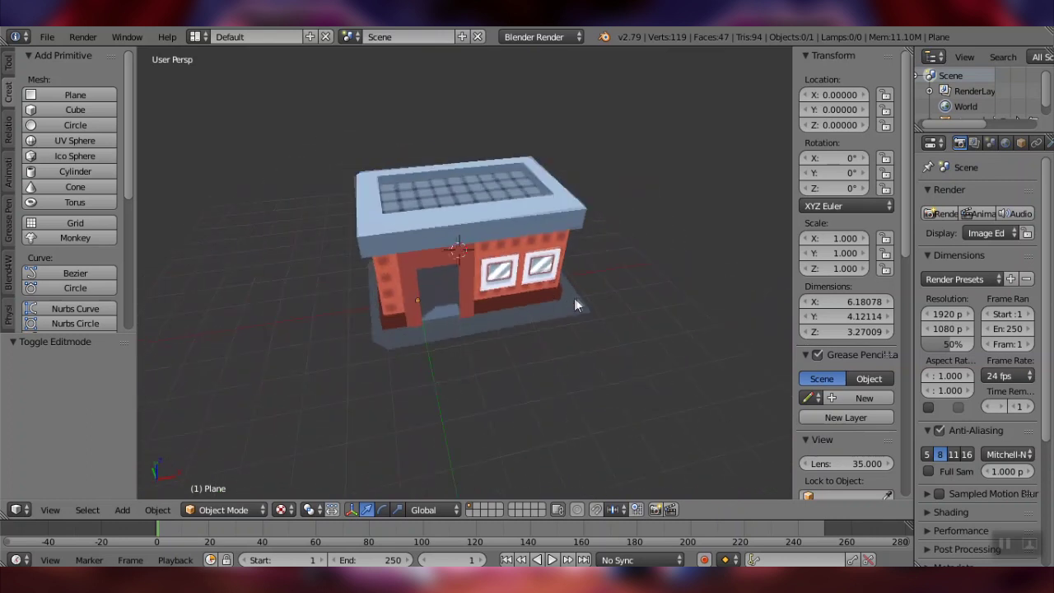
Examine the finished building model and its mesh in Edit Mode from several angles.
right_click(512, 255)
key(Tab)
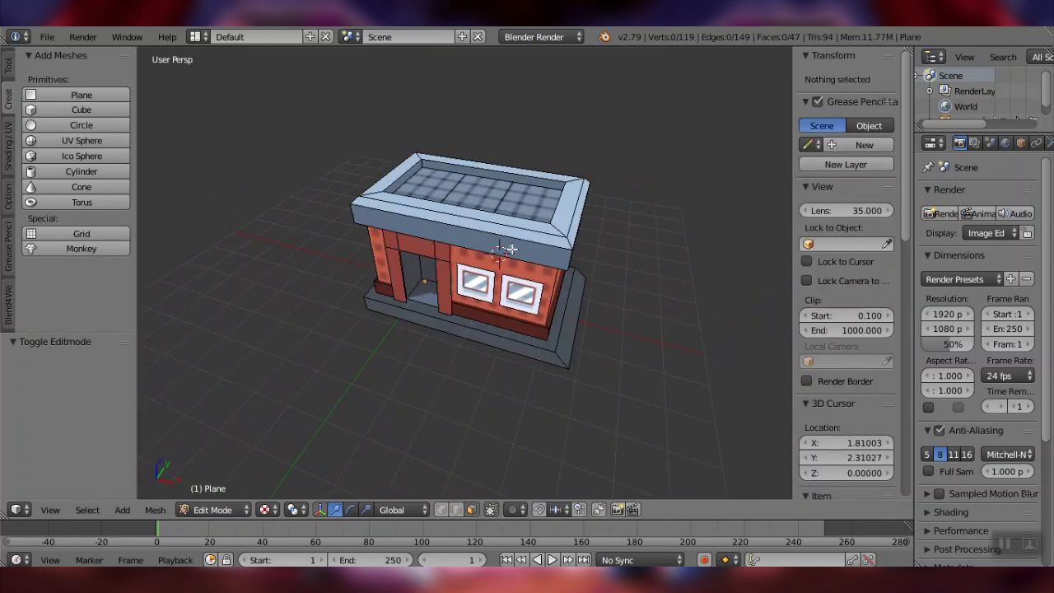
key(a)
key(a)
shift+middle_drag(522, 387, 520, 330)
scroll(515, 309, up, 4)
middle_drag(422, 302, 470, 255)
key(Tab)
scroll(478, 285, down, 2)
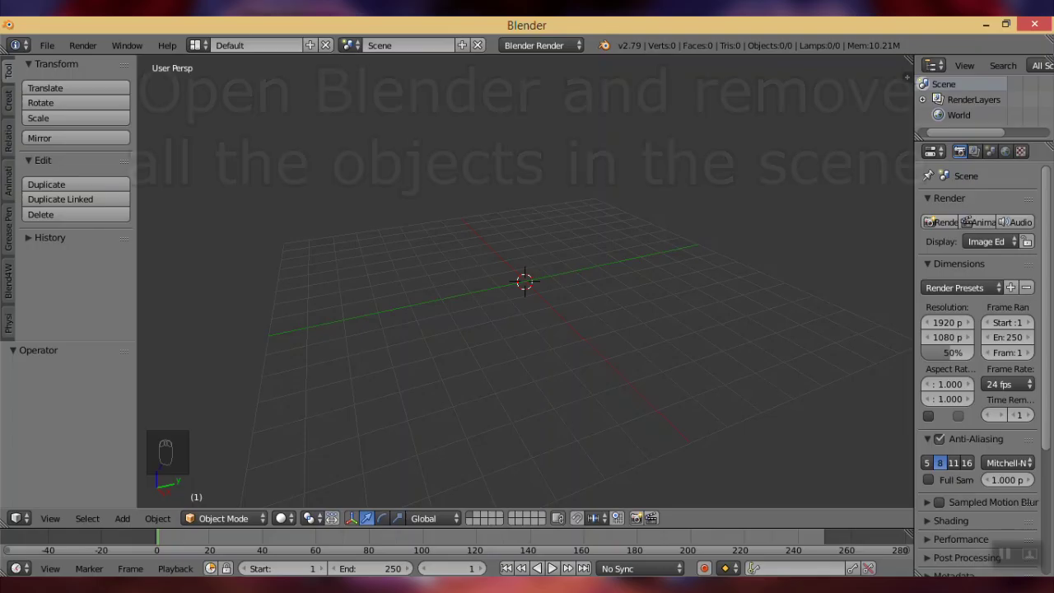
middle_drag(457, 332, 490, 351)
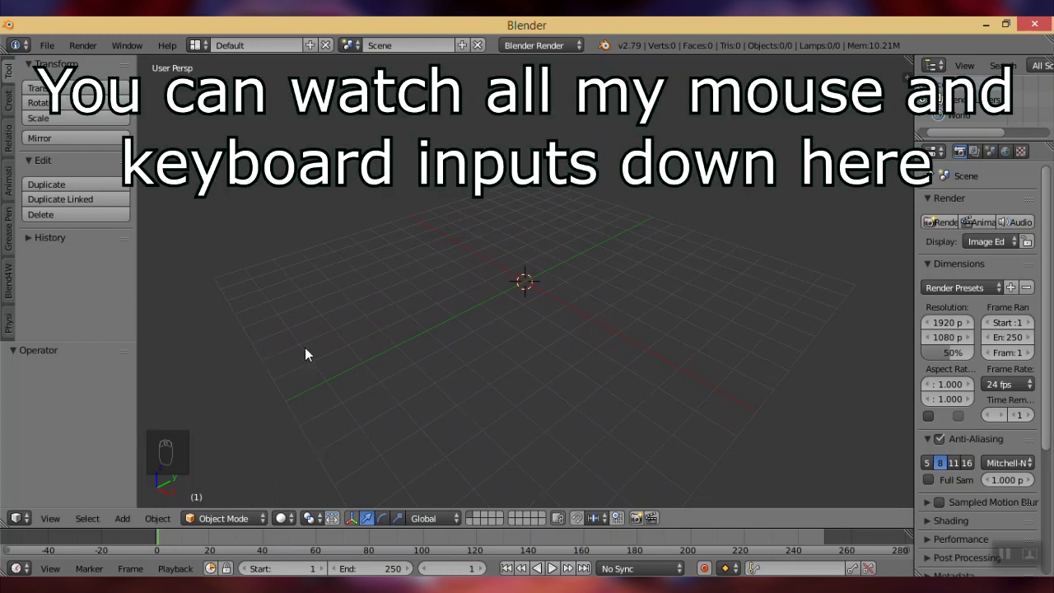
middle_drag(275, 360, 473, 352)
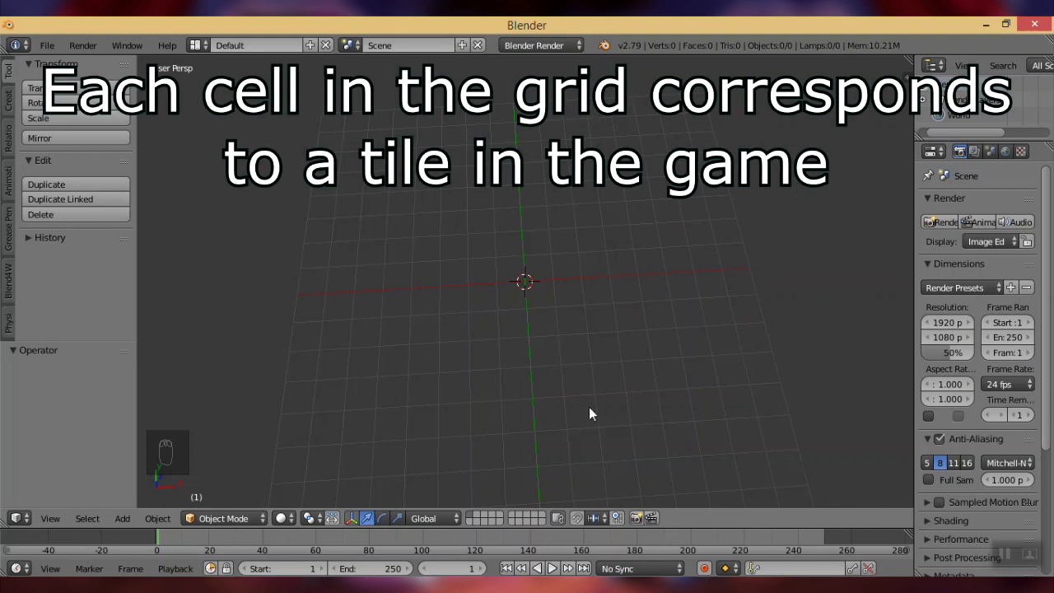
middle_drag(528, 375, 469, 336)
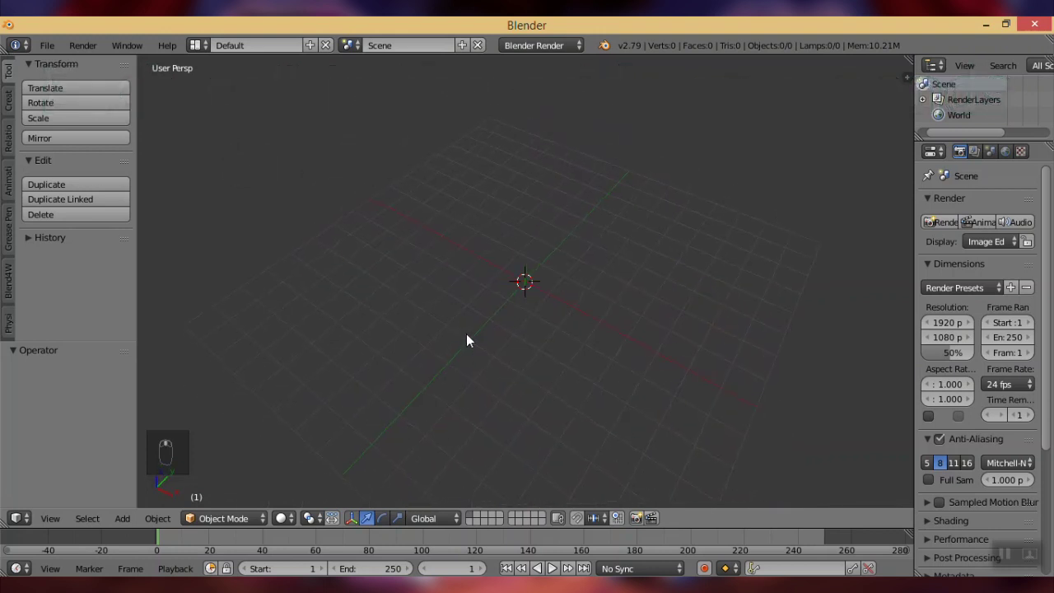
Add a plane at the origin for the building's base and enter Edit Mode.
click(12, 109)
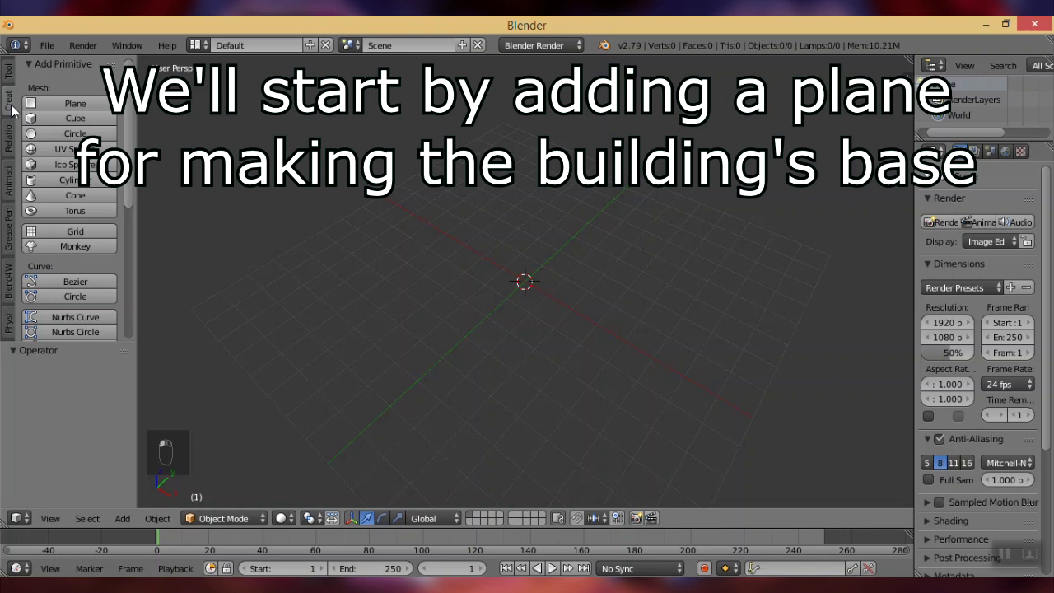
click(76, 108)
click(239, 517)
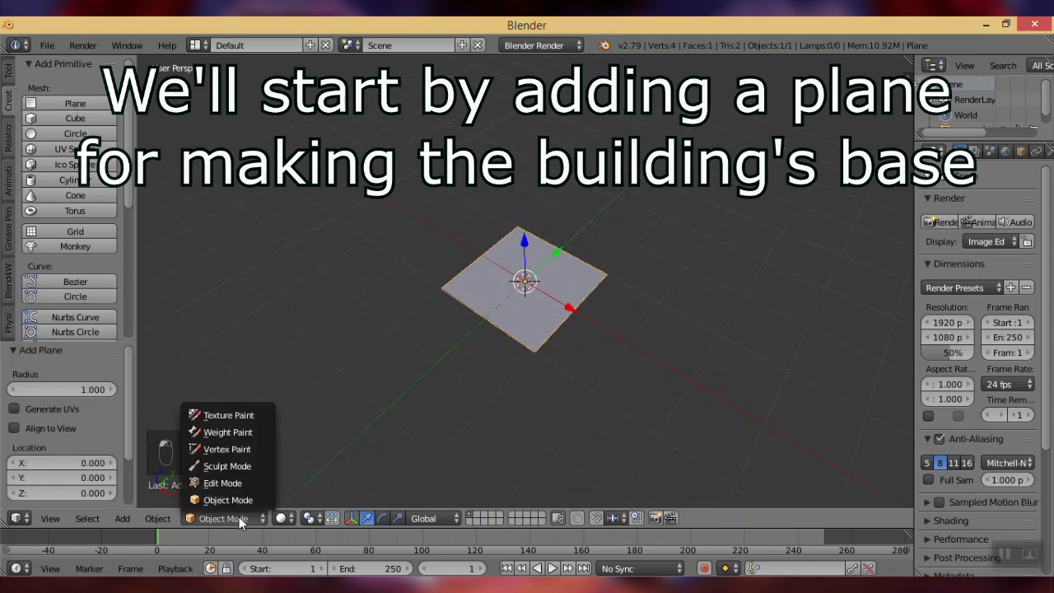
click(237, 484)
In top orthographic view, select the two corner vertices of the plane's right edge.
key(KP_7)
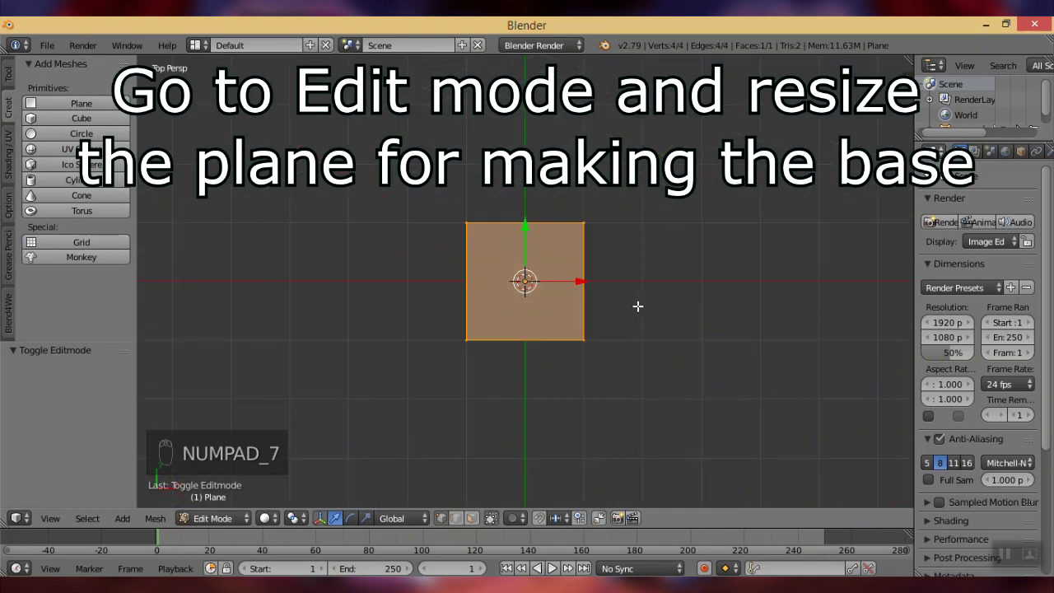
key(KP_5)
right_click(587, 297)
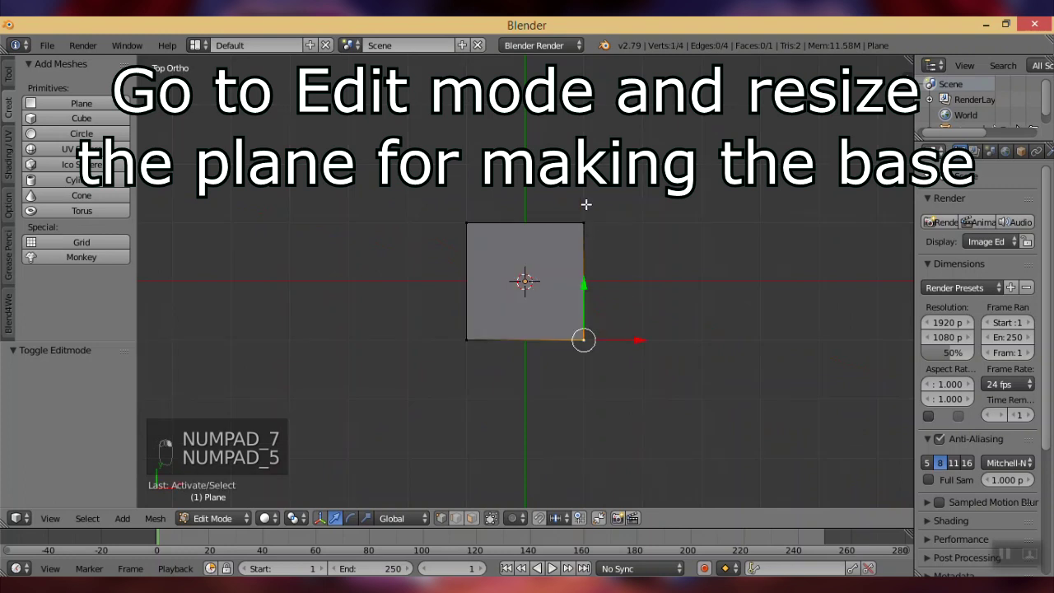
key(g)
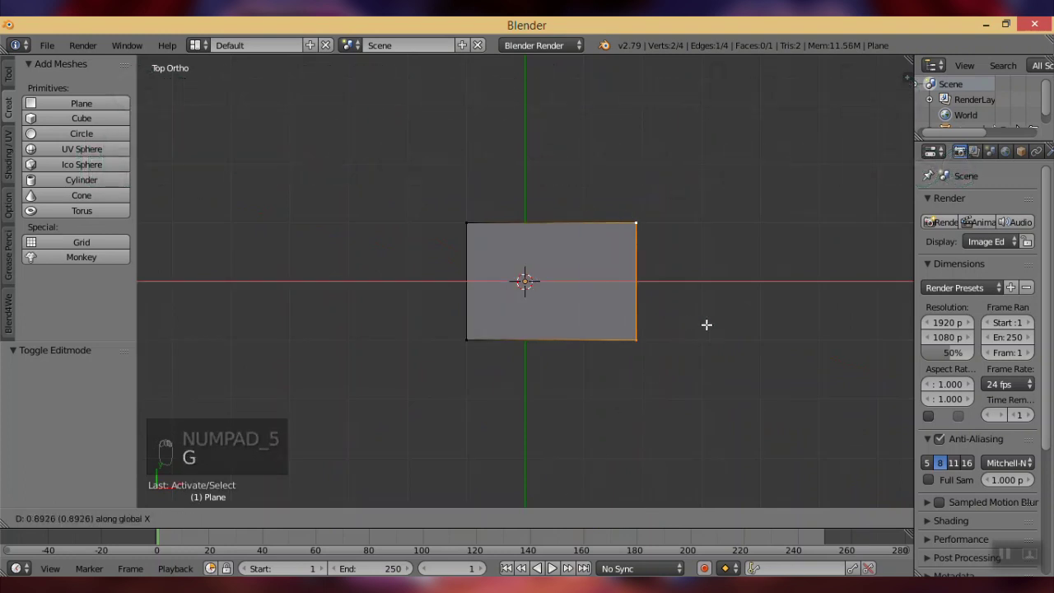
click(678, 330)
key(ctrl+z)
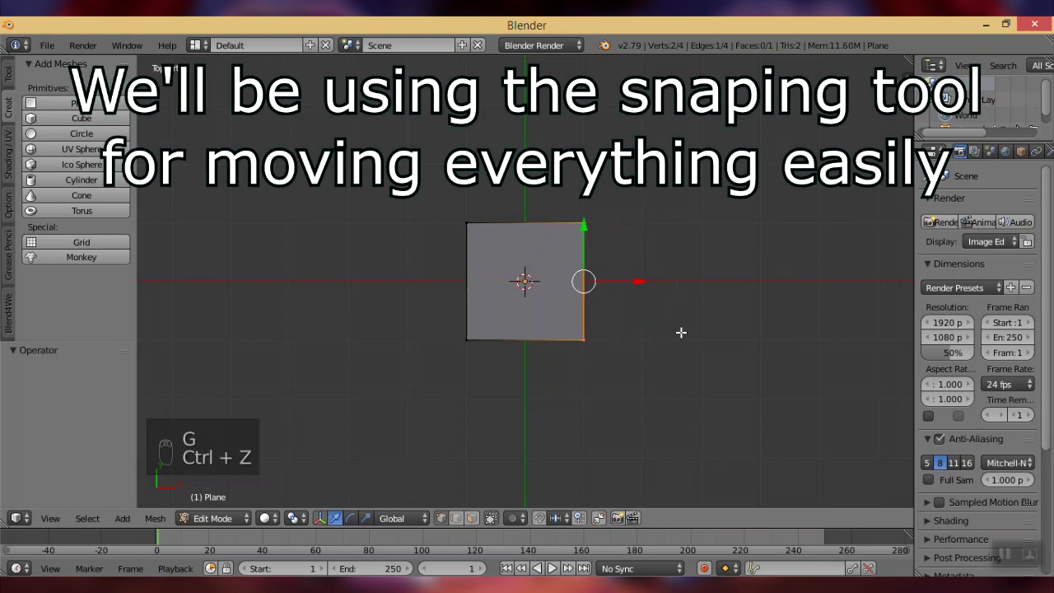
Turn on snapping and move the plane's right edge 3 units along X, making the base 5 tiles wide.
click(539, 519)
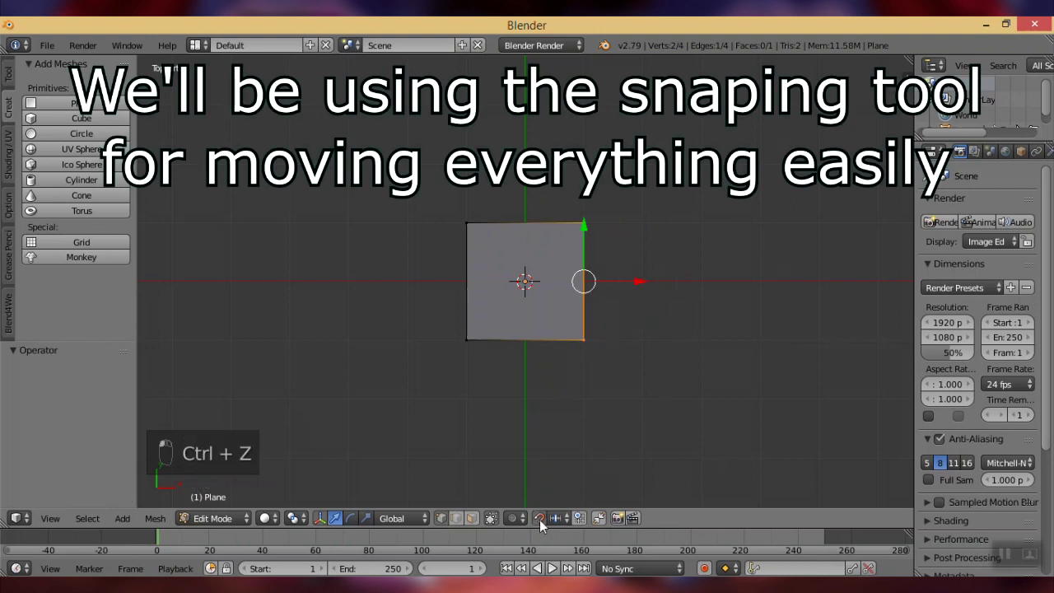
key(g)
key(x)
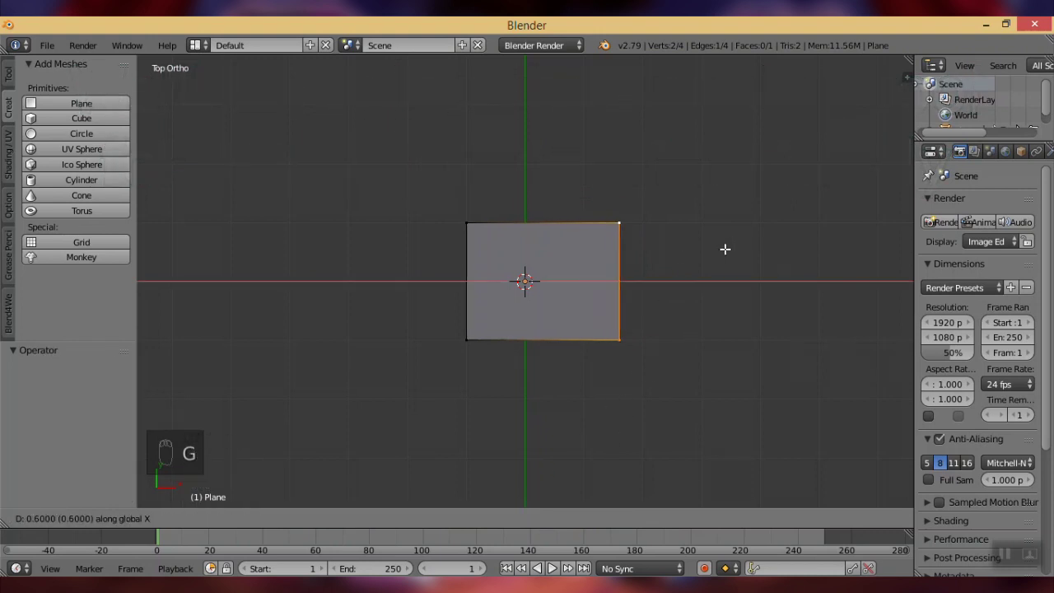
click(863, 259)
scroll(864, 268, down, 3)
shift+middle_drag(758, 270, 706, 313)
key(x)
click(706, 315)
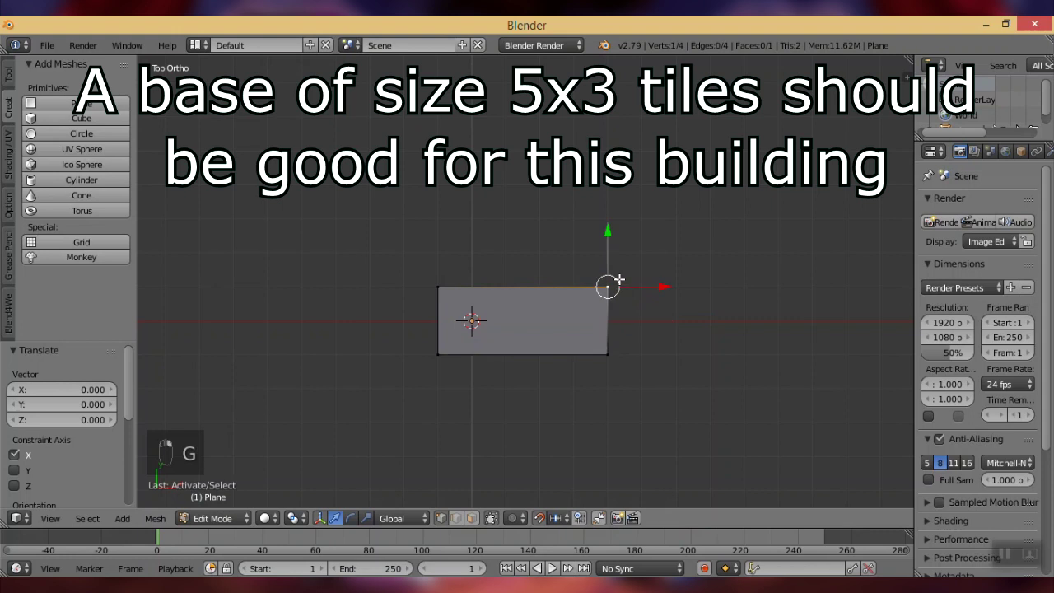
Move the plane's back edge 1 unit along Y, making the base 3 tiles deep.
shift+right_click(437, 288)
key(g)
key(y)
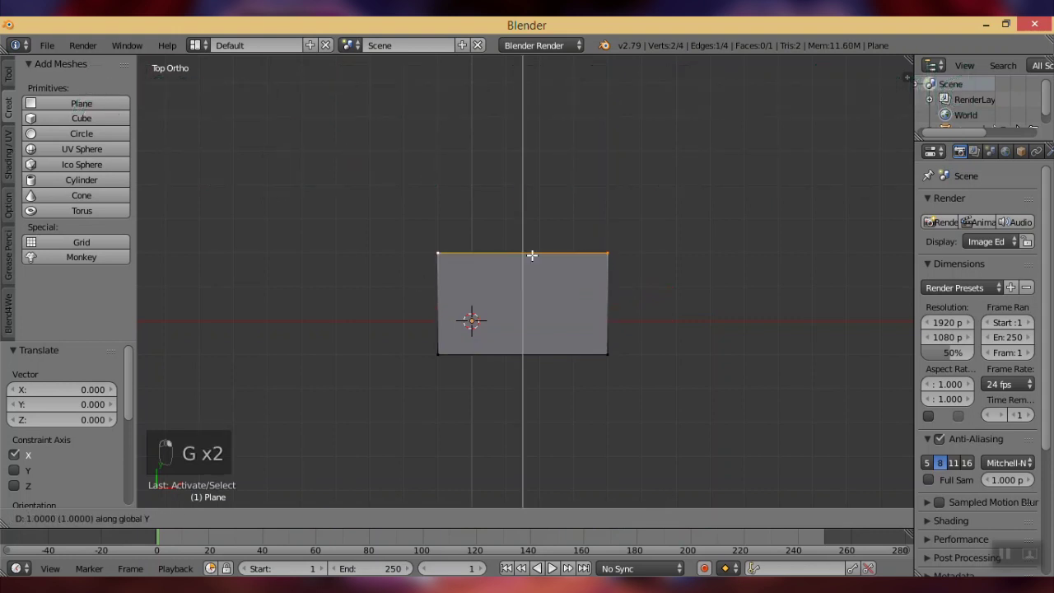
click(532, 255)
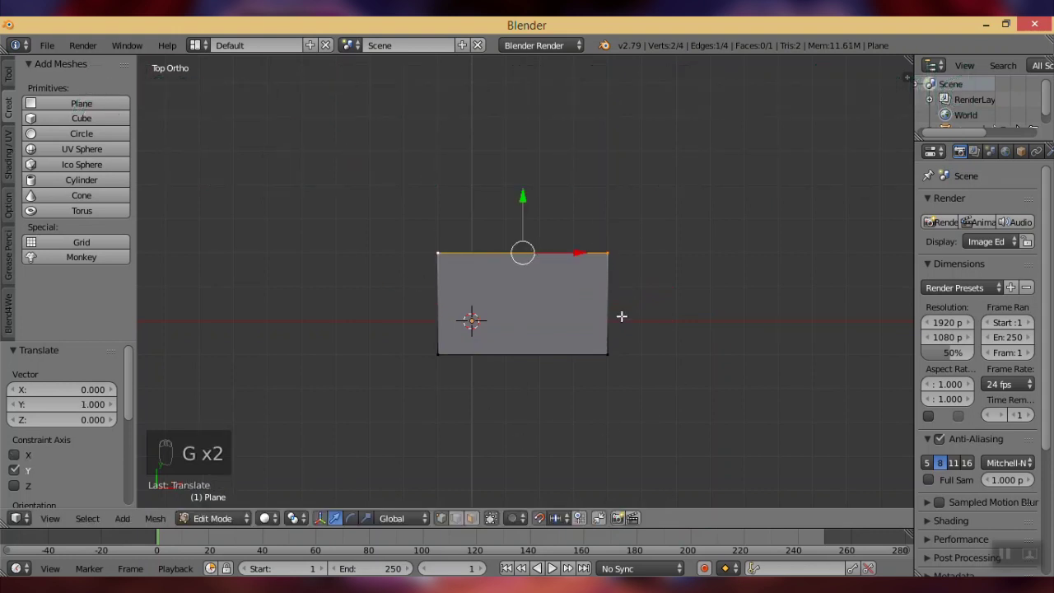
Switch to paint.net and mark out the ground-floor facade in the reference building sprite.
mouse_move(264, 583)
click(435, 527)
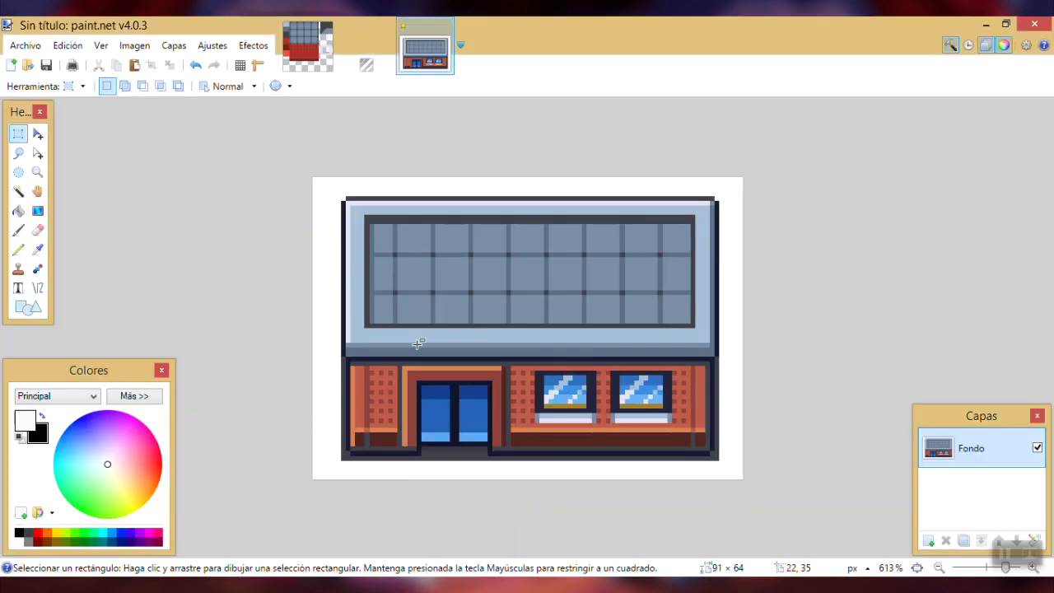
drag(342, 371, 718, 460)
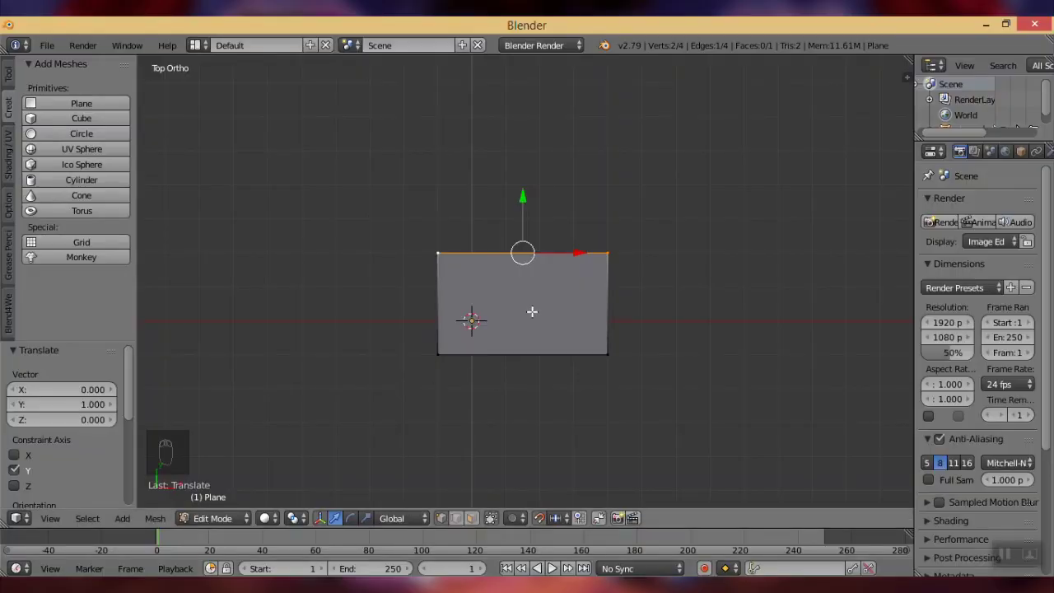
Back in Blender, add four evenly spaced loop cuts that divide the base into five one-tile columns.
middle_drag(561, 341, 532, 343)
key(KP_7)
key(ctrl+r)
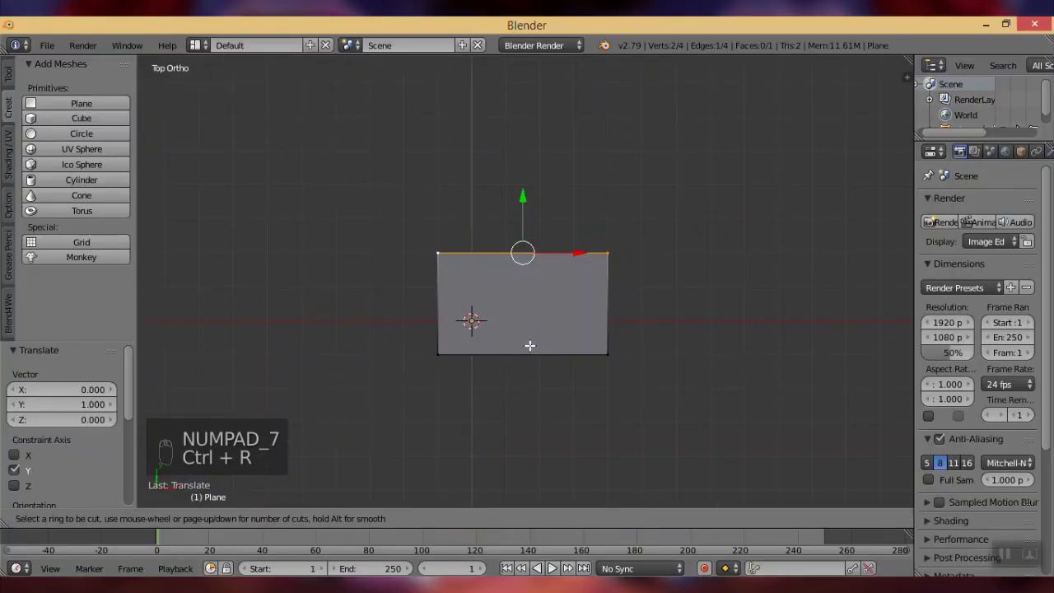
scroll(529, 345, up, 1)
click(530, 345)
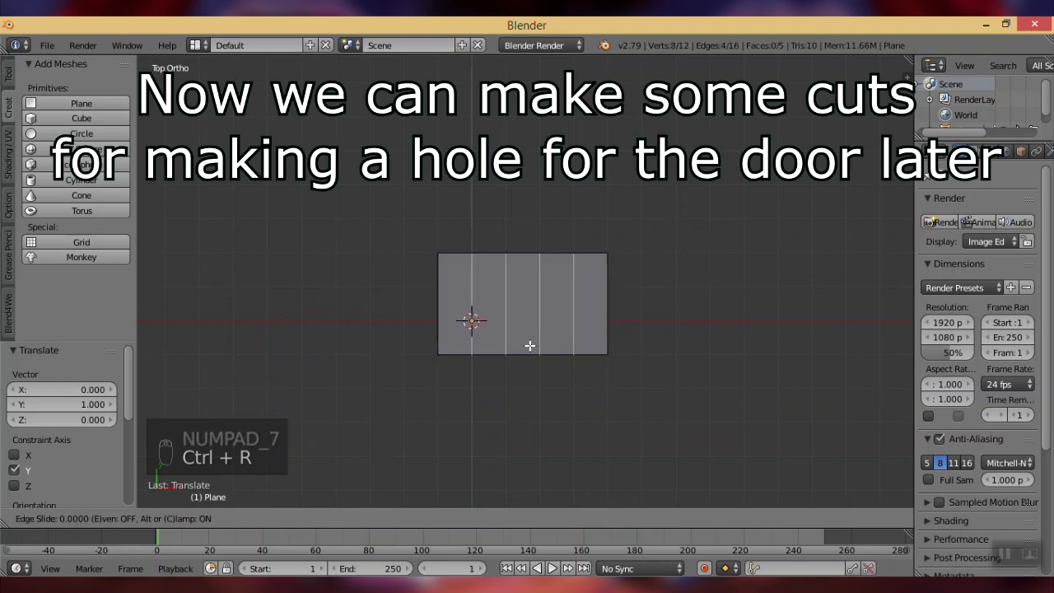
right_click(530, 345)
Widen the second column from the left for the door hole by scaling its four vertices 1.2 along X.
scroll(508, 452, up, 3)
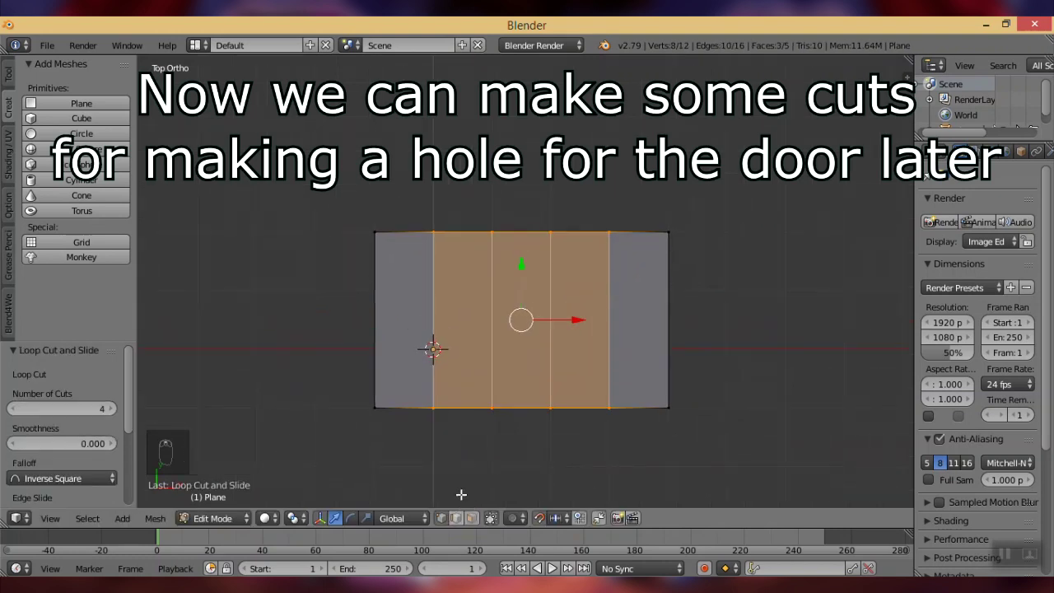
right_click(431, 409)
shift+right_click(433, 232)
shift+right_click(492, 232)
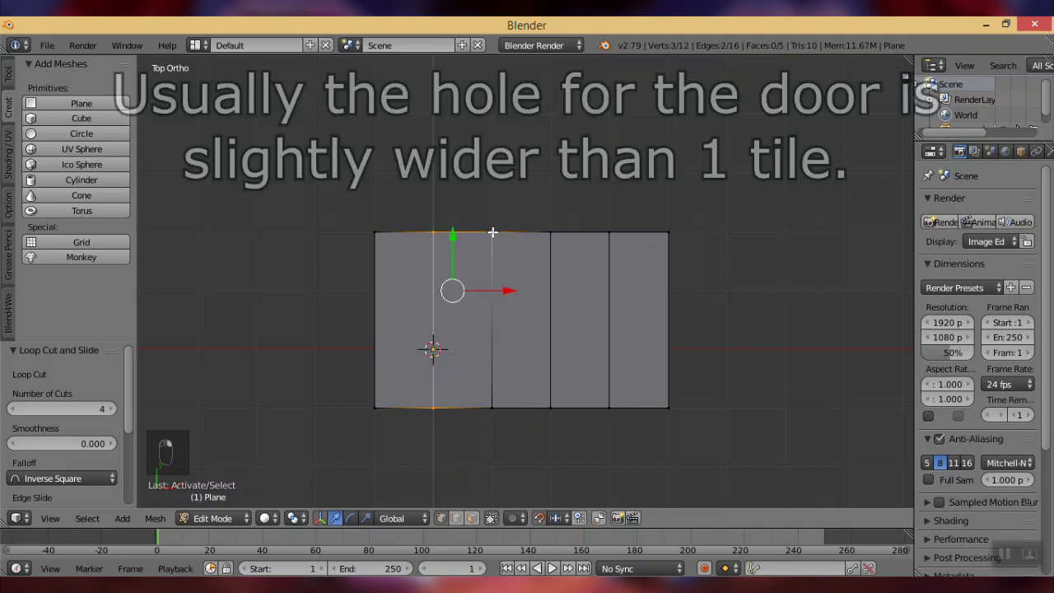
shift+right_click(491, 407)
text(sx1.2)
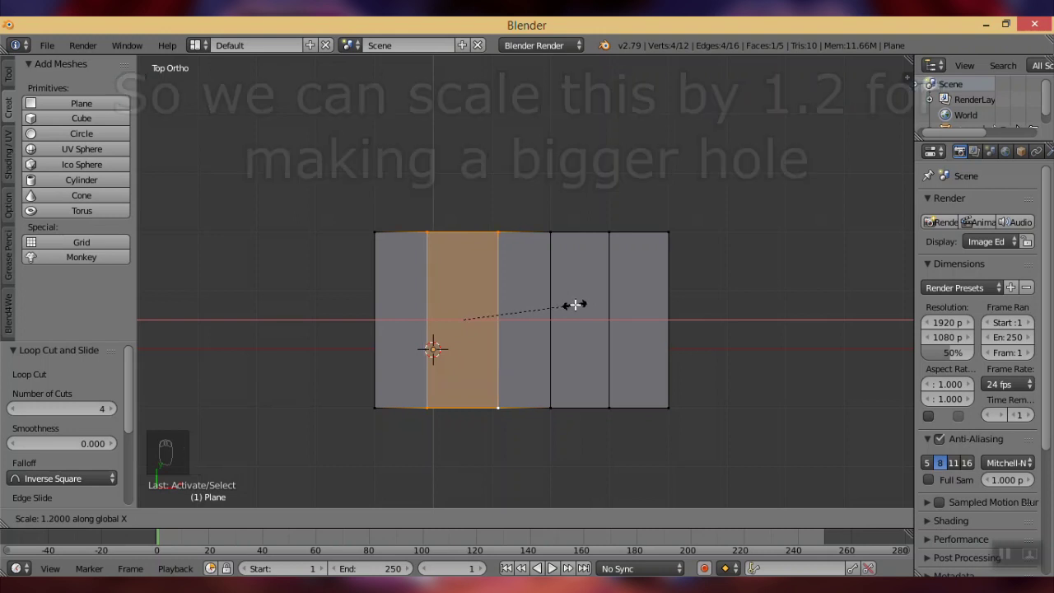
click(575, 304)
Select the three rightmost faces in face select mode and merge them with Limited Dissolve.
scroll(492, 392, up, 2)
shift+middle_drag(489, 392, 502, 299)
click(472, 519)
right_click(551, 290)
shift+right_click(619, 261)
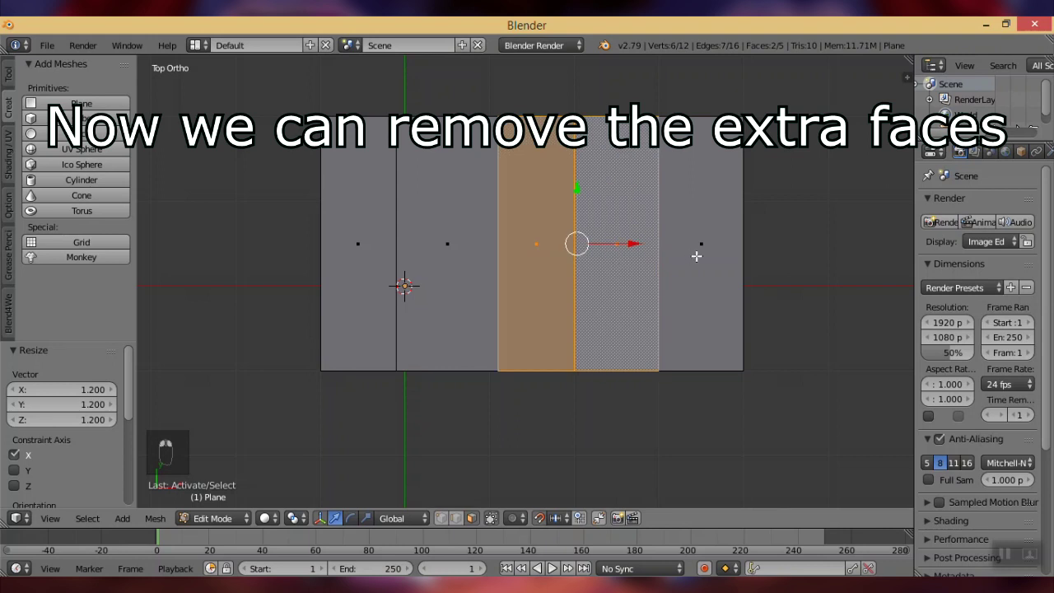
shift+right_click(696, 256)
key(space)
text(li)
text(m)
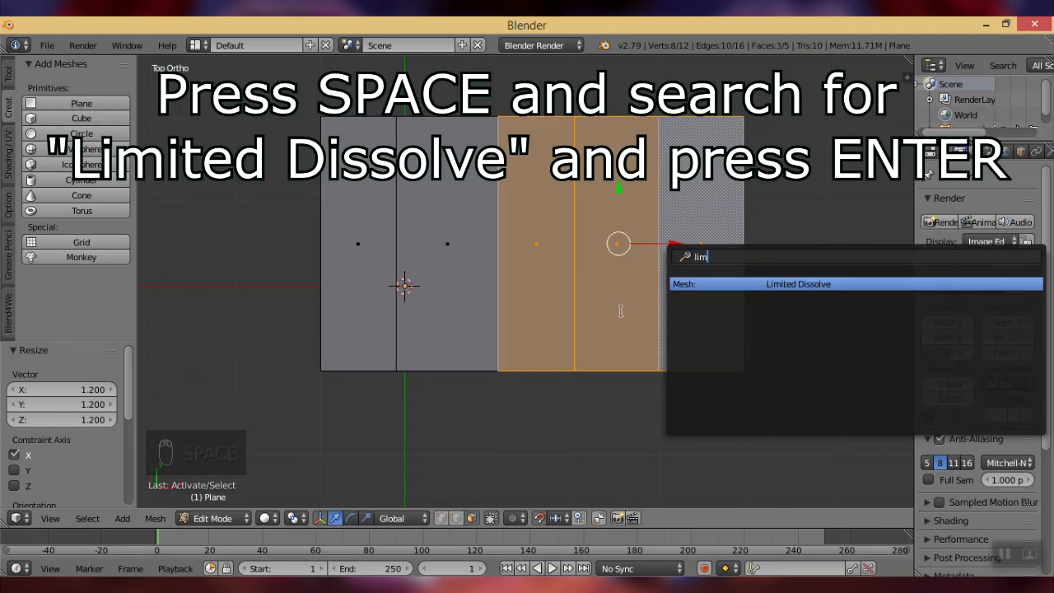
key(Return)
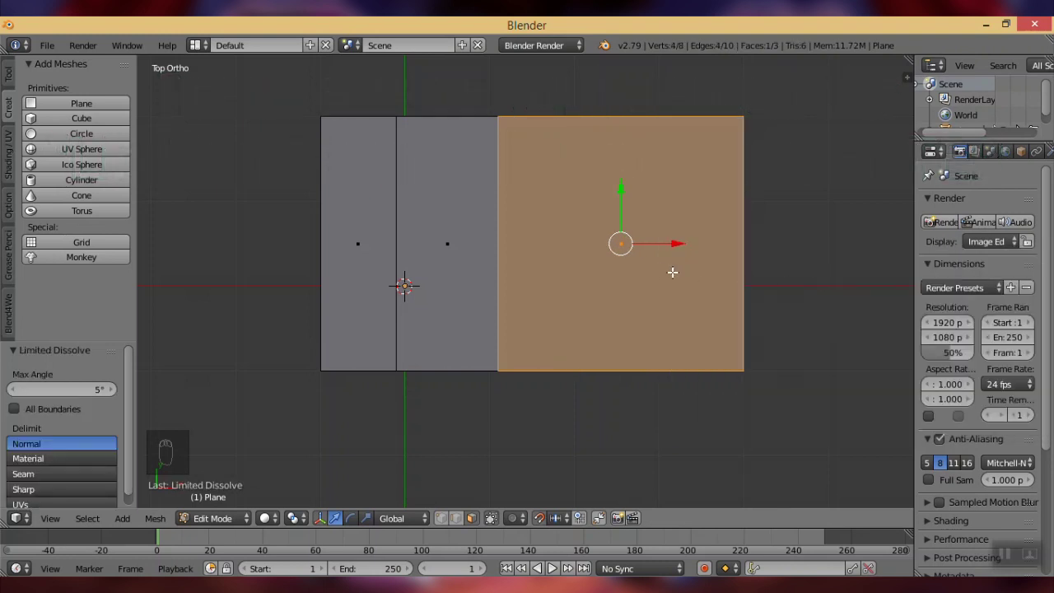
Select all three faces of the base and extrude them 2 units upward.
middle_drag(699, 364, 614, 326)
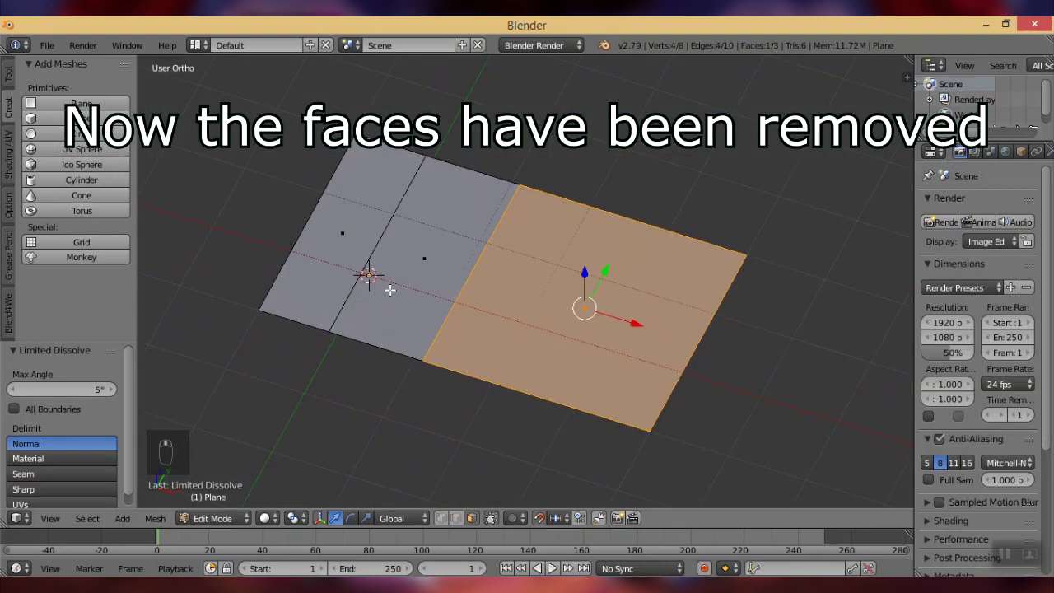
right_click(391, 290)
shift+right_click(340, 225)
shift+right_click(563, 311)
scroll(563, 310, down, 2)
shift+middle_drag(558, 297, 557, 346)
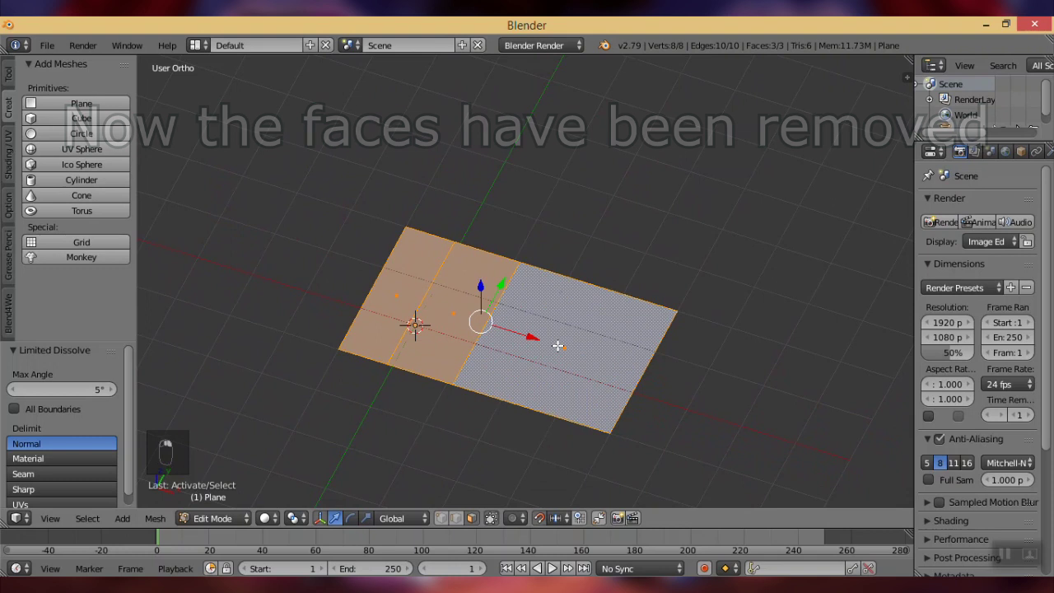
key(e)
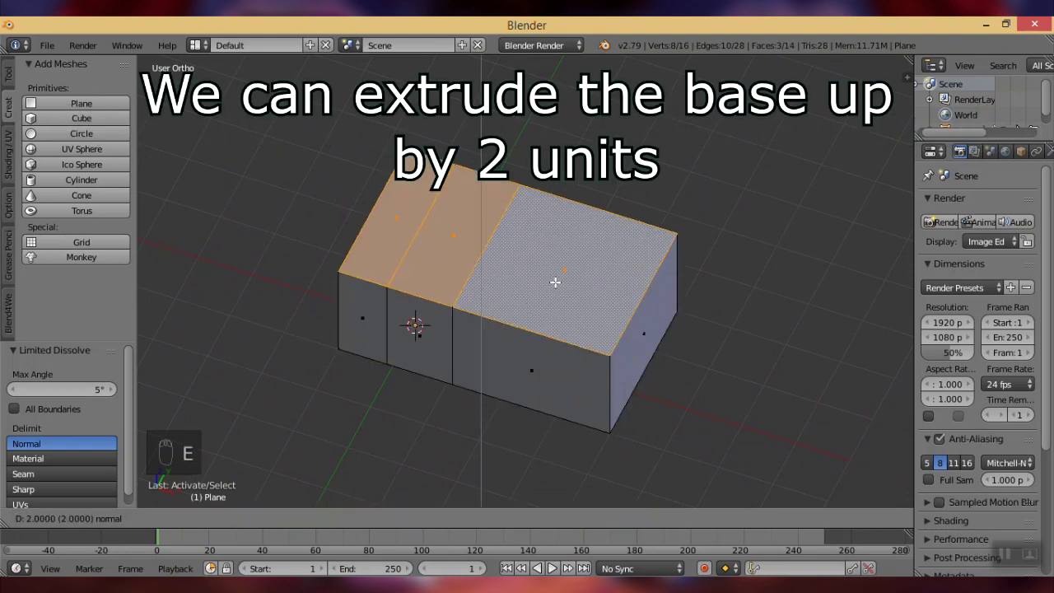
click(555, 283)
In front view, extrude the top faces another 0.5 units upward to form the strip above the door.
key(KP_1)
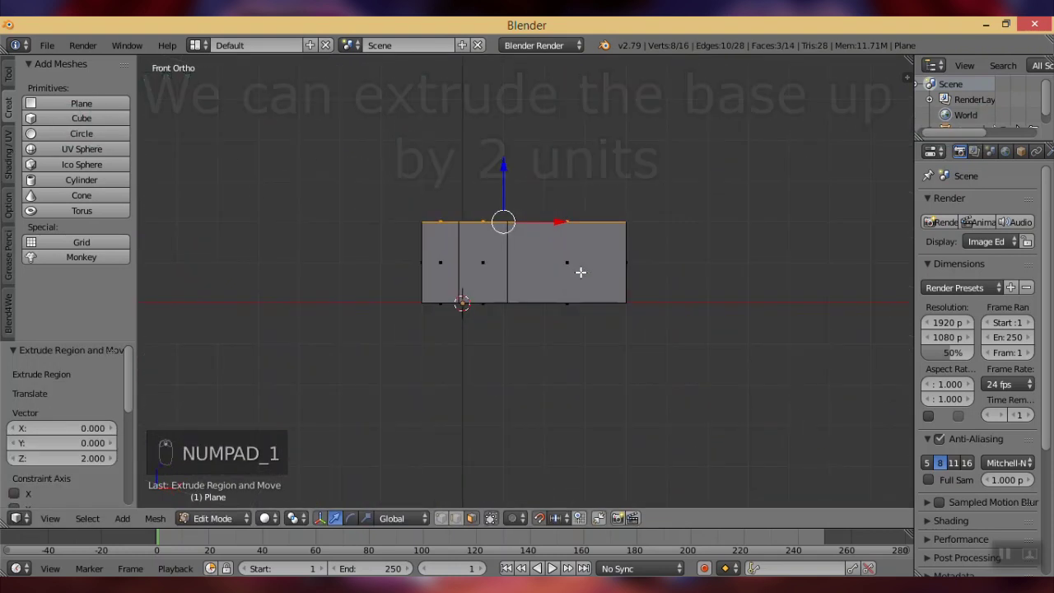
scroll(515, 308, up, 5)
shift+middle_drag(513, 289, 524, 255)
key(KP_1)
key(e)
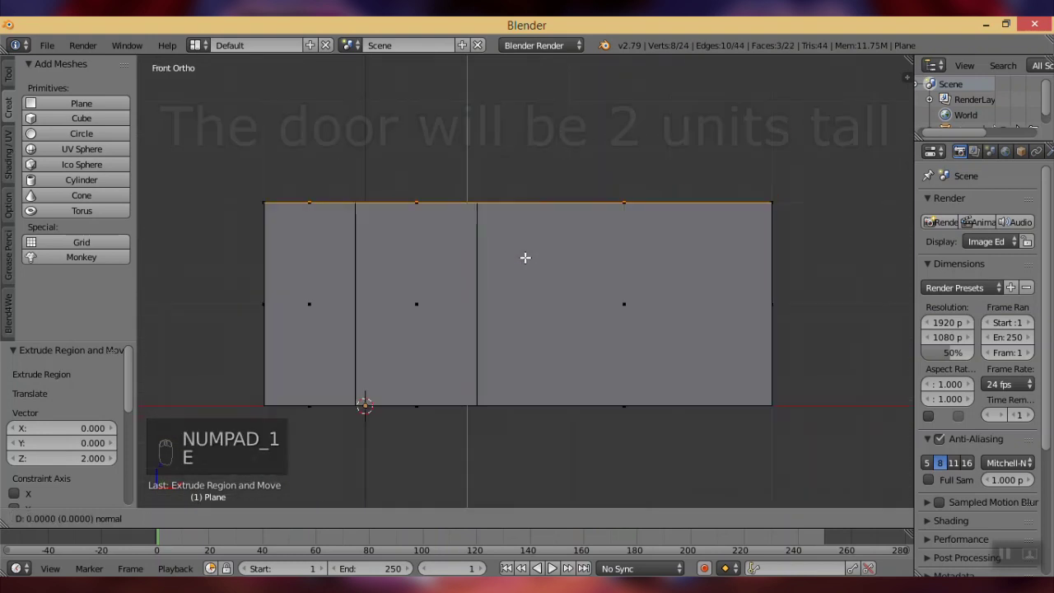
click(530, 210)
Split the three top faces off from the rest of the model and merge them with Limited Dissolve.
middle_drag(530, 209, 594, 292)
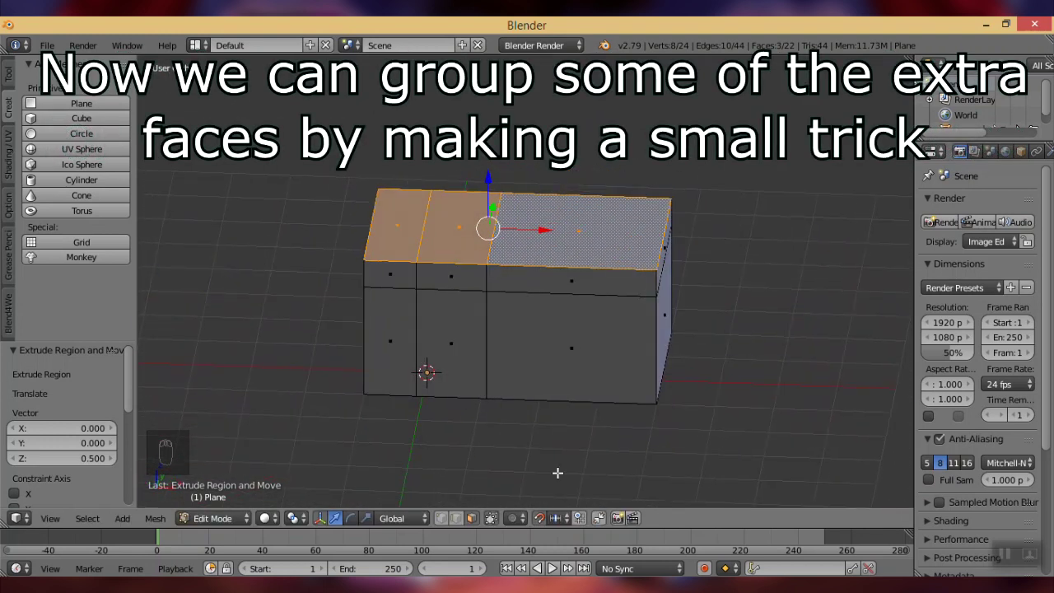
right_click(541, 242)
shift+right_click(468, 225)
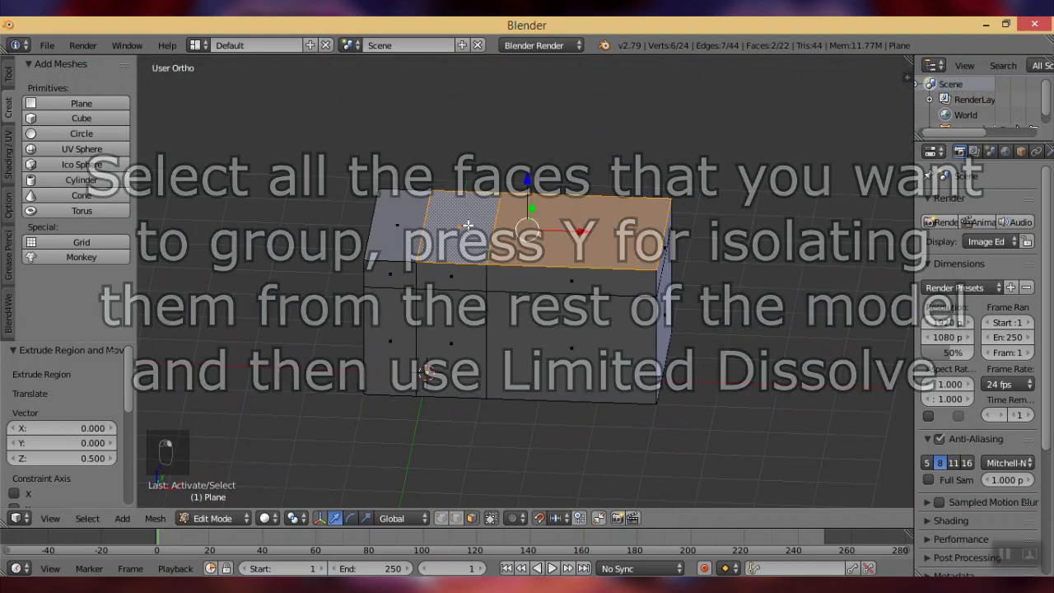
shift+right_click(394, 223)
key(y)
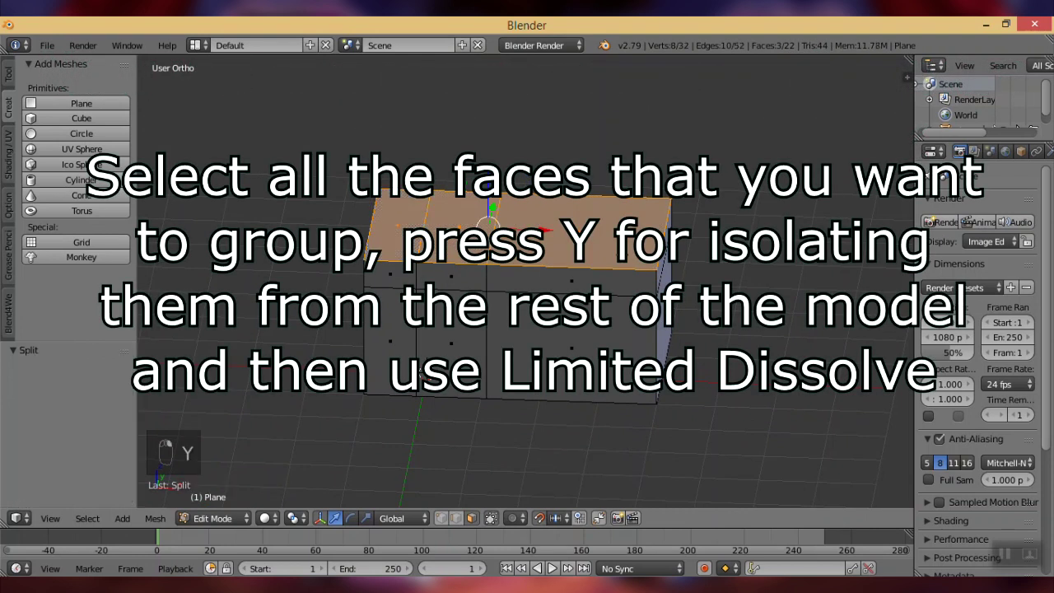
key(space)
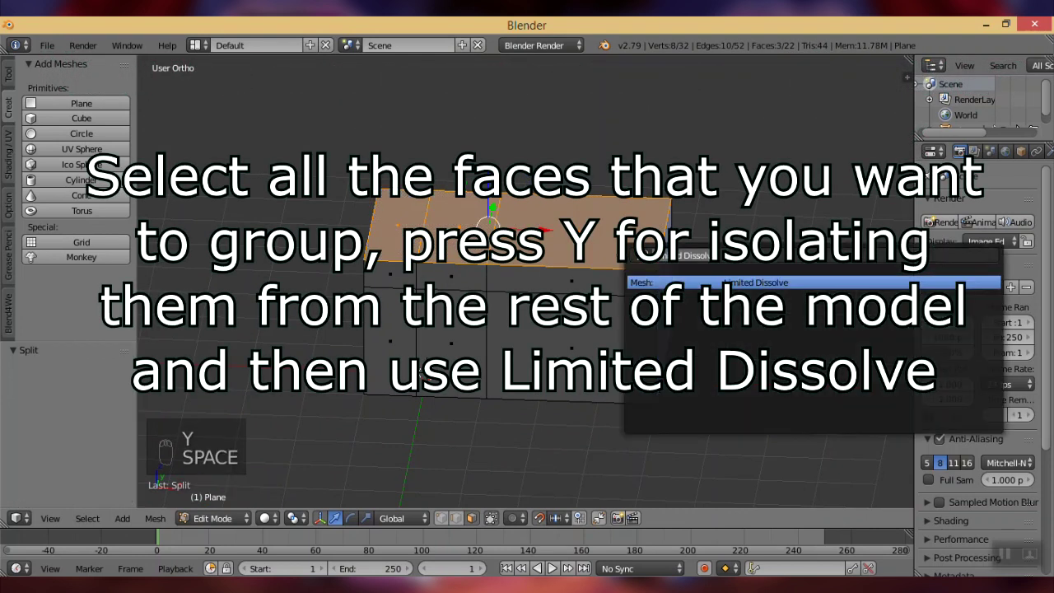
key(Return)
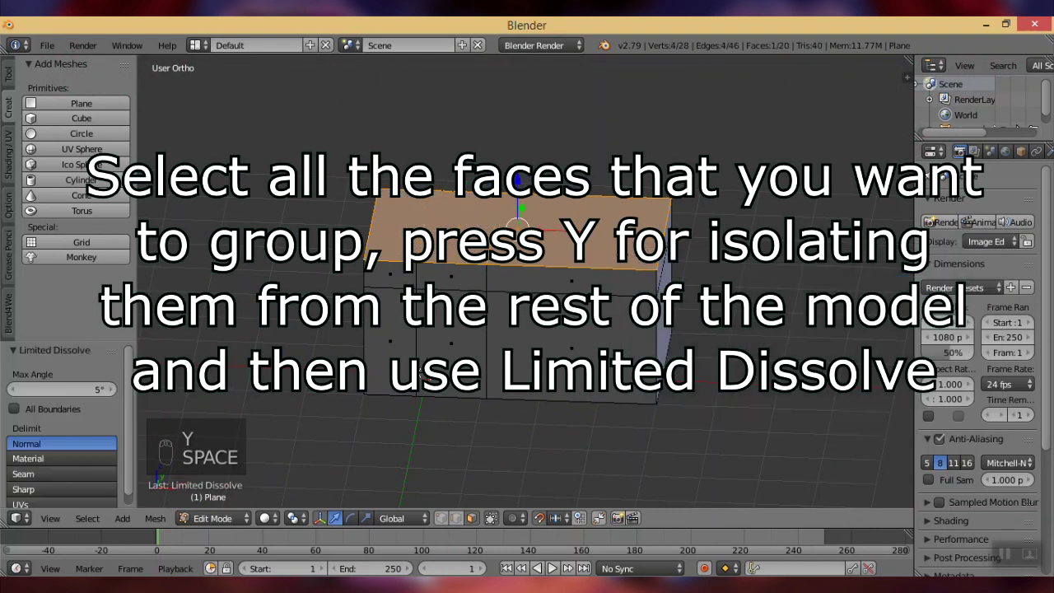
Split off the two stacked faces of the side wall nearest the door and merge them with Limited Dissolve.
middle_drag(537, 285, 599, 301)
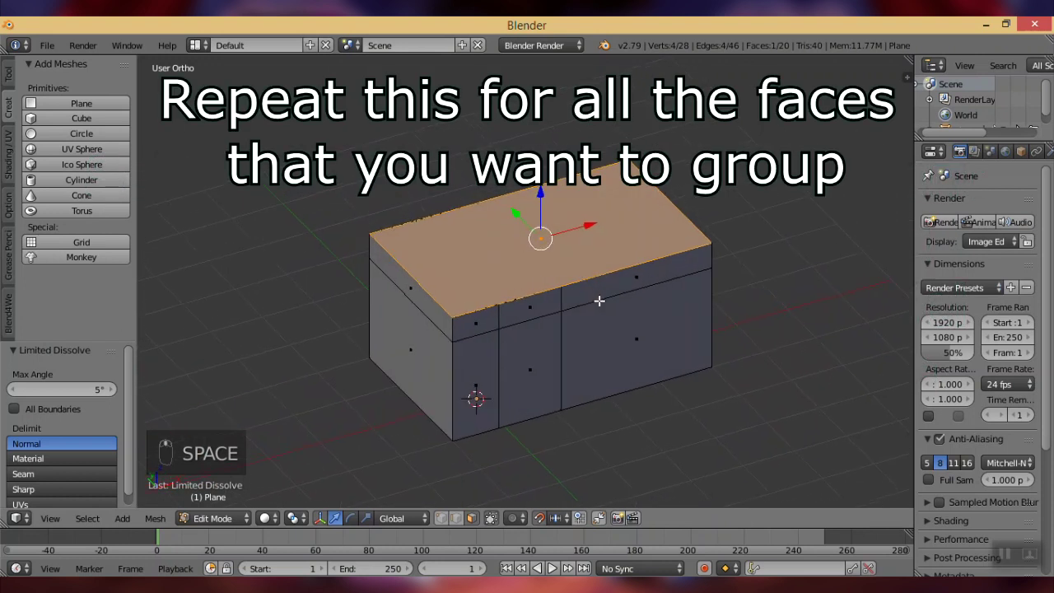
right_click(442, 370)
shift+right_click(438, 312)
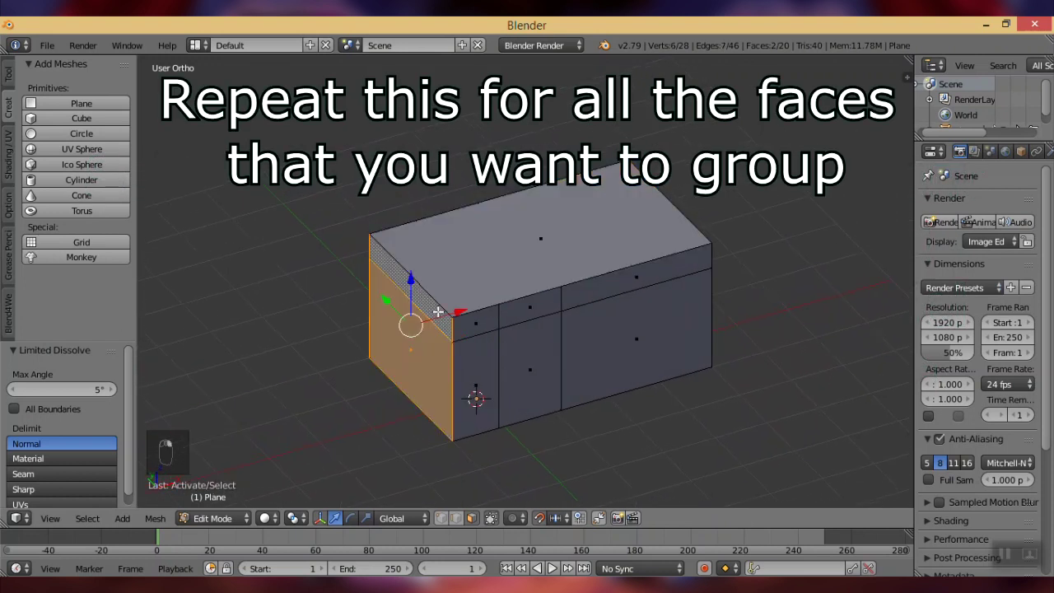
key(y)
key(space)
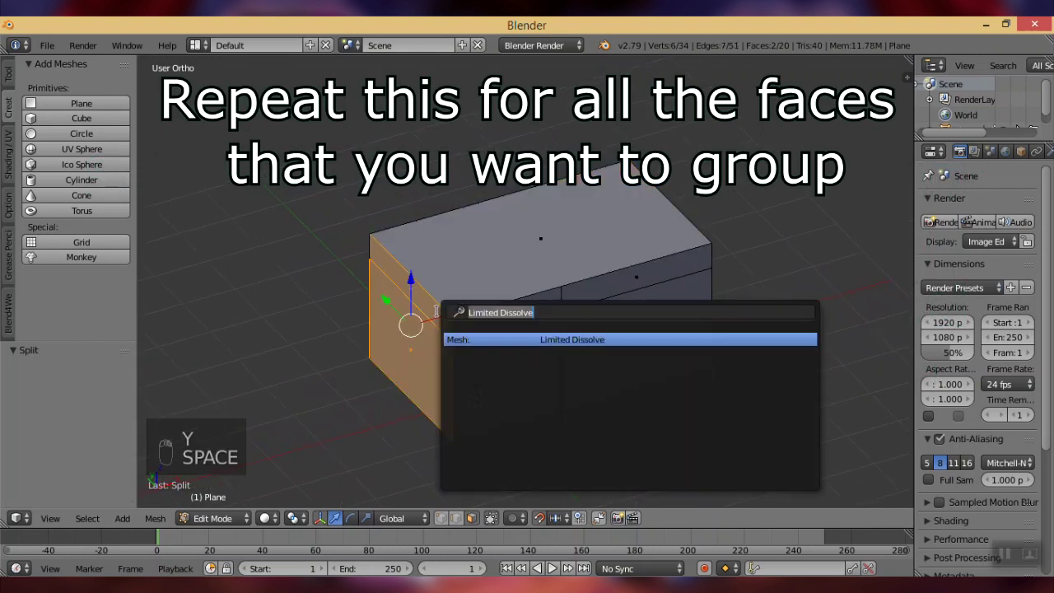
key(Return)
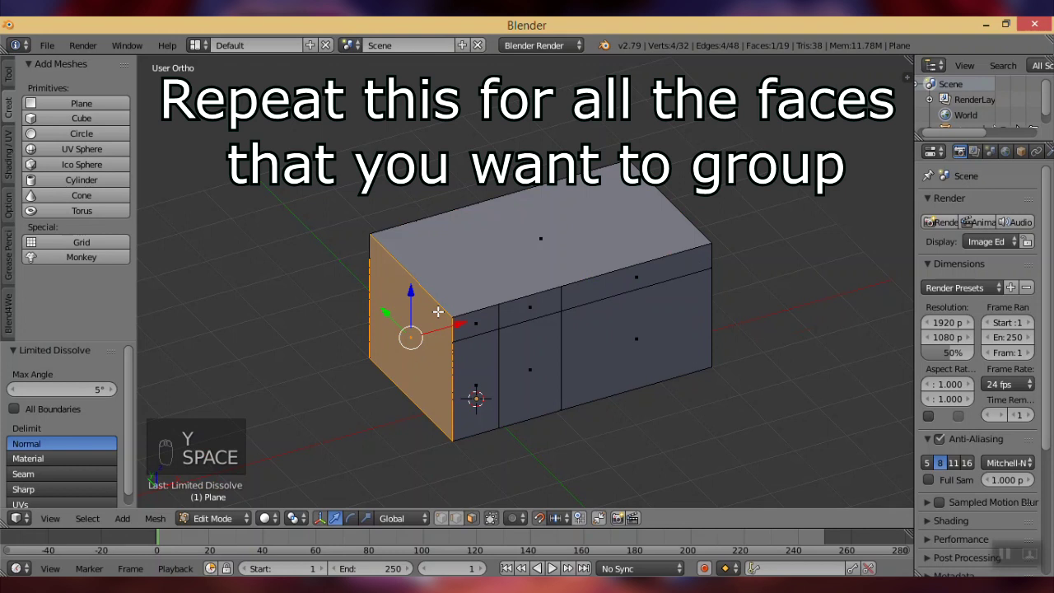
Split off the two stacked faces of the narrow front column beside the door and merge them with Limited Dissolve.
right_click(474, 370)
shift+right_click(479, 327)
key(y)
key(space)
key(Return)
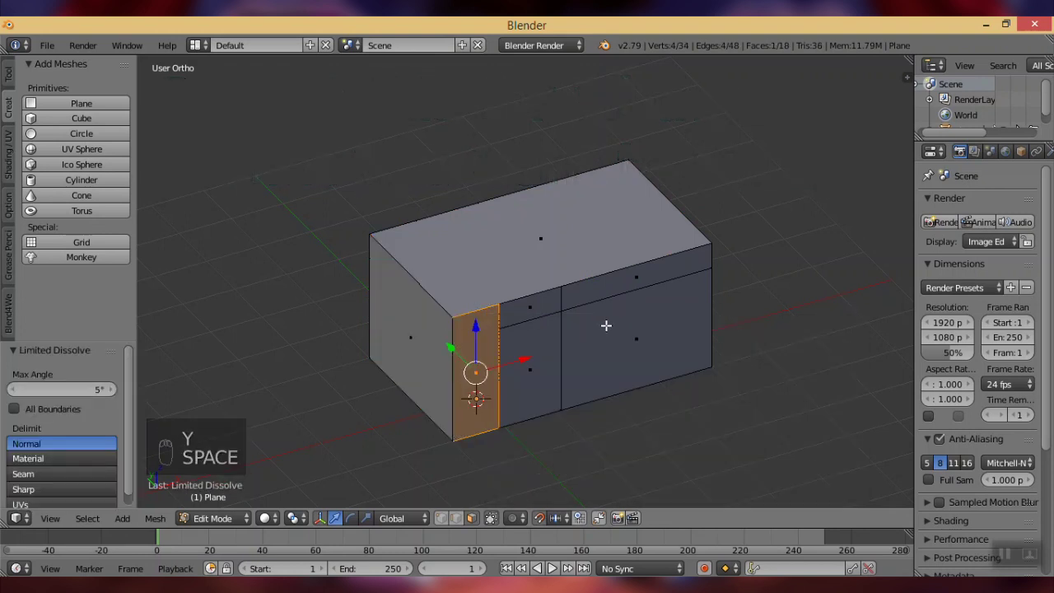
Split off the two stacked faces of the wide front wall section and merge them with Limited Dissolve.
right_click(606, 325)
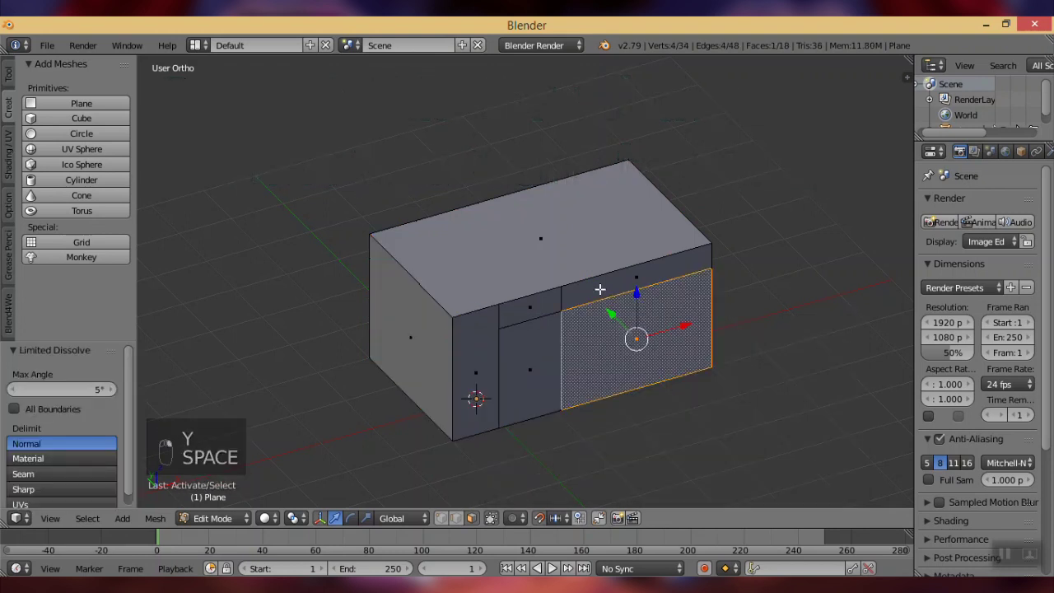
shift+right_click(601, 288)
key(space)
key(Escape)
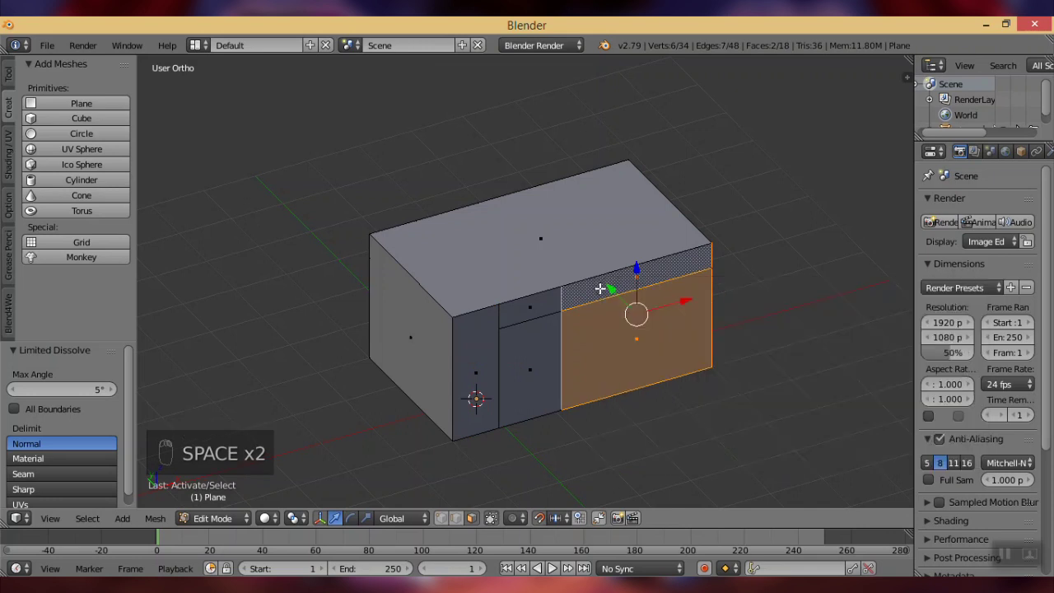
key(y)
key(space)
key(Return)
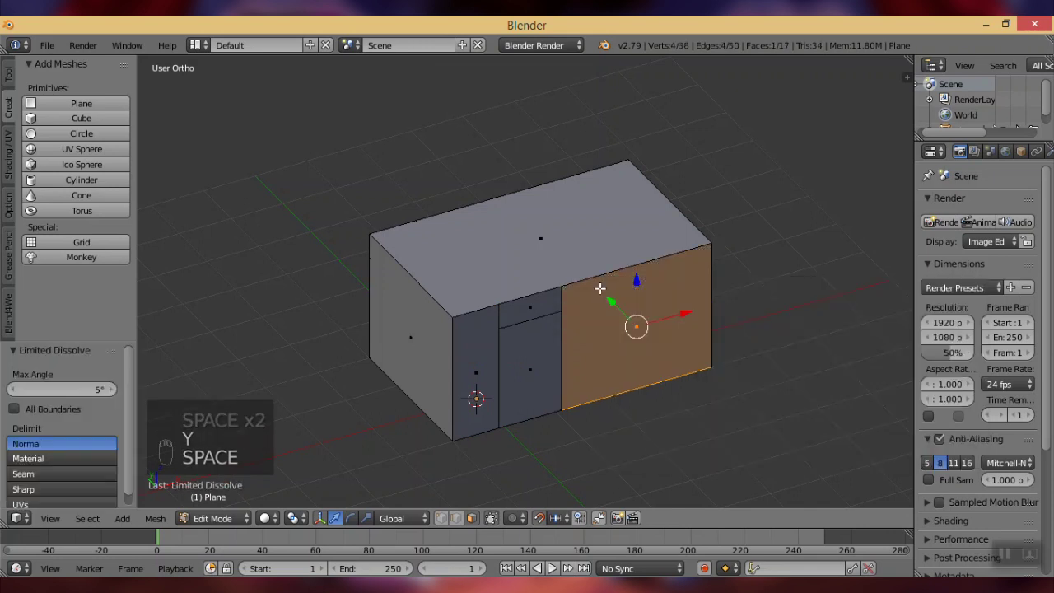
Split off the two stacked faces of the side wall farthest from the door and merge them with Limited Dissolve.
middle_drag(717, 312, 604, 291)
right_click(592, 327)
shift+right_click(583, 284)
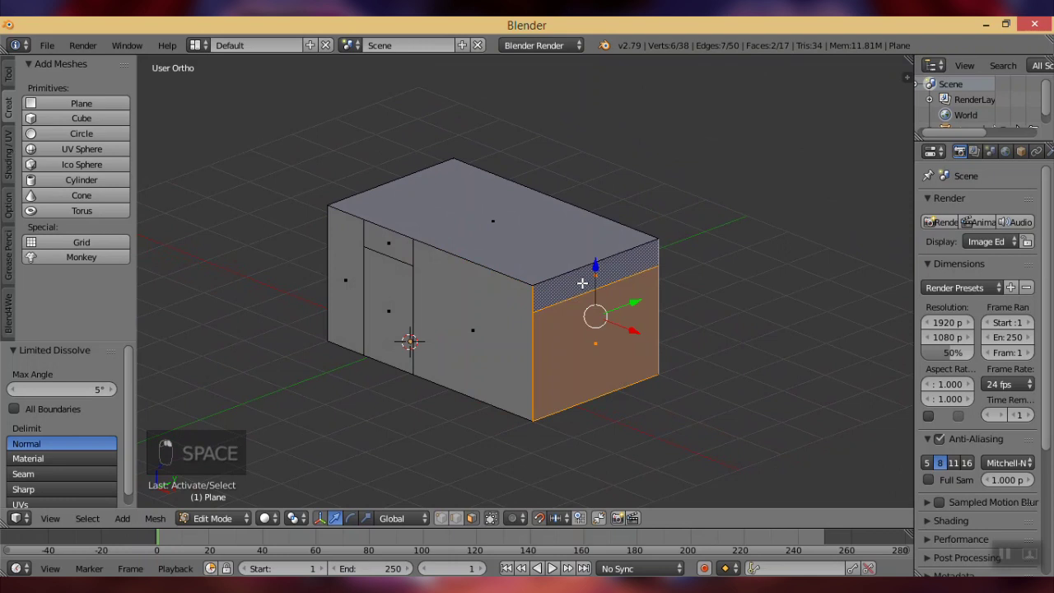
key(y)
key(space)
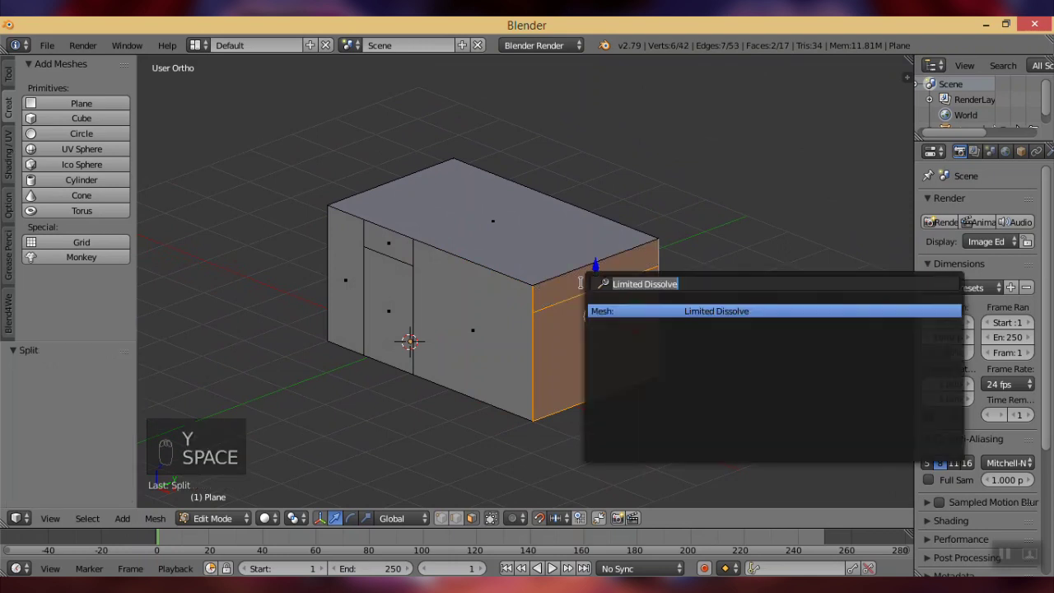
key(Return)
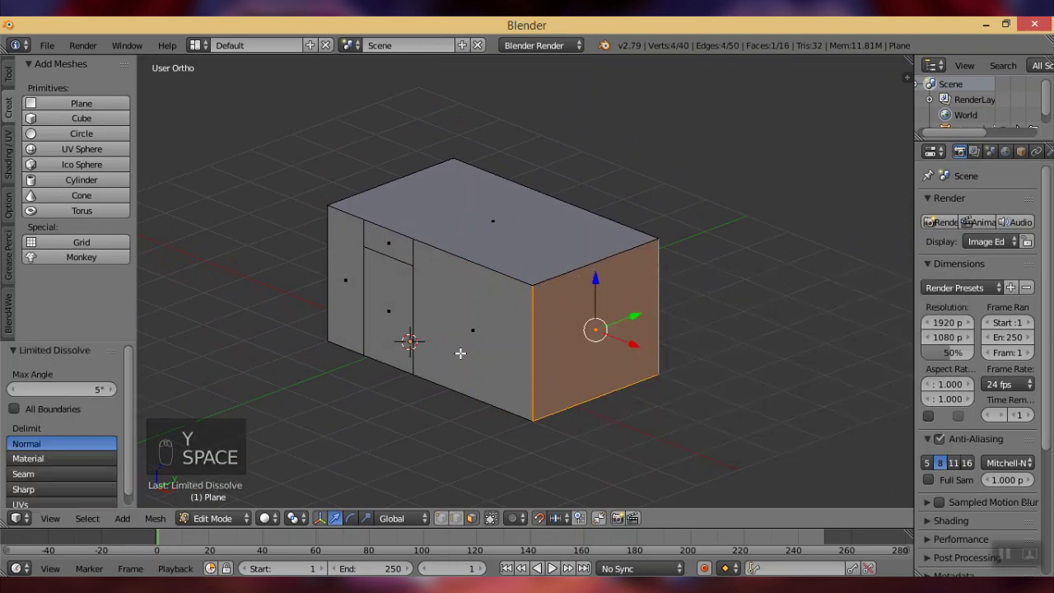
Select the vertices of the building's back side, including its horizontal dividing line, and delete them to remove the back wall.
middle_drag(460, 353, 250, 346)
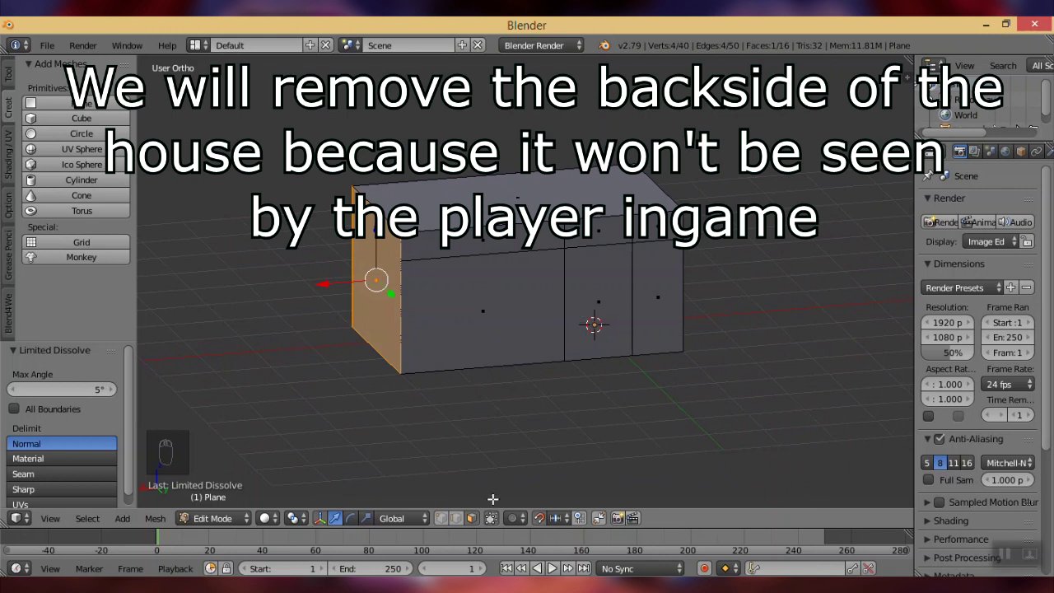
right_click(574, 360)
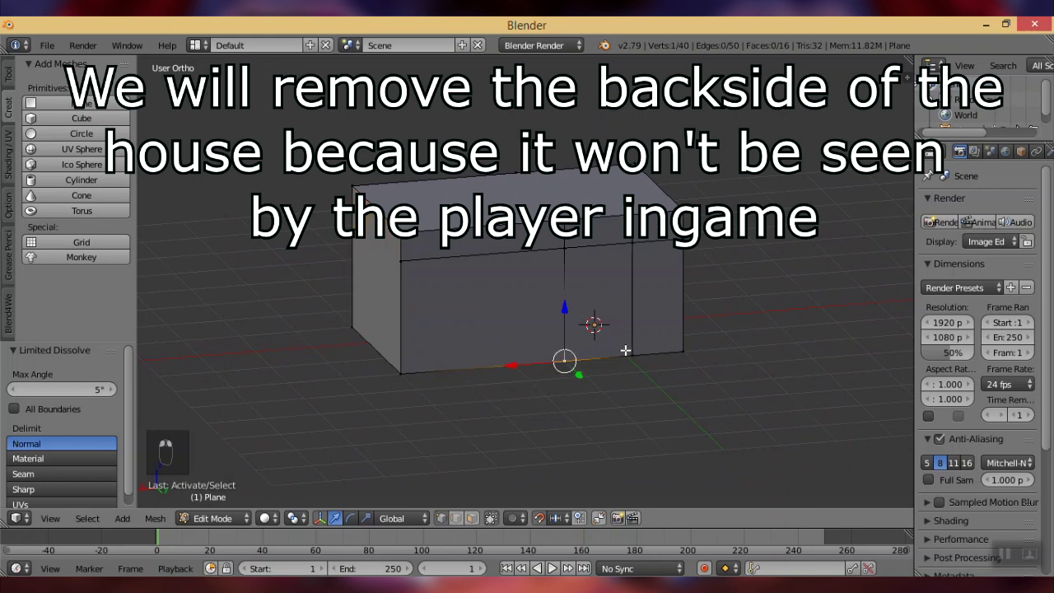
shift+right_click(576, 249)
key(Delete)
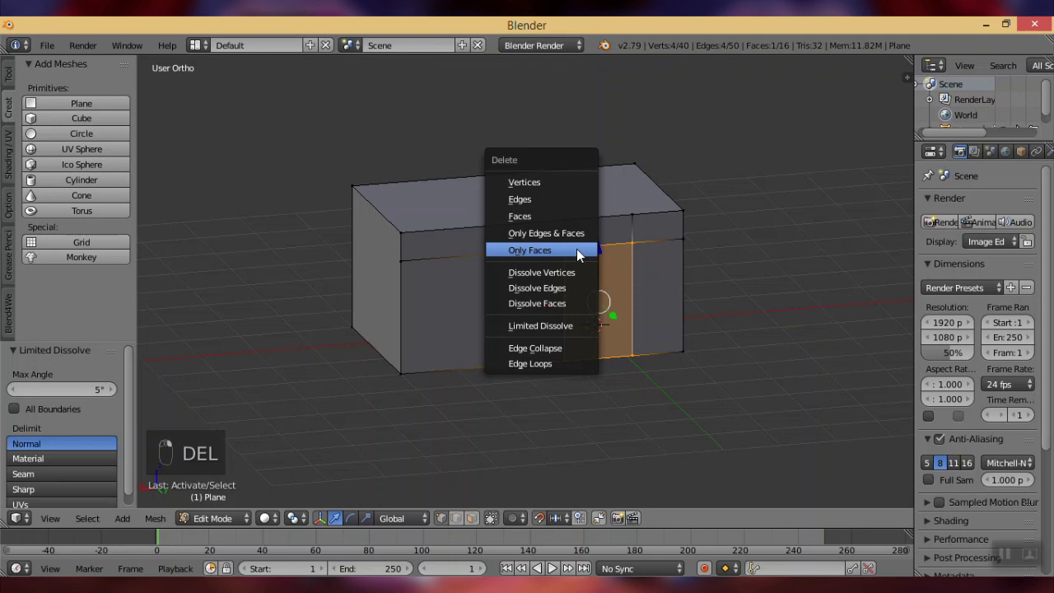
key(Up)
key(Up)
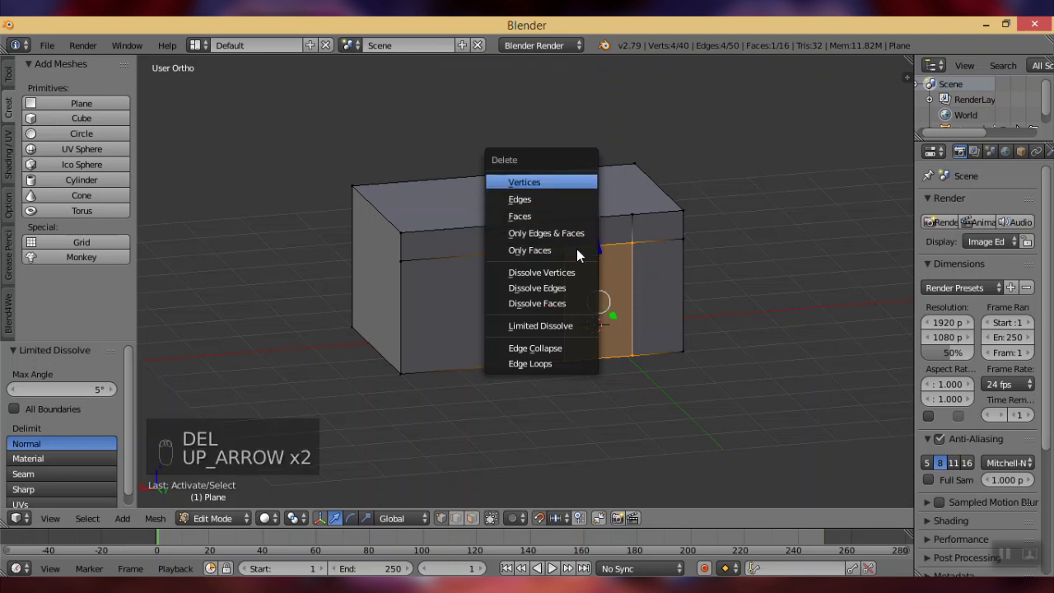
shift+right_click(640, 207)
shift+right_click(576, 205)
shift+middle_drag(635, 304, 618, 337)
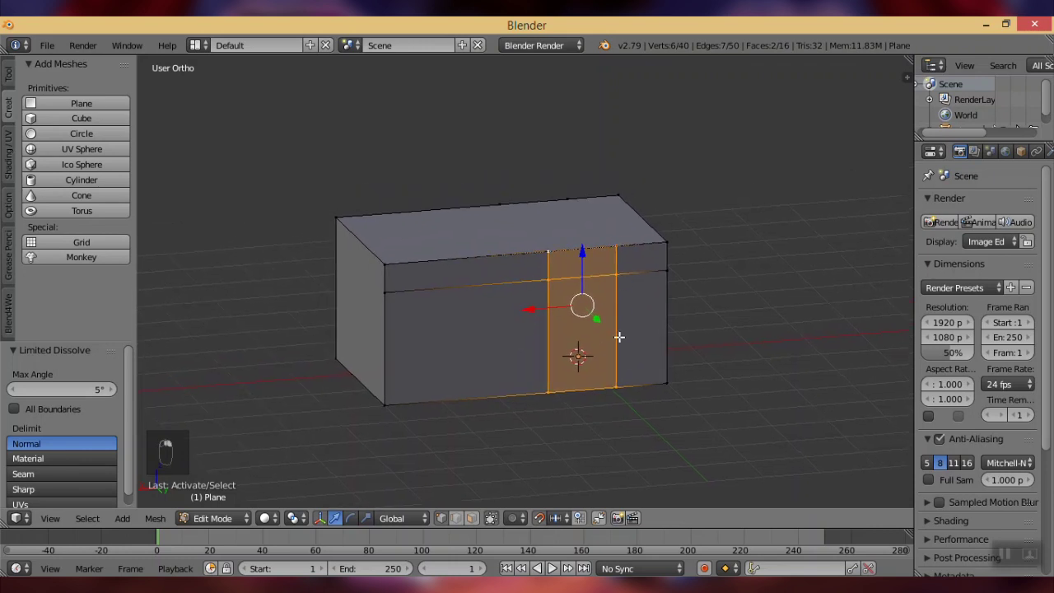
scroll(631, 359, up, 2)
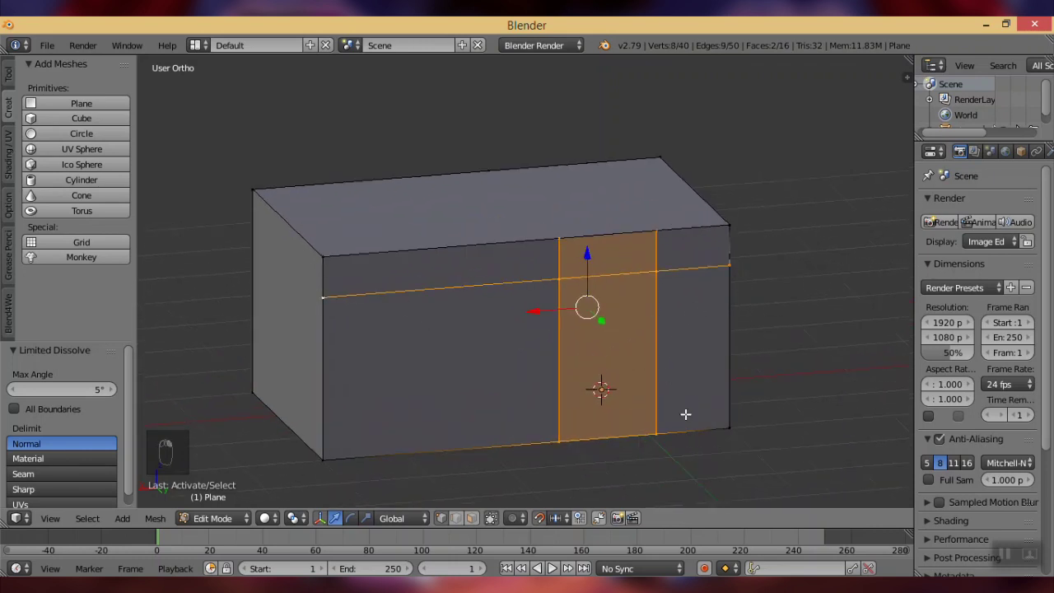
key(Delete)
key(Up)
key(Up)
key(Return)
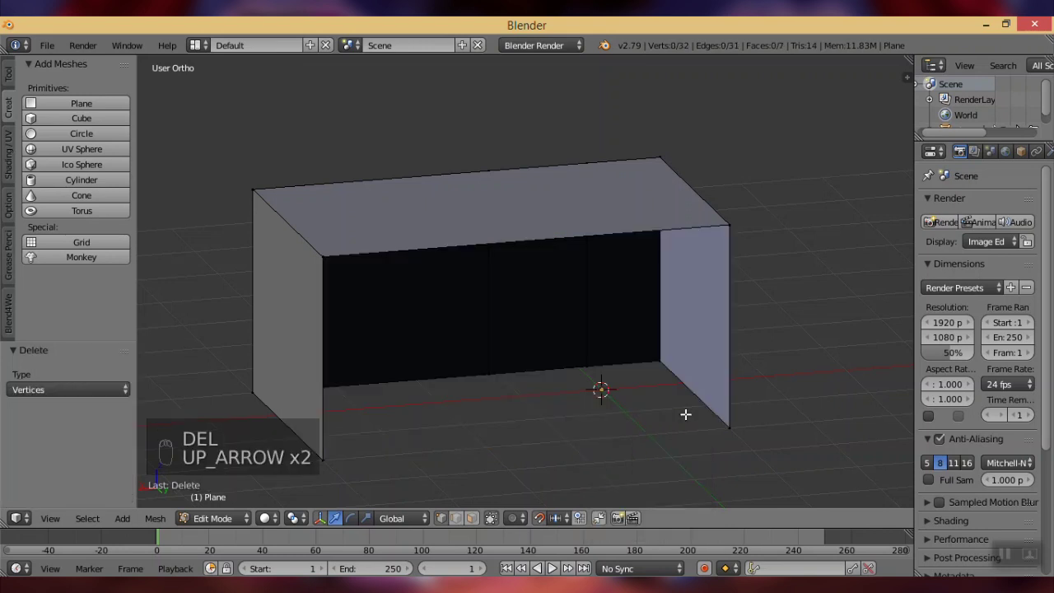
Extrude the door face 1 unit inward to form the door recess and clear the selection.
middle_drag(675, 403, 595, 382)
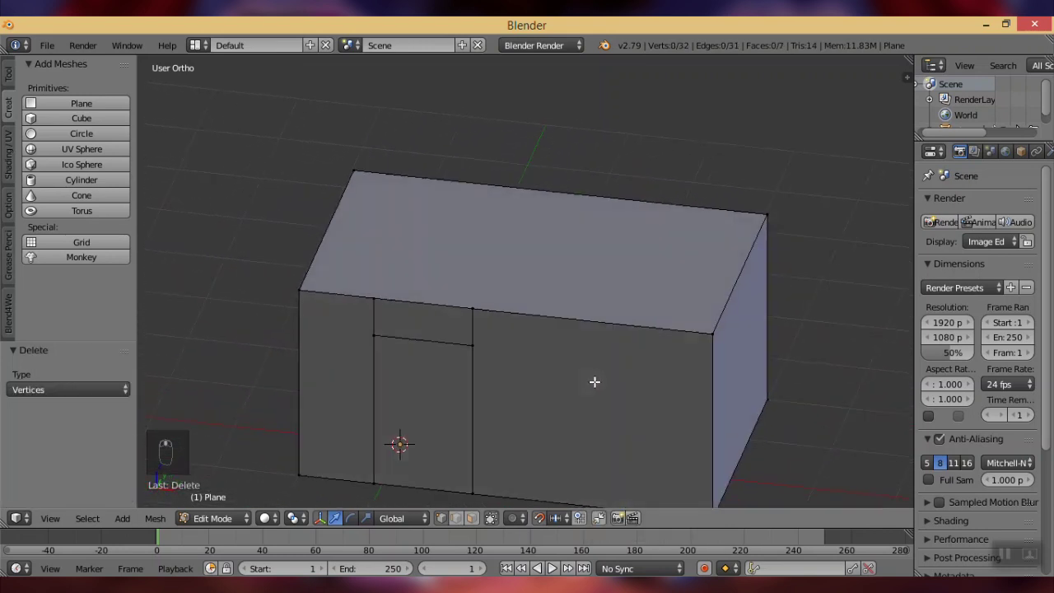
right_click(443, 419)
key(e)
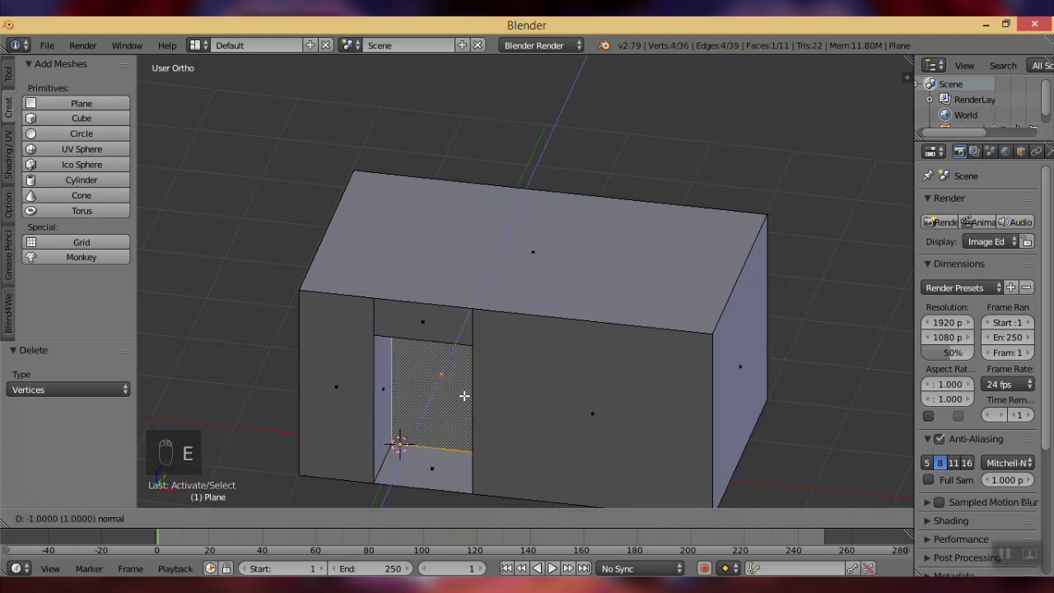
click(463, 396)
scroll(474, 395, down, 4)
key(a)
Switch to paint.net to check the building sprite reference, and return to Blender.
middle_drag(552, 384, 461, 387)
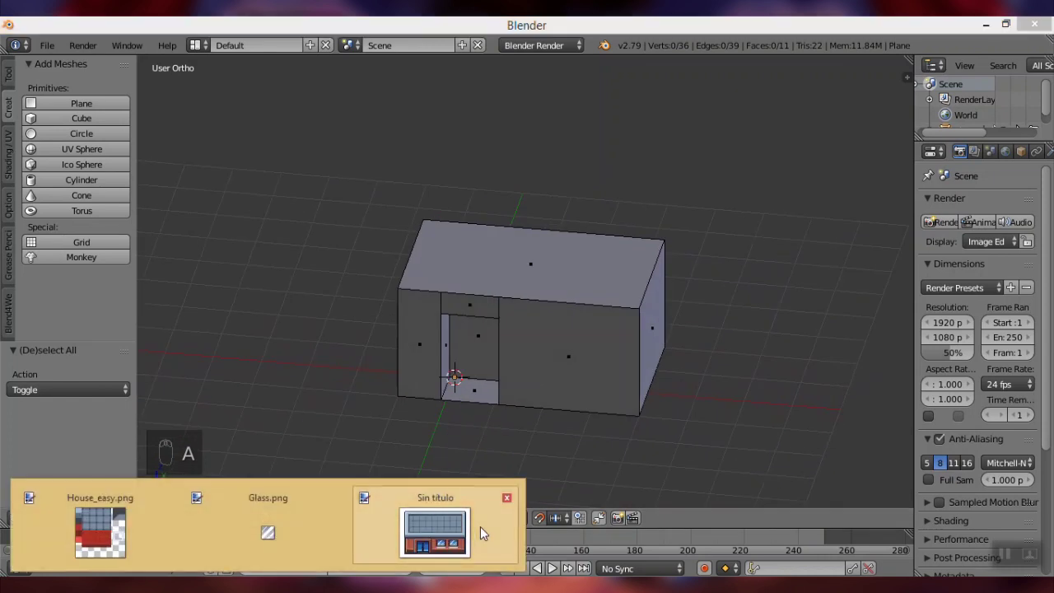
click(480, 530)
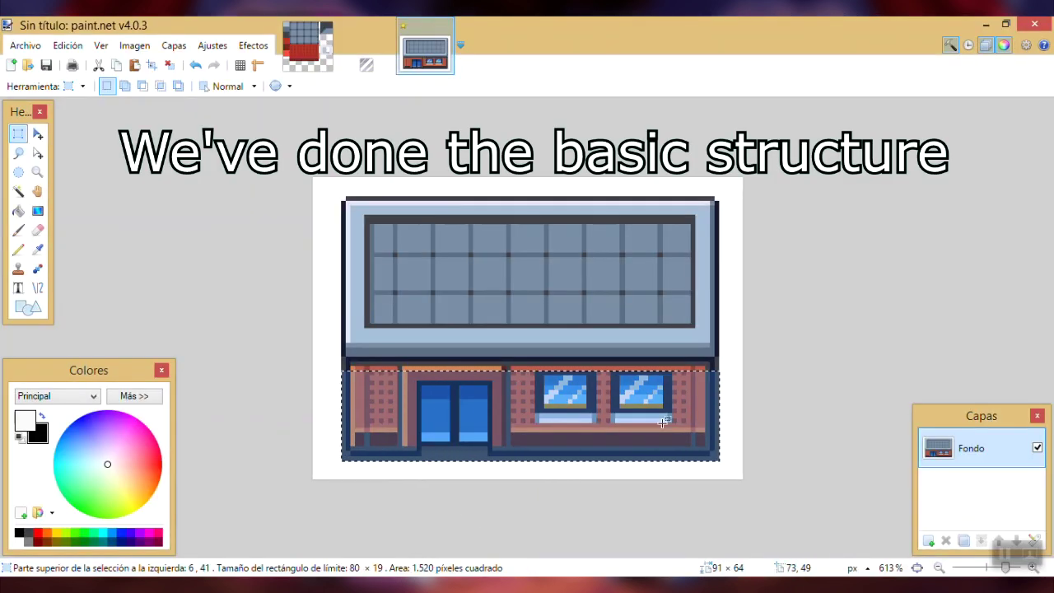
click(986, 25)
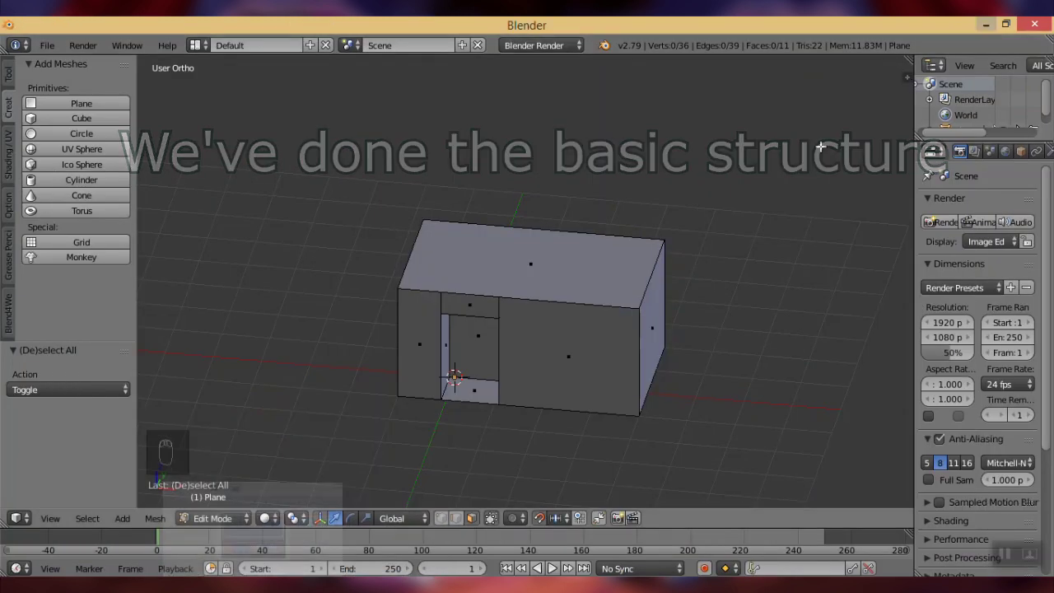
Delete the ceiling face of the door recess using the Only Faces option.
scroll(469, 374, up, 3)
shift+middle_drag(501, 329, 544, 235)
mouse_move(506, 329)
middle_down()
mouse_move(515, 291)
mouse_move(499, 117)
middle_up()
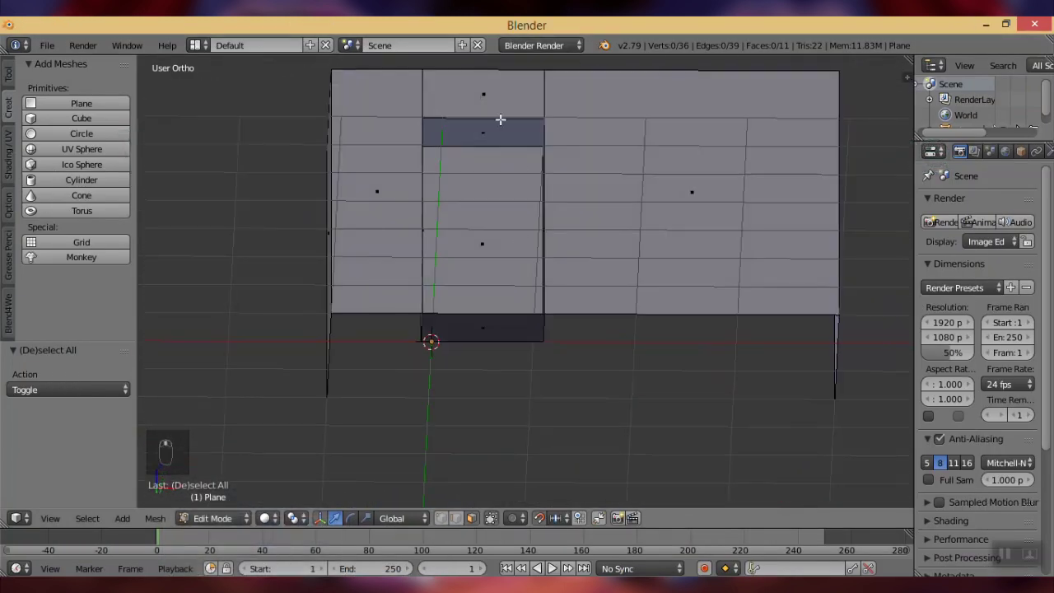
right_click(497, 124)
key(Delete)
key(Down)
key(Down)
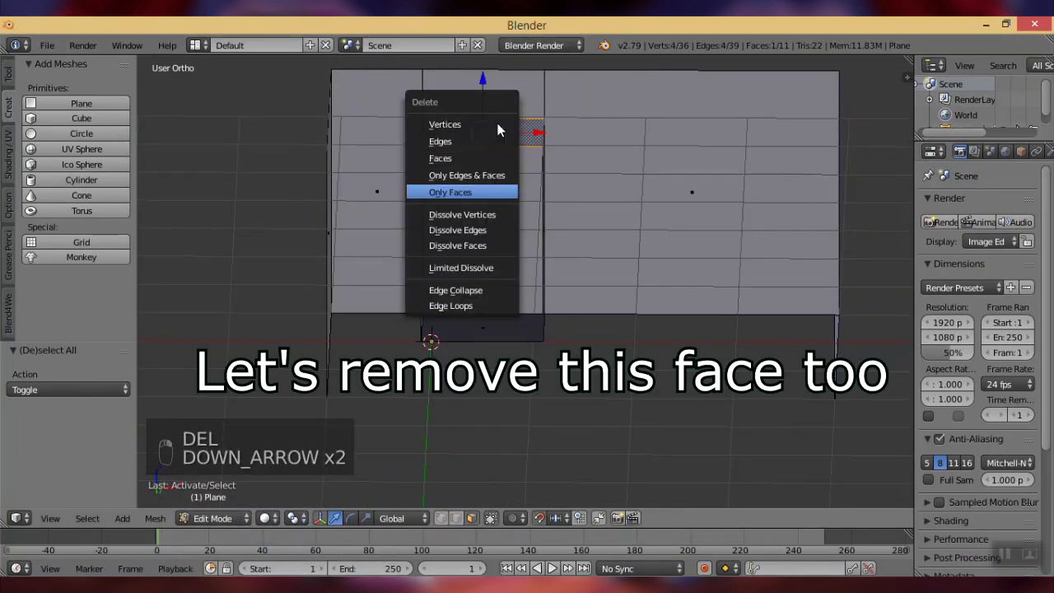
key(Return)
Split the top face off as a separate roof piece and scale it to 1.1 in top view.
middle_drag(563, 158, 532, 285)
scroll(558, 247, down, 6)
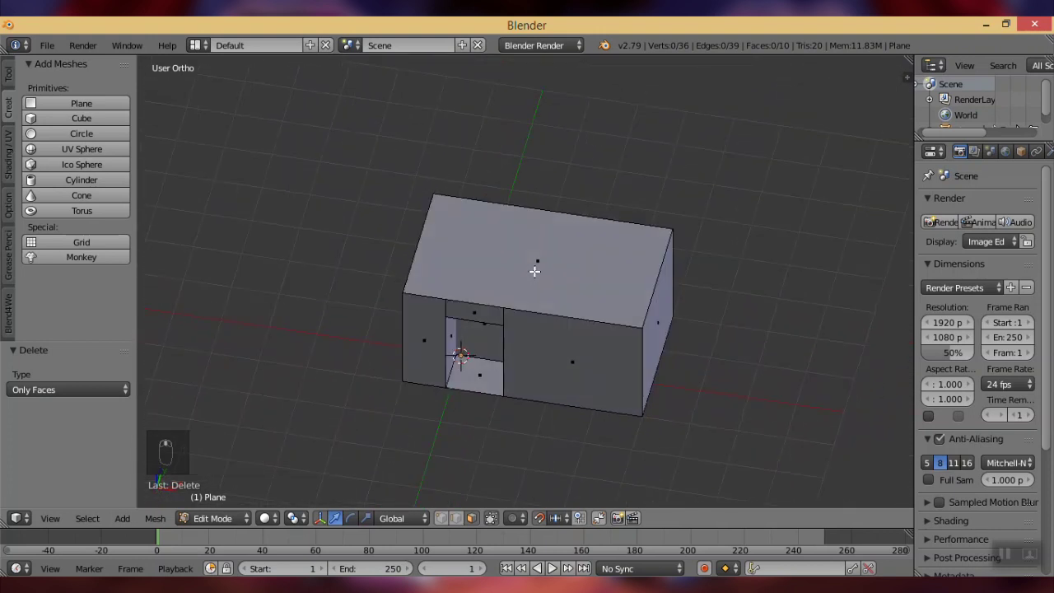
right_click(536, 271)
scroll(600, 285, up, 2)
key(y)
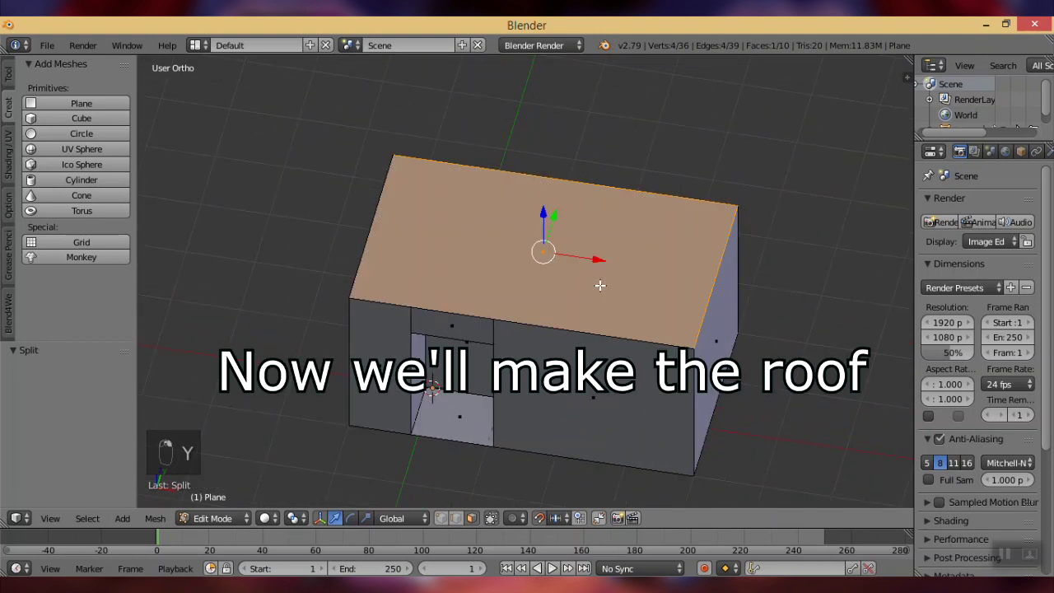
key(s)
click(677, 277)
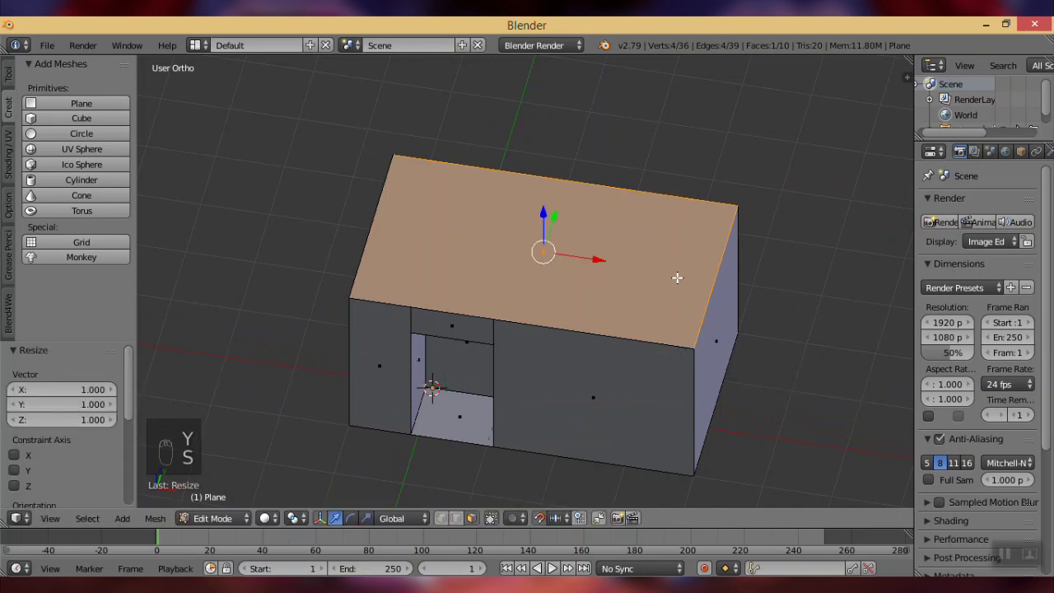
key(KP_7)
key(s)
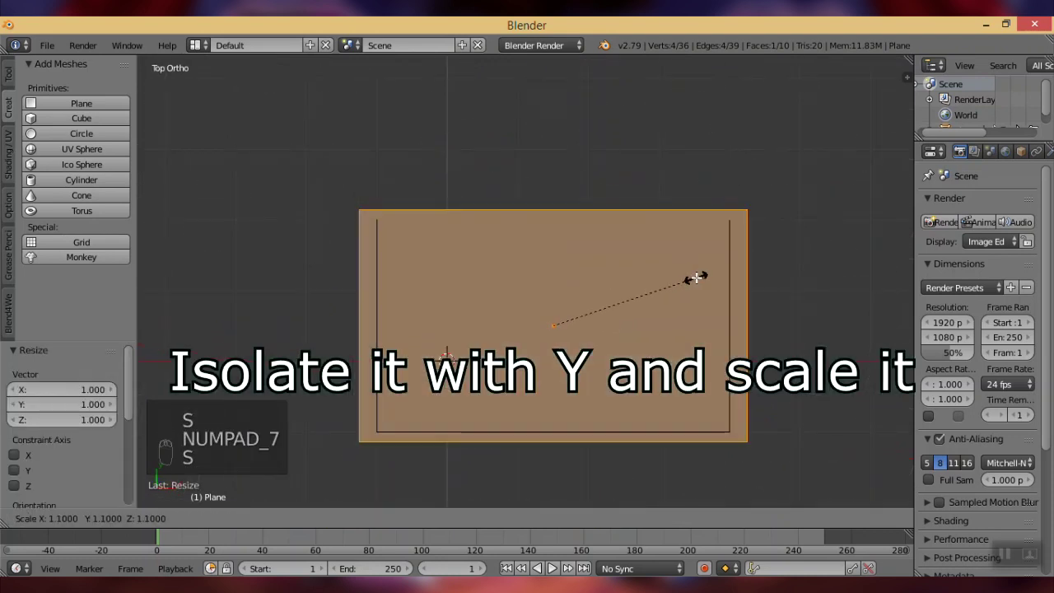
click(697, 278)
key(x)
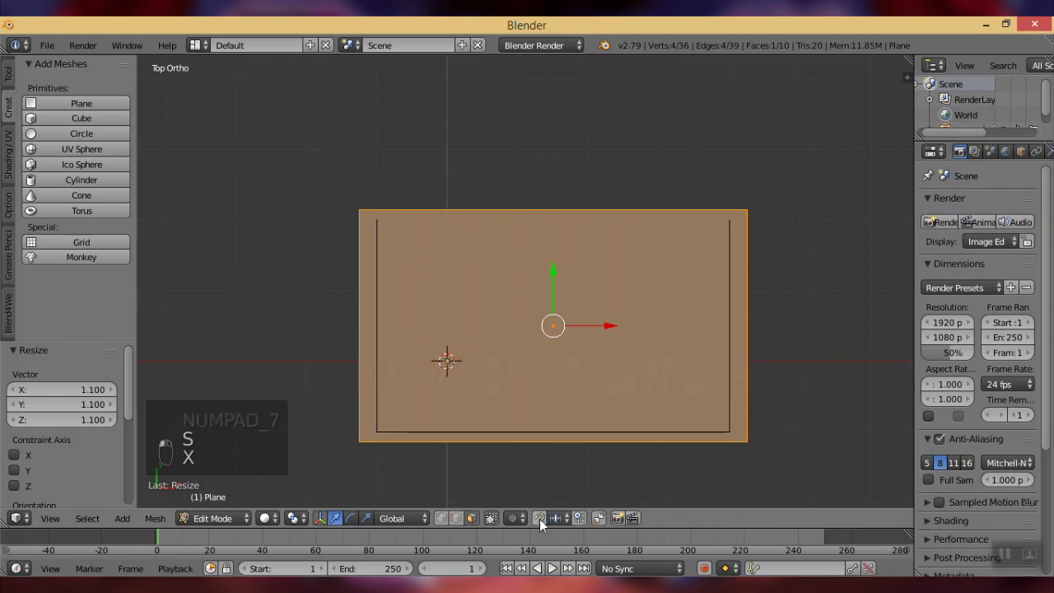
Show the model in wireframe and scale the roof face to about 0.959 along X to narrow its side overhang.
scroll(744, 418, up, 3)
shift+middle_drag(743, 417, 671, 369)
key(z)
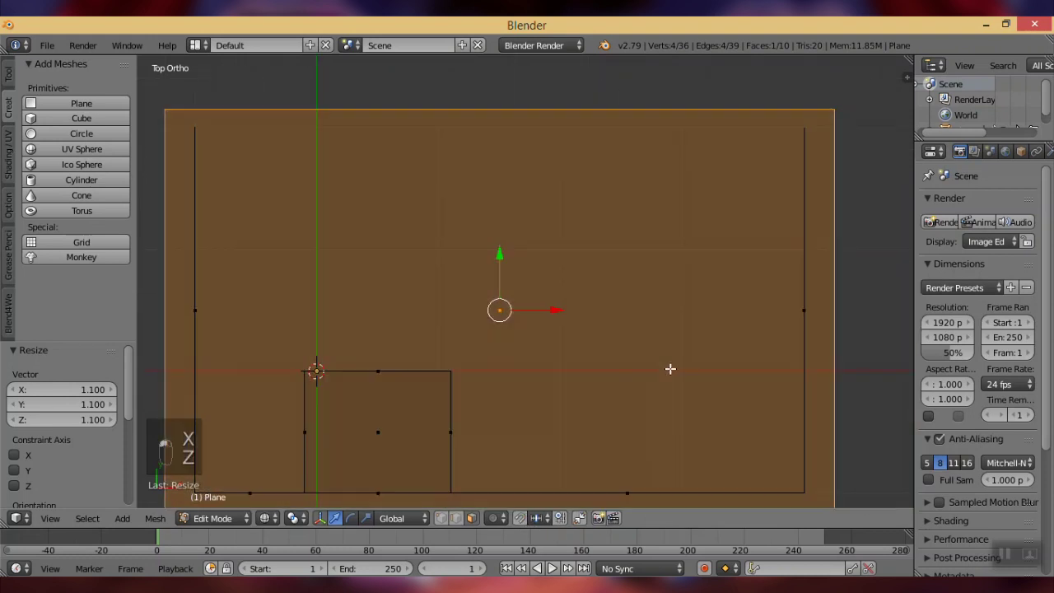
key(s)
click(843, 286)
scroll(816, 315, down, 2)
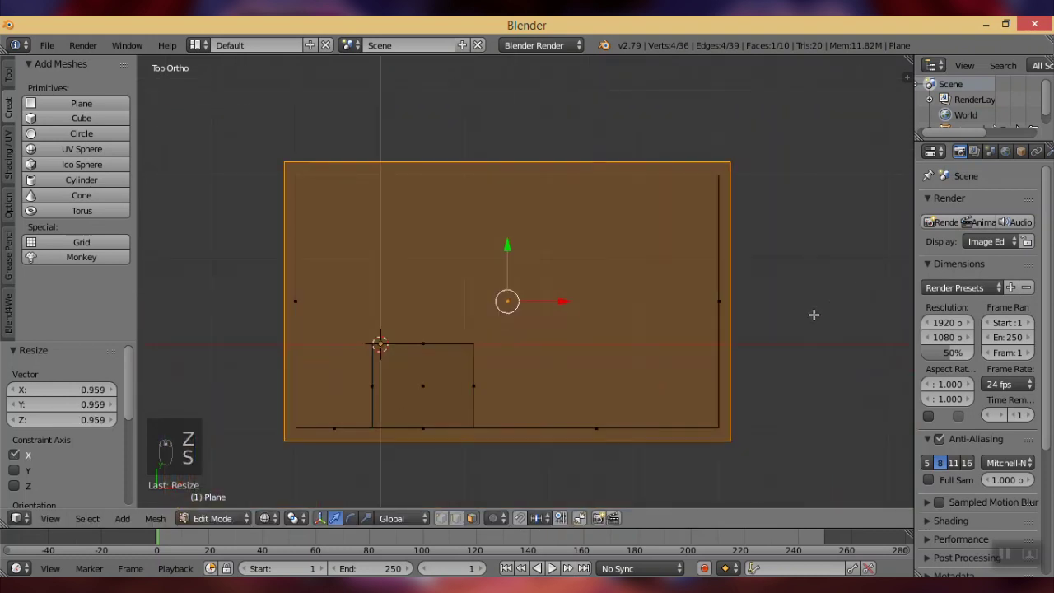
Fine-tune the roof face's overhang around the walls with small rescales, finishing with about 1.008 along X.
key(s)
click(816, 315)
key(s)
click(767, 357)
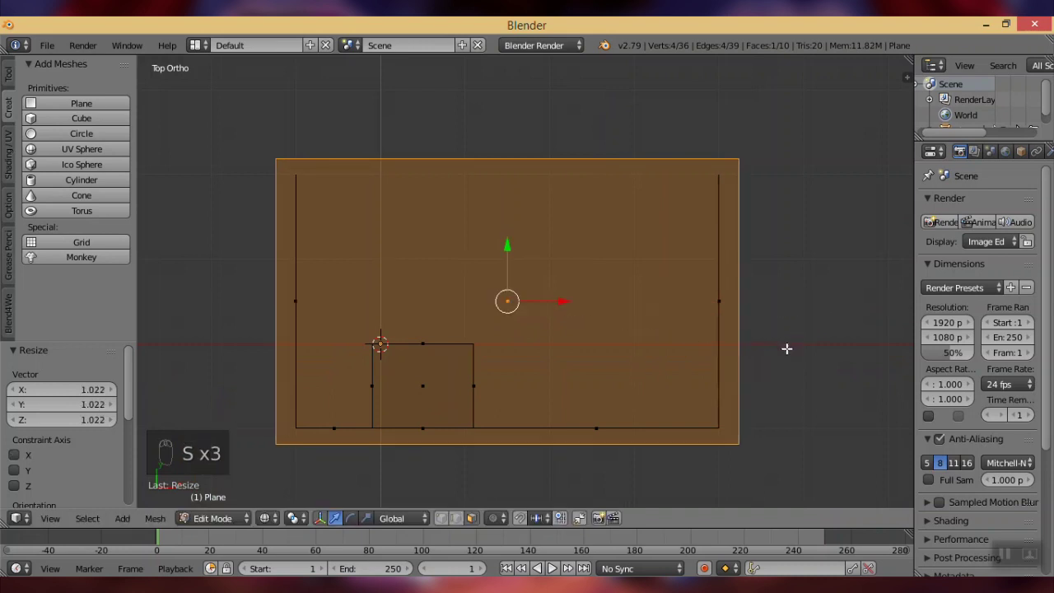
key(s)
click(788, 349)
key(s)
click(783, 349)
key(s)
key(x)
click(785, 348)
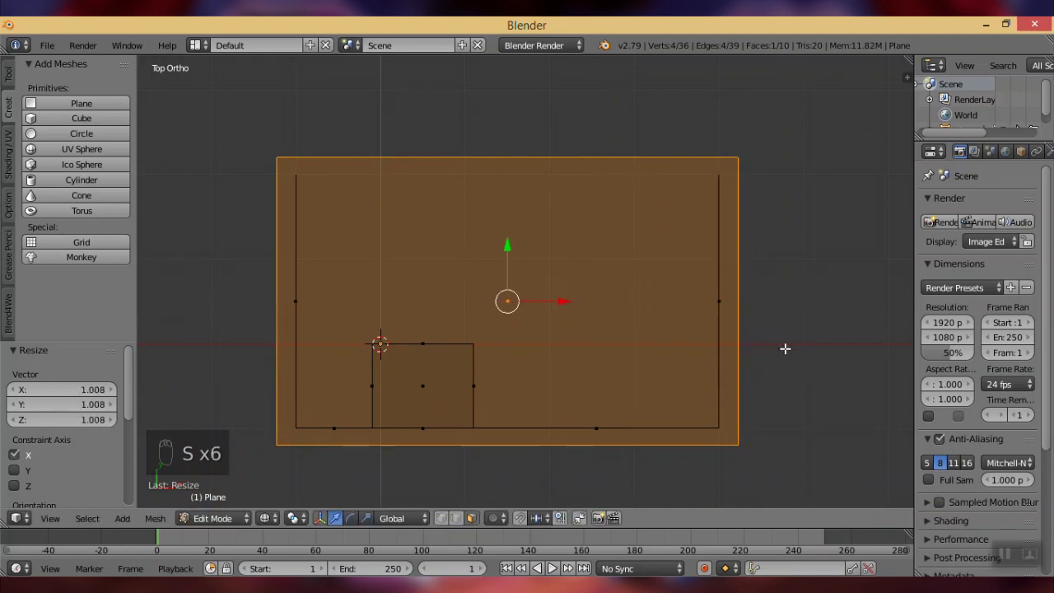
Extrude the roof face about 0.556 upward along Z in front view to give the roof thickness.
middle_drag(778, 364, 734, 334)
key(KP_1)
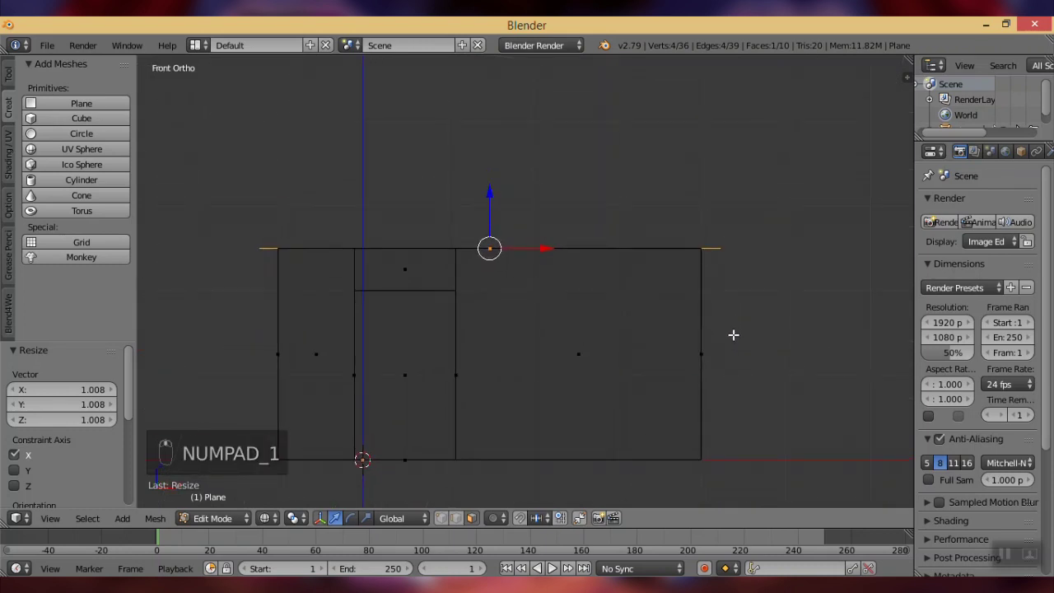
key(e)
key(z)
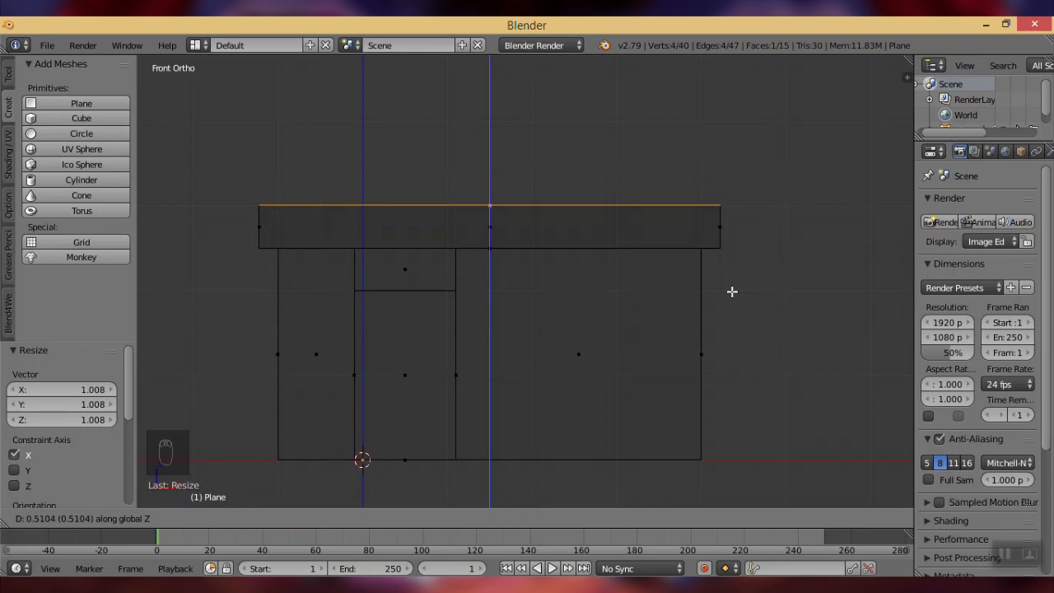
click(726, 288)
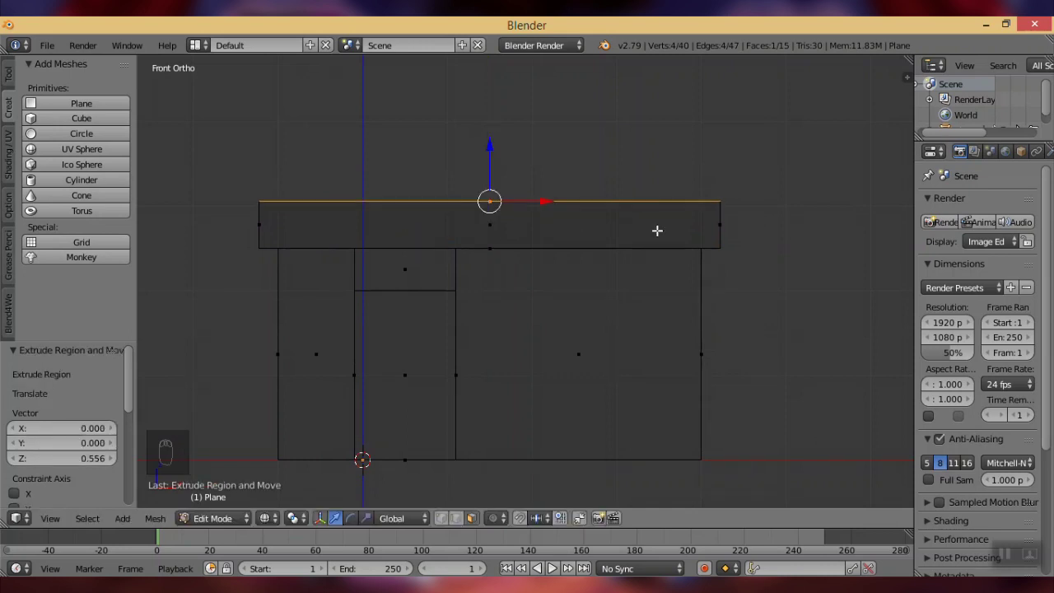
Extrude the roof top another 0.164 upward, then scale it to about 0.9 and widen it about 1.05 along X to form a bevel.
key(e)
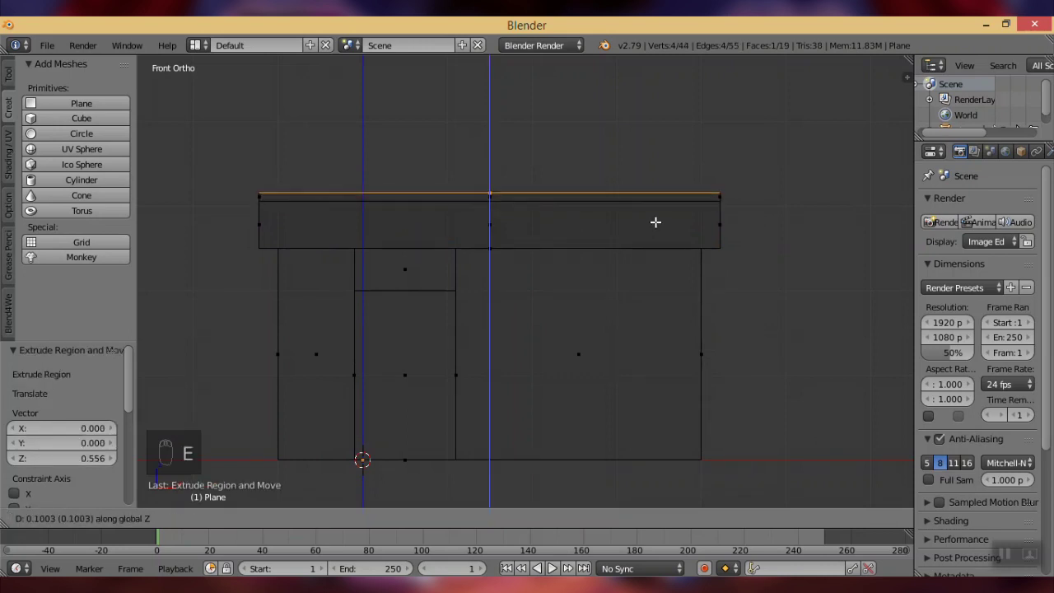
click(655, 216)
key(KP_7)
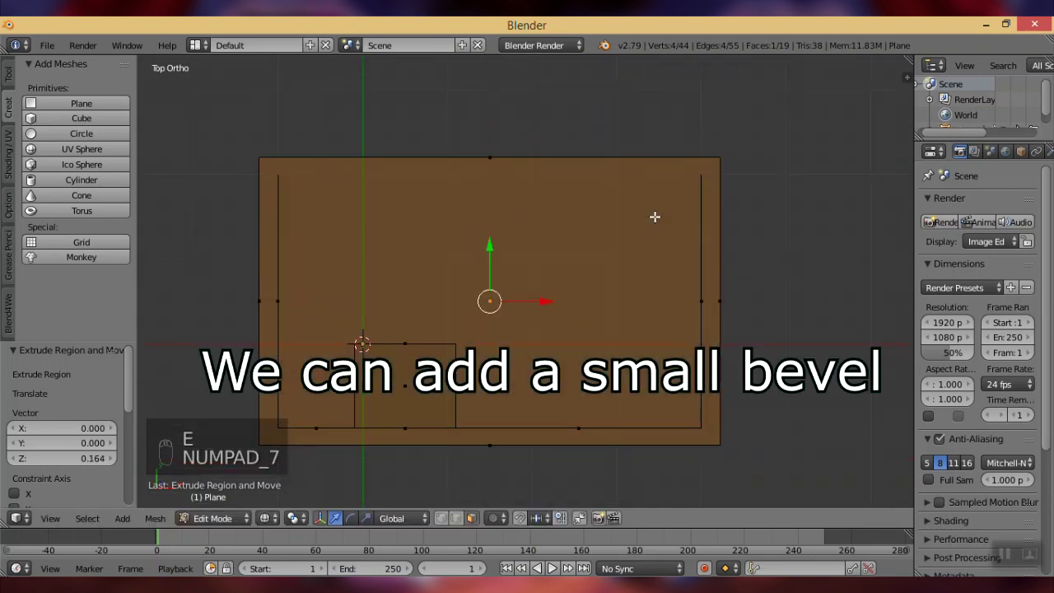
key(s)
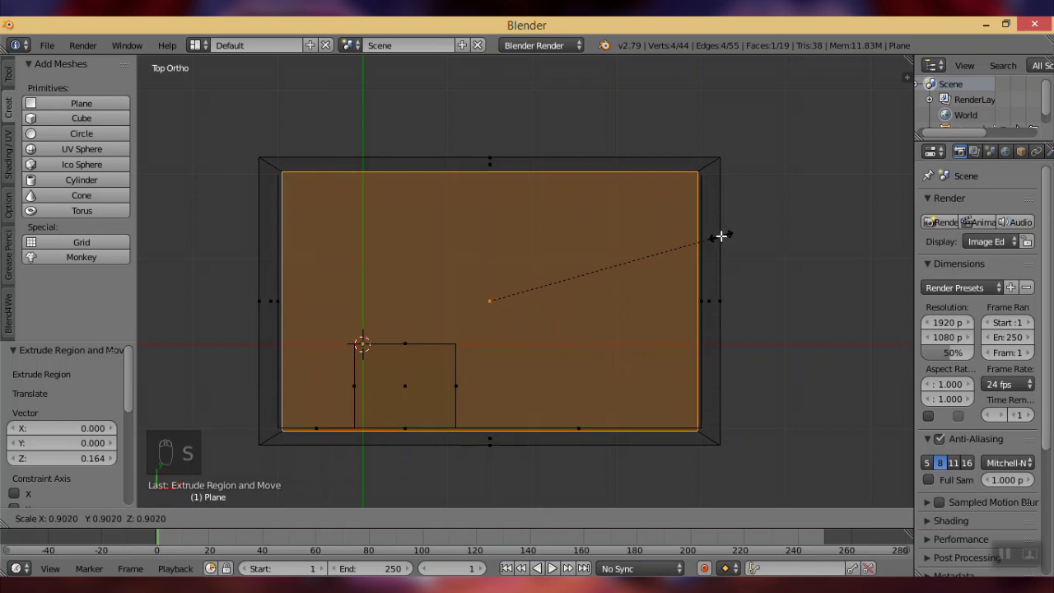
click(720, 236)
key(s)
key(x)
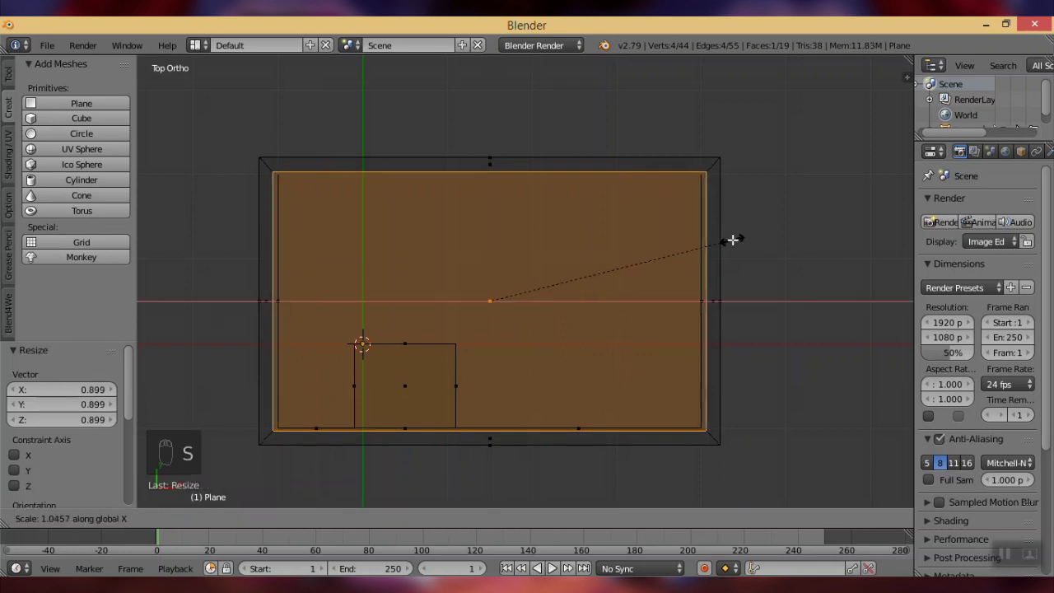
click(733, 238)
In solid shading, extrude the roof's top face in place and scale it by about 0.654, 1.103 and 1.152 along X to form an even rim.
key(z)
middle_drag(652, 436, 604, 348)
key(e)
key(s)
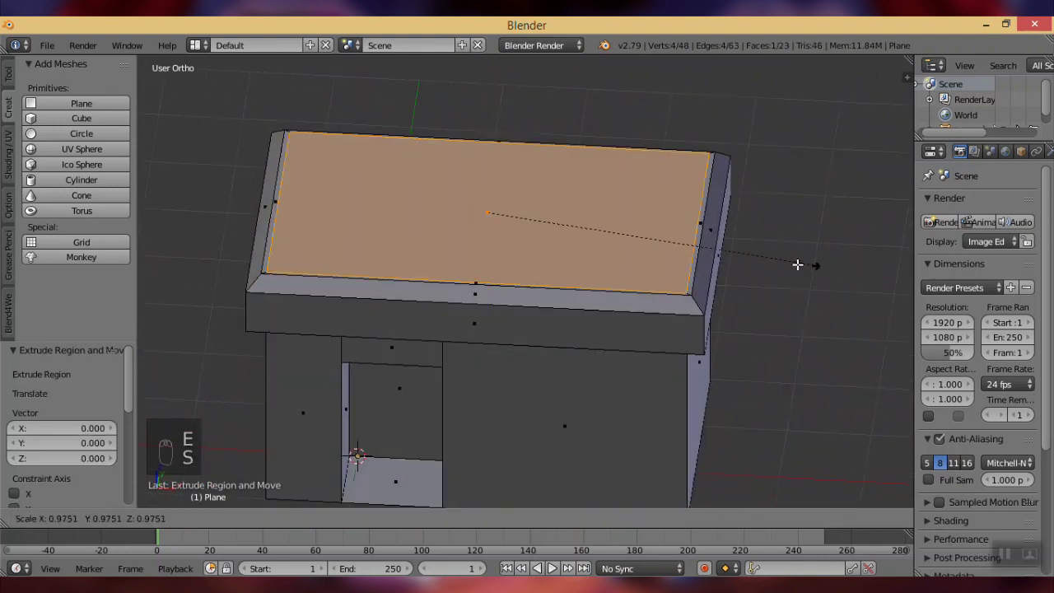
click(702, 265)
key(KP_7)
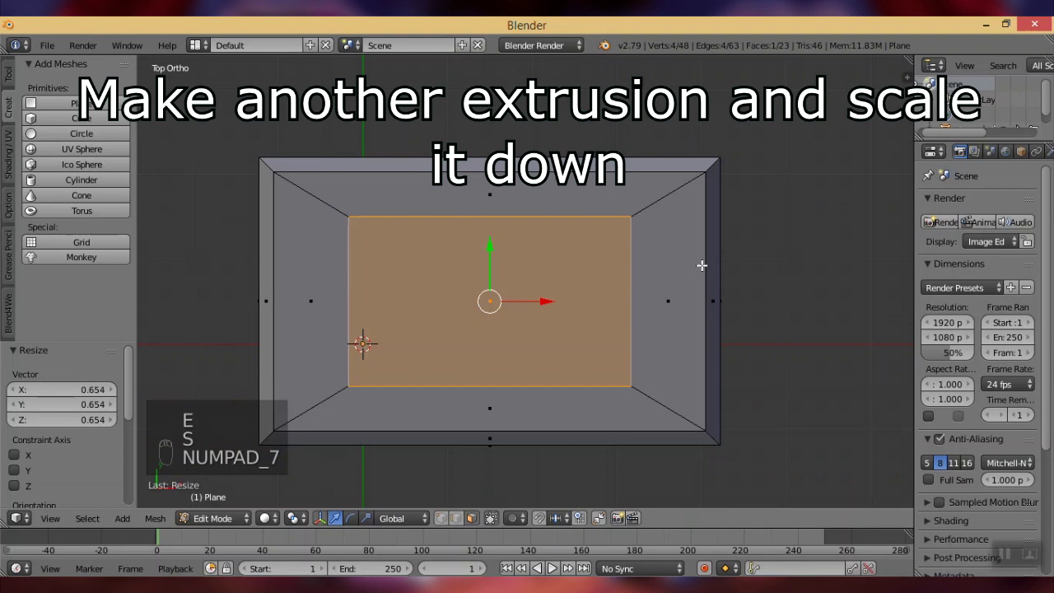
key(s)
click(722, 269)
key(s)
key(x)
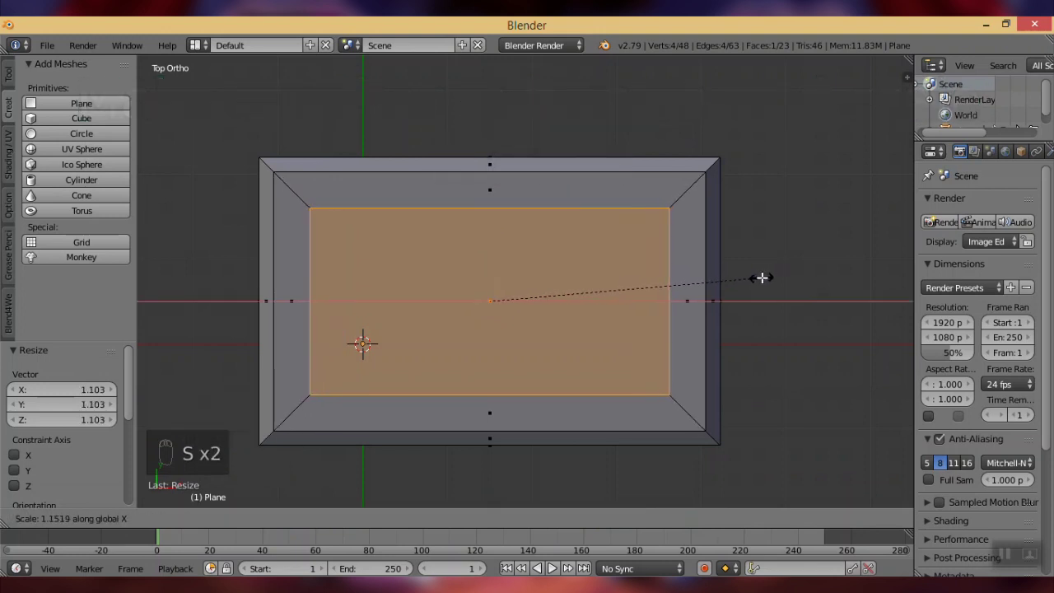
click(762, 278)
Extrude the inner roof face about 0.428 downward to sink a hollow, and raise its floor by about 0.062.
middle_drag(726, 317, 683, 207)
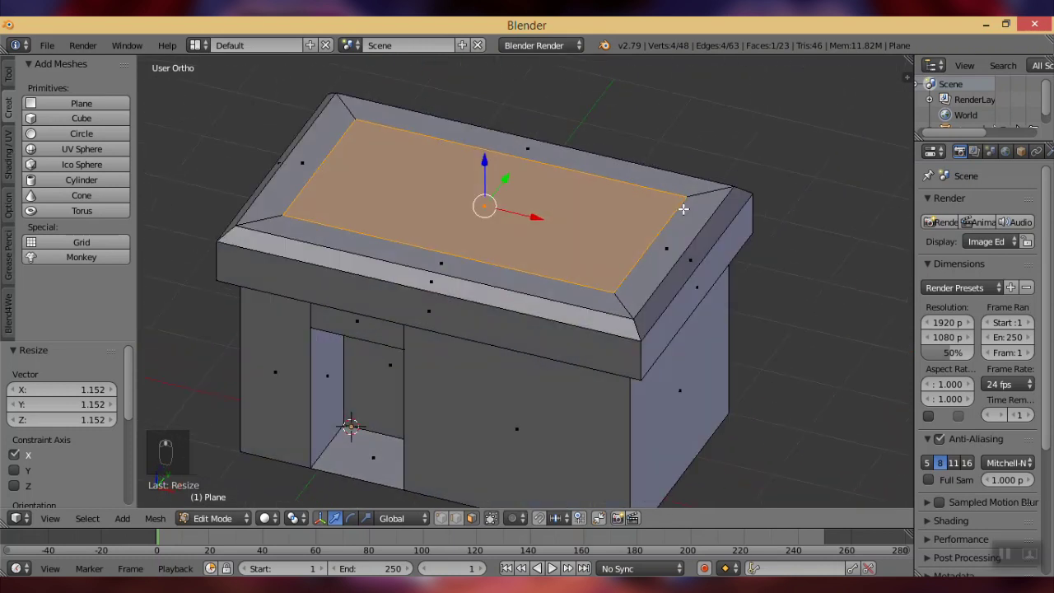
key(e)
key(z)
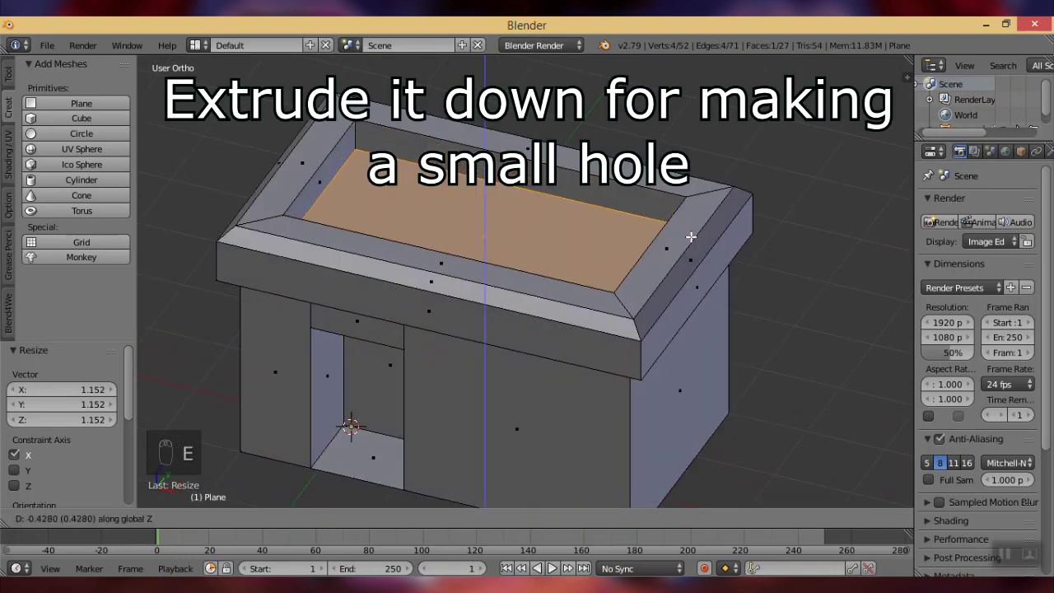
click(690, 236)
scroll(659, 264, down, 5)
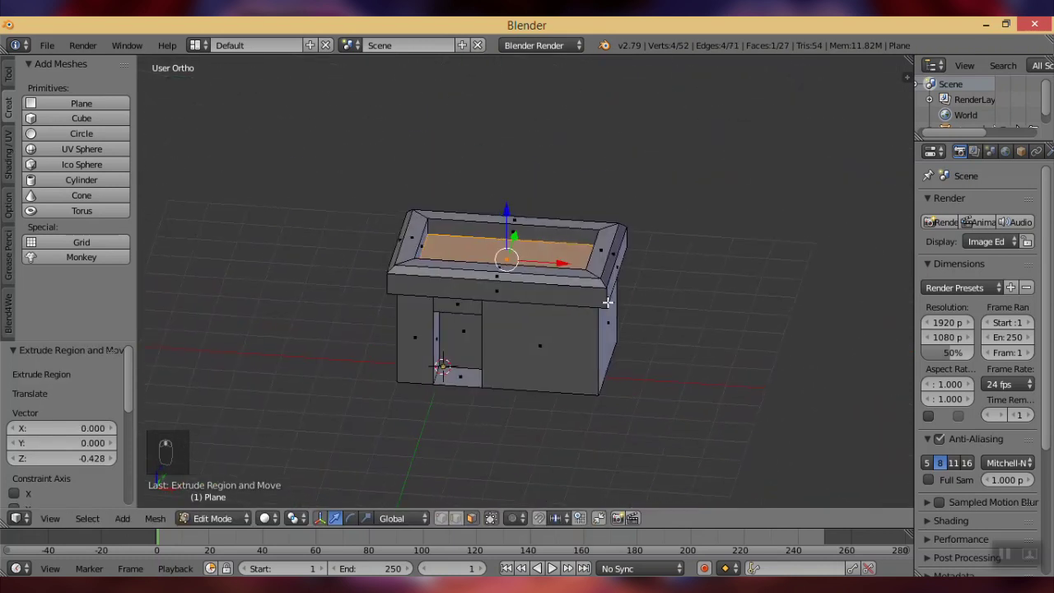
key(g)
key(z)
click(598, 289)
Switch to the untitled building sprite in paint.net to compare the roof, and return to Blender.
scroll(558, 353, up, 3)
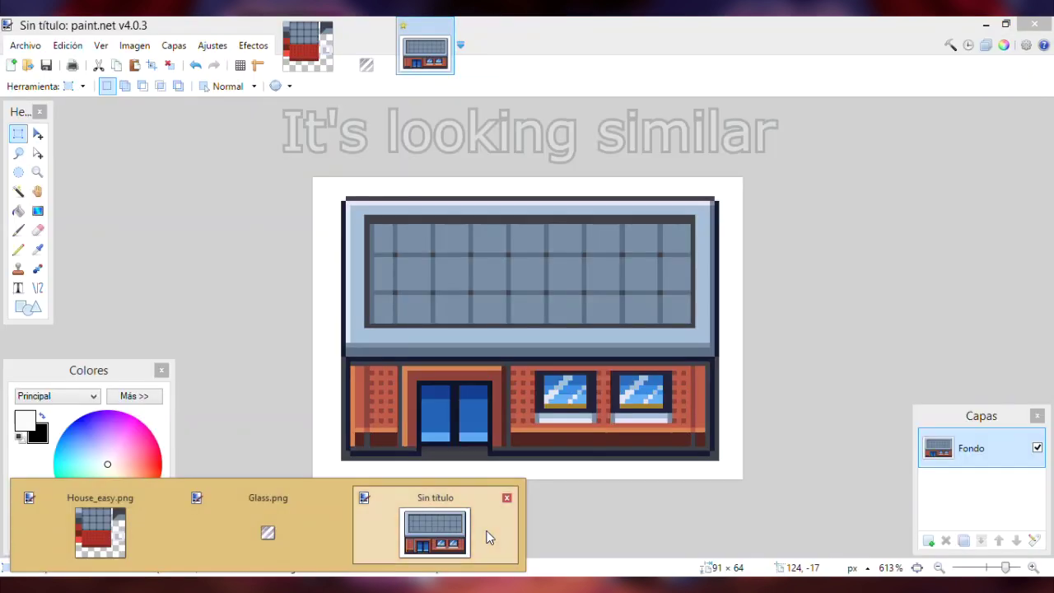
click(487, 539)
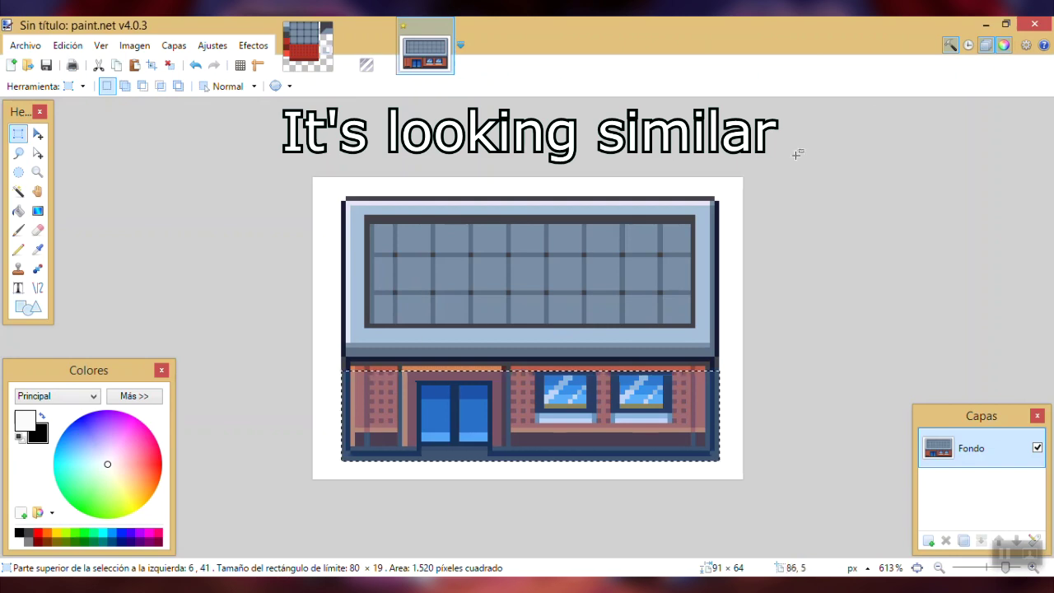
click(986, 25)
Raise the floor of the roof hollow by about 0.12 along Z to make it shallower.
key(g)
key(z)
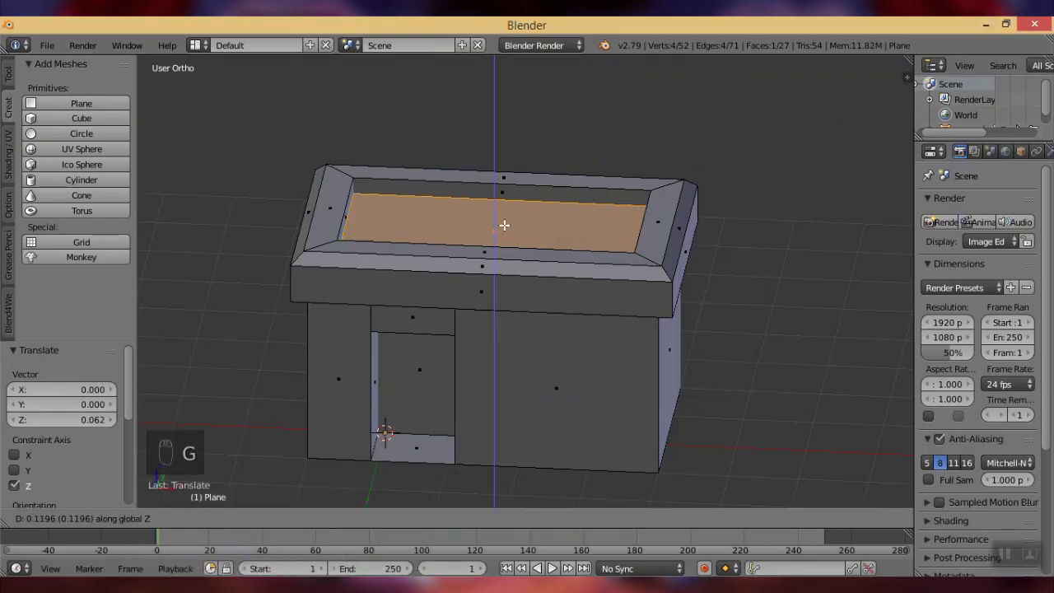
click(504, 225)
mouse_move(506, 313)
middle_down()
mouse_move(602, 299)
mouse_move(518, 312)
middle_up()
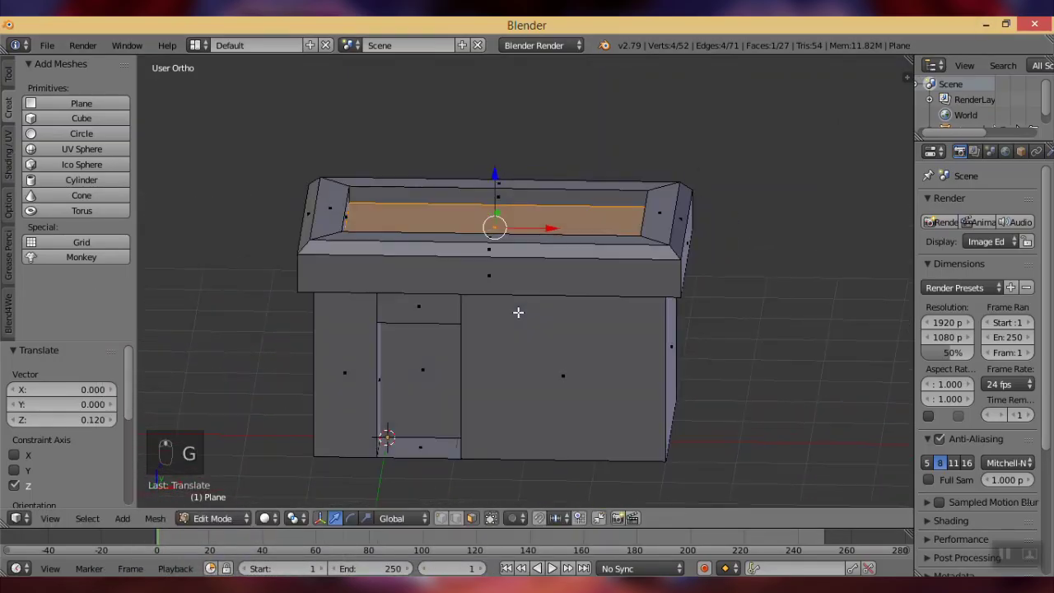
Duplicate the wide front wall face beside the door and move the copy about 0.206 outward along negative Y.
right_click(542, 371)
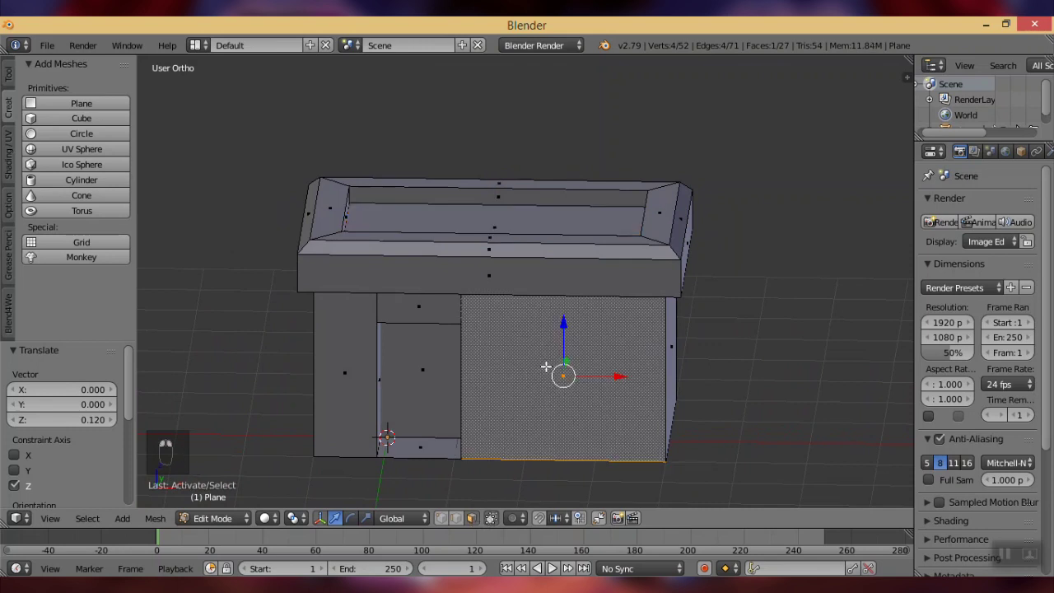
key(KP_1)
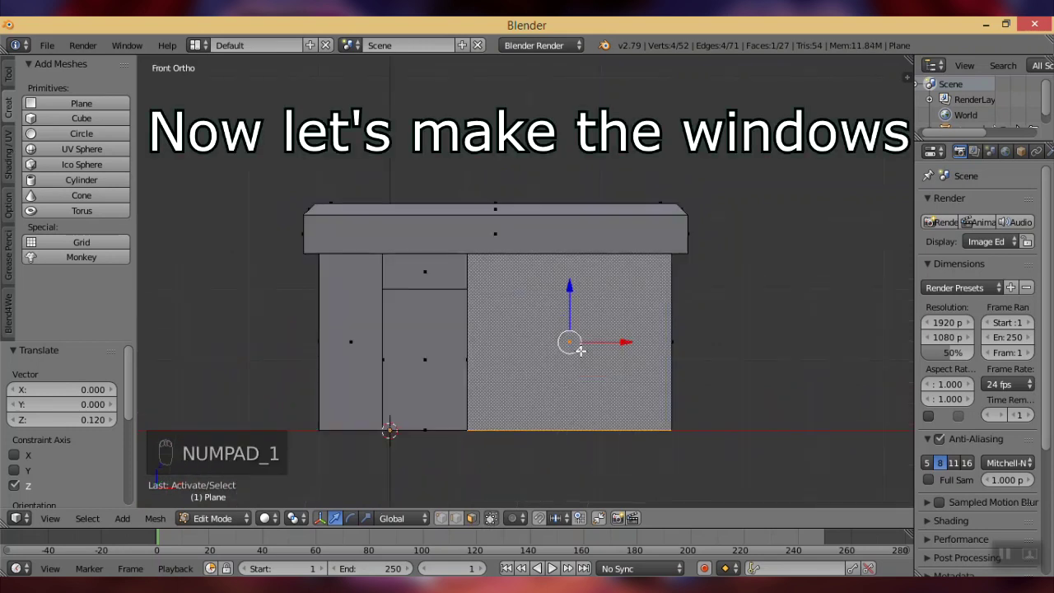
key(shift+d)
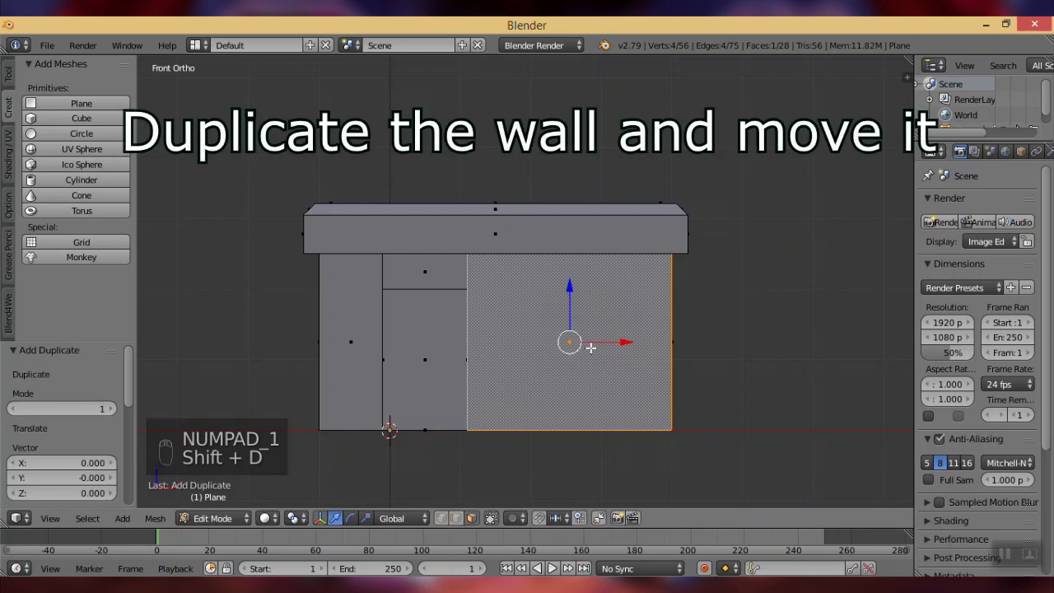
key(KP_3)
scroll(712, 320, up, 4)
shift+middle_drag(385, 355, 604, 292)
key(g)
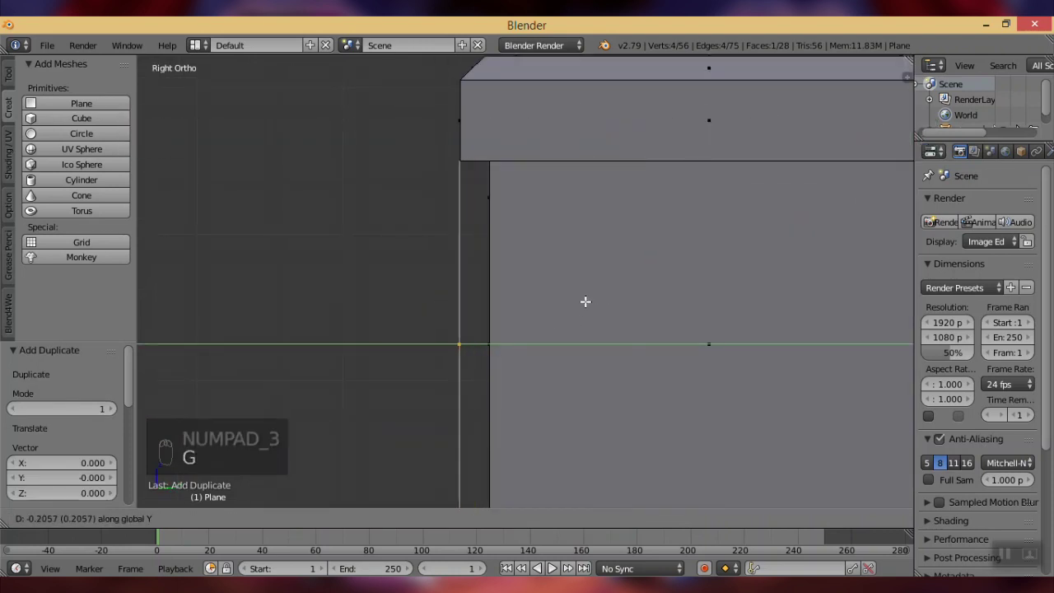
click(583, 301)
Scale the duplicated wall face to about 0.393 in front view and move it about 0.693 toward the door along X.
key(KP_1)
scroll(750, 255, down, 2)
key(s)
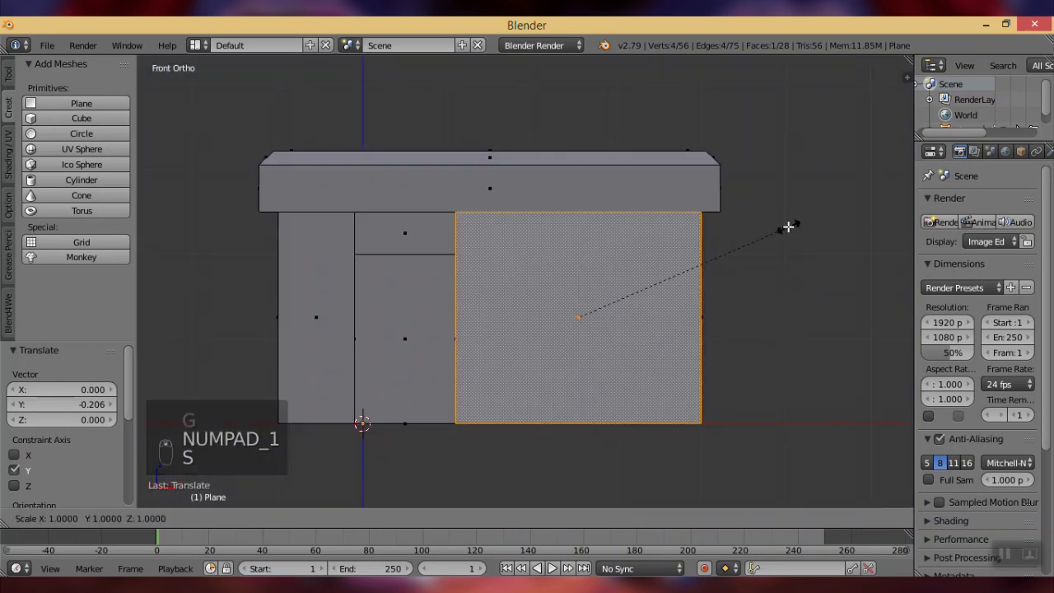
click(666, 290)
key(g)
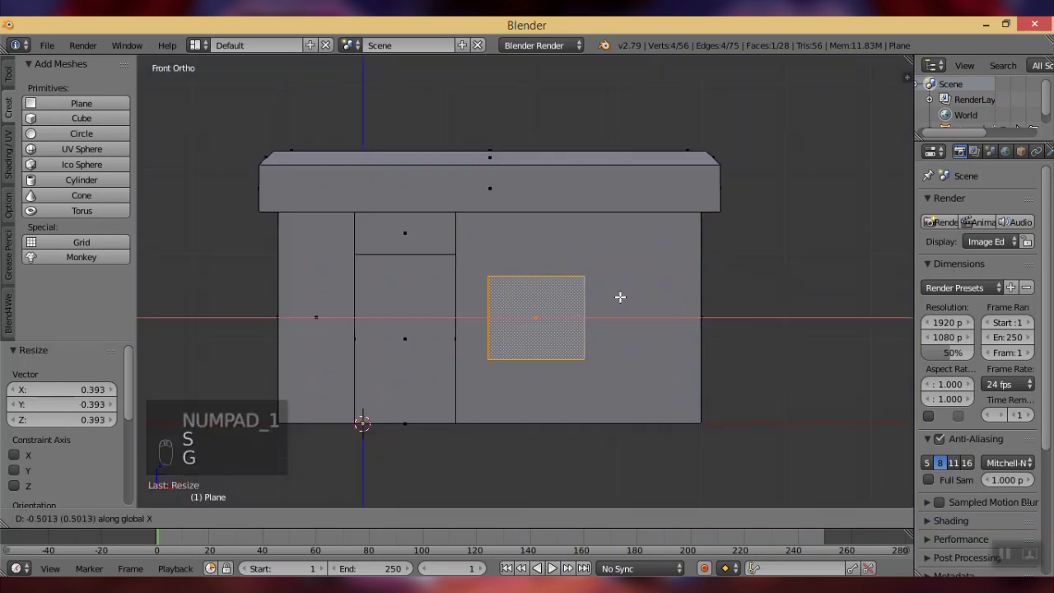
click(607, 299)
Stretch the window face to about 1.231 along Z and raise it by about 0.109.
key(s)
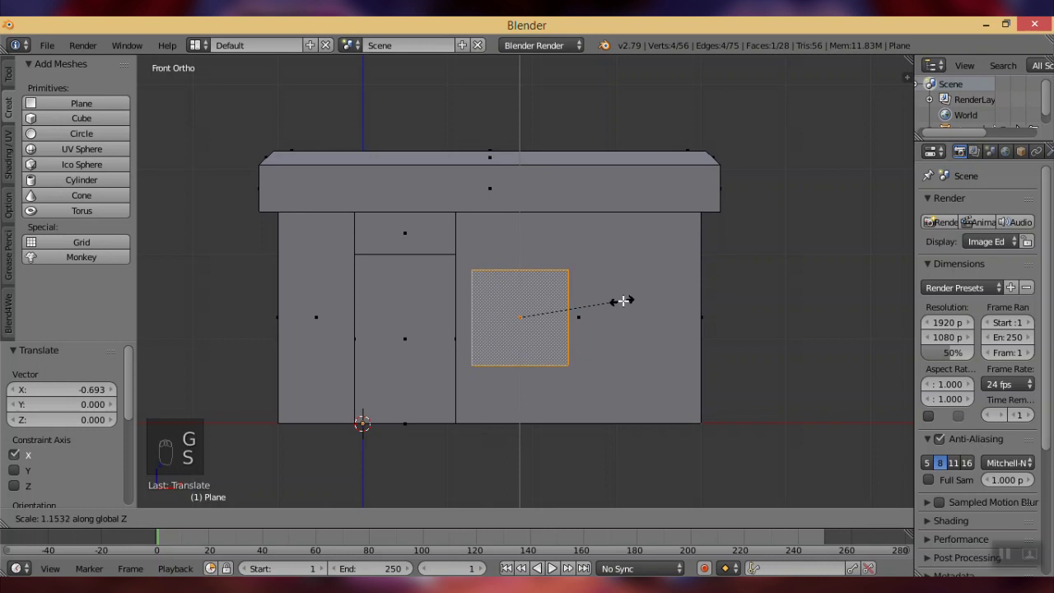
click(630, 303)
key(g)
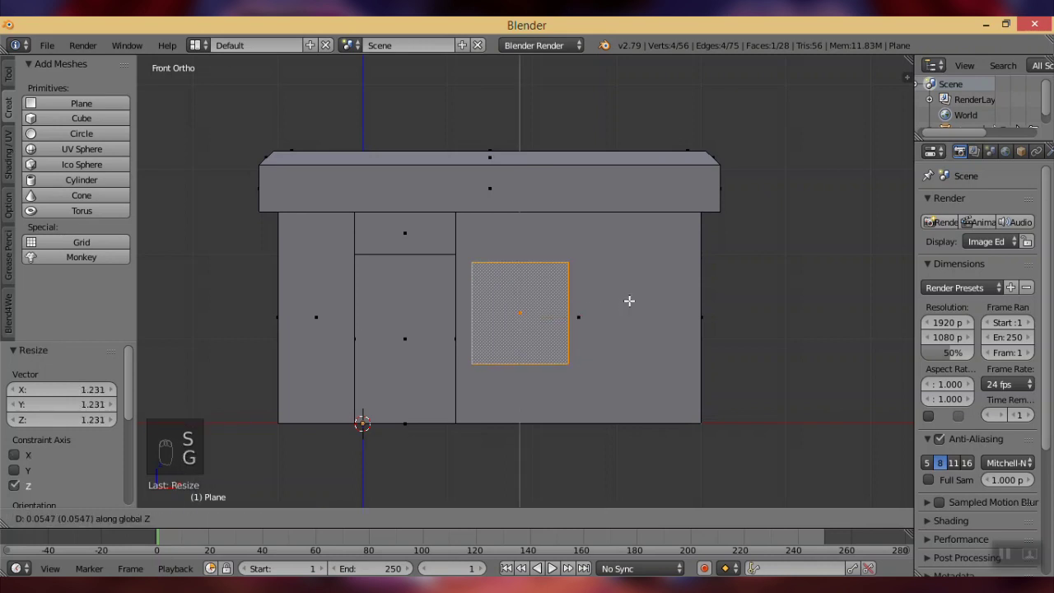
click(630, 298)
Move the window frame face 0.038 toward the wall along Y, and duplicate it 0.101 behind as the glass face.
key(KP_3)
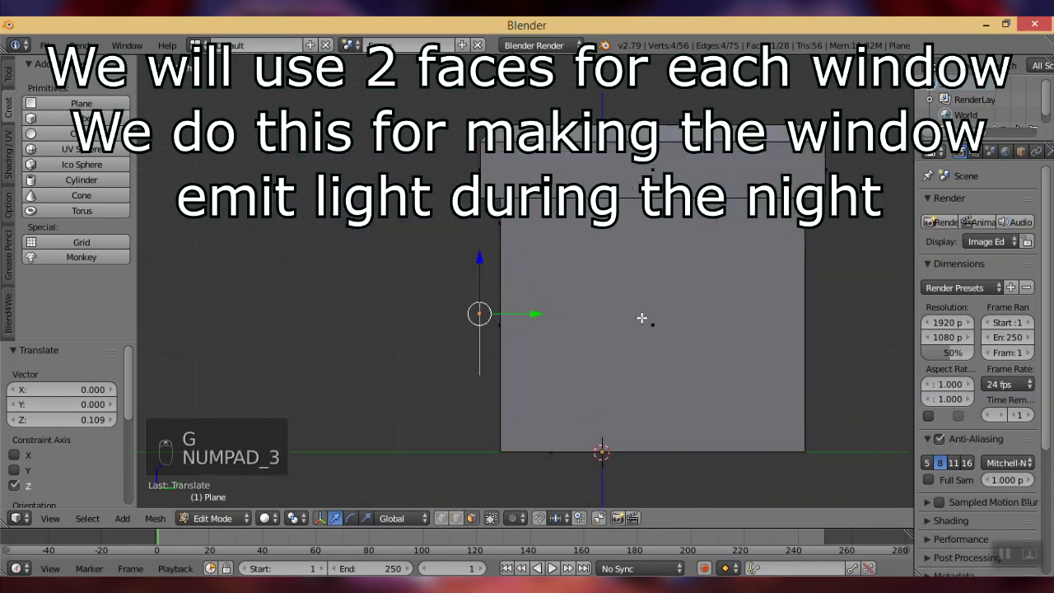
key(g)
key(y)
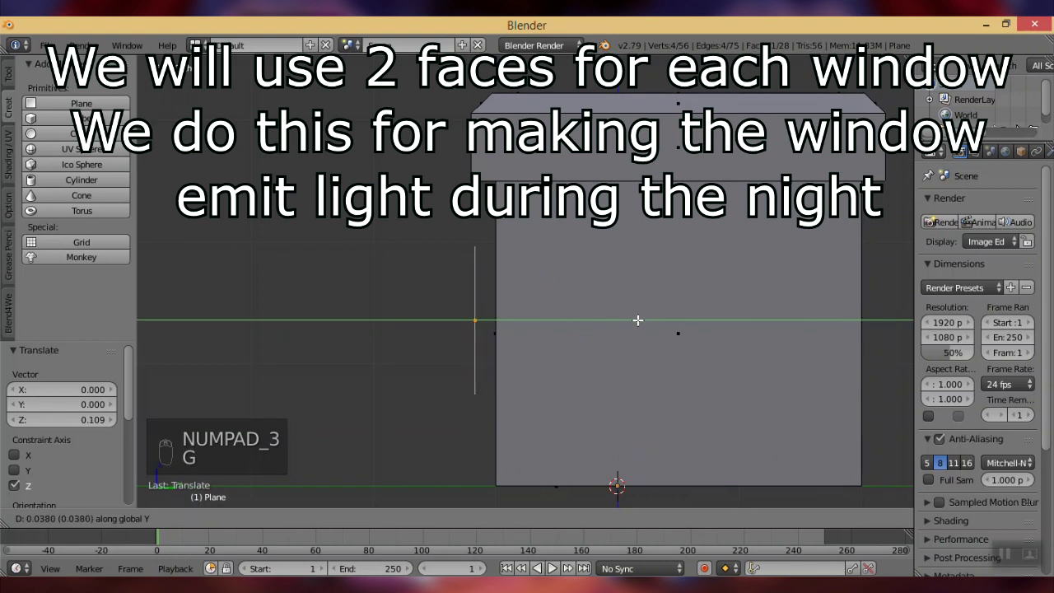
click(638, 319)
key(shift+d)
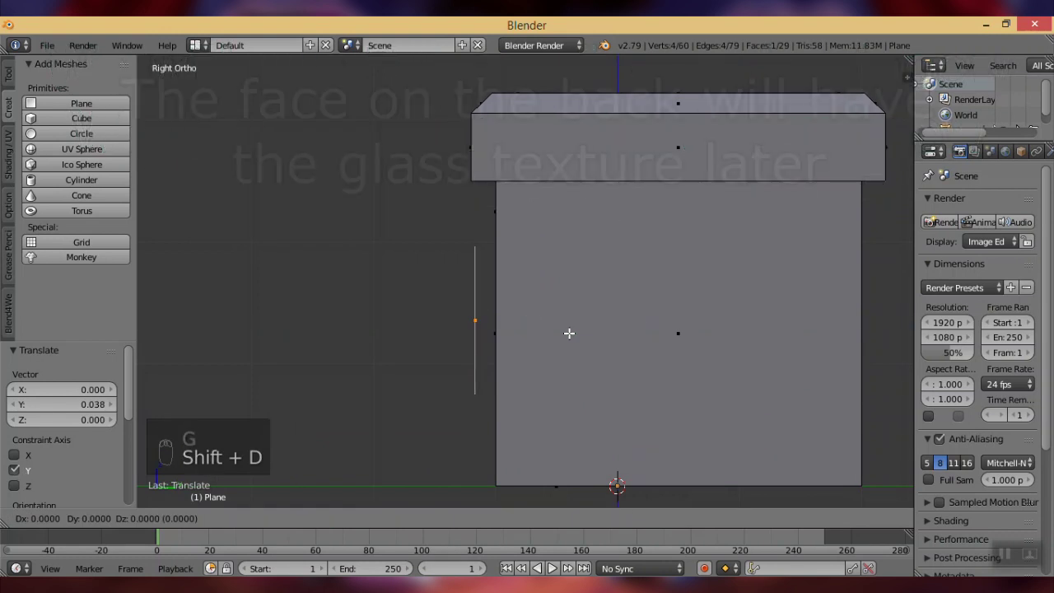
key(y)
click(582, 338)
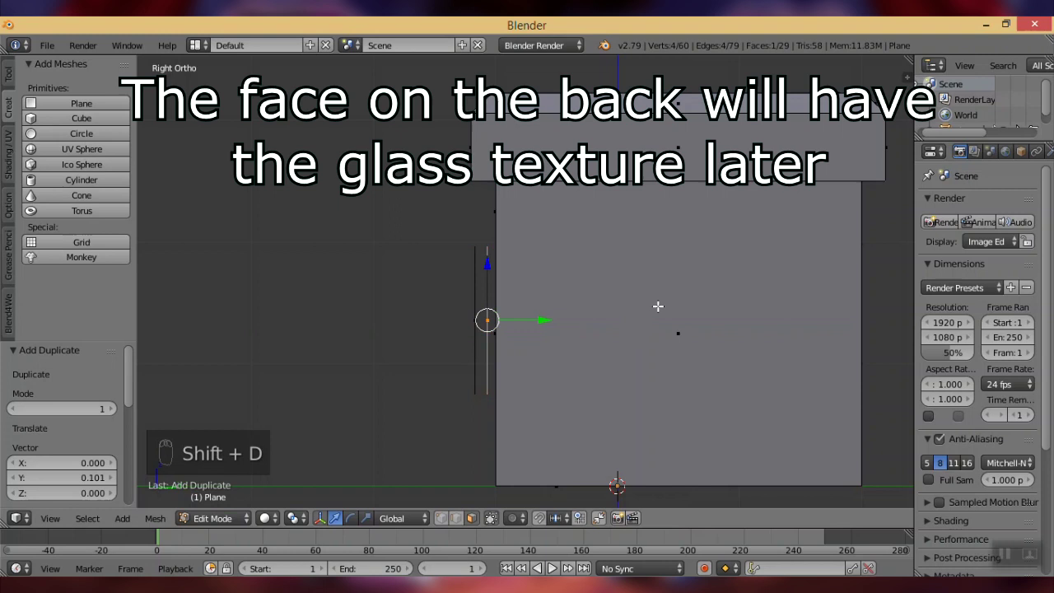
Scale the glass face to 0.83 and then 0.892 in front view, using wireframe, to fit it inside the window frame face.
key(KP_1)
key(s)
click(668, 275)
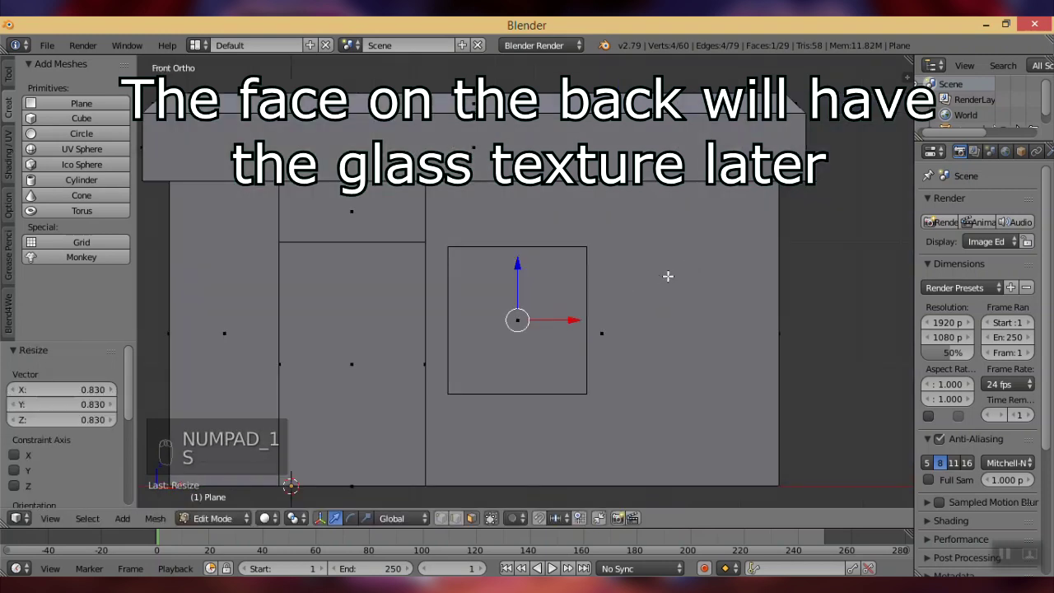
key(z)
key(s)
click(649, 281)
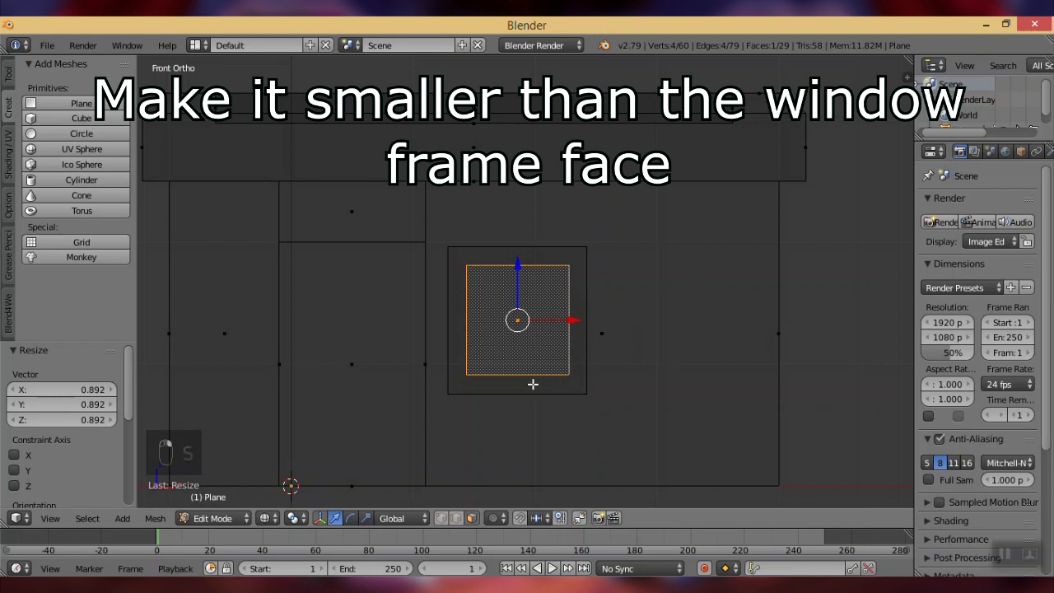
Duplicate the window frame and glass faces together 1.355 along X to make a second window on the front wall.
key(z)
key(shift+d)
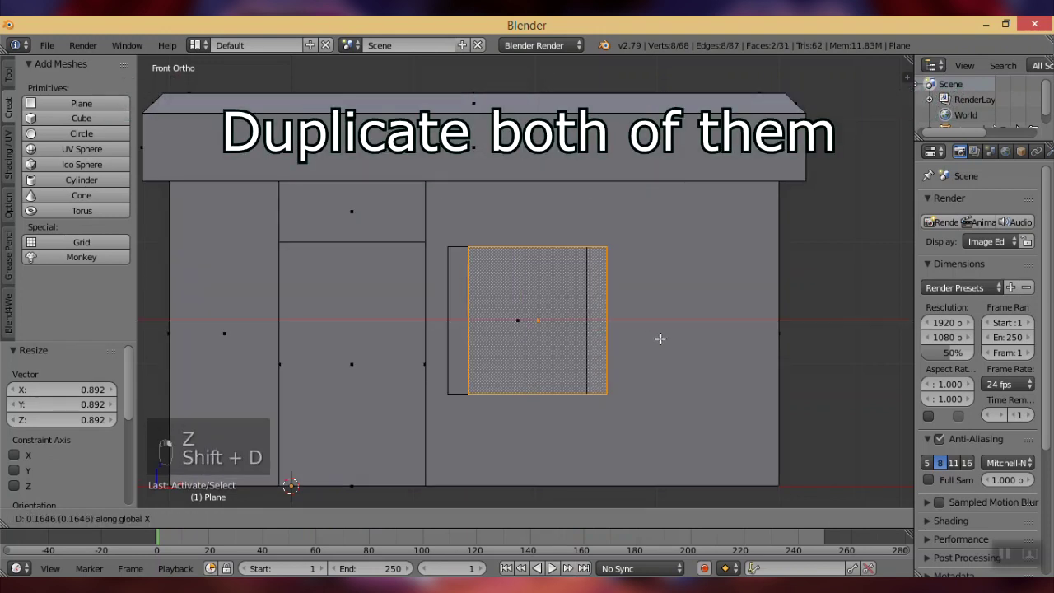
click(777, 357)
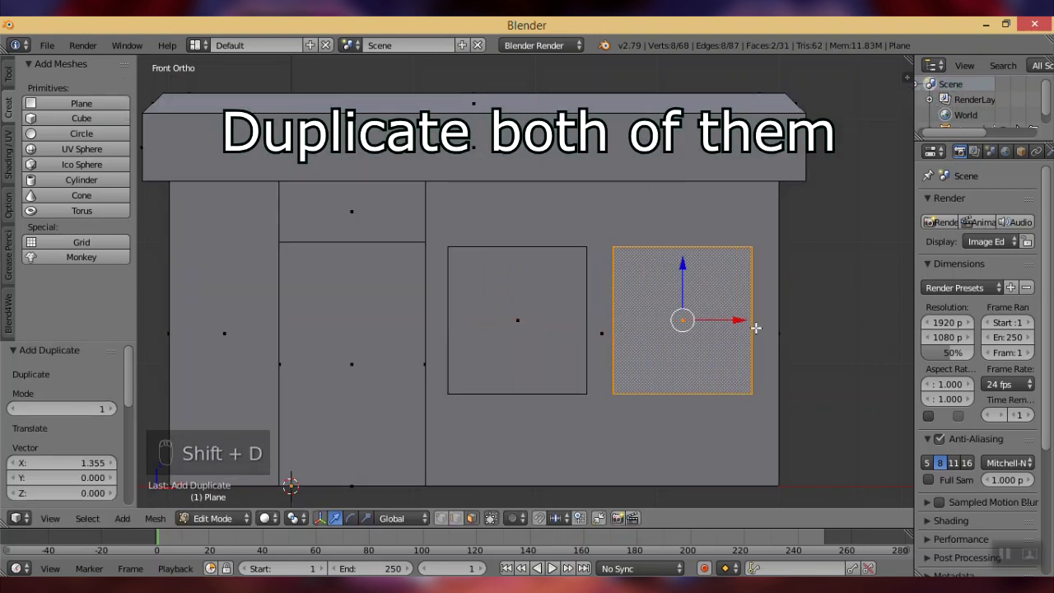
scroll(704, 308, down, 4)
mouse_move(703, 308)
middle_down()
mouse_move(604, 330)
mouse_move(598, 353)
mouse_move(548, 352)
mouse_move(717, 355)
mouse_move(699, 346)
mouse_move(708, 341)
mouse_move(694, 360)
mouse_move(659, 369)
middle_up()
key(a)
scroll(599, 353, up, 3)
key(z)
key(z)
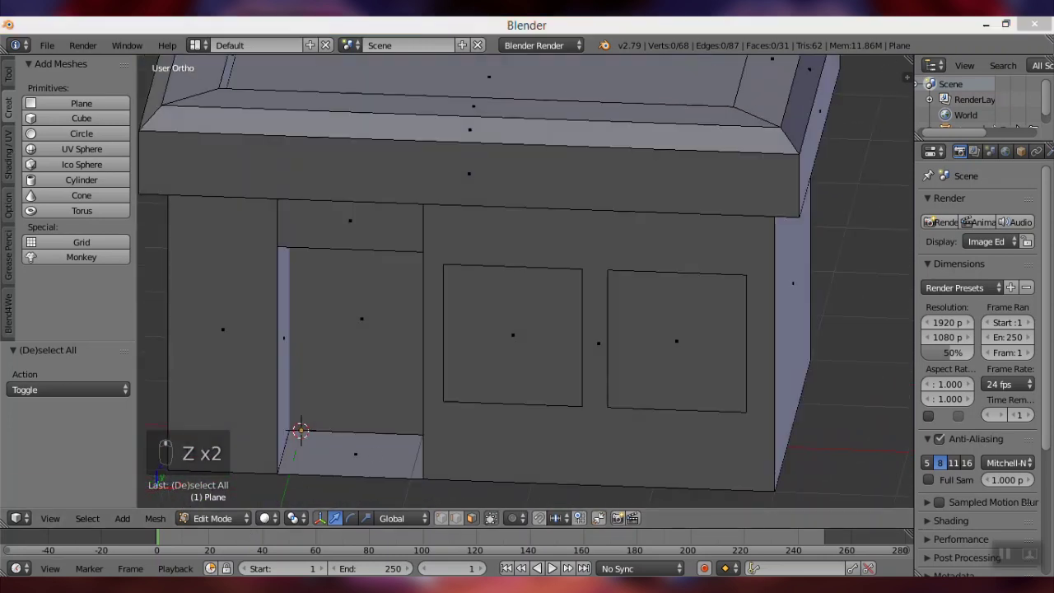
Check the sprite reference, then duplicate the face above the door -0.159 along Y and widen the copy to 1.773 along X.
click(415, 537)
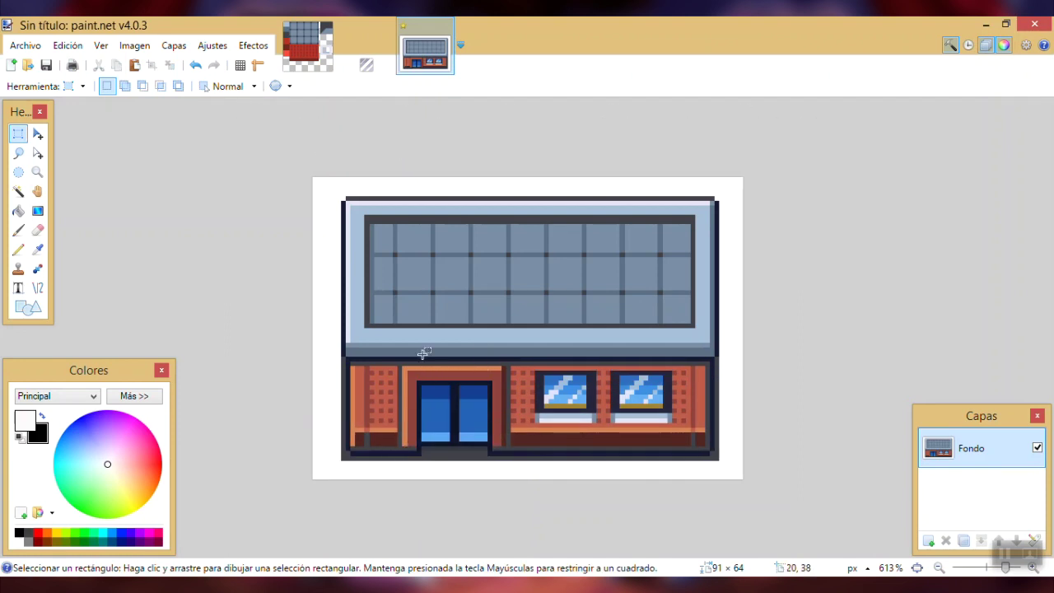
click(982, 26)
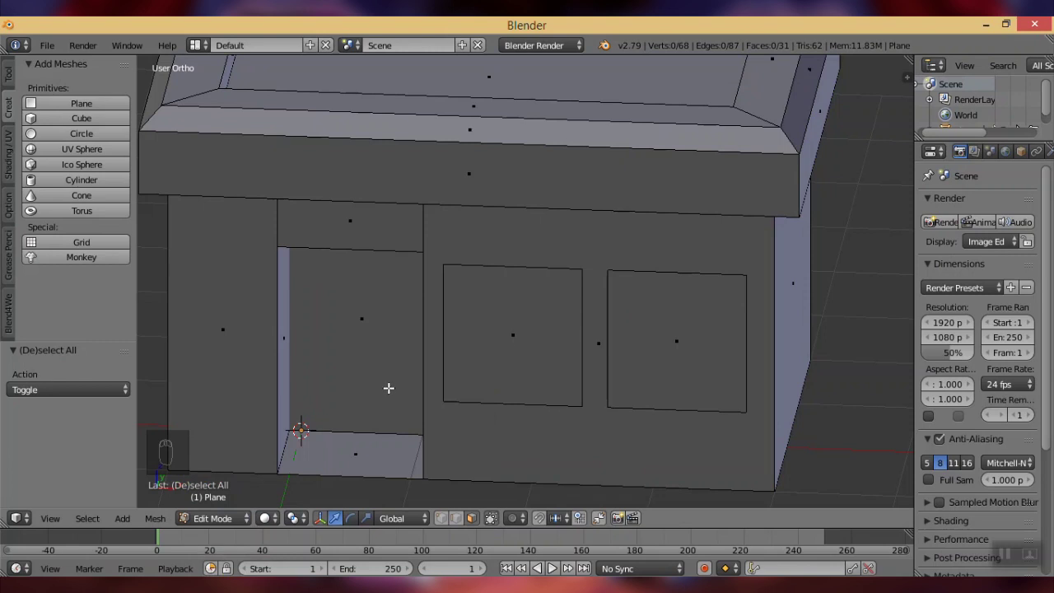
shift+middle_drag(351, 381, 451, 359)
right_click(454, 201)
scroll(457, 208, down, 1)
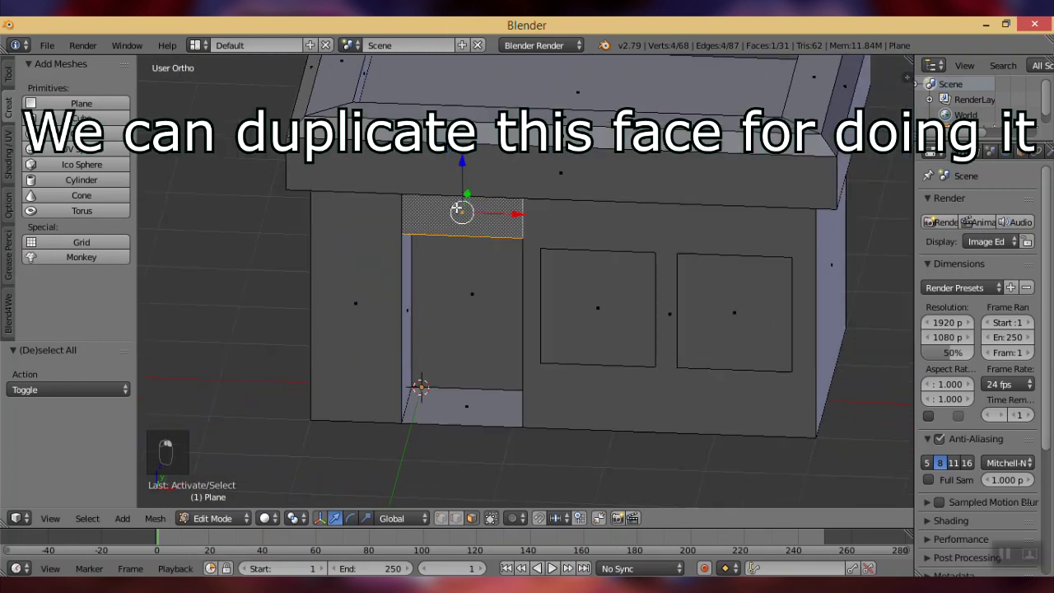
key(shift+d)
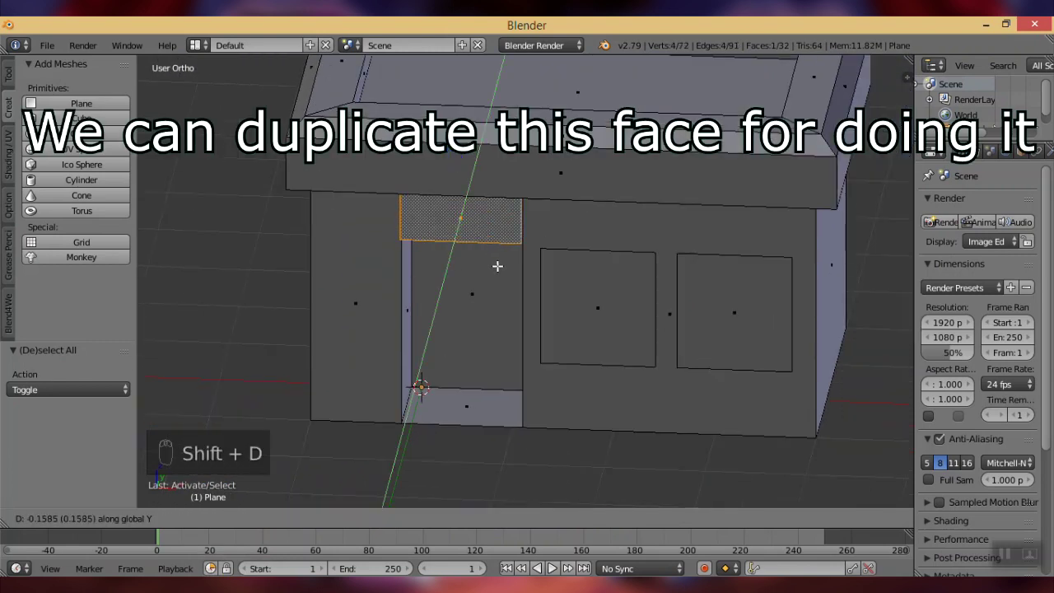
click(497, 266)
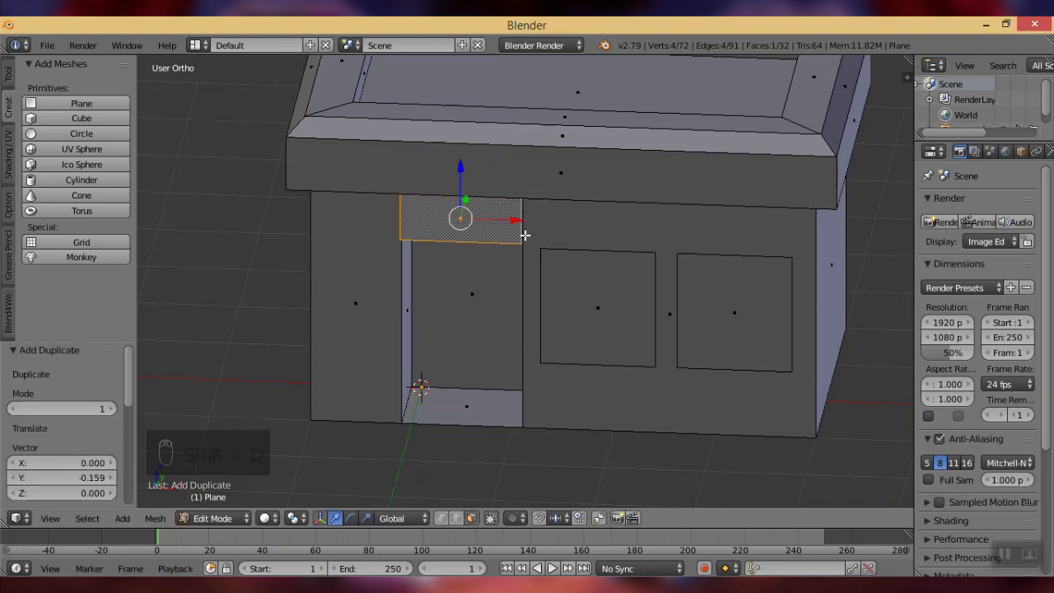
key(s)
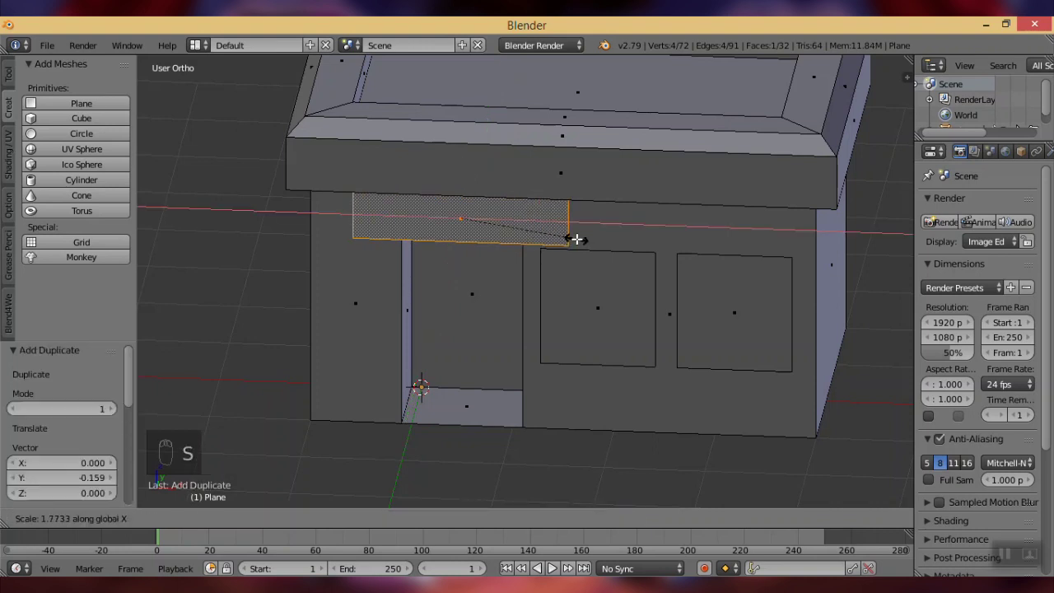
click(575, 239)
Add two vertical loop cuts to the widened face and scale them apart along X by 1.452 and then 1.100.
key(ctrl+r)
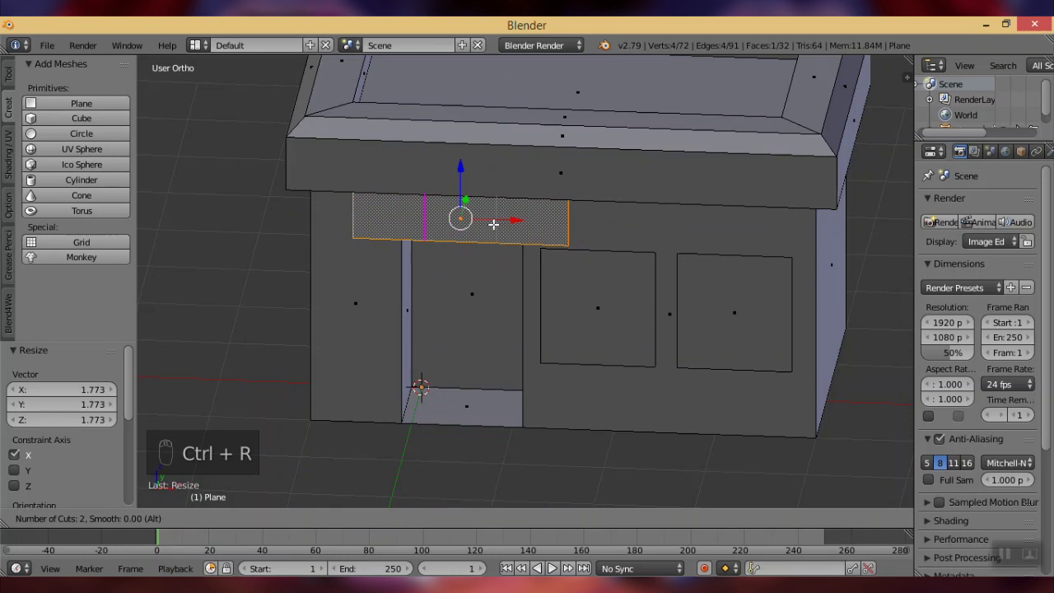
click(493, 223)
right_click(494, 223)
key(s)
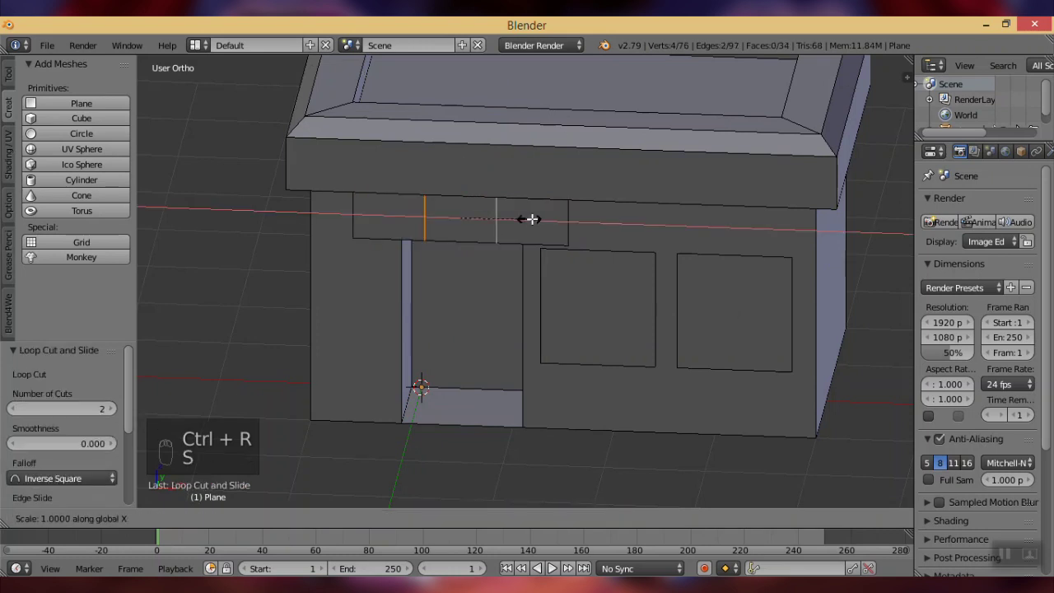
click(560, 224)
key(KP_1)
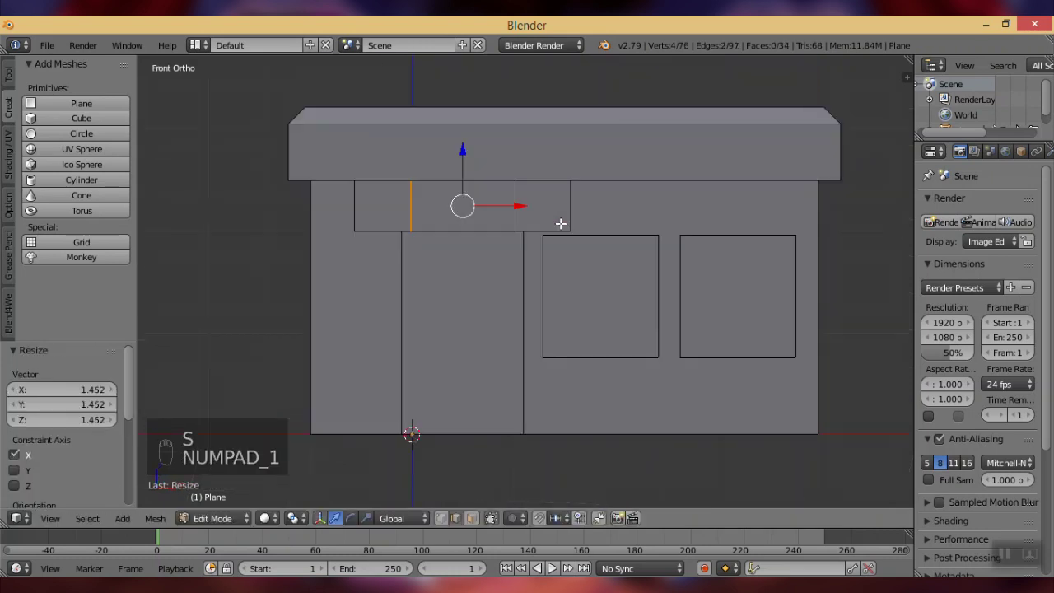
key(s)
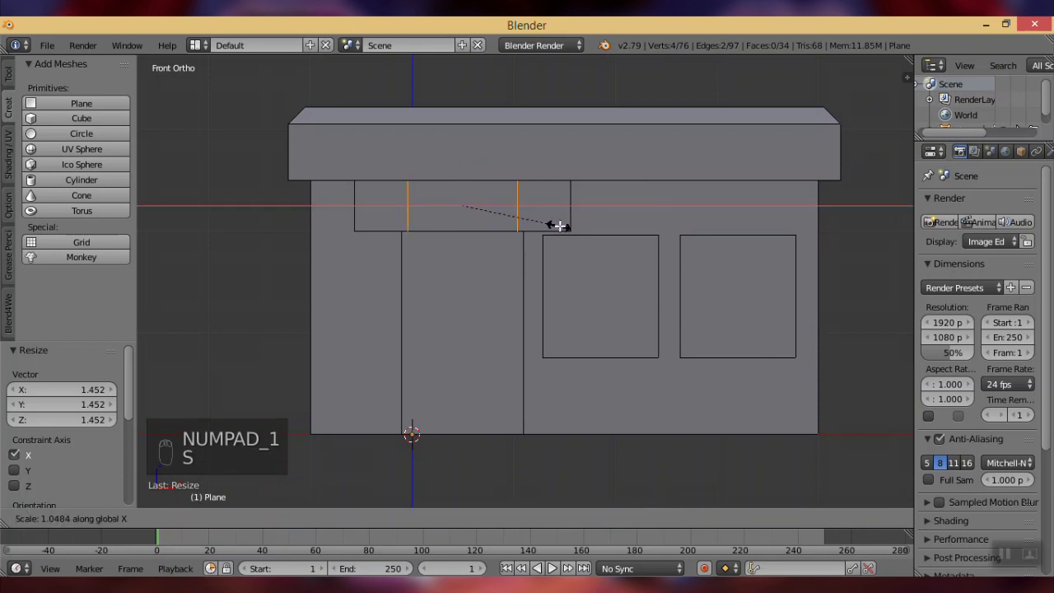
click(564, 228)
Extrude the bottom edges of the two outer door frame segments 2 units down along Z to the ground.
right_click(548, 231)
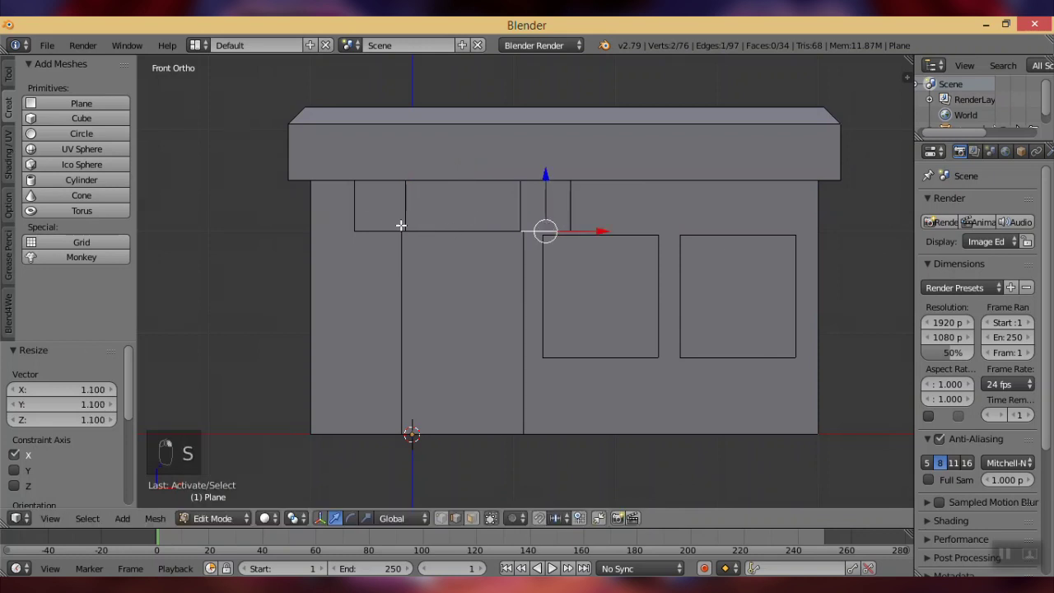
key(e)
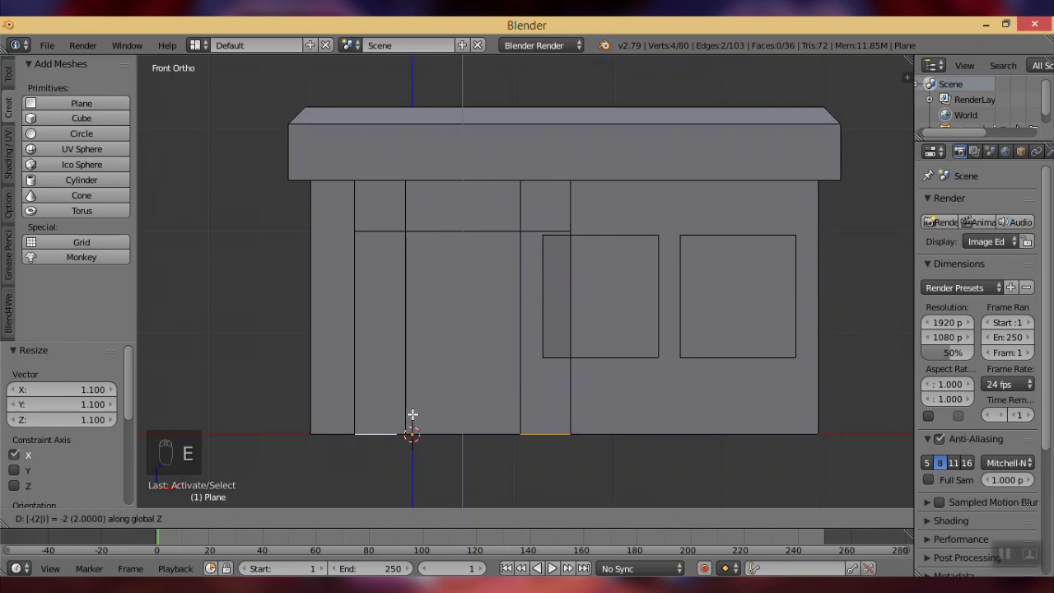
key(Return)
Select the outer vertical edges of the door frame and scale them inward to 0.877 along X.
middle_drag(590, 354, 559, 391)
right_click(559, 391)
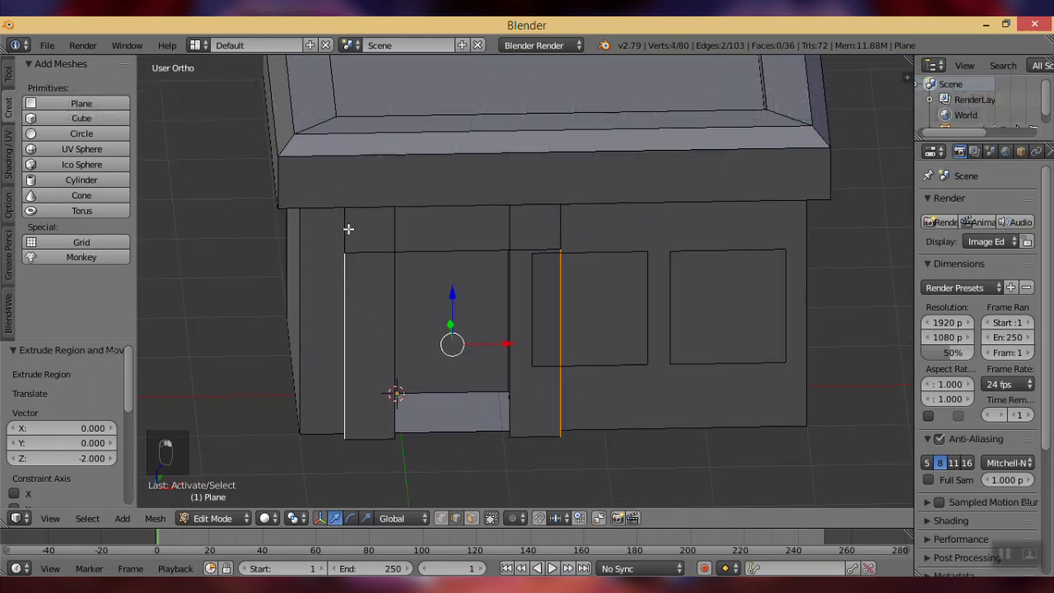
key(s)
key(x)
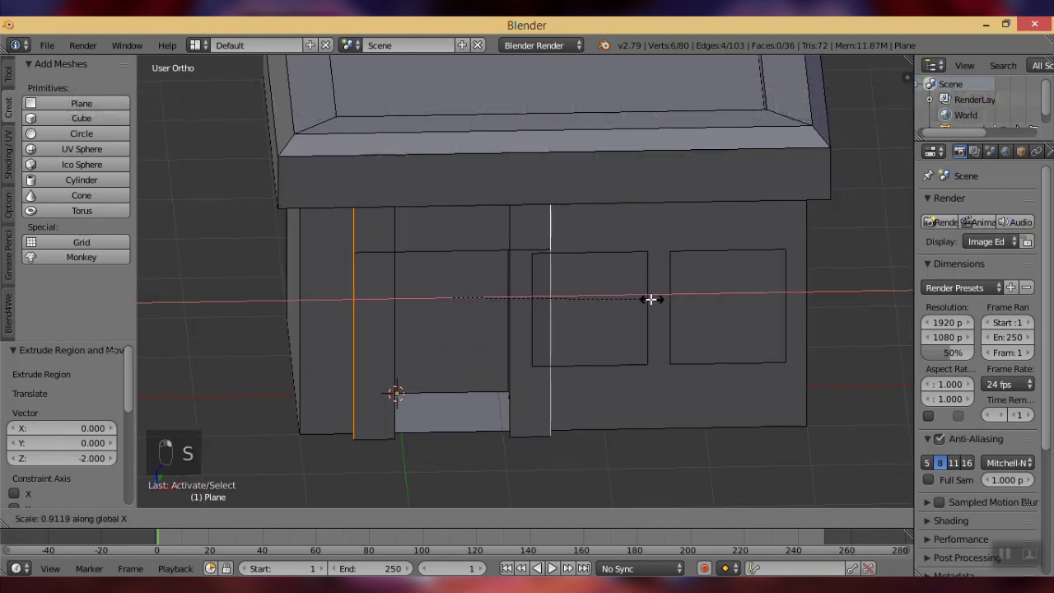
click(645, 299)
Select the frame and glass faces of both windows and scale them together to 0.829.
middle_drag(606, 372, 579, 359)
right_click(580, 345)
middle_drag(659, 335, 522, 331)
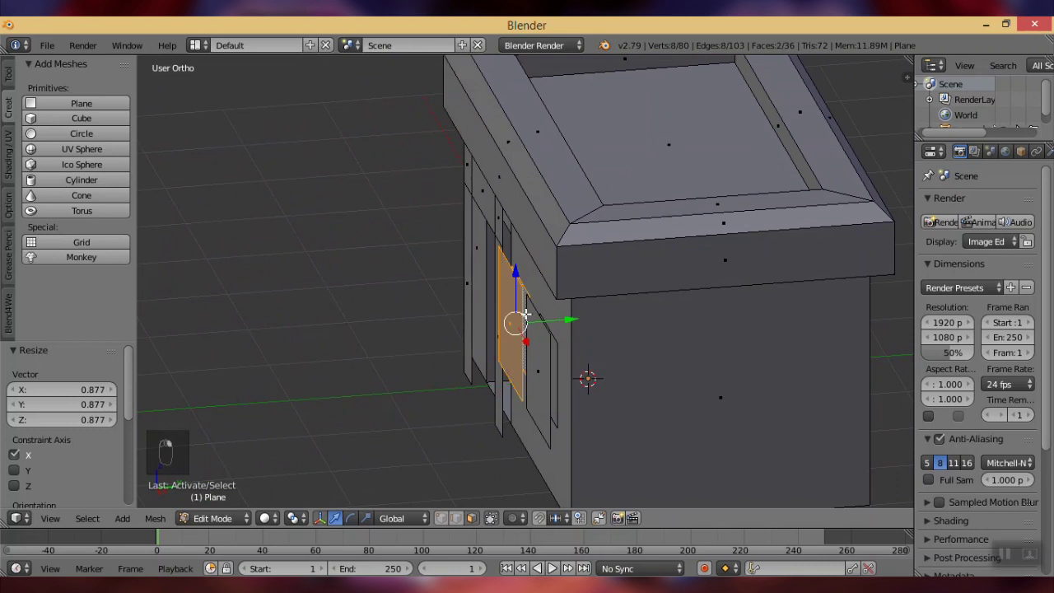
shift+right_click(543, 372)
middle_drag(554, 372, 692, 367)
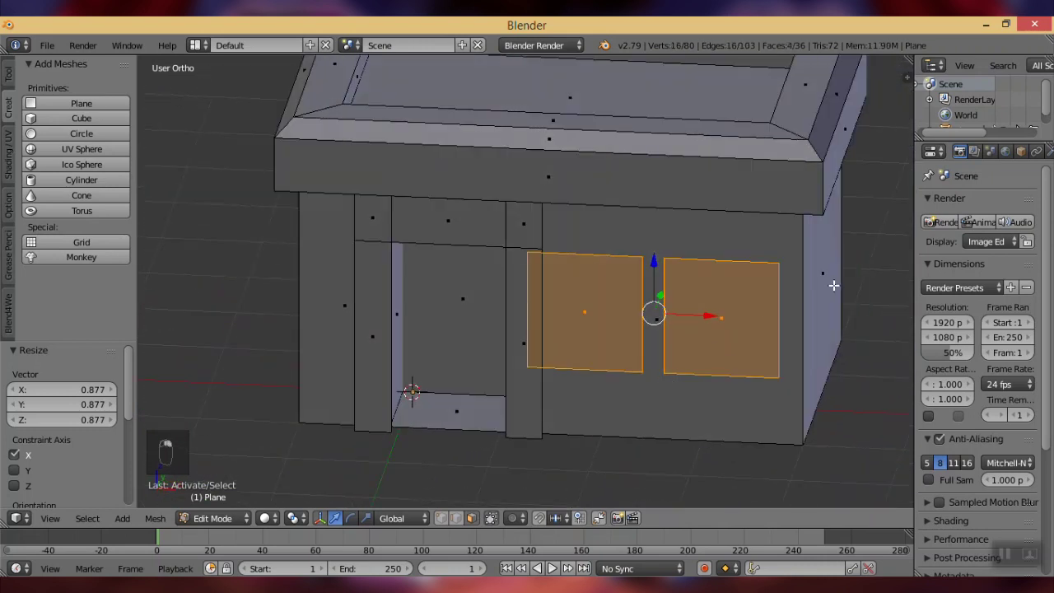
key(s)
click(804, 293)
key(KP_1)
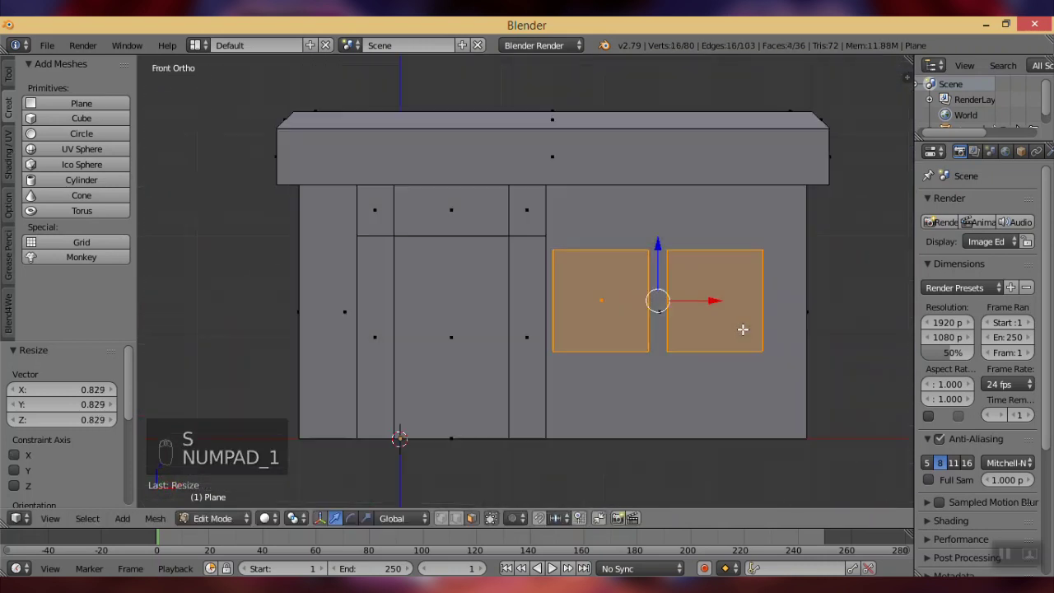
Move both windows about 0.114 along X away from the door frame and enlarge them slightly in front view.
shift+middle_drag(734, 322, 697, 334)
key(g)
key(x)
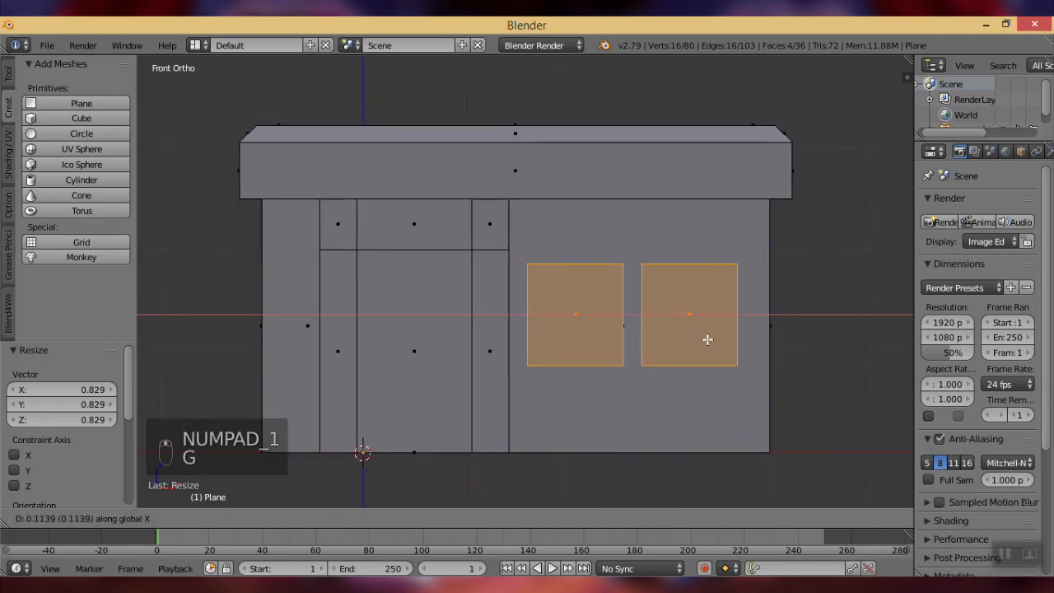
click(708, 340)
key(s)
click(814, 337)
Shift both windows 0.030 along X and raise them 0.068 along Z.
key(g)
key(x)
click(819, 337)
key(g)
key(z)
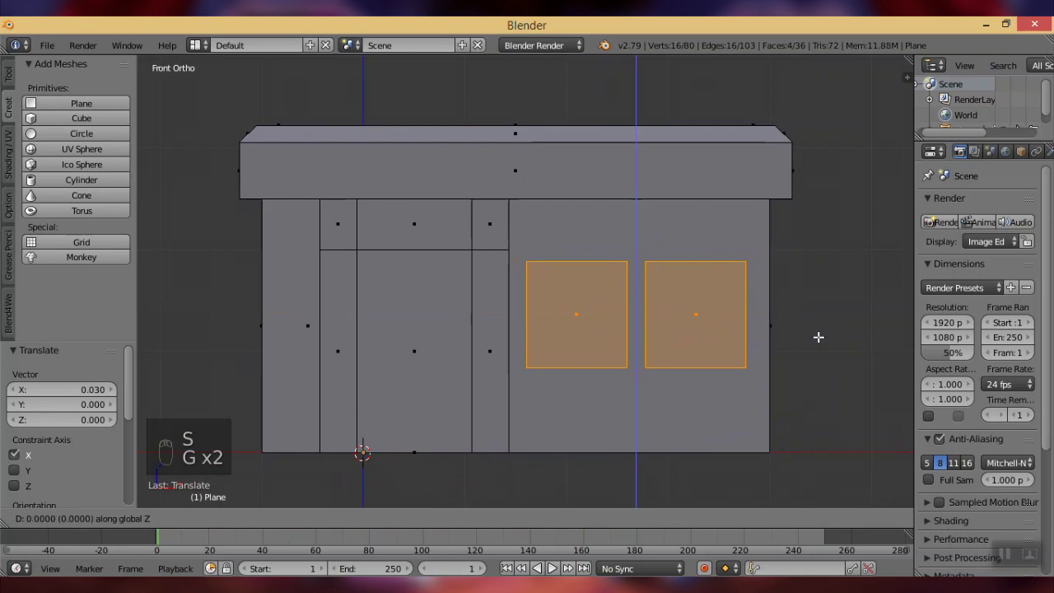
click(820, 329)
Select the two side walls and the two front wall faces beside the door, and duplicate them in place.
scroll(705, 307, down, 2)
middle_drag(678, 297, 685, 364)
right_click(708, 358)
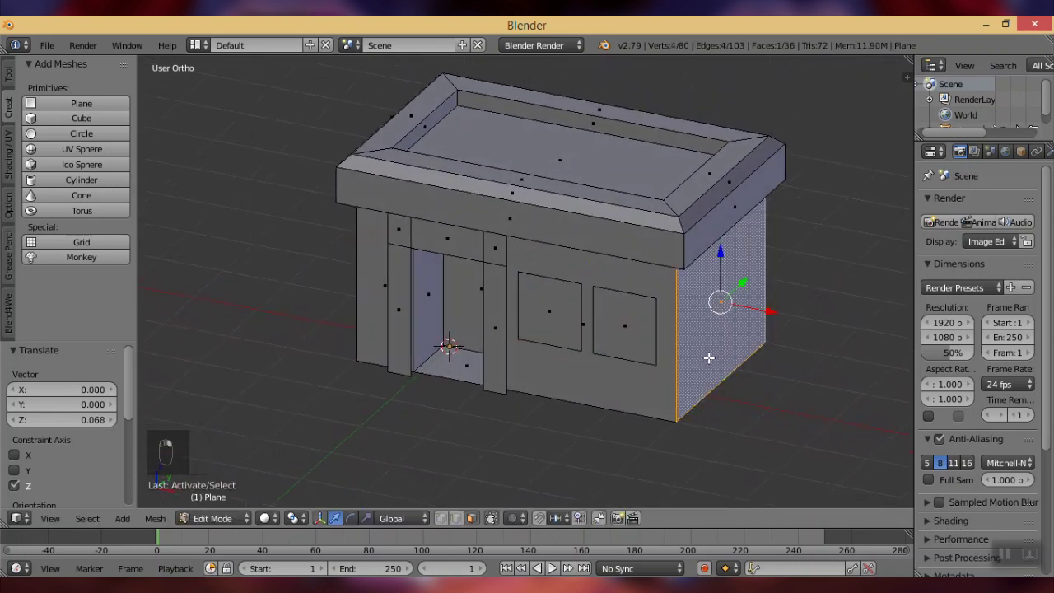
mouse_move(607, 371)
middle_down()
mouse_move(718, 360)
mouse_move(605, 360)
middle_up()
right_click(670, 369)
shift+right_click(701, 352)
middle_drag(436, 354, 596, 358)
shift+right_click(457, 395)
shift+right_click(391, 377)
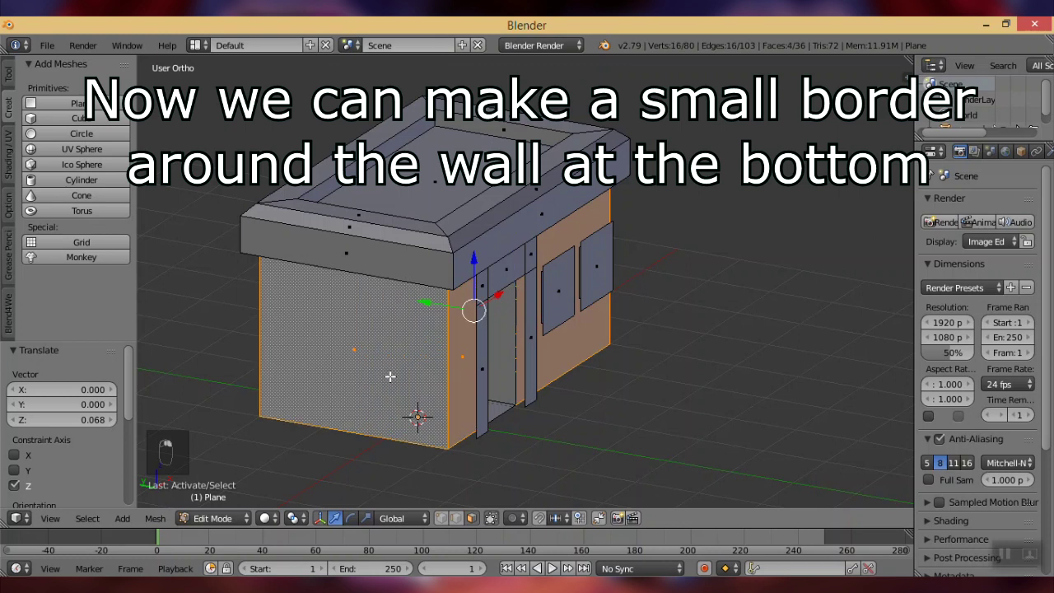
key(shift+d)
right_click(642, 366)
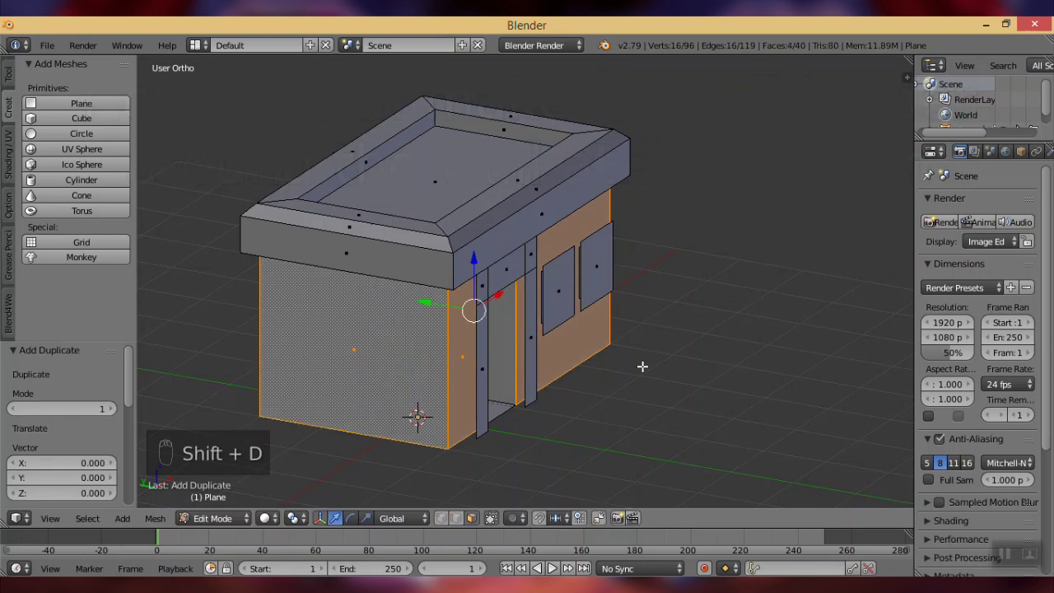
Scale the duplicated walls to 1.106 overall and 0.124 along Z, and lower the resulting strip 1.220 along Z.
key(s)
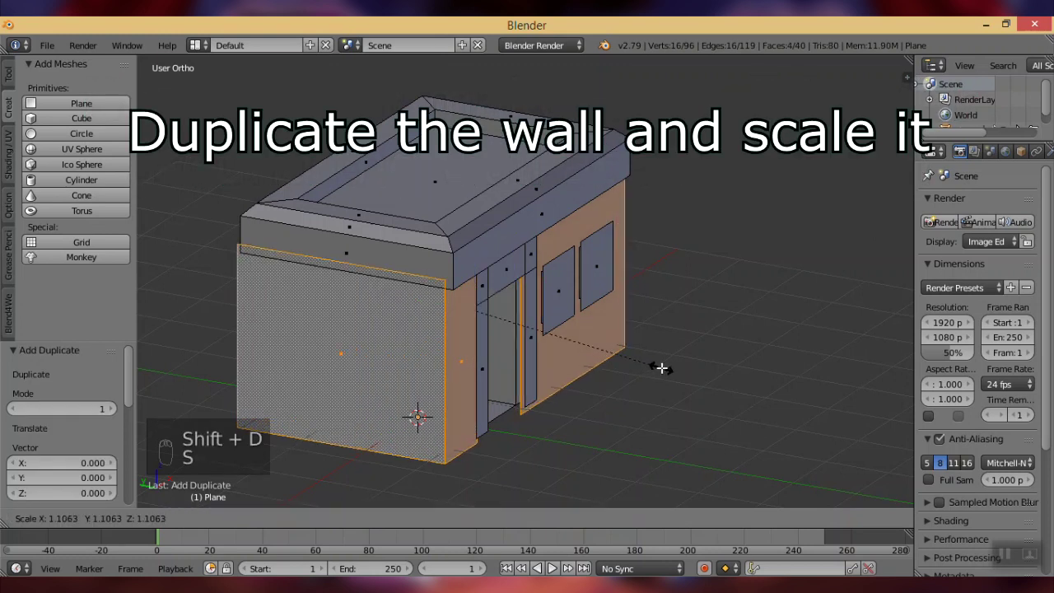
click(661, 367)
key(s)
key(z)
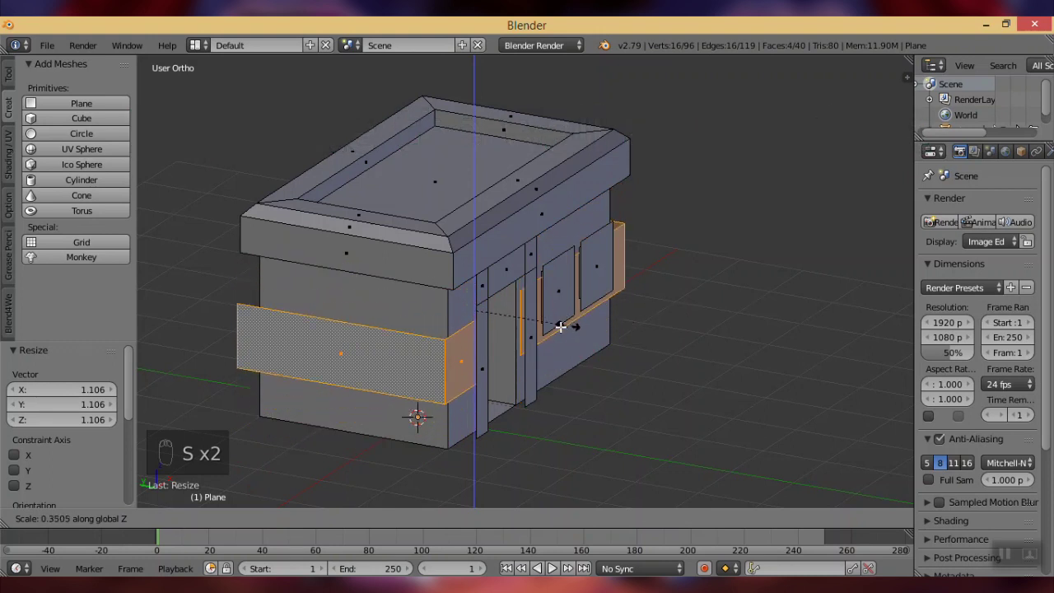
click(504, 331)
key(g)
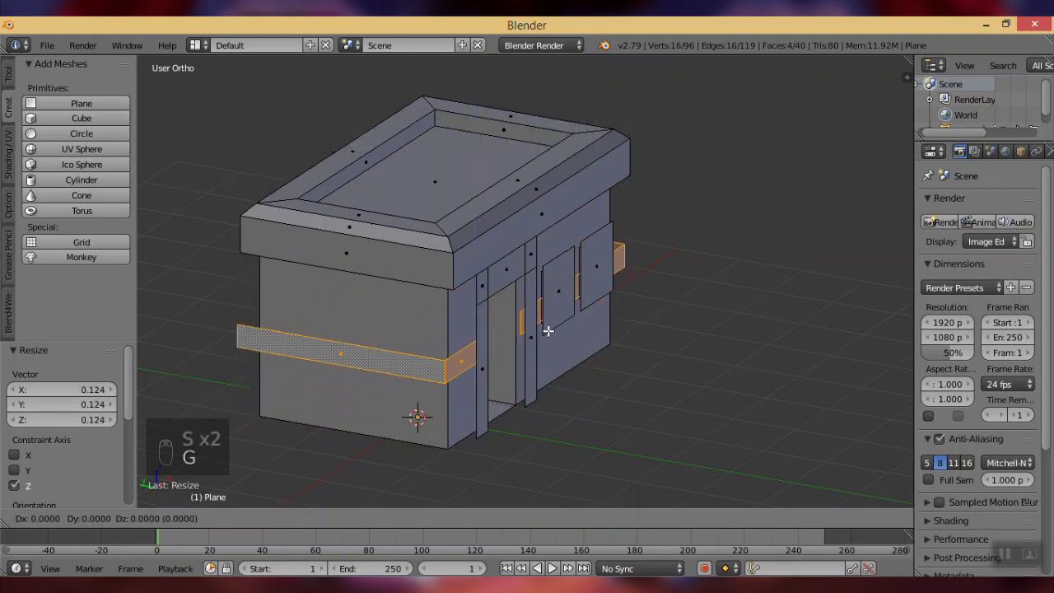
key(z)
click(561, 412)
In wireframe top view, scale the base strip to 0.931 along X and then 1.012 overall to fit around the walls.
key(KP_7)
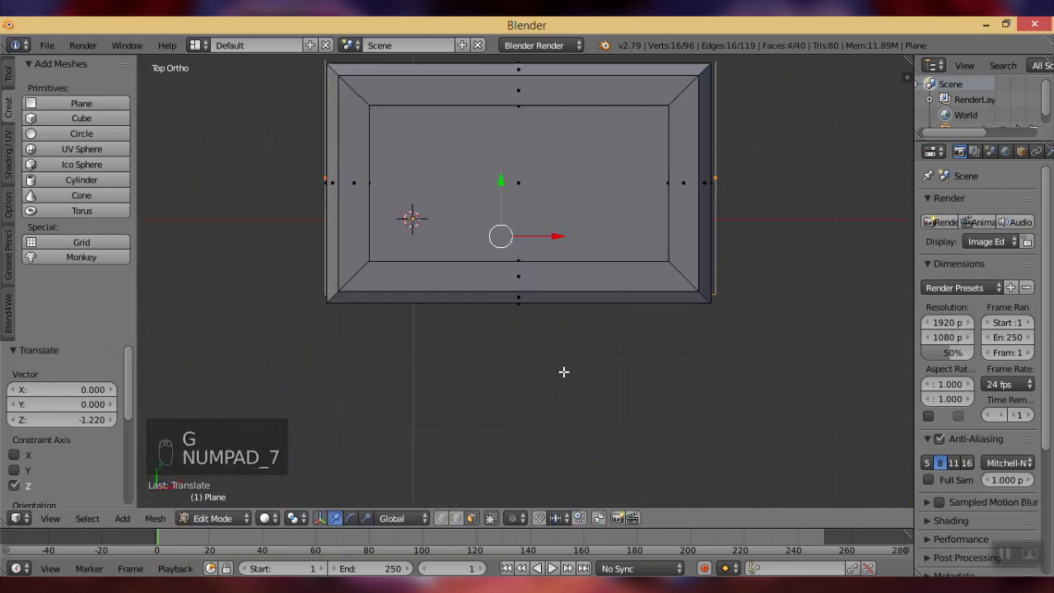
key(z)
shift+middle_drag(579, 338, 561, 400)
key(s)
key(x)
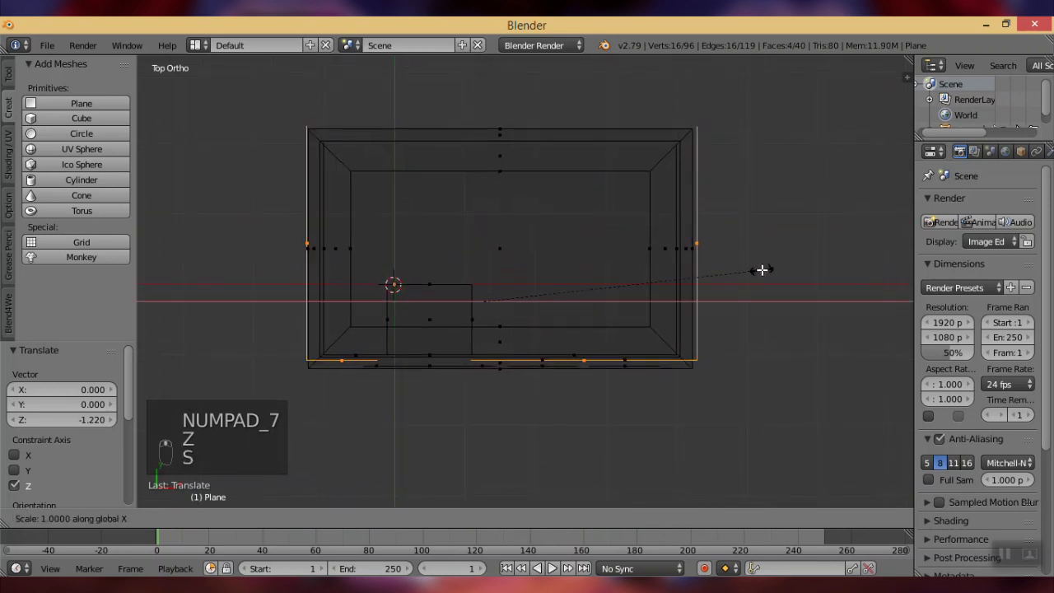
click(742, 271)
key(s)
key(s)
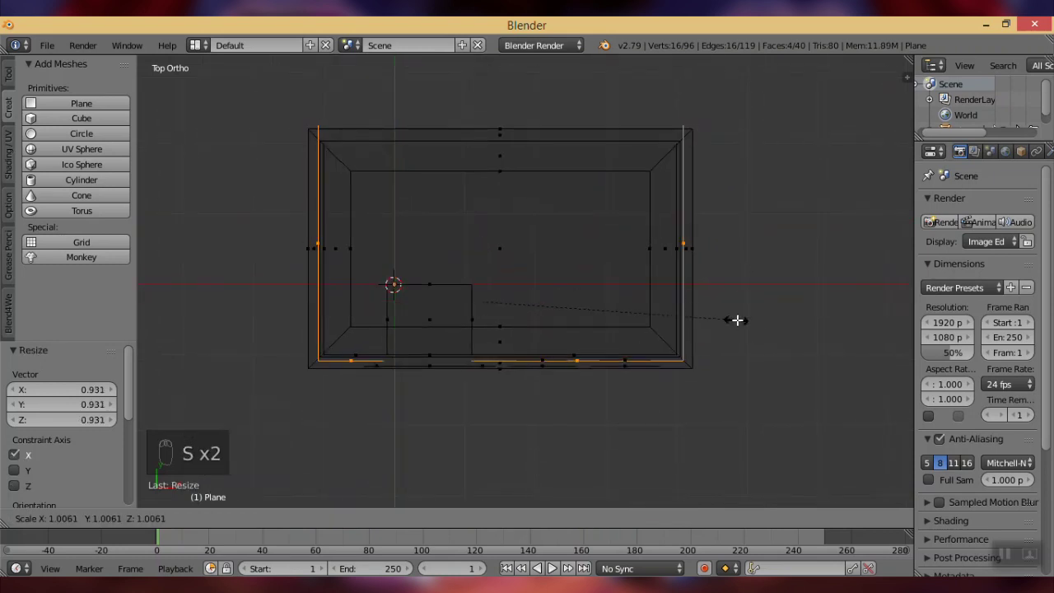
click(737, 318)
Select the upper outer edges of the base strip on the sides and front, and extrude them inward scaled to 0.938.
key(KP_1)
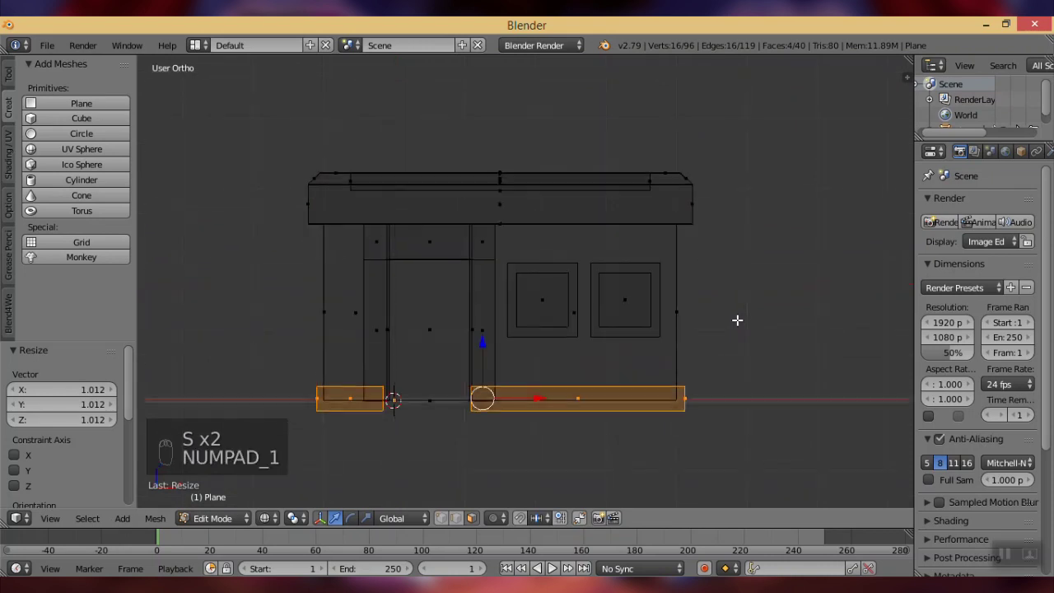
key(z)
middle_drag(631, 296, 627, 319)
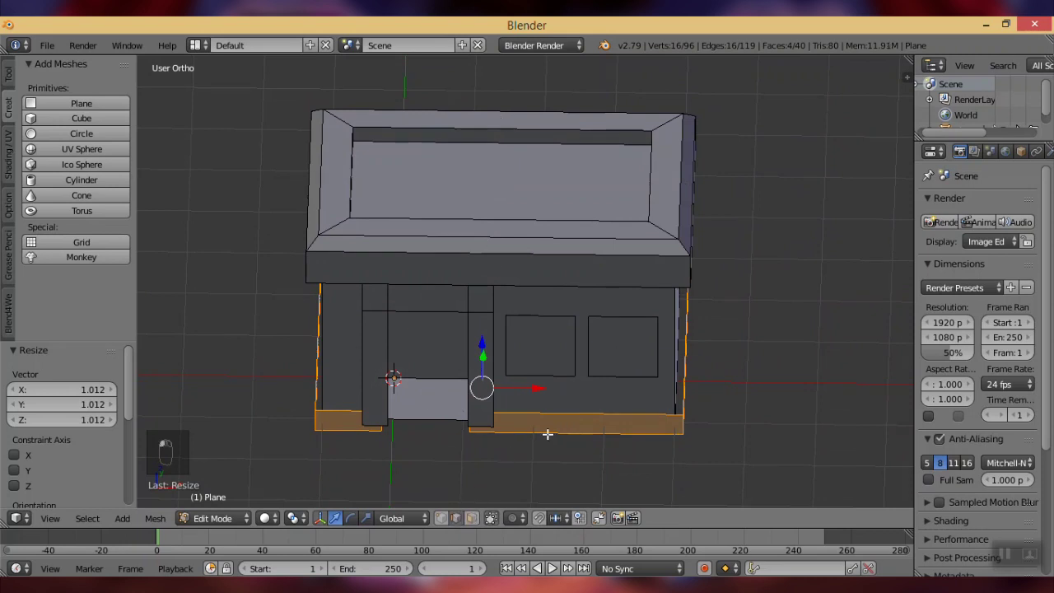
right_click(616, 409)
shift+right_click(683, 402)
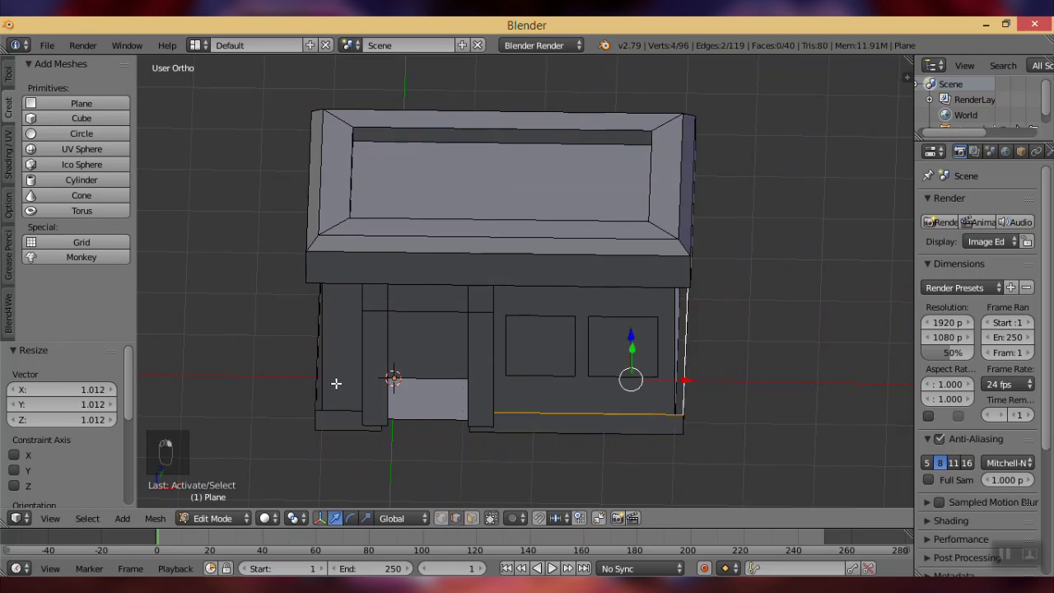
middle_drag(504, 373, 605, 360)
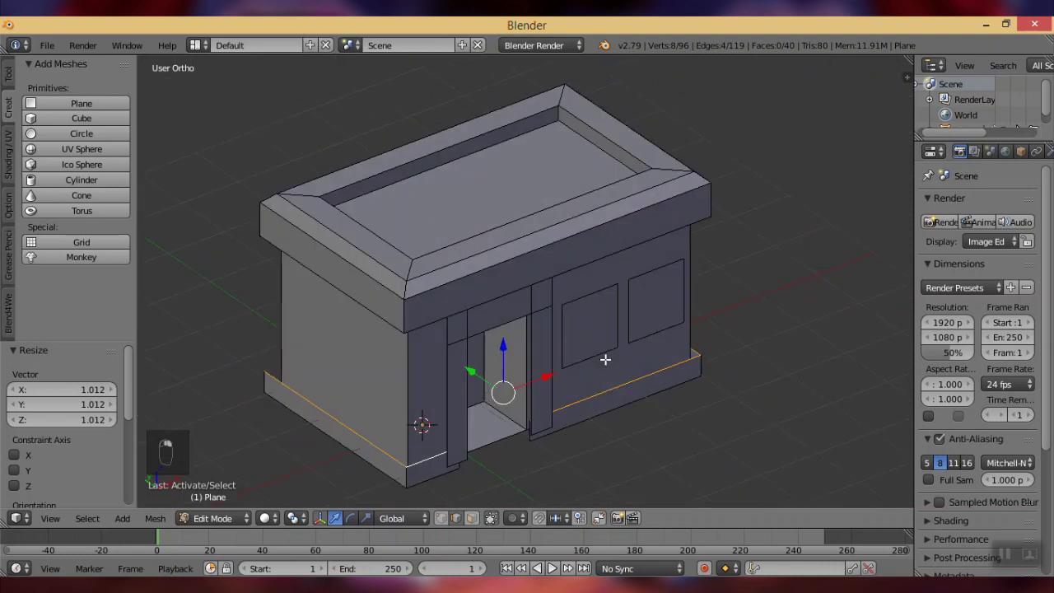
key(e)
key(s)
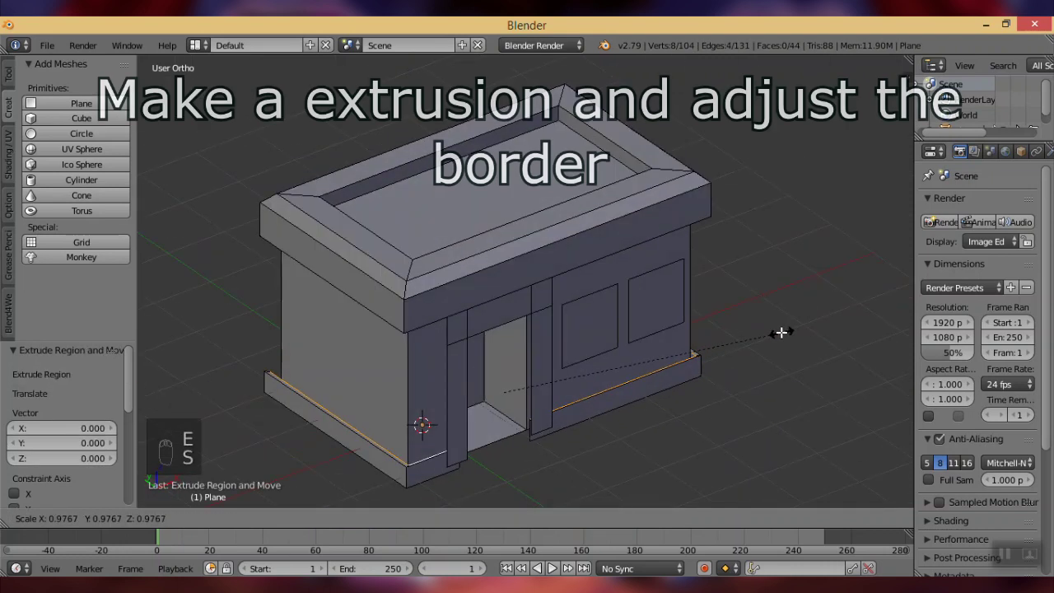
click(770, 335)
In wireframe top view, scale the extruded inner edges of the base strip to 0.848 along Y.
key(KP_7)
key(z)
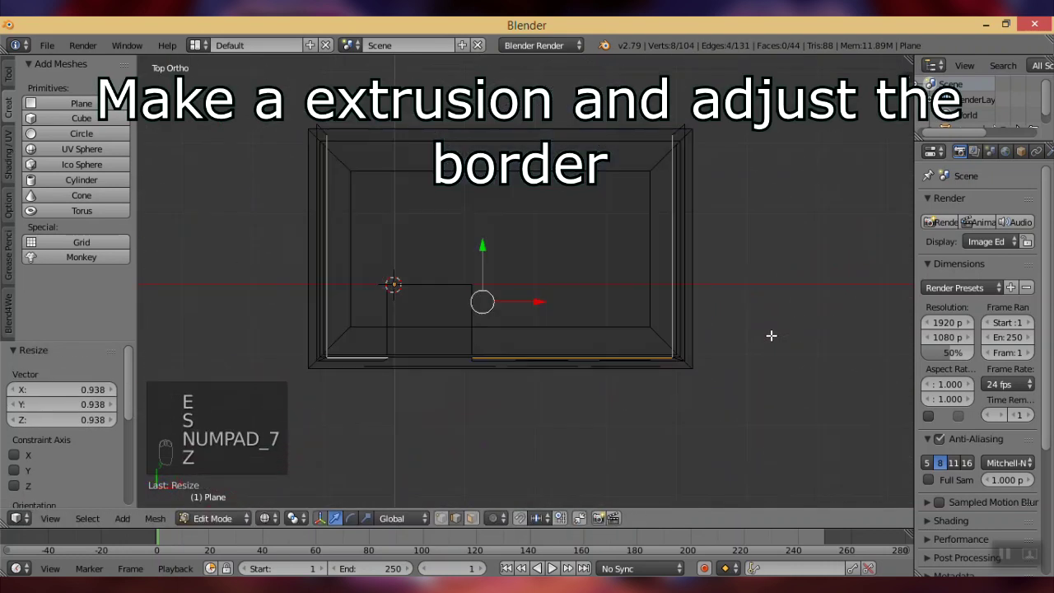
key(s)
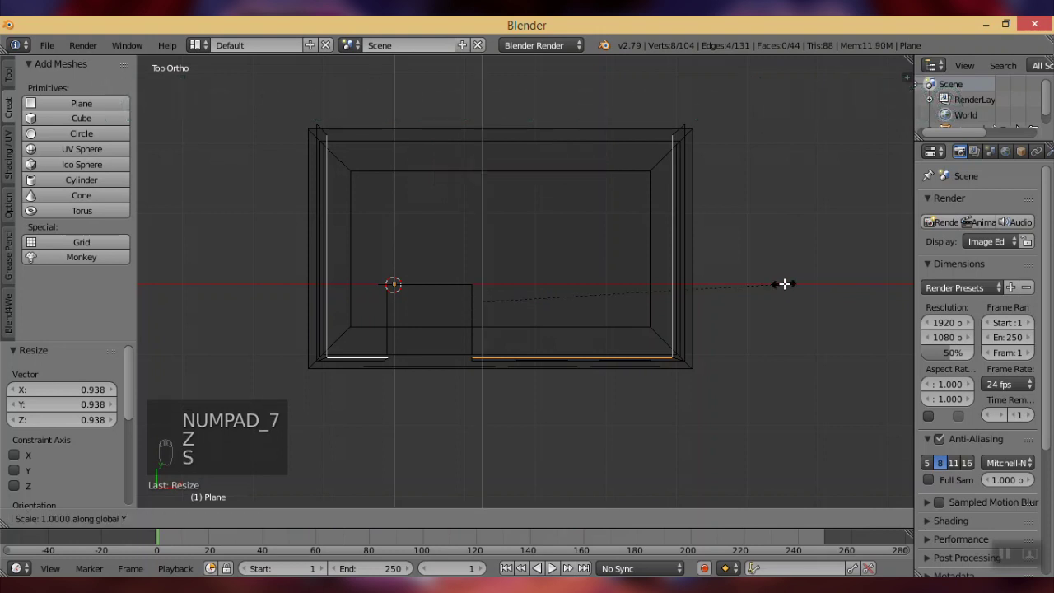
click(739, 289)
Select the rear end vertices of both side base strips and scale them to 0.266 along Y to even out the ends.
shift+middle_drag(602, 260, 601, 344)
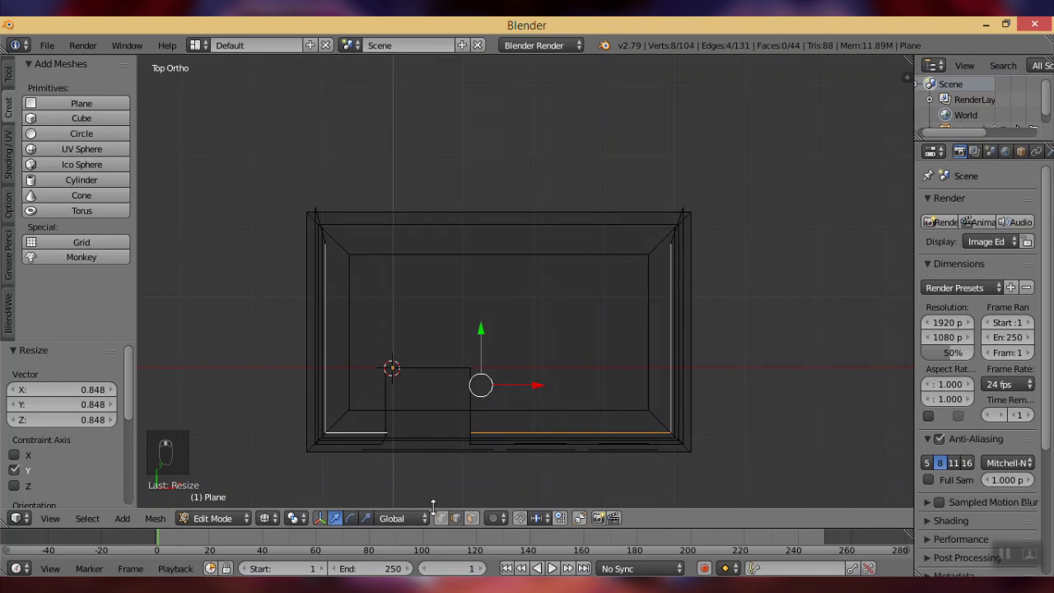
right_click(671, 245)
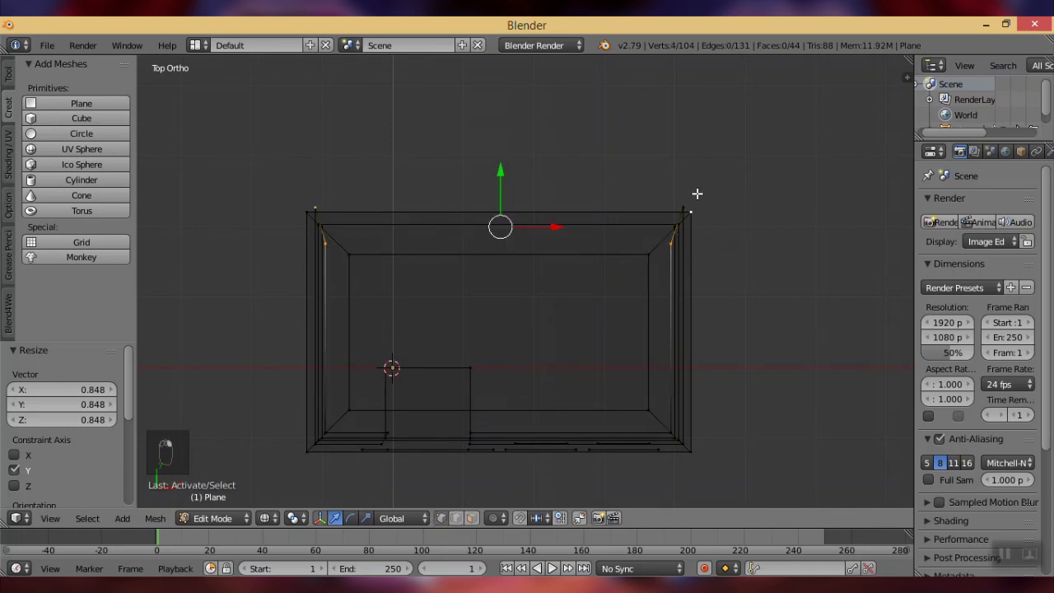
key(ctrl+z)
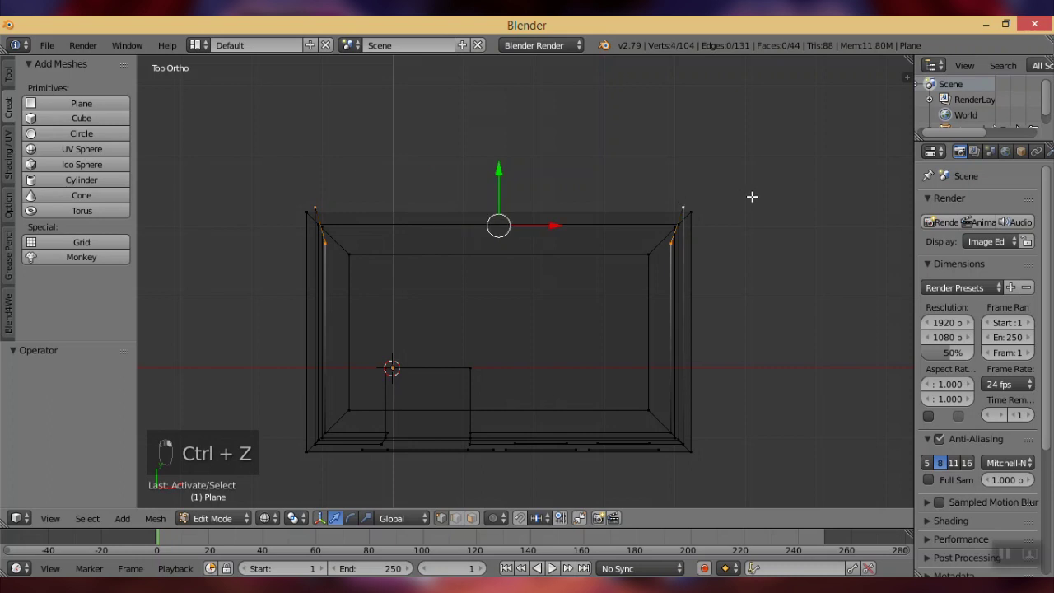
scroll(752, 197, up, 4)
shift+middle_drag(737, 202, 607, 277)
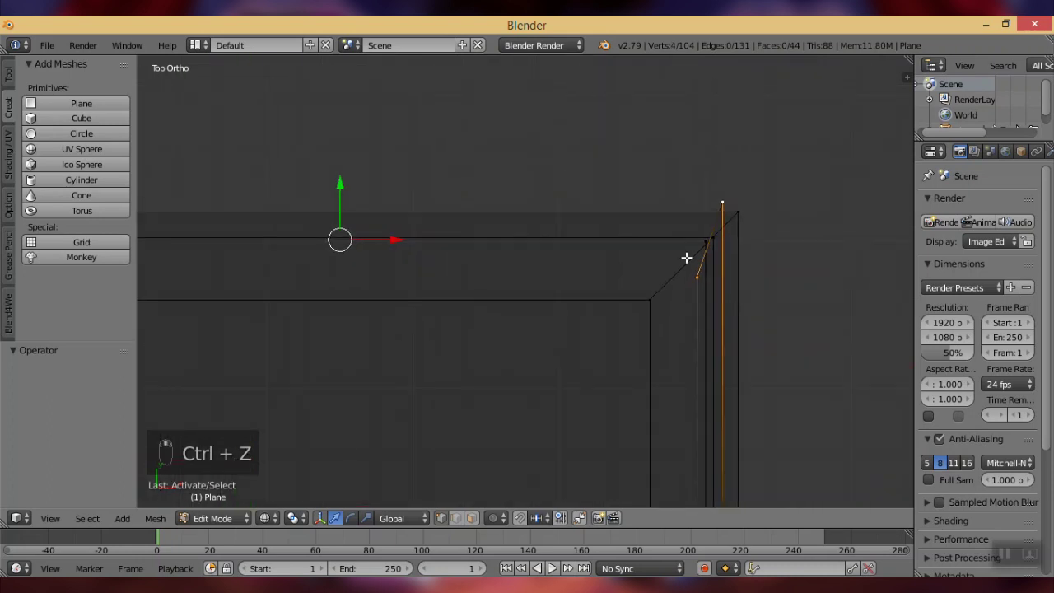
shift+right_click(727, 194)
shift+middle_drag(377, 231, 677, 239)
shift+right_click(283, 187)
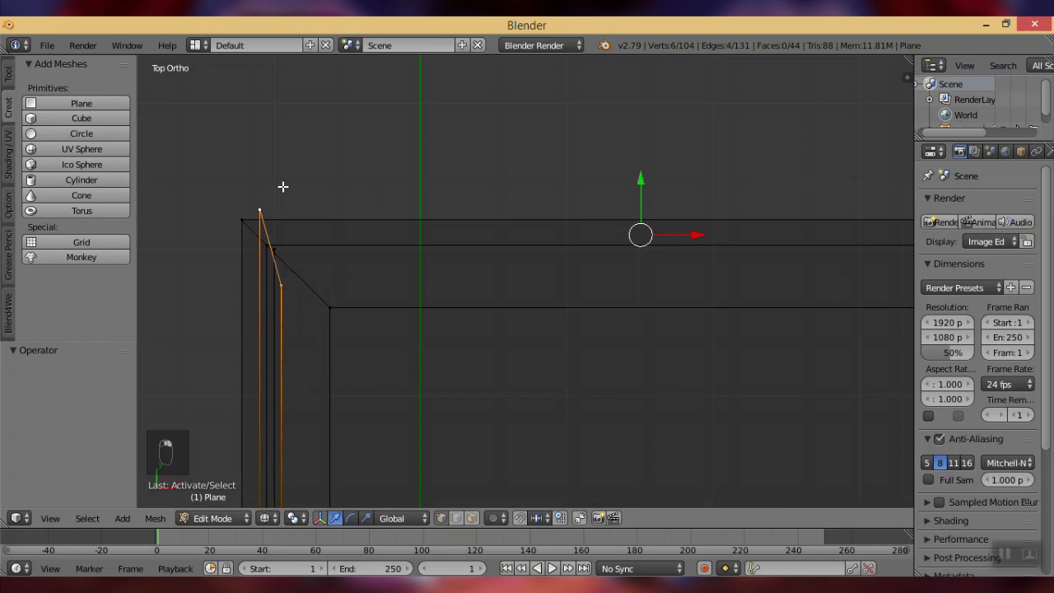
key(s)
key(y)
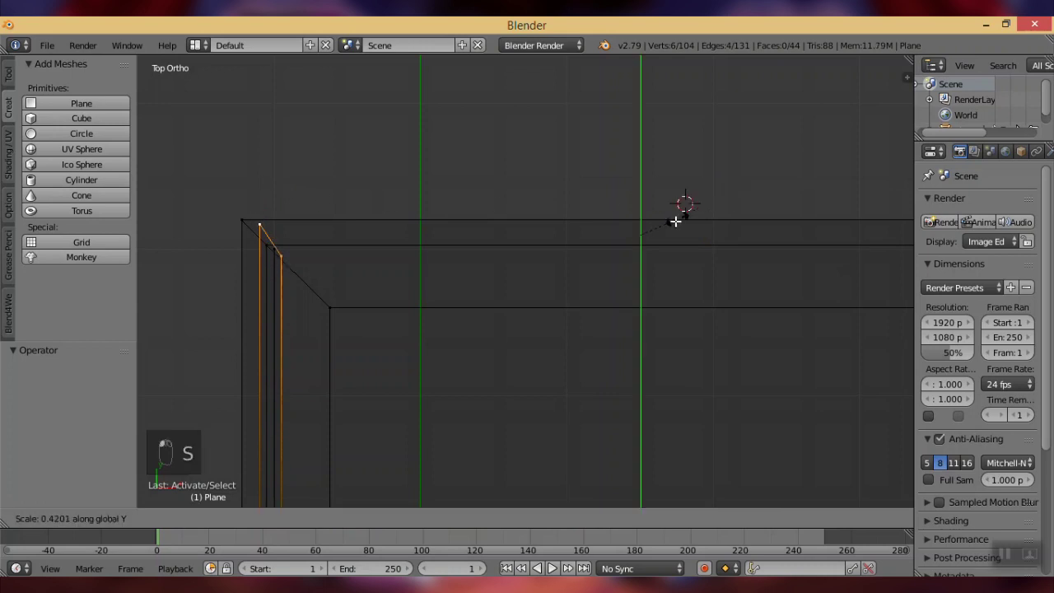
click(663, 230)
scroll(619, 381, down, 4)
middle_drag(586, 395, 576, 286)
key(z)
scroll(608, 346, up, 5)
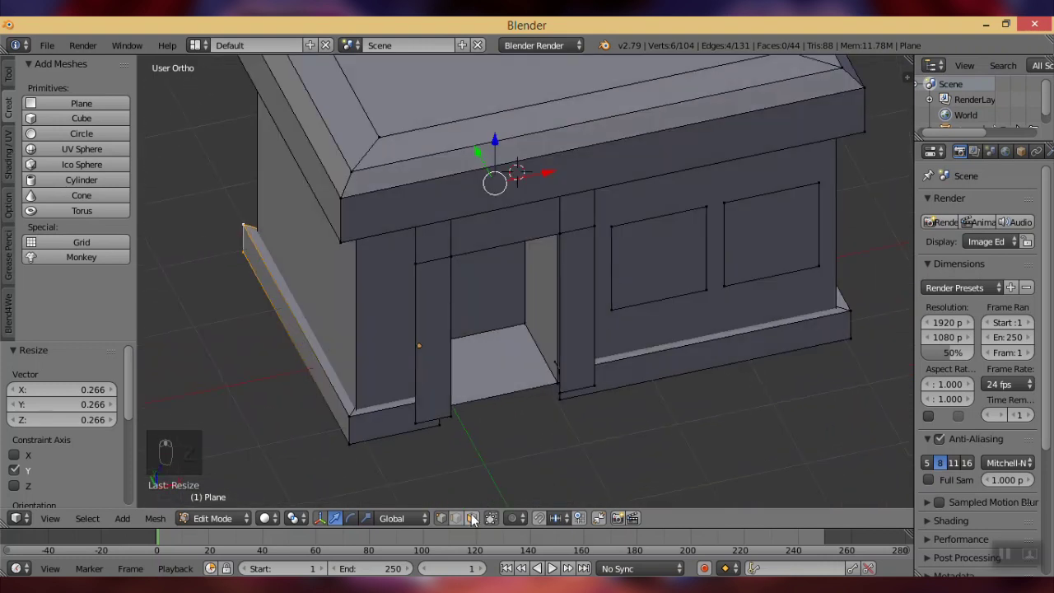
In wireframe front view, select all bottom vertices of the base strip and raise them 0.137 along Z.
key(KP_1)
key(a)
key(a)
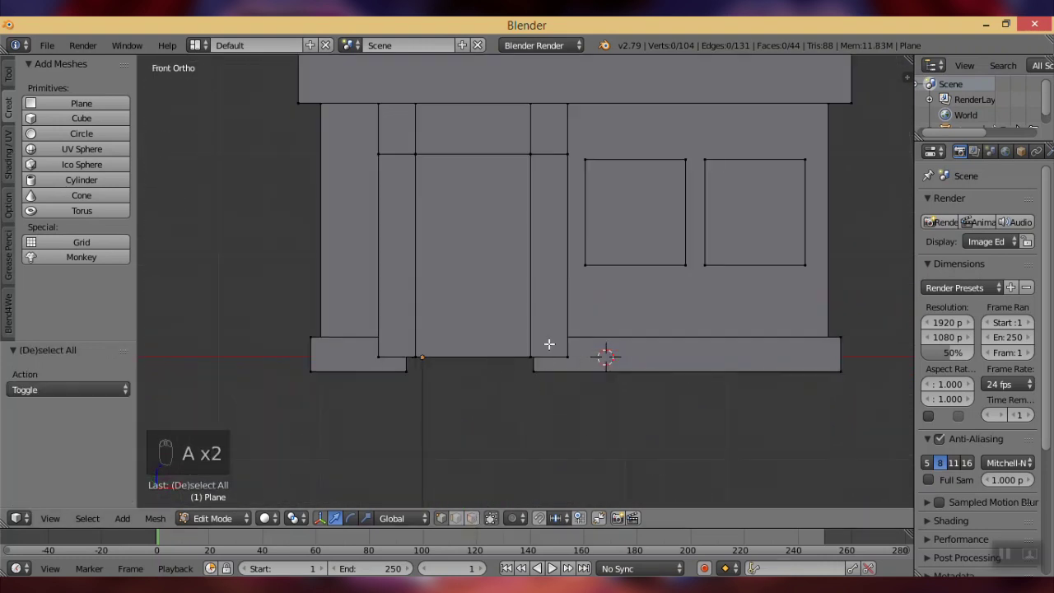
key(z)
key(b)
drag(851, 363, 270, 397)
key(g)
key(z)
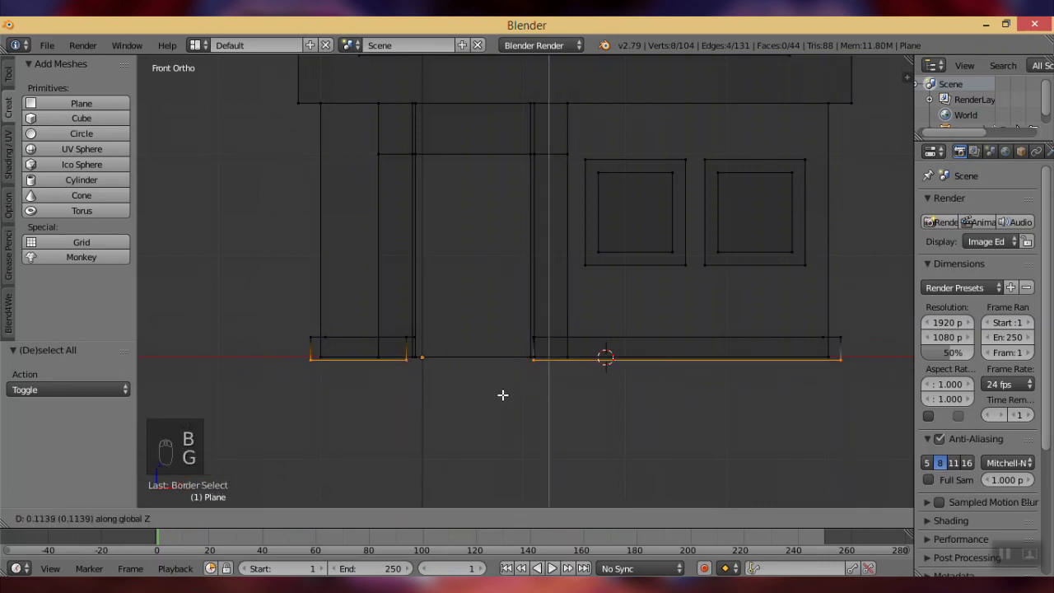
click(505, 392)
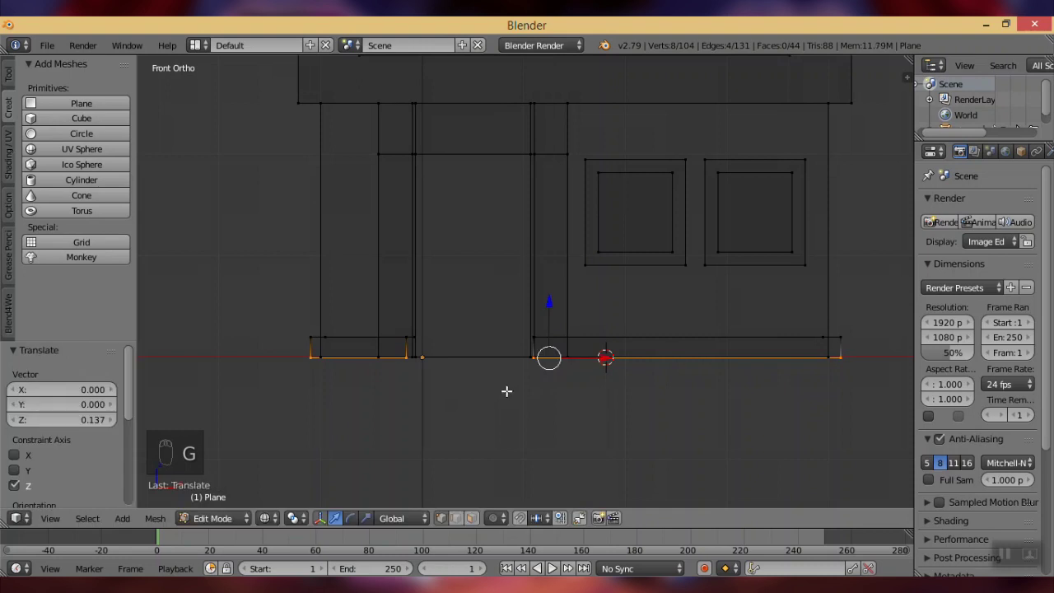
Set the median Z position of the selected bottom vertices to 0.
key(n)
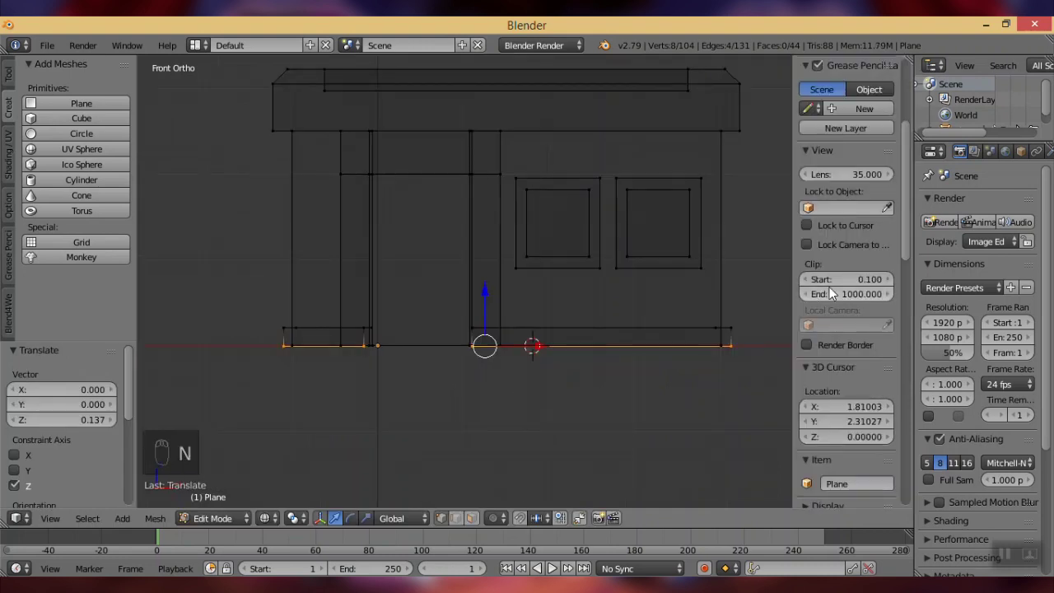
scroll(833, 283, up, 6)
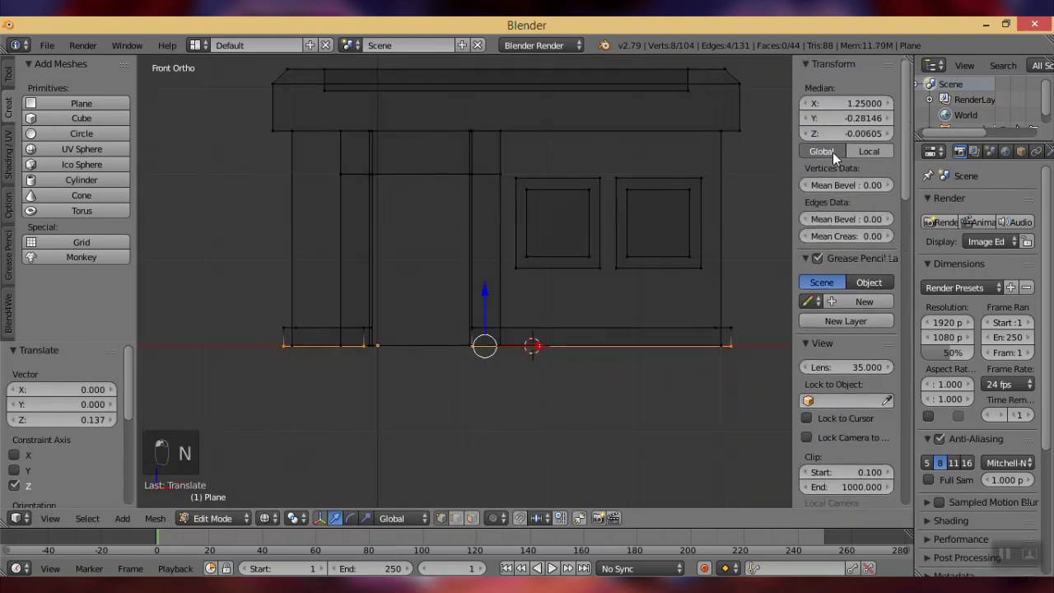
click(849, 135)
text(0)
key(Return)
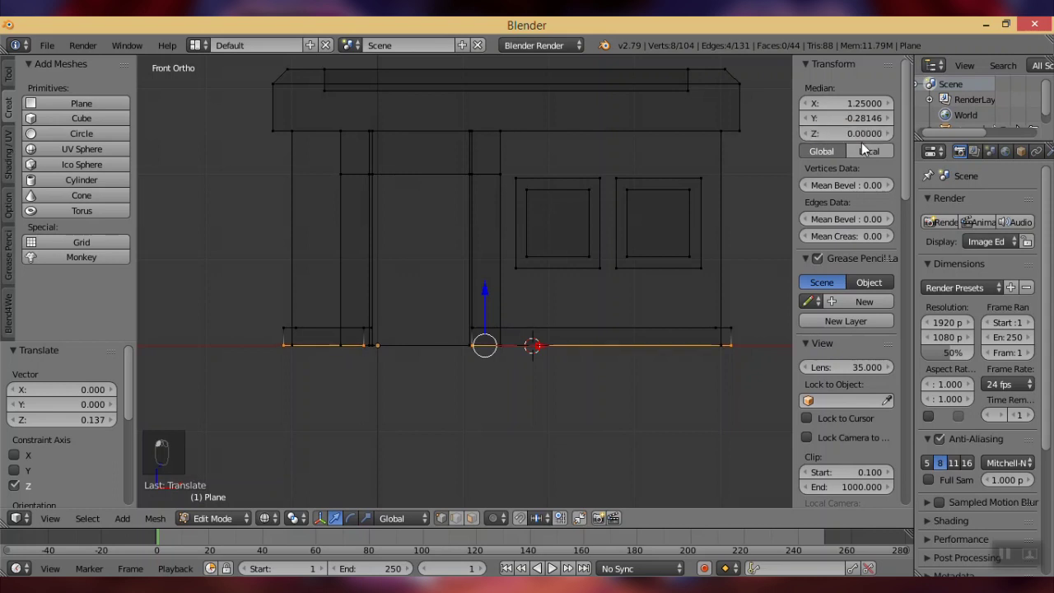
Select the four narrow top faces of the base strip and raise them 0.252 along Z.
key(a)
alt+right_click(674, 326)
mouse_move(670, 327)
middle_down()
mouse_move(617, 395)
mouse_move(593, 467)
middle_up()
key(z)
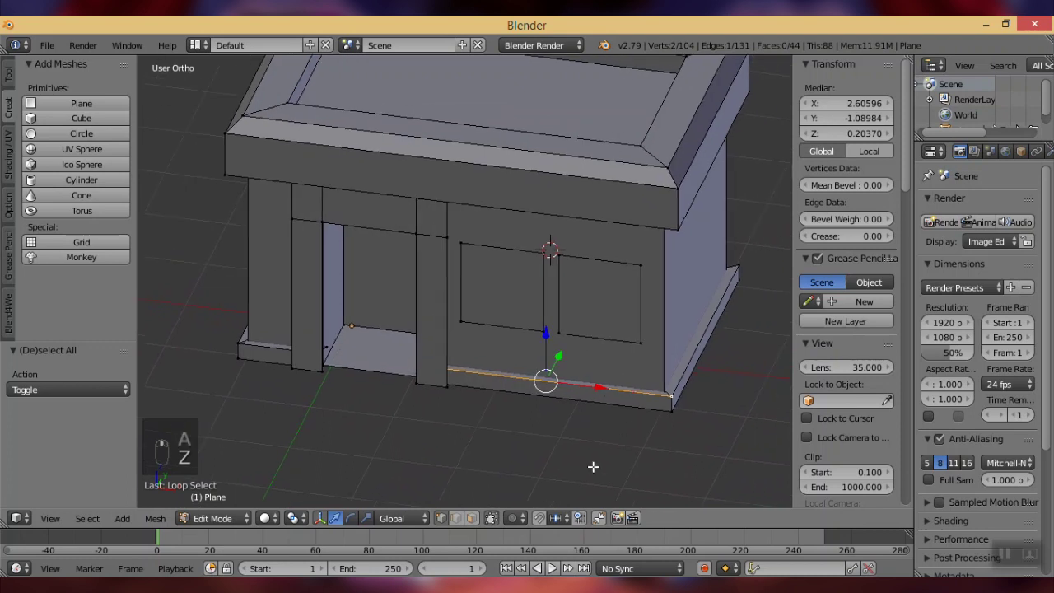
click(471, 518)
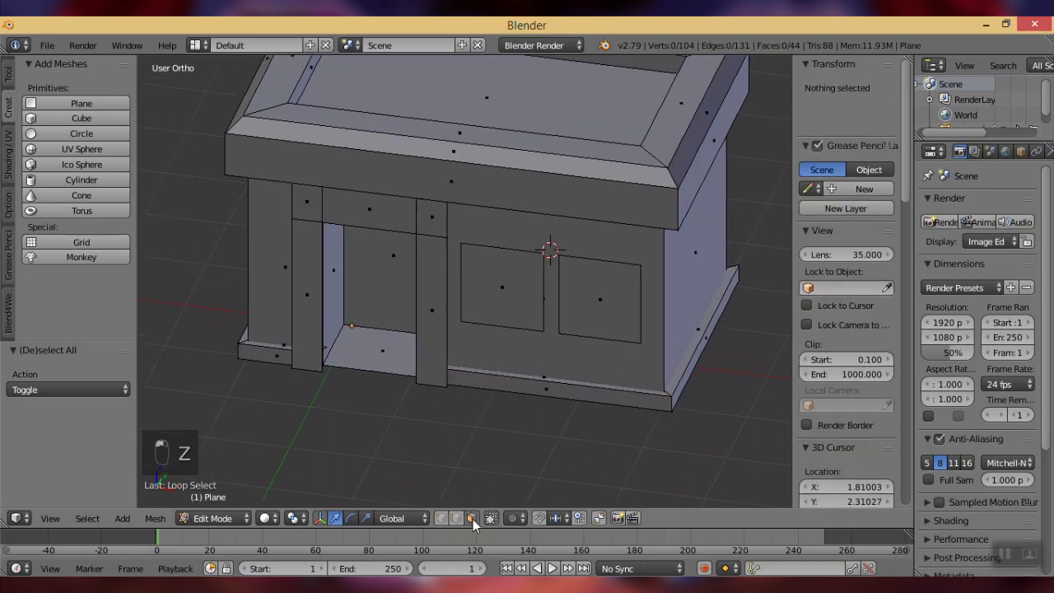
right_click(550, 377)
key(z)
right_click(546, 376)
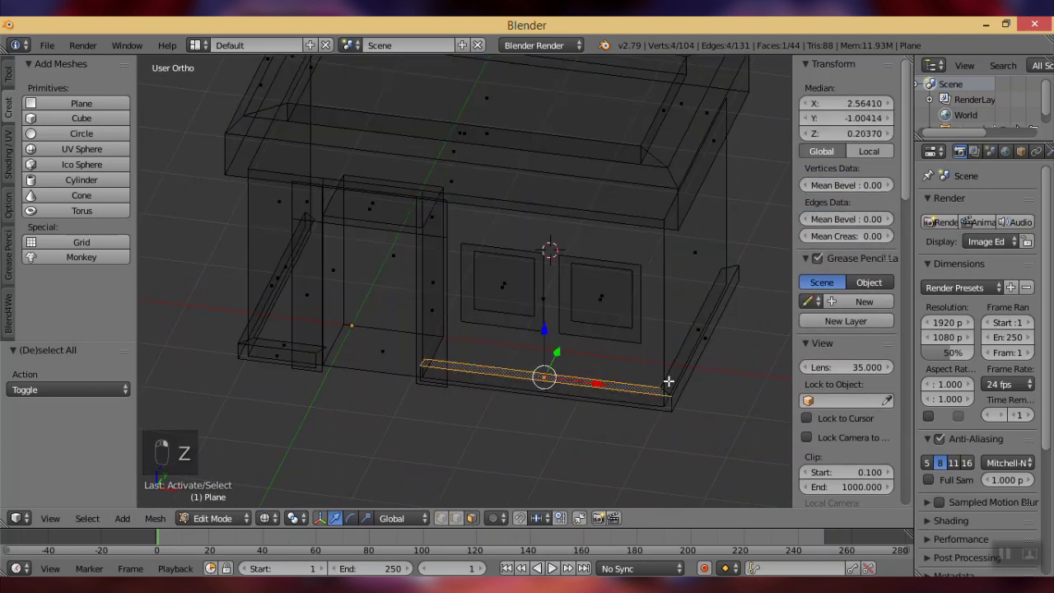
shift+right_click(702, 329)
middle_drag(414, 368, 444, 362)
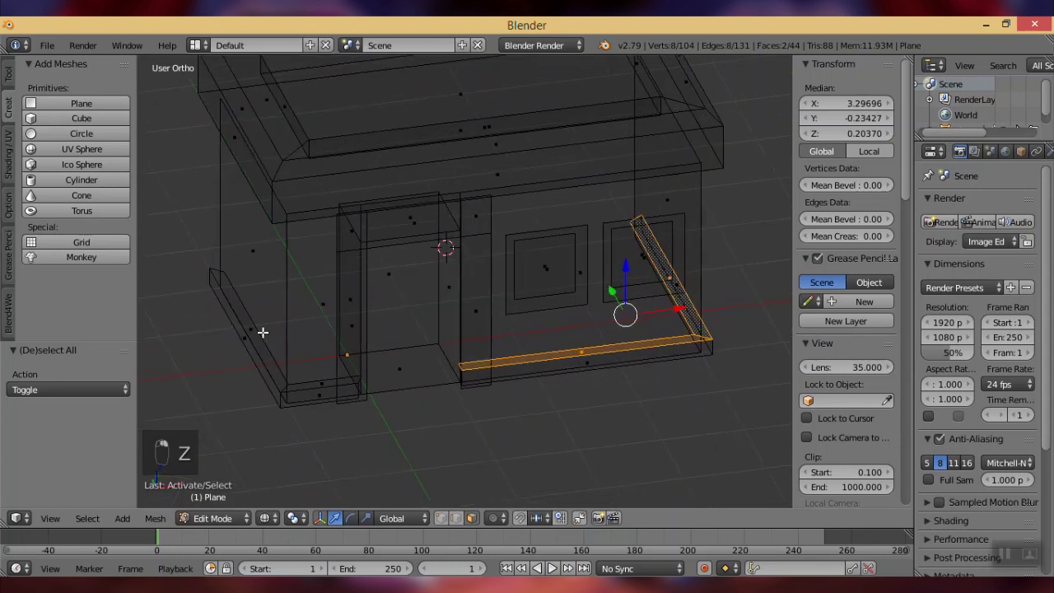
shift+right_click(254, 328)
shift+right_click(321, 380)
key(z)
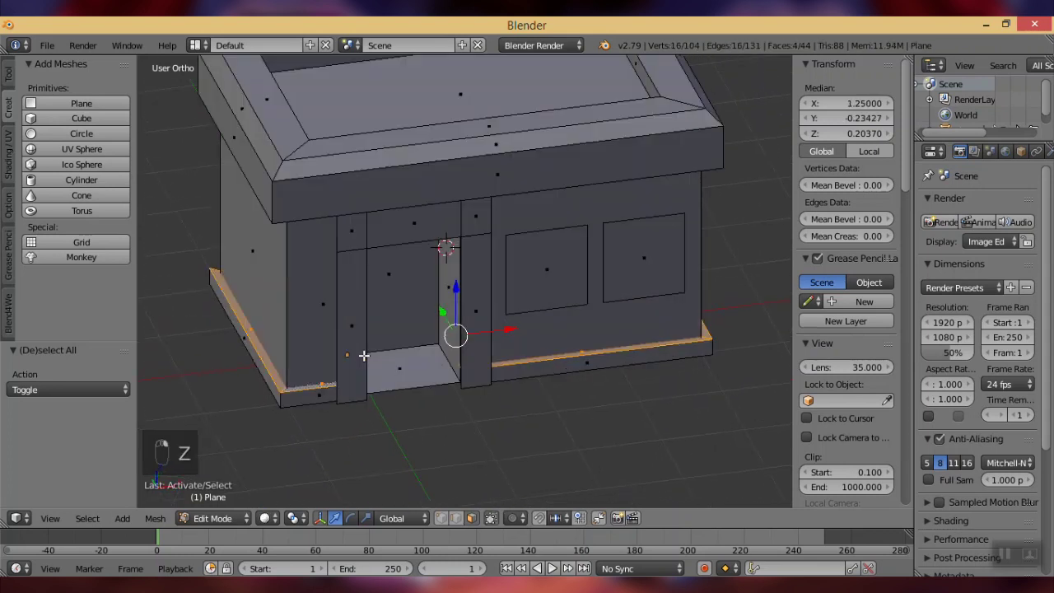
key(KP_1)
key(g)
key(z)
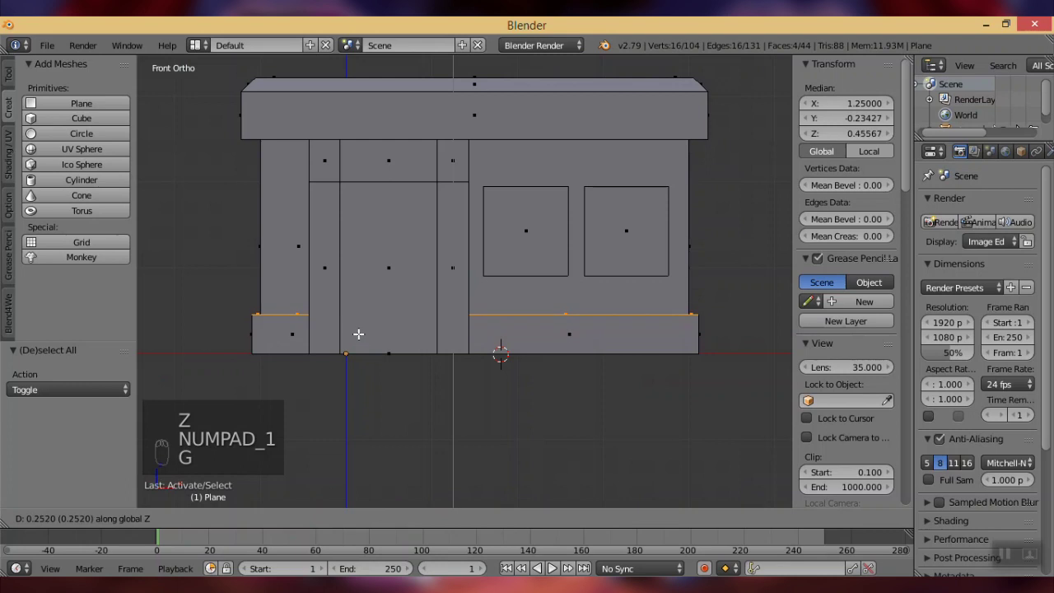
click(358, 333)
Clear the selection and, in wireframe, select the short top edge of the window-side base strip's end beside the door.
scroll(483, 304, down, 3)
middle_drag(483, 304, 480, 348)
key(a)
key(a)
key(a)
scroll(480, 348, up, 4)
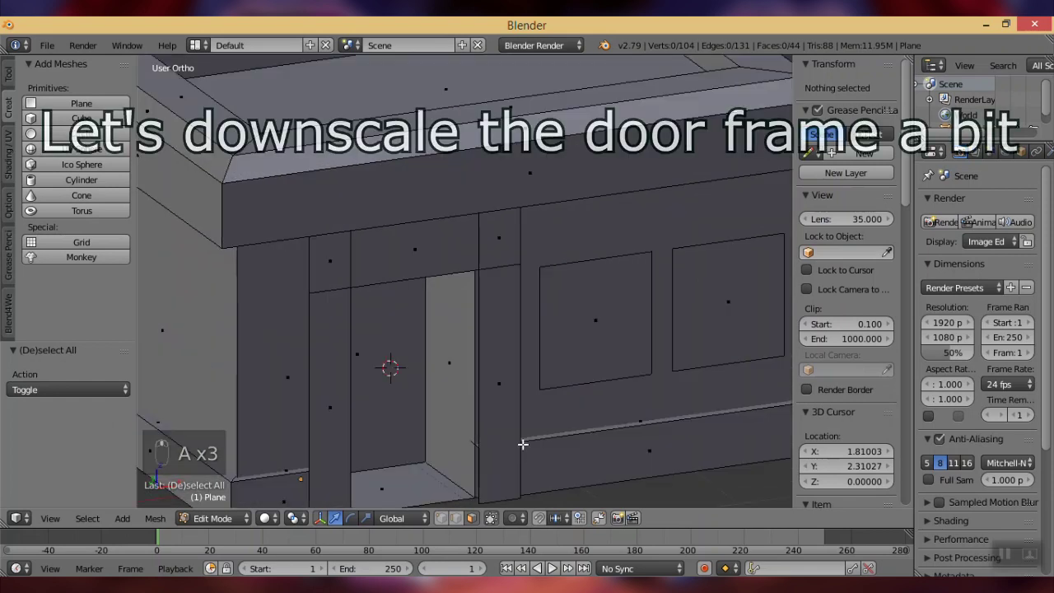
right_click(478, 432)
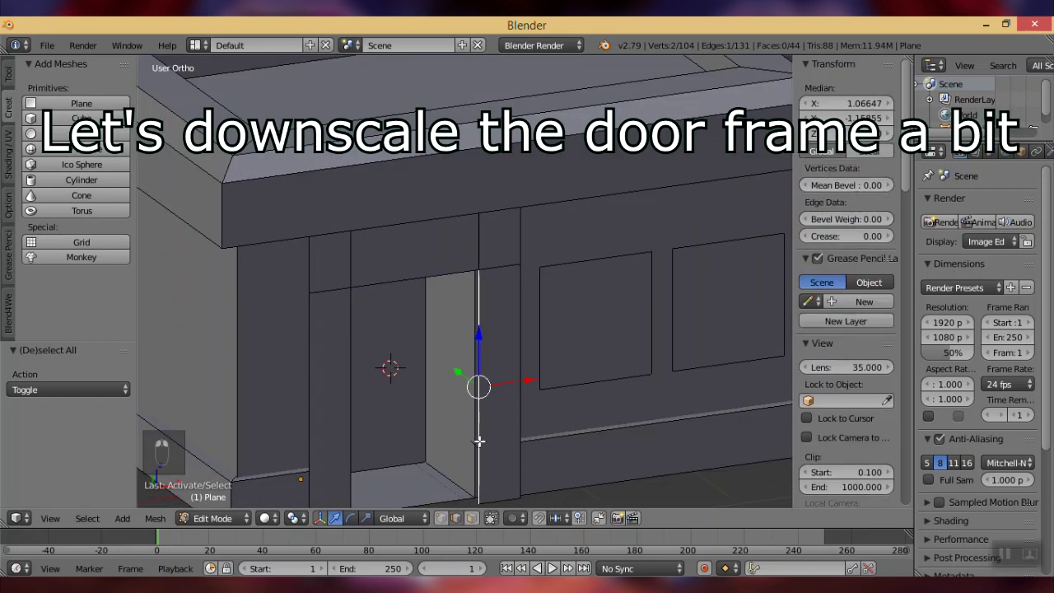
click(472, 518)
key(z)
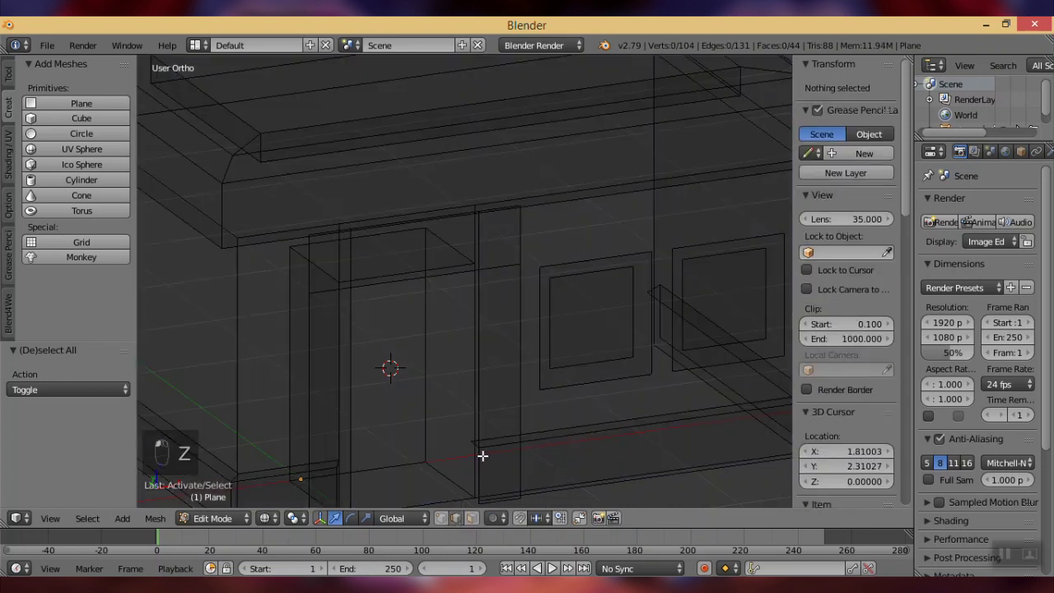
right_click(476, 441)
right_click(478, 448)
shift+middle_drag(484, 458, 518, 365)
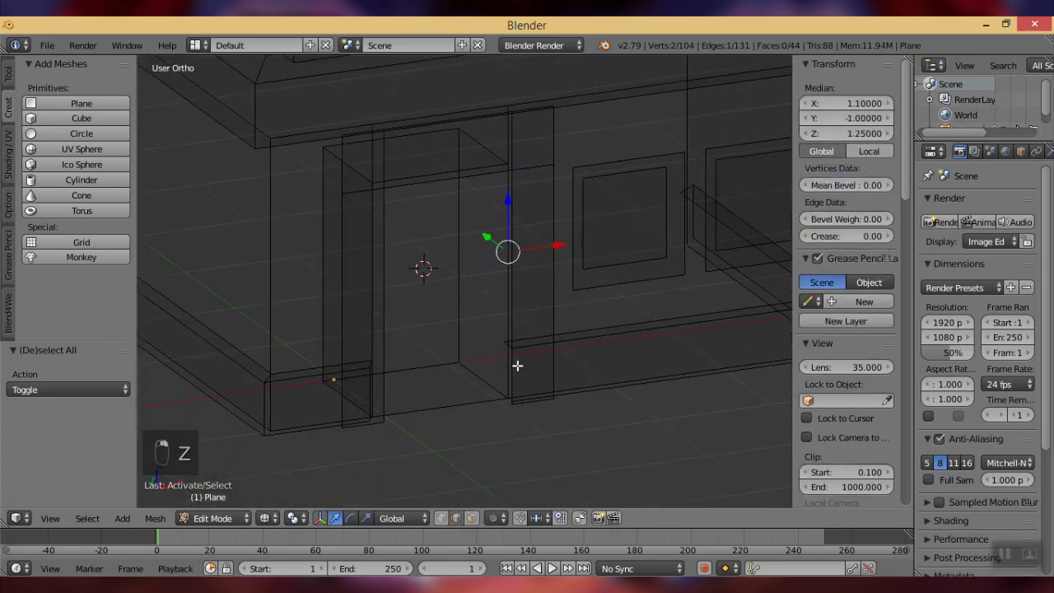
scroll(523, 375, up, 2)
right_click(528, 377)
right_click(531, 376)
right_click(537, 412)
middle_drag(542, 418, 589, 420)
key(ctrl+z)
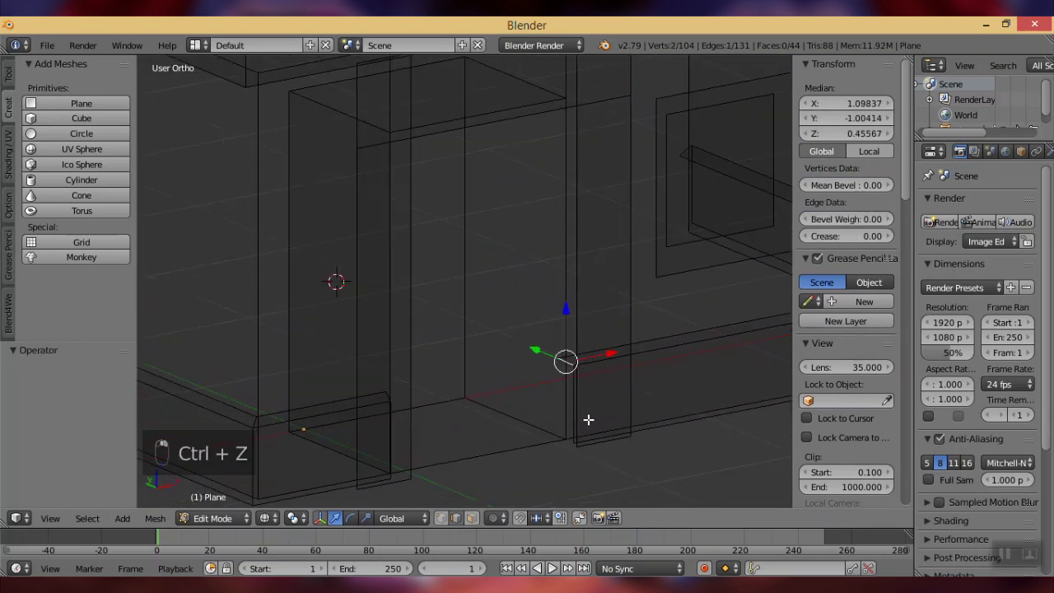
Add the vertical outer edge of that strip end to the selection and move both edges 0.212 along X.
scroll(588, 420, up, 3)
shift+right_click(621, 378)
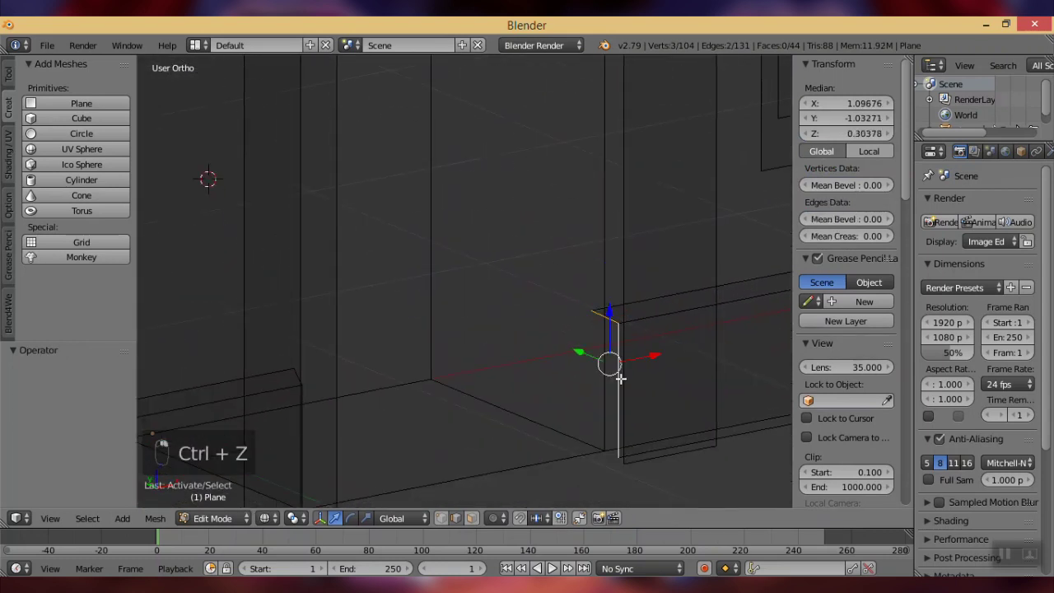
key(g)
key(x)
click(677, 378)
Select the end edges of the base strip on the door's other side, flatten them to 0 along X and shift them -0.135 along X.
scroll(472, 392, down, 3)
middle_drag(472, 392, 443, 359)
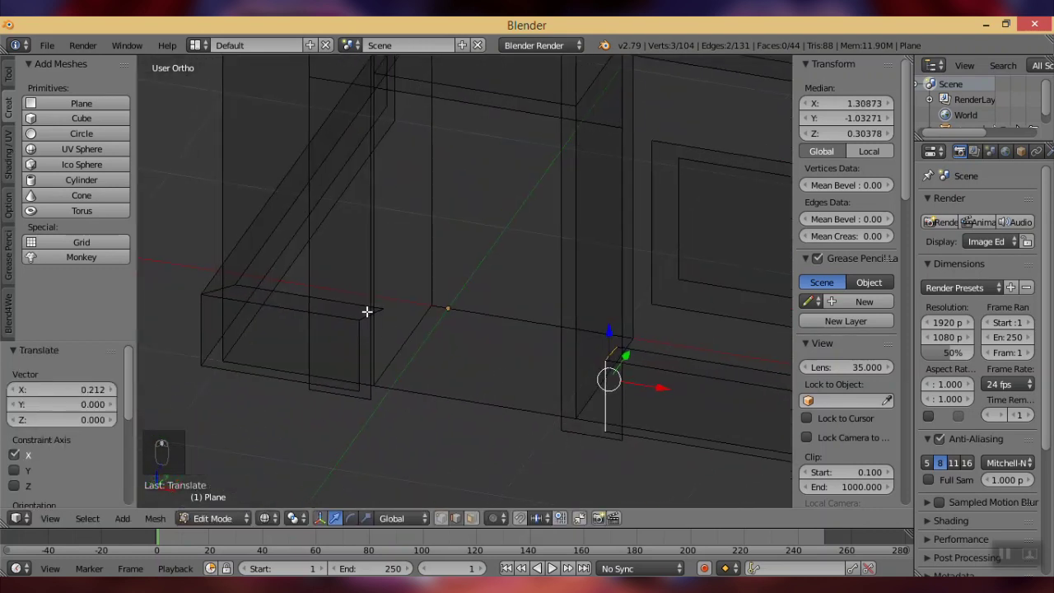
right_click(359, 337)
shift+right_click(377, 311)
key(s)
key(x)
key(0)
key(Return)
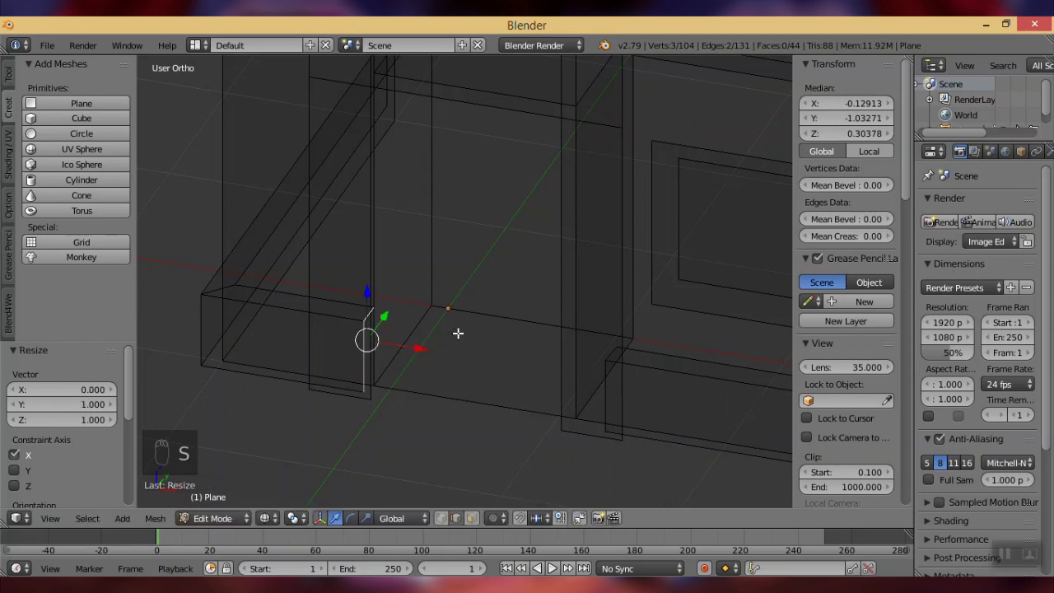
key(g)
key(x)
click(435, 327)
In solid view, select the door opening's two inner frame edges and top edge and scale them to 0.919 along X.
key(z)
middle_drag(463, 332, 483, 348)
right_click(418, 219)
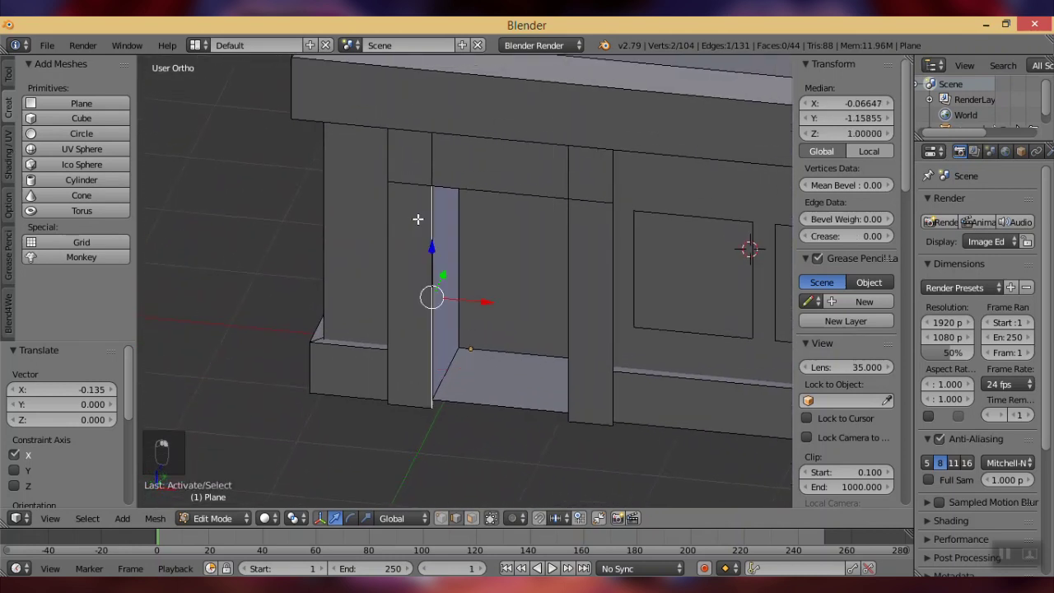
shift+right_click(477, 190)
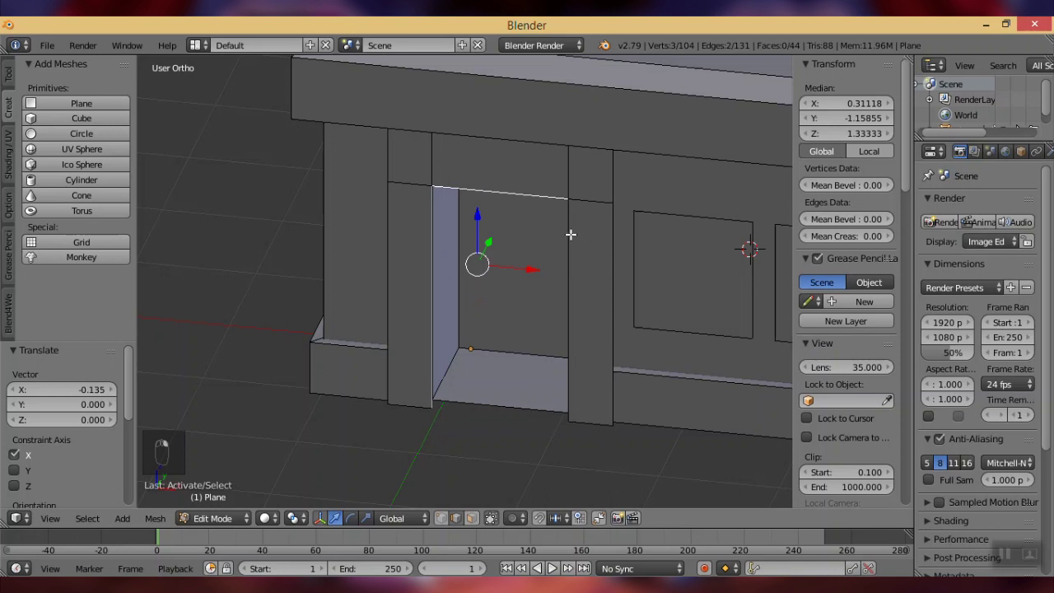
shift+right_click(572, 178)
shift+right_click(431, 171)
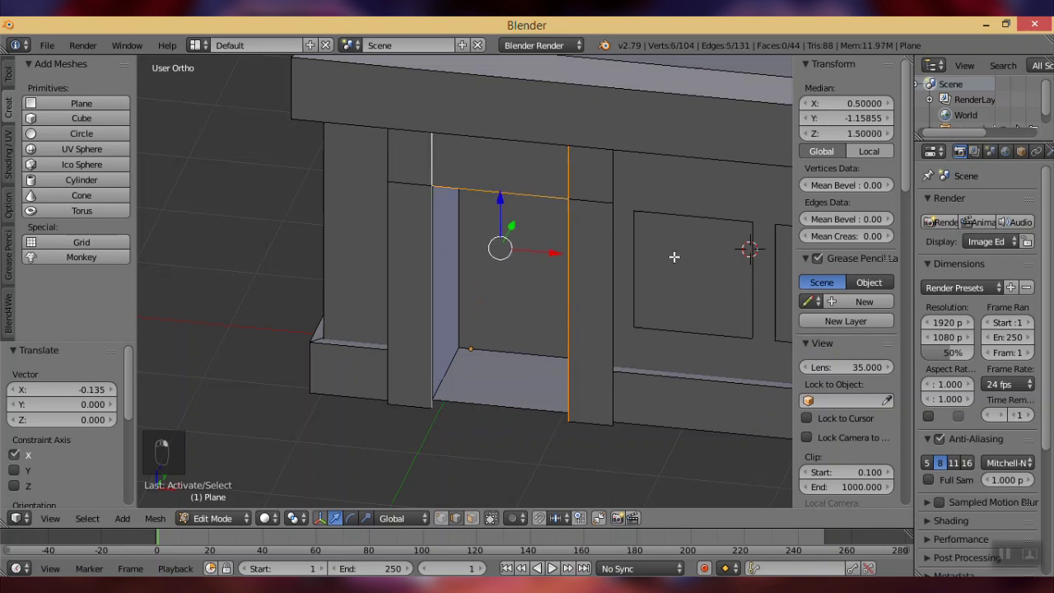
key(s)
key(x)
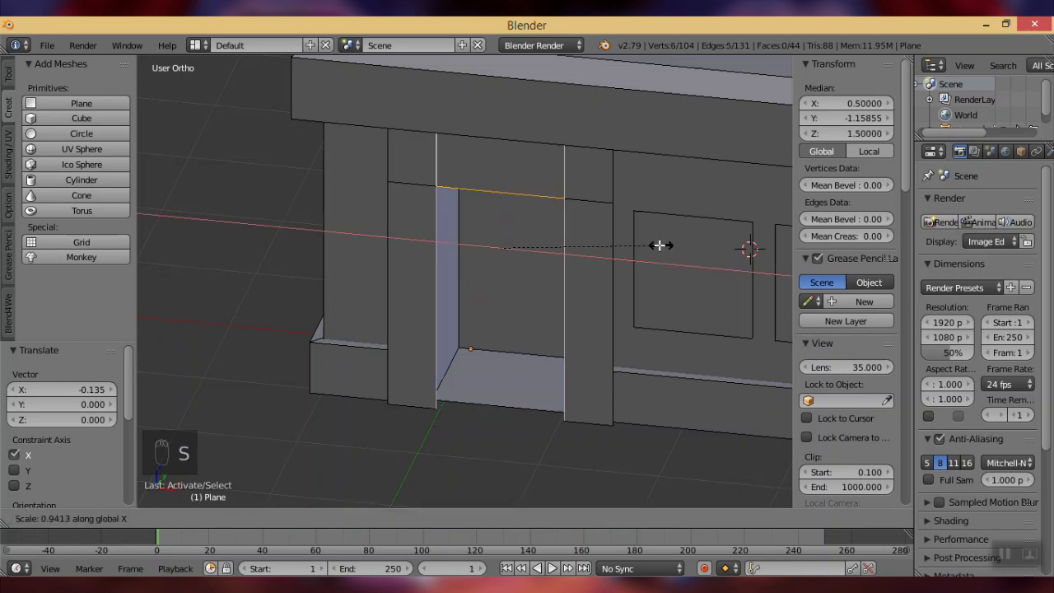
click(657, 245)
Select the three horizontal edges across the door and frame tops, lower them about 0.06 along Z and clear the selection.
right_click(509, 192)
shift+right_click(394, 180)
shift+right_click(594, 194)
key(g)
key(z)
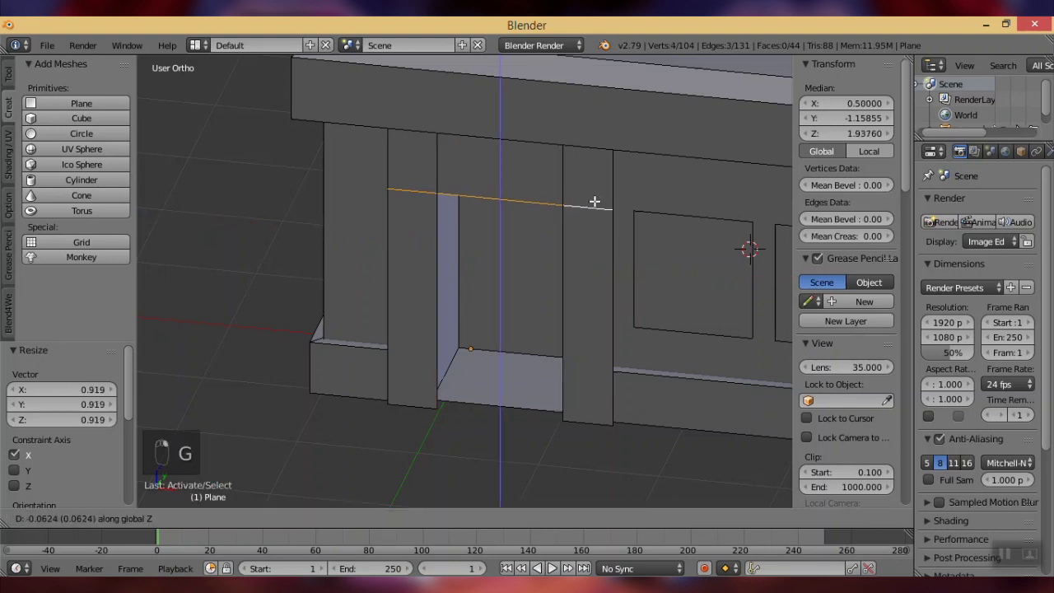
click(596, 203)
scroll(596, 204, down, 4)
key(a)
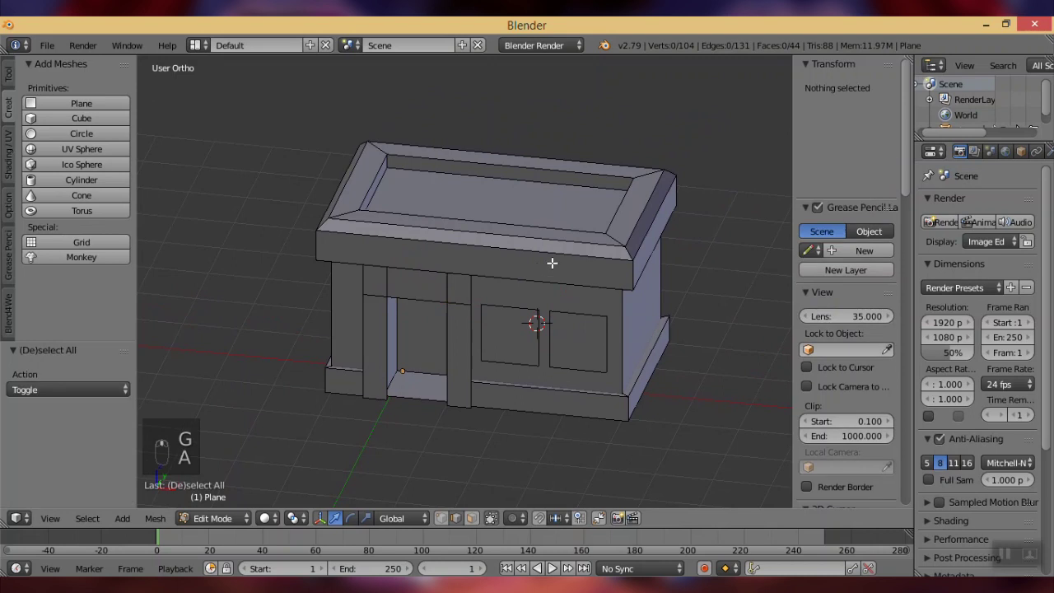
Select the whole building mesh in front view.
key(KP_1)
key(a)
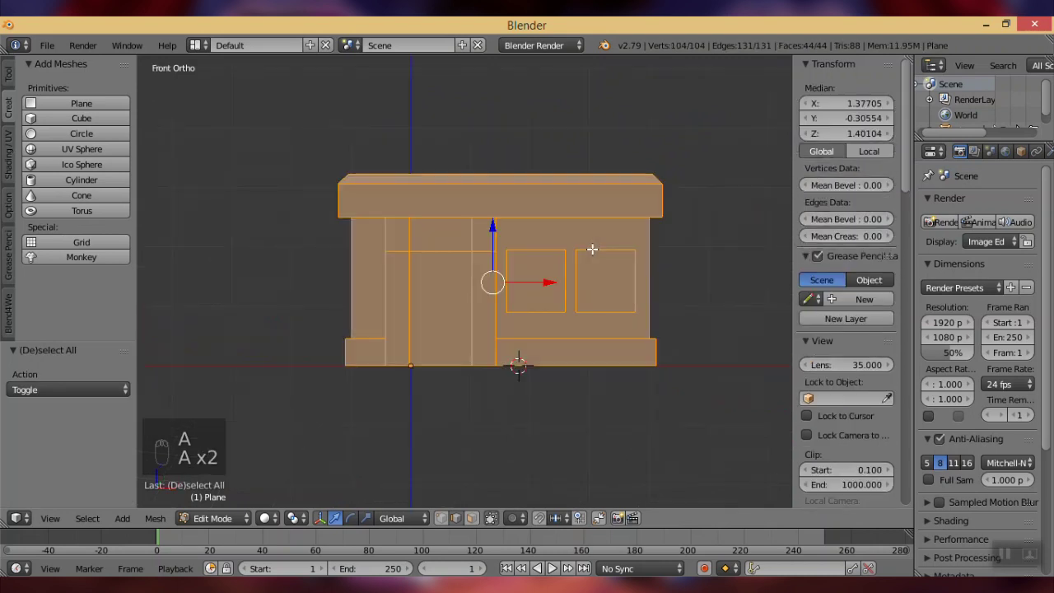
key(g)
key(z)
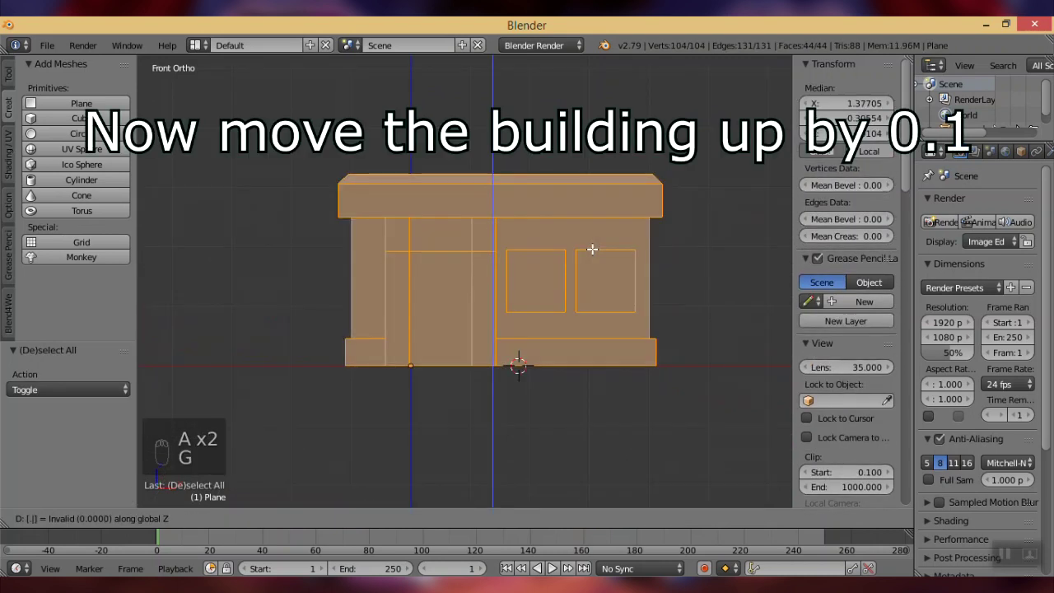
text(.05)
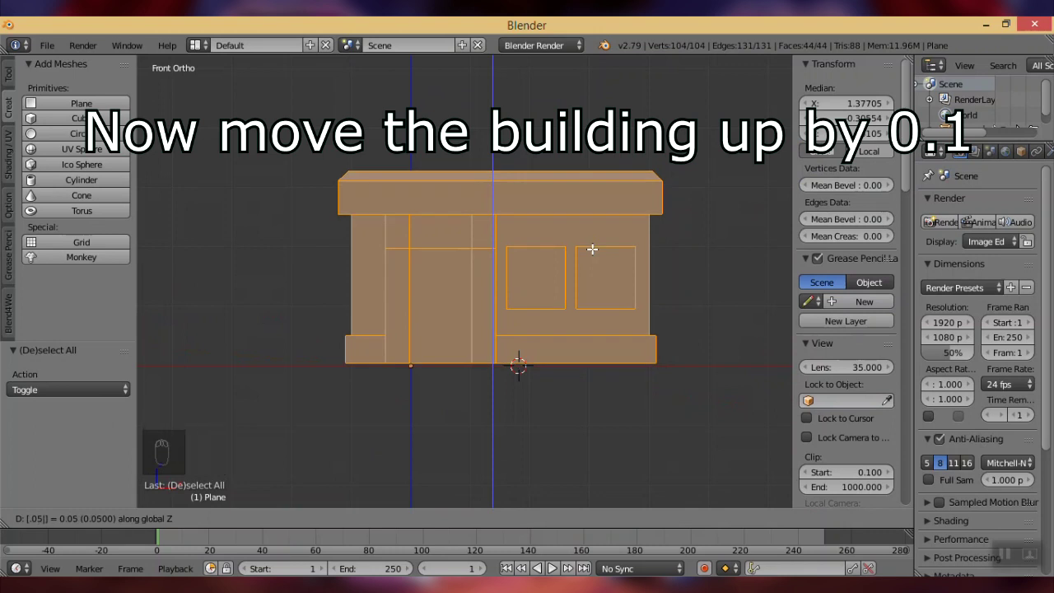
key(Return)
scroll(619, 376, up, 1)
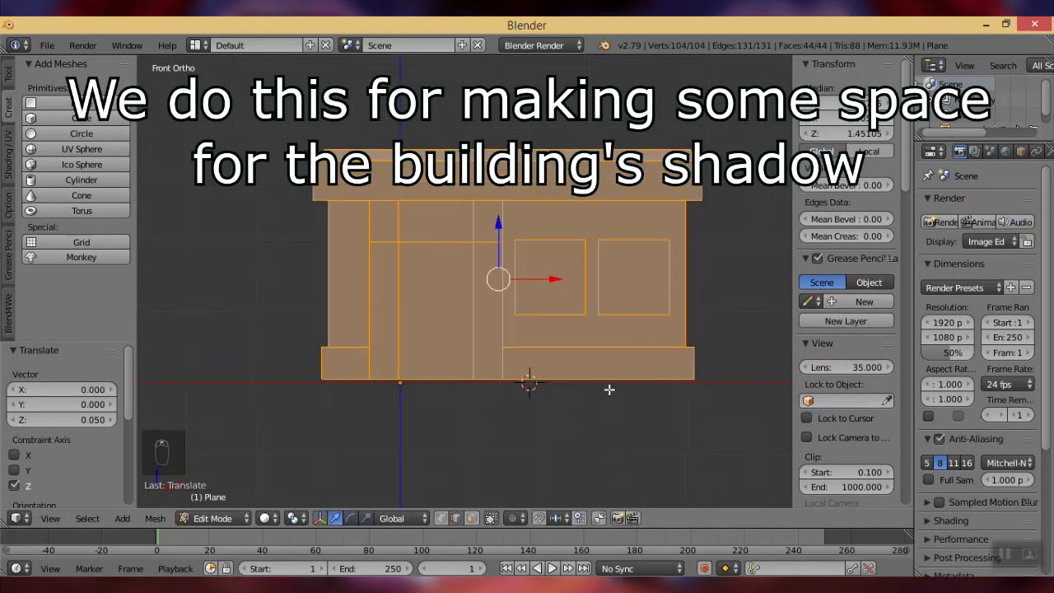
shift+middle_drag(610, 390, 609, 346)
key(ctrl+z)
Raise the whole building 0.1 along Z.
text(gz.)
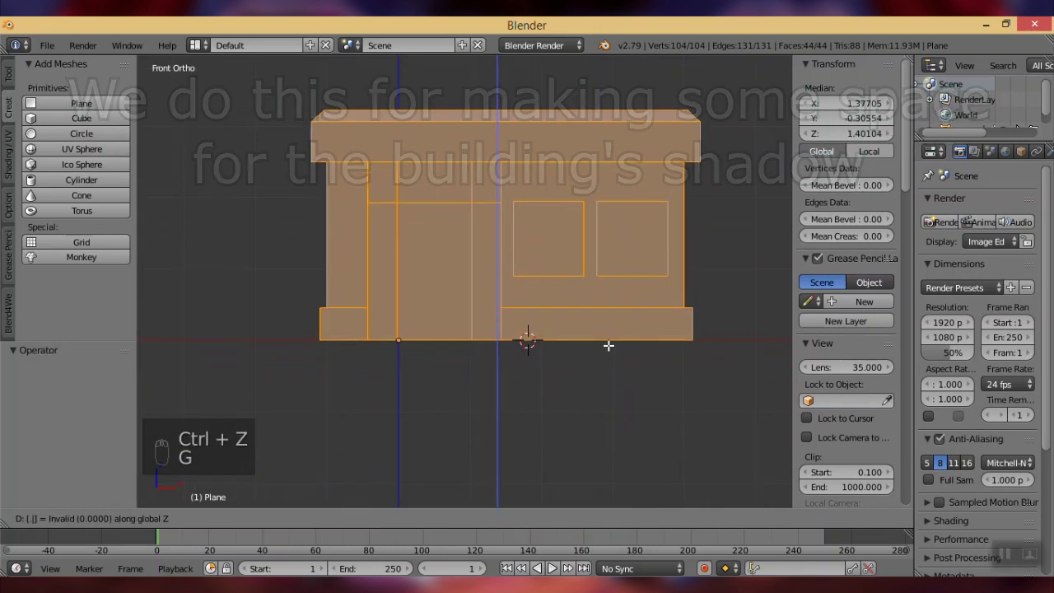
text(1)
key(Return)
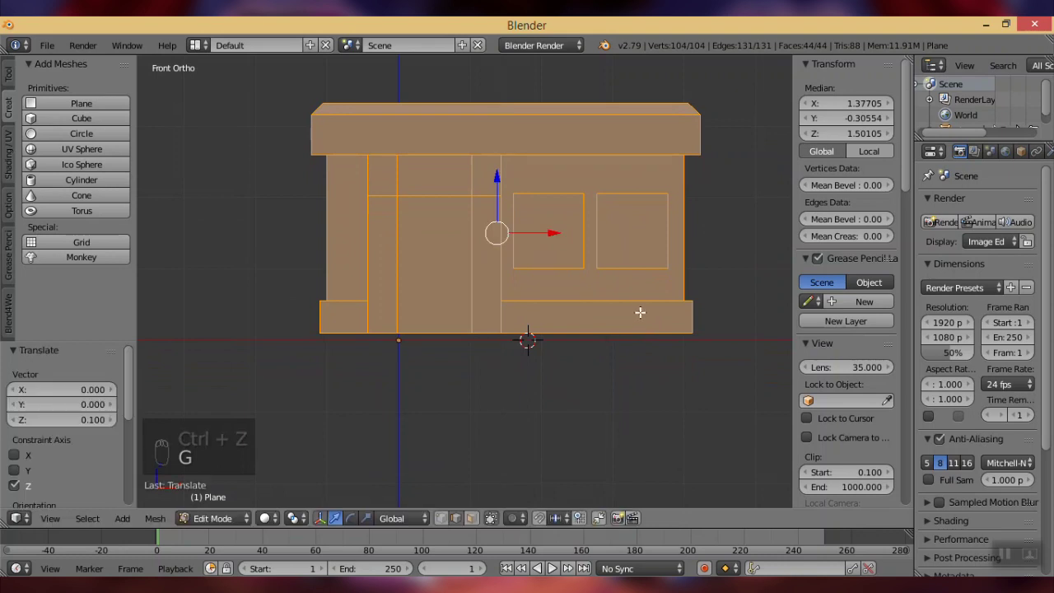
Add a plane to the mesh and, in top wireframe view, move it under the middle of the building.
middle_drag(471, 335, 458, 268)
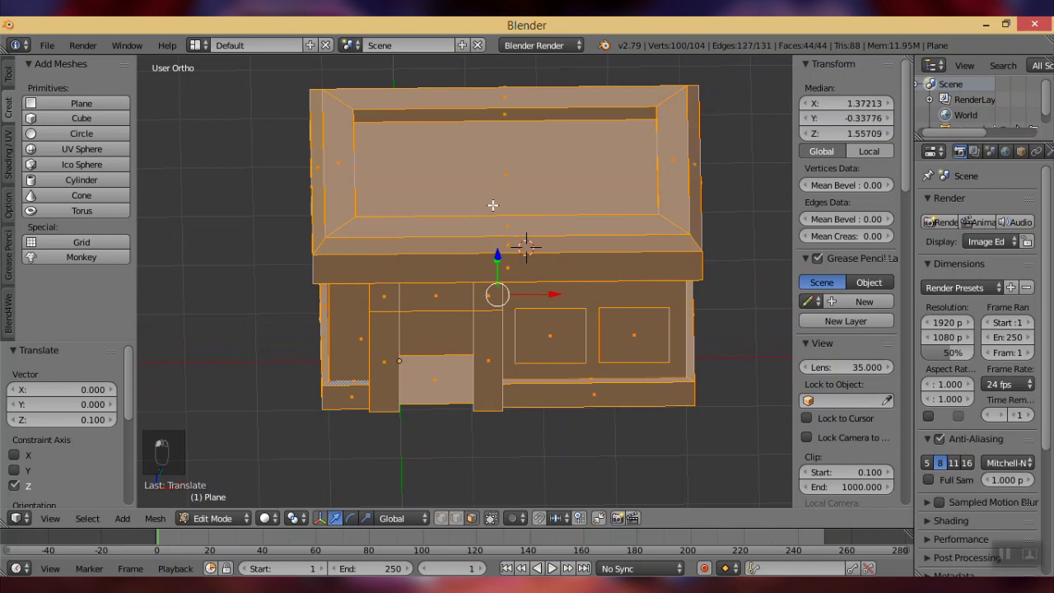
right_click(495, 202)
click(93, 105)
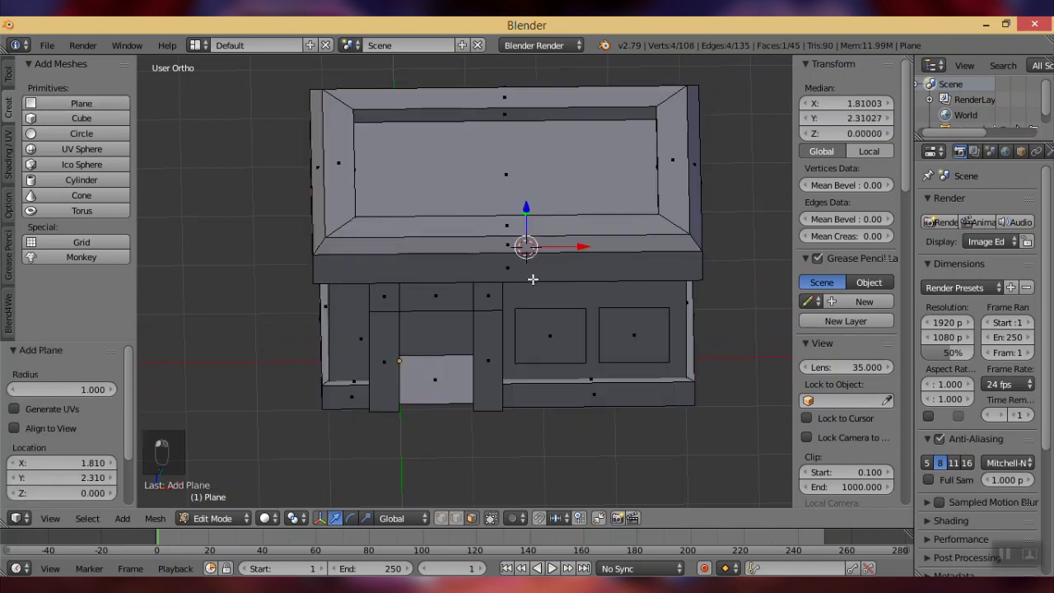
key(KP_7)
key(z)
key(g)
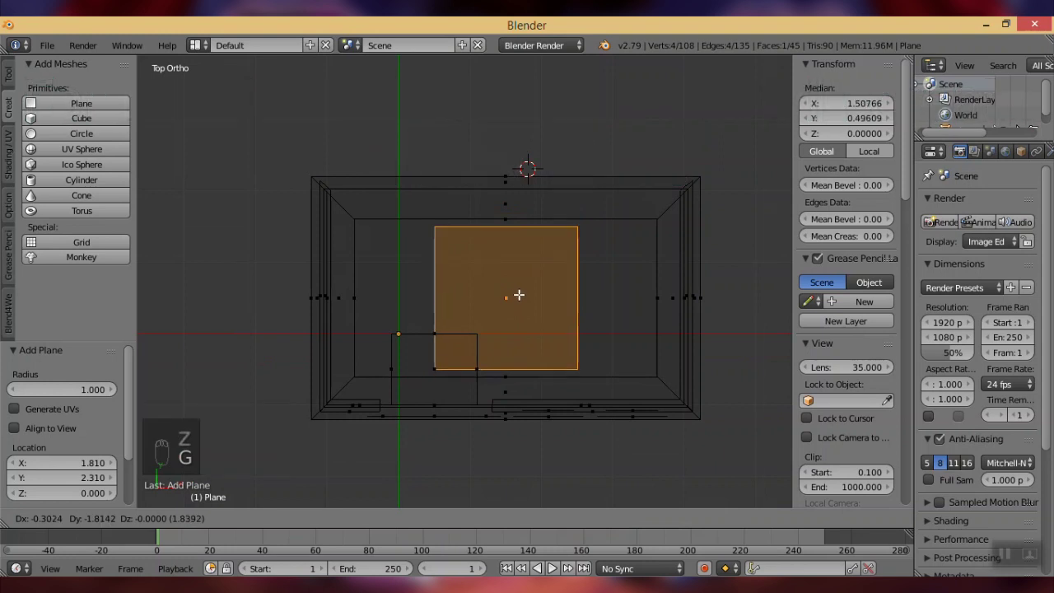
click(517, 294)
Reset the plane's median X and Y to 0, then move it about 1.50 along X and 0.51 along Y to the building's centre.
click(848, 102)
text(0)
key(Return)
click(861, 117)
text(0)
key(Return)
key(g)
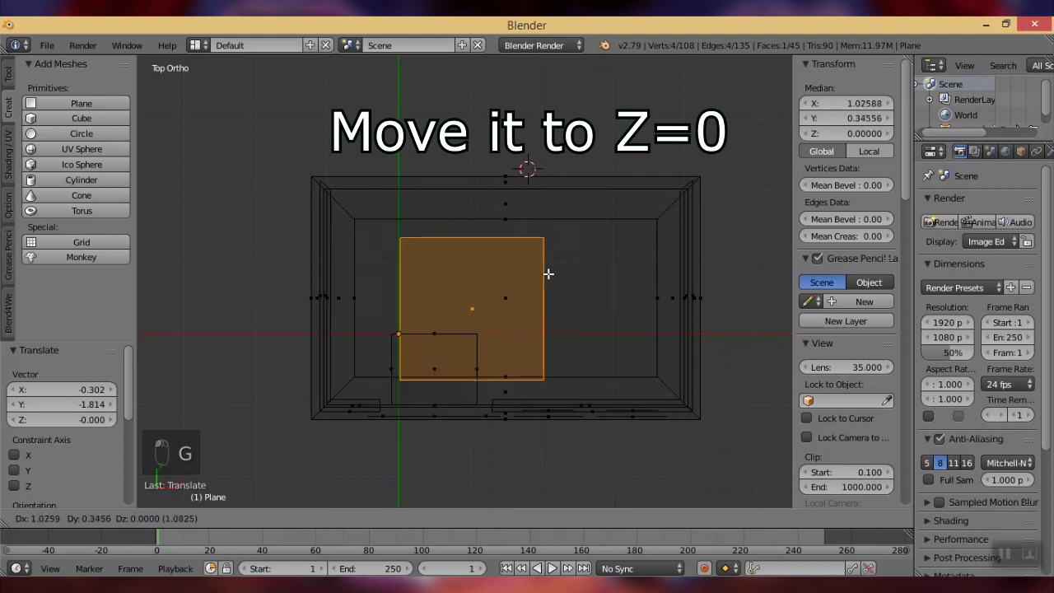
click(579, 265)
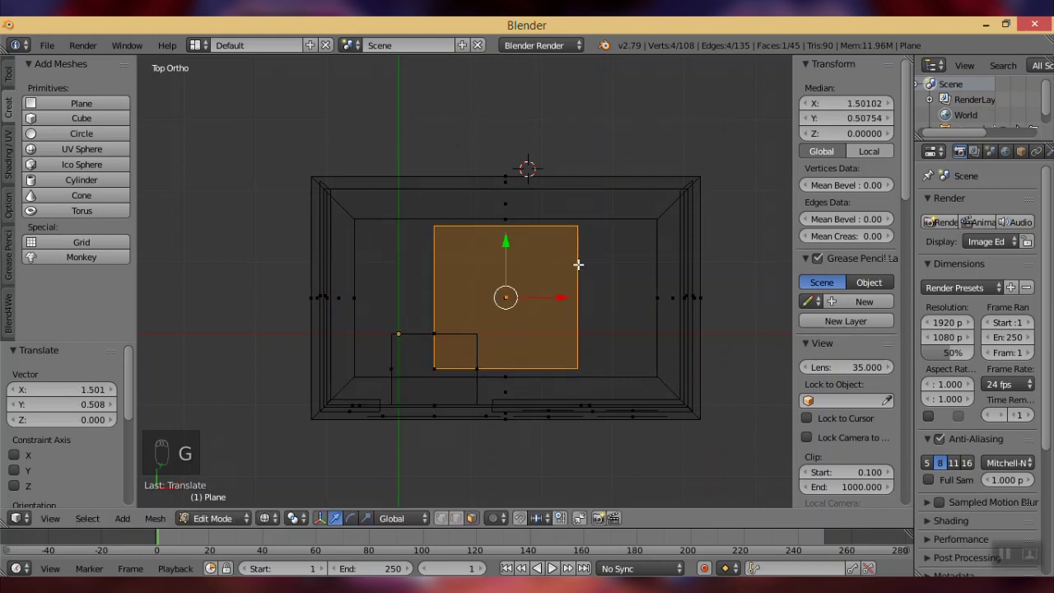
Scale the plane uniformly to 1.861 and then to 1.553 along X so it extends past the roof outline.
key(s)
click(705, 267)
key(s)
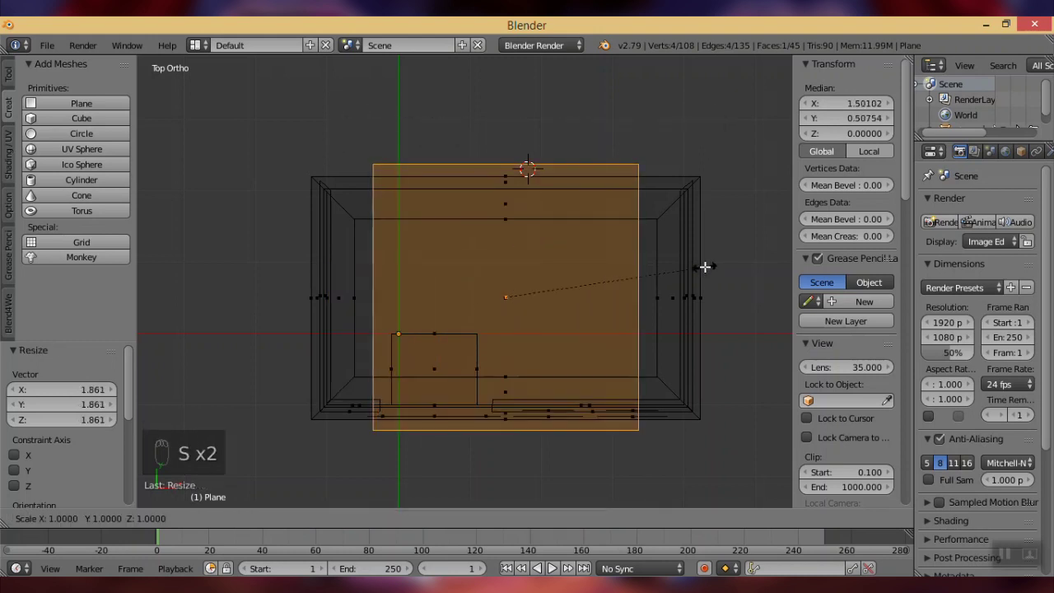
key(x)
click(164, 289)
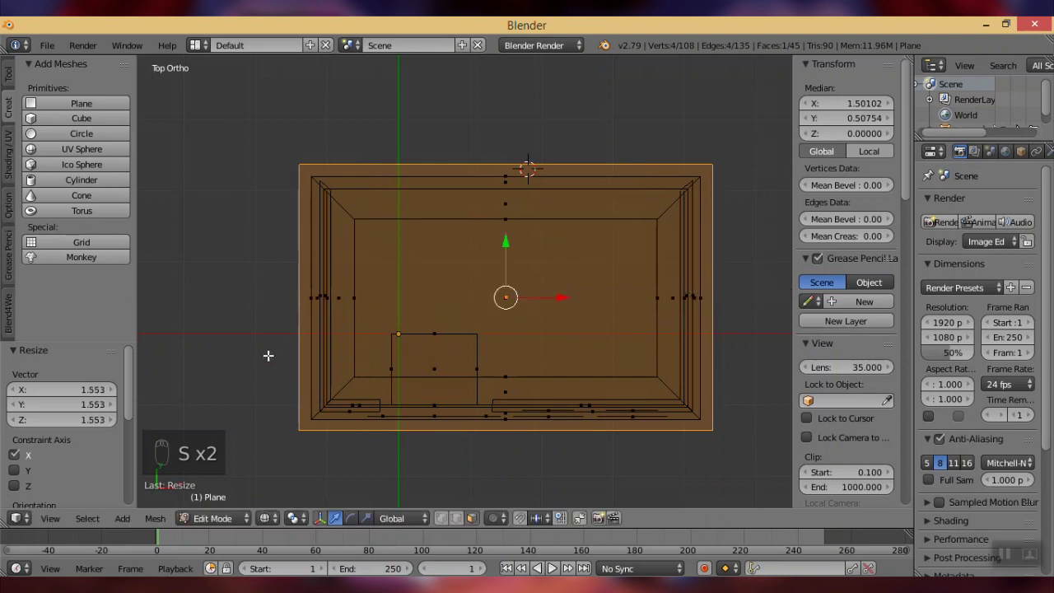
Select the plane's front edge and window-side edge and extrude them 0.4 along X and -0.4 along Y.
shift+middle_drag(431, 449, 322, 357)
click(456, 518)
right_click(524, 341)
shift+right_click(606, 319)
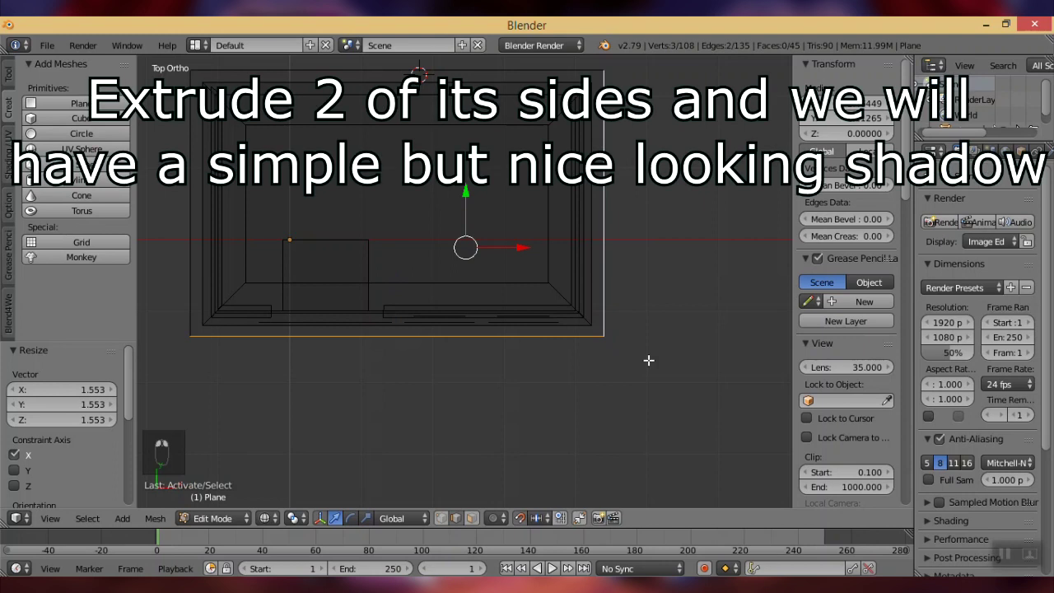
key(e)
click(678, 387)
Back in solid view, select all linked faces of the shadow plane and raise them 0.05 along Z.
mouse_move(536, 427)
middle_down()
mouse_move(504, 283)
mouse_move(496, 364)
middle_up()
key(z)
click(472, 518)
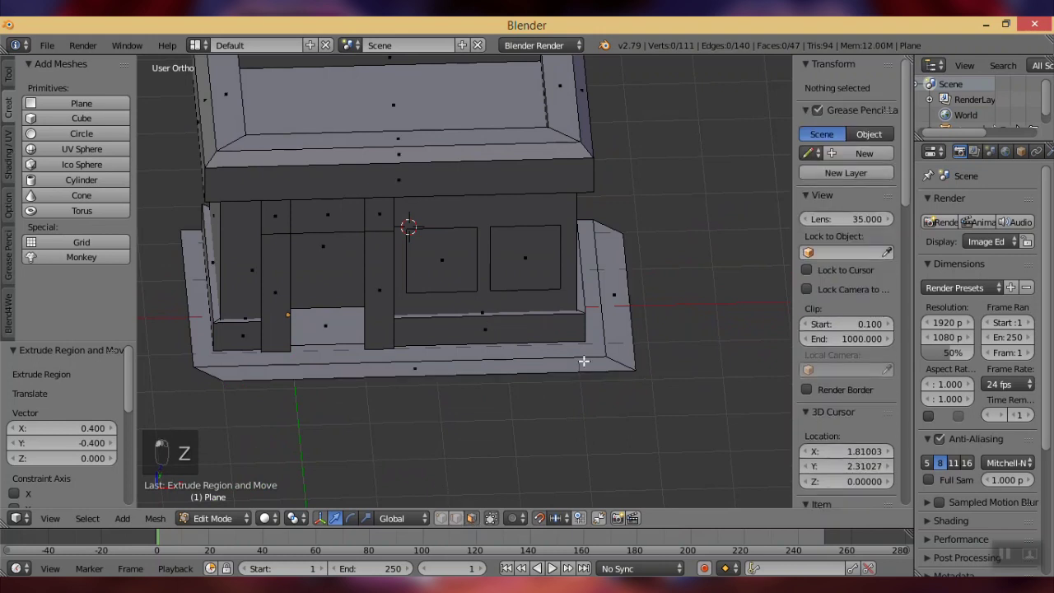
right_click(584, 360)
key(ctrl+l)
key(KP_1)
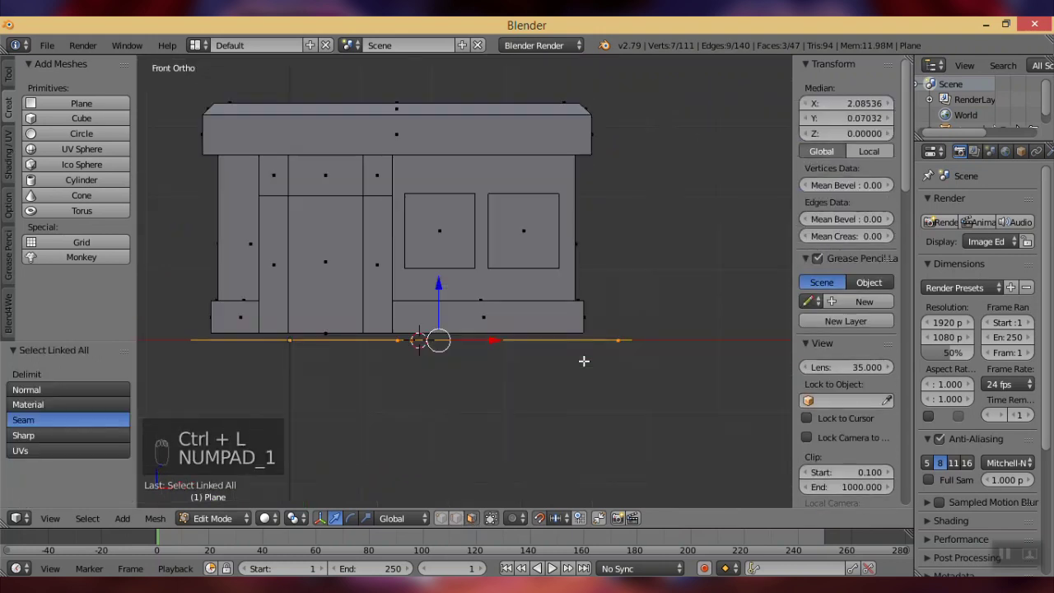
key(g)
key(z)
text(0)
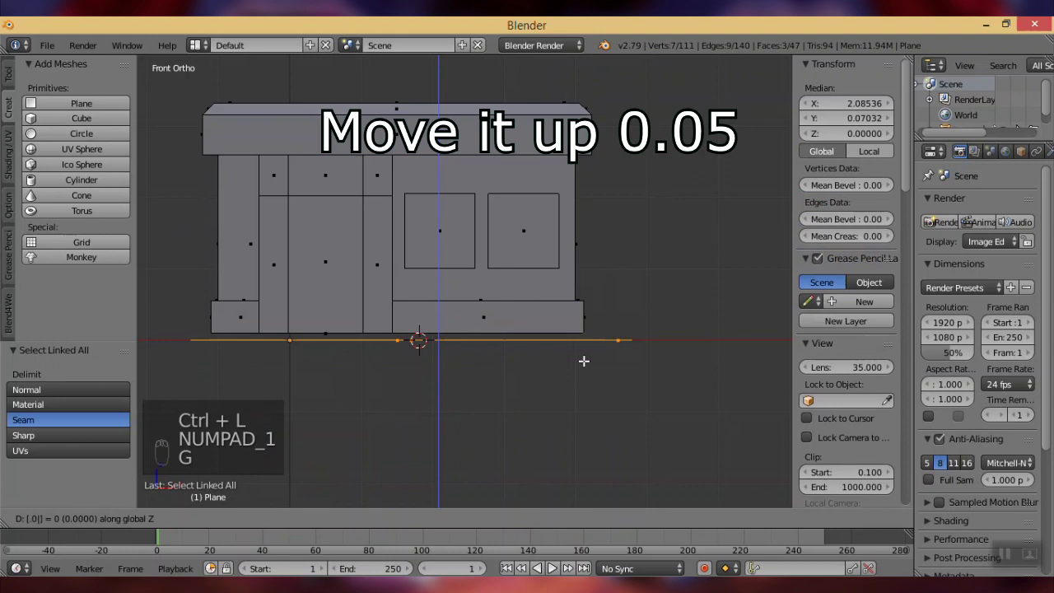
text(.05)
key(Return)
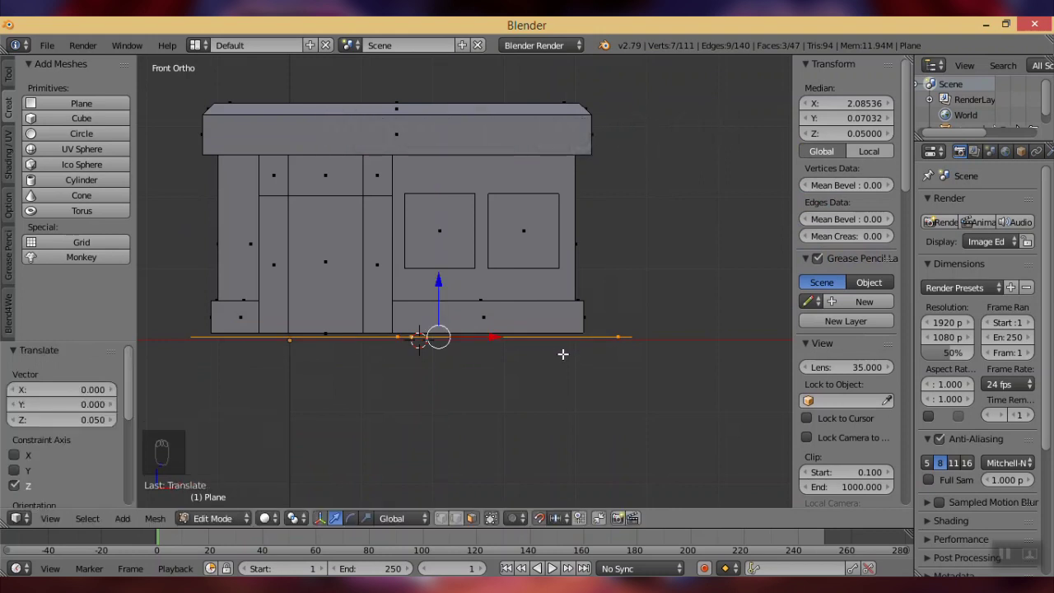
Leave Edit Mode and view the complete building from an angle.
key(Tab)
middle_drag(544, 244, 516, 278)
scroll(496, 277, down, 3)
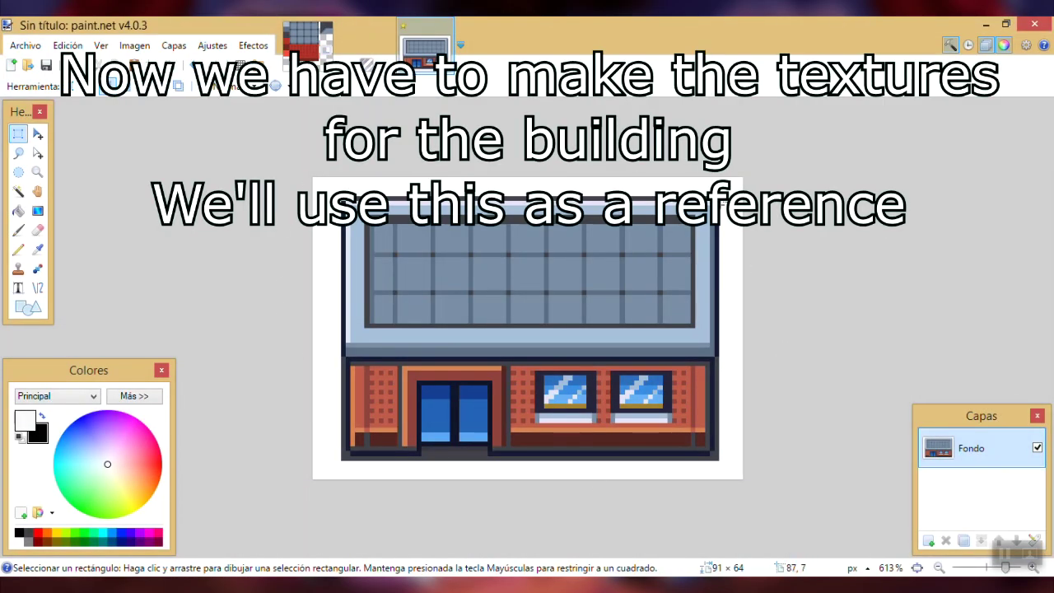
Switch to paint.net and select a 3 × 3 px patch of the roof's light-blue border in the reference sprite.
ctrl+scroll(456, 360, up, 3)
drag(491, 331, 449, 292)
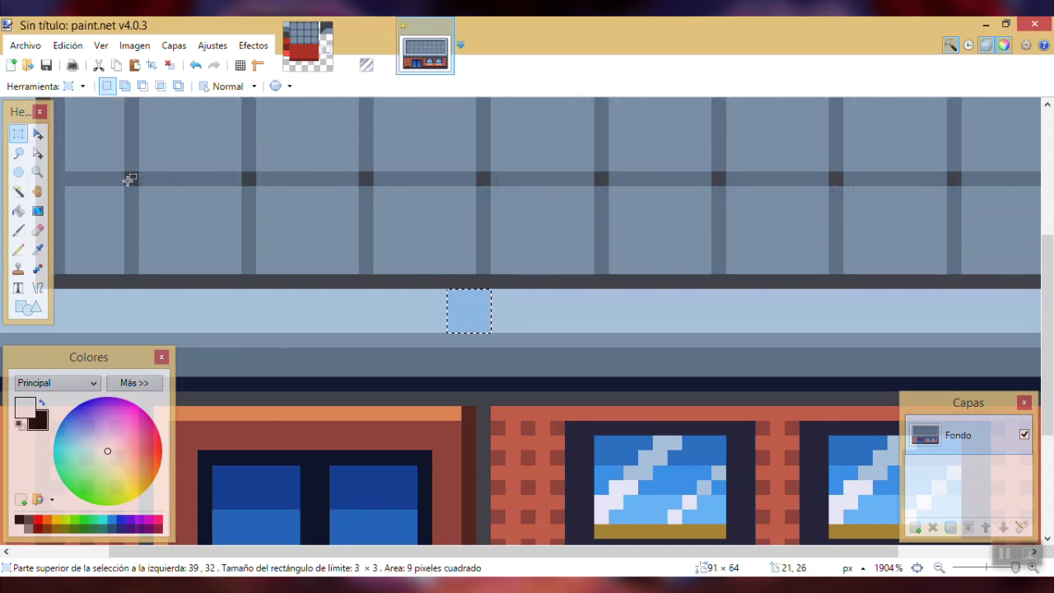
Create a new 64 × 64 px image and erase its white background to leave it transparent.
click(11, 65)
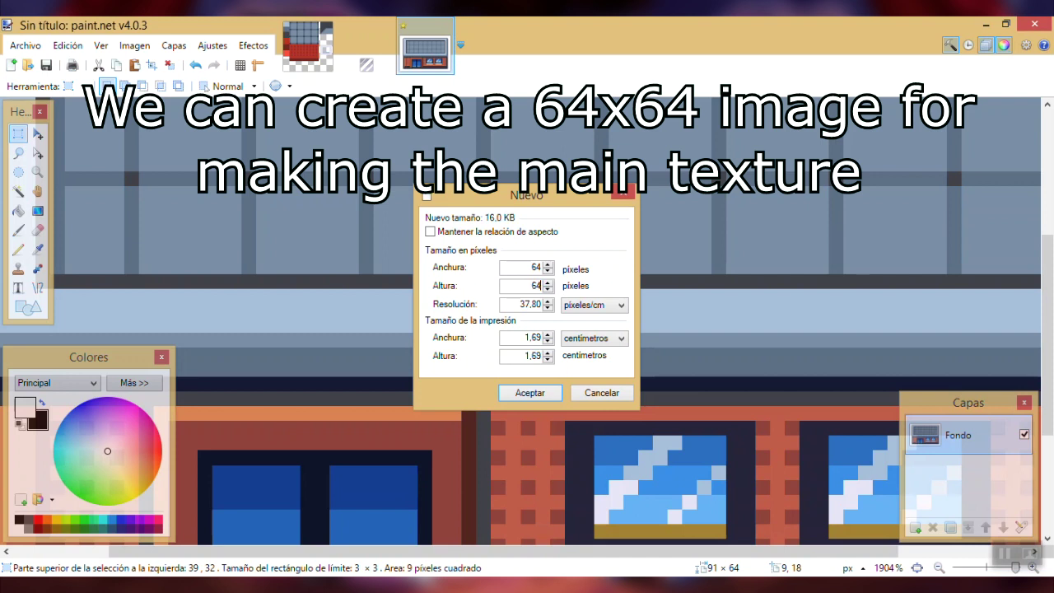
click(527, 390)
drag(409, 208, 676, 450)
key(Delete)
ctrl+scroll(558, 234, up, 3)
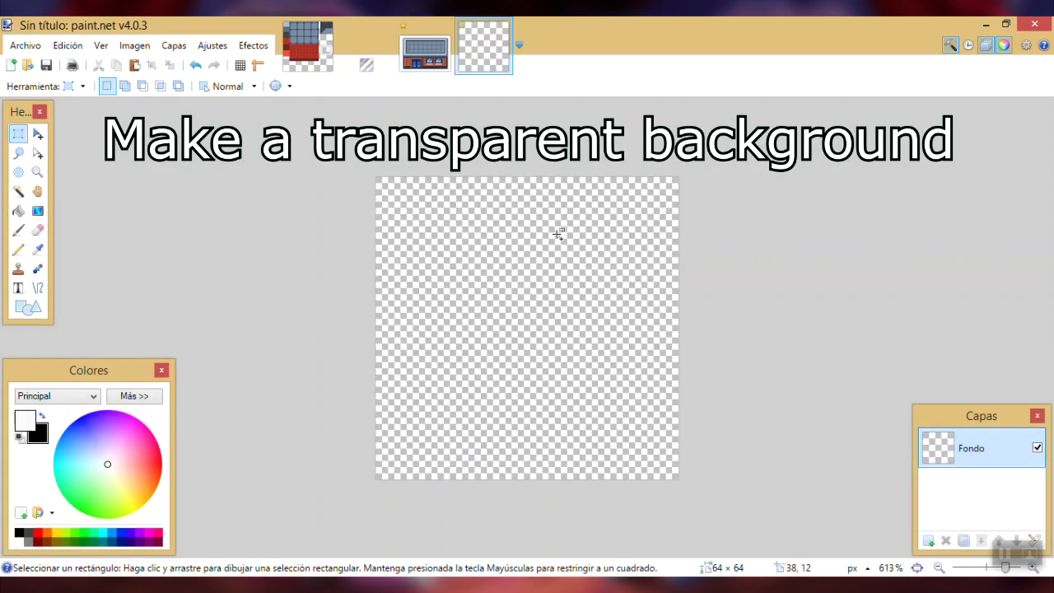
Copy the light-blue patch into the new image's top-left corner and enlarge it to 8 × 8 px.
click(425, 52)
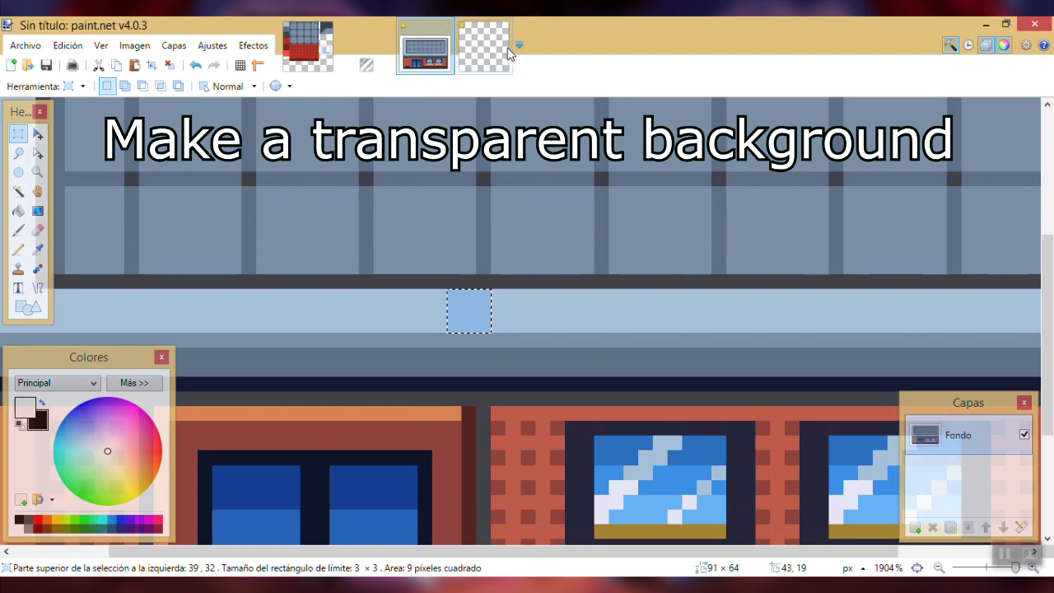
key(ctrl+c)
click(502, 51)
key(ctrl+v)
drag(715, 357, 480, 160)
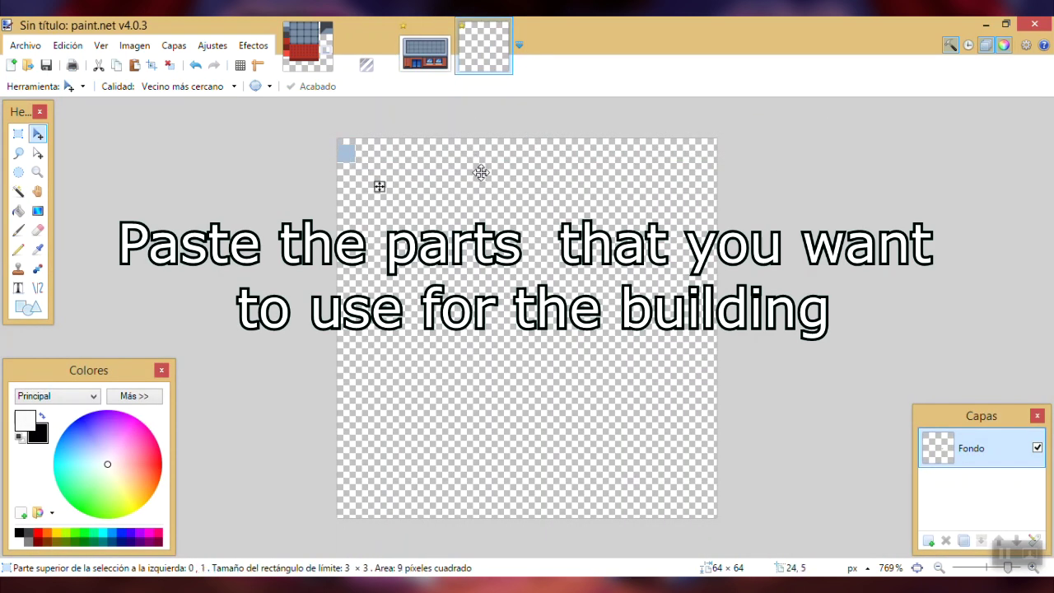
drag(356, 157, 388, 196)
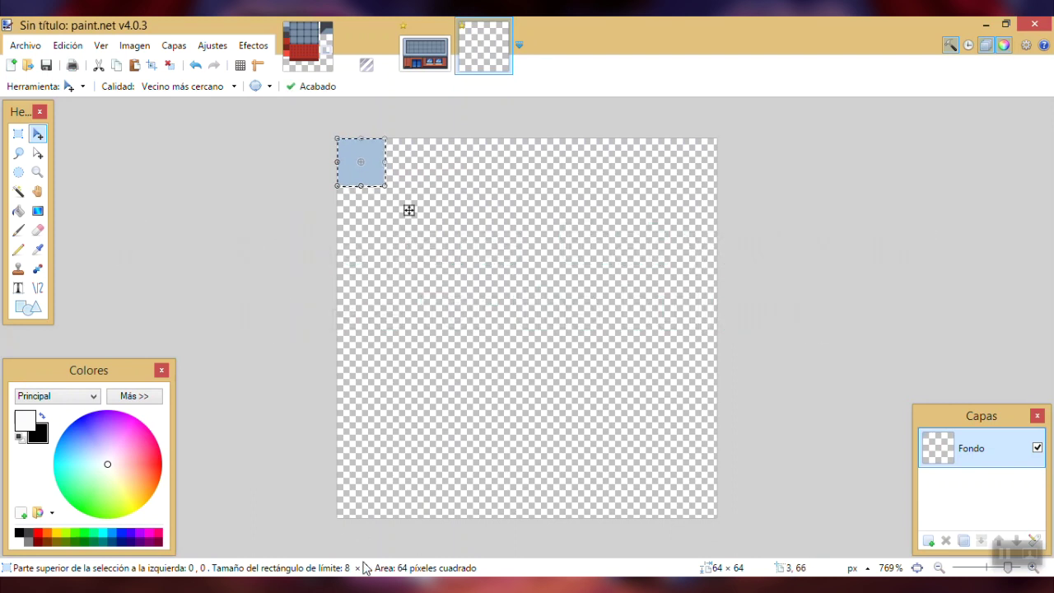
key(s)
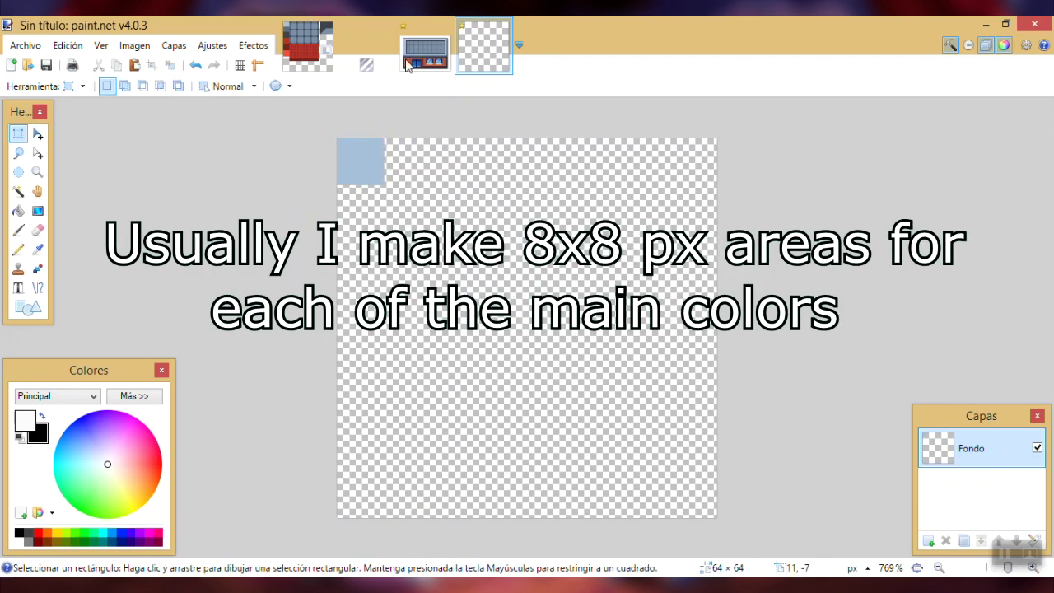
Copy a 3 × 2 px patch of the roof's dark slate-blue band below the light-blue swatch and enlarge it to about 8 × 7 px.
click(425, 51)
drag(478, 266, 453, 280)
key(ctrl+c)
click(476, 51)
key(ctrl+v)
drag(615, 379, 388, 230)
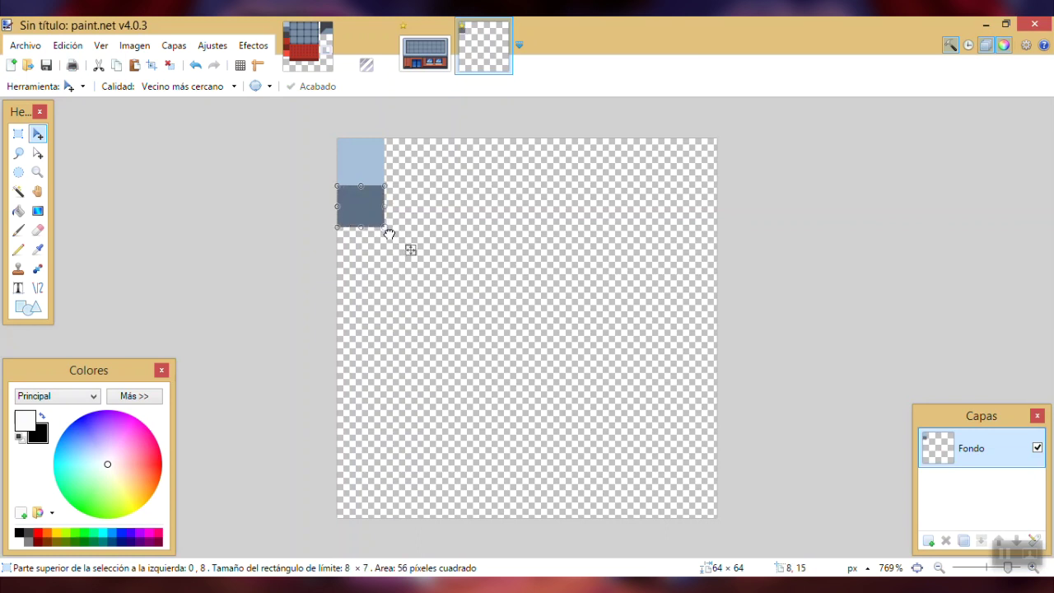
key(s)
click(391, 234)
Copy a 17 × 9 px patch of roof grid from the reference sprite beside the light-blue swatch and reduce its height to 8 px.
click(437, 50)
middle_drag(440, 263, 530, 445)
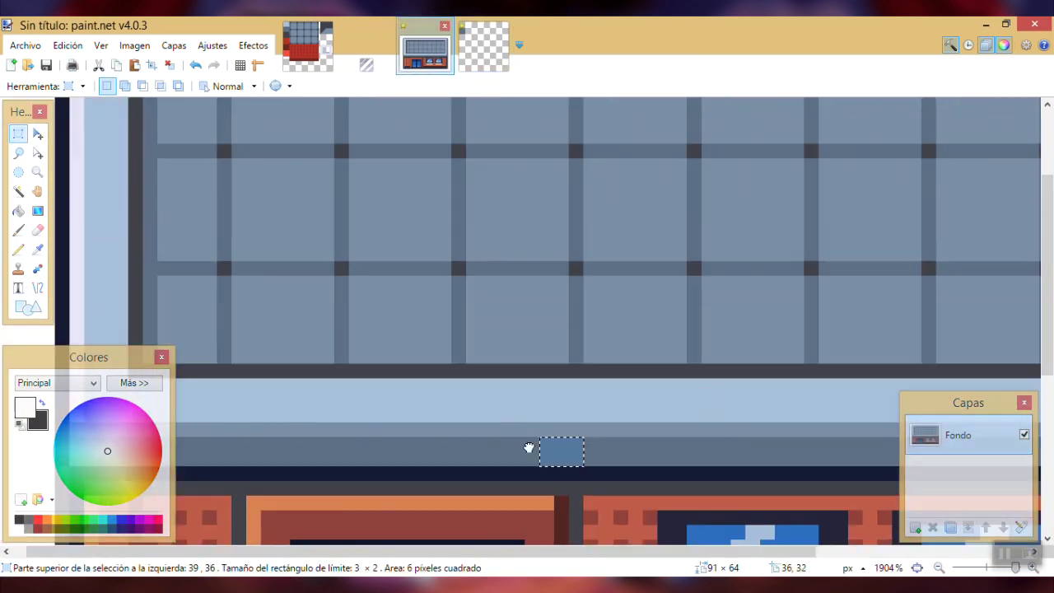
ctrl+scroll(507, 320, down, 4)
drag(369, 218, 466, 279)
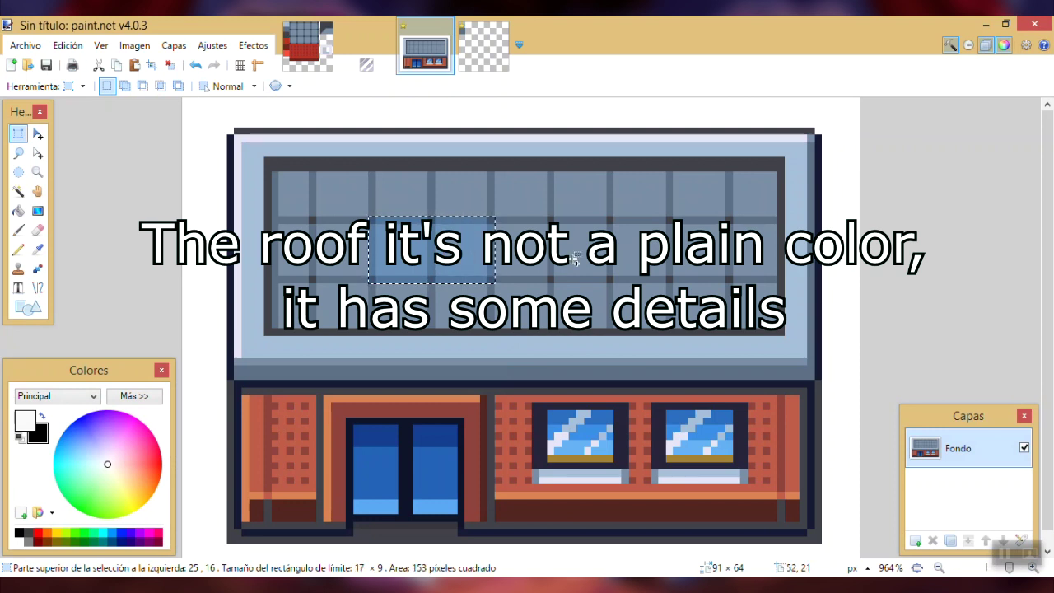
click(484, 48)
key(ctrl+v)
drag(706, 341, 602, 245)
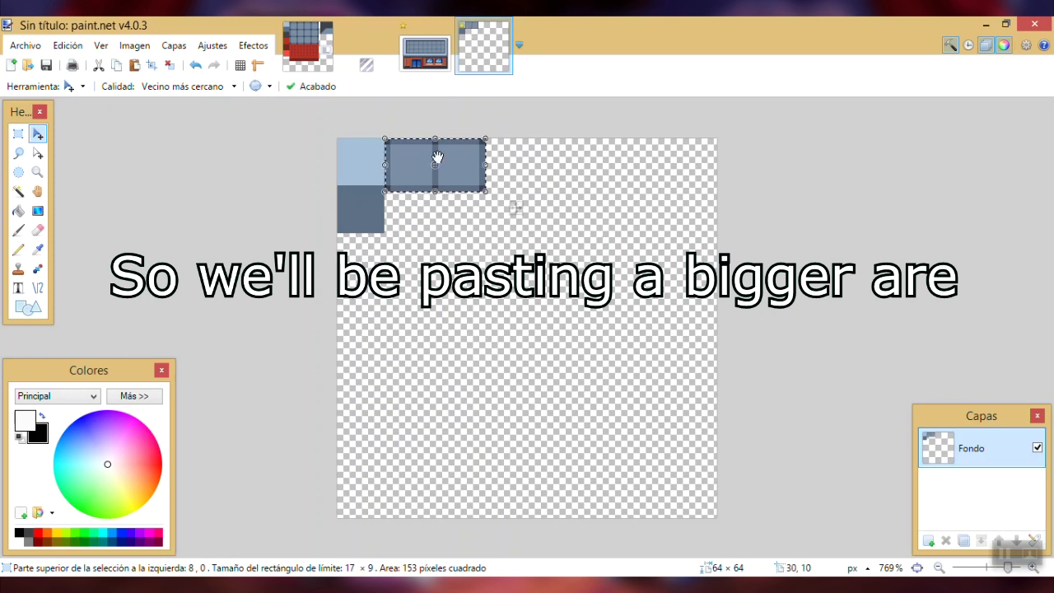
ctrl+scroll(437, 158, up, 2)
scroll(435, 327, up, 1)
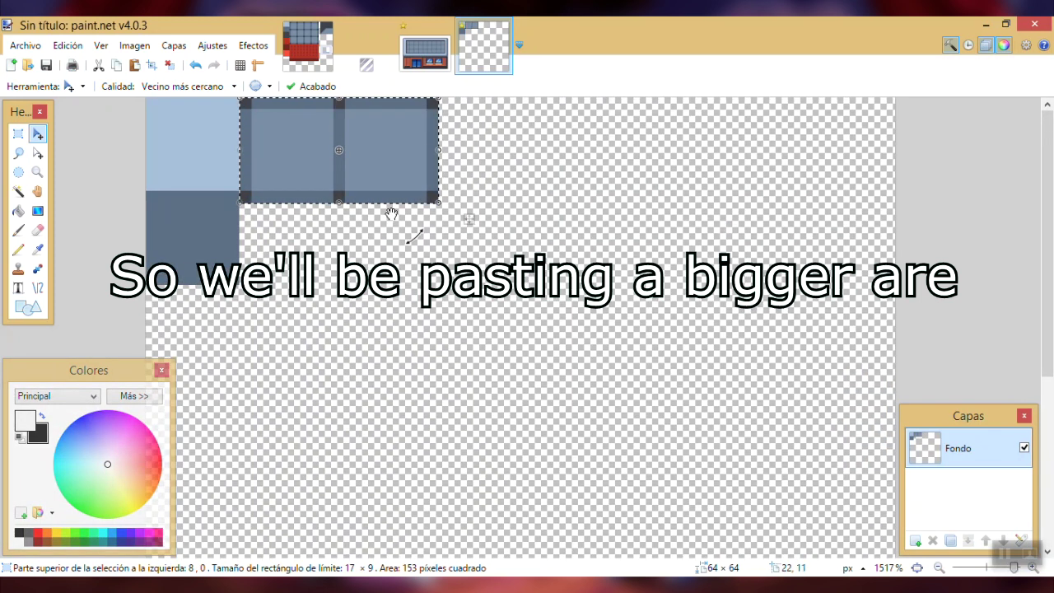
drag(343, 201, 344, 190)
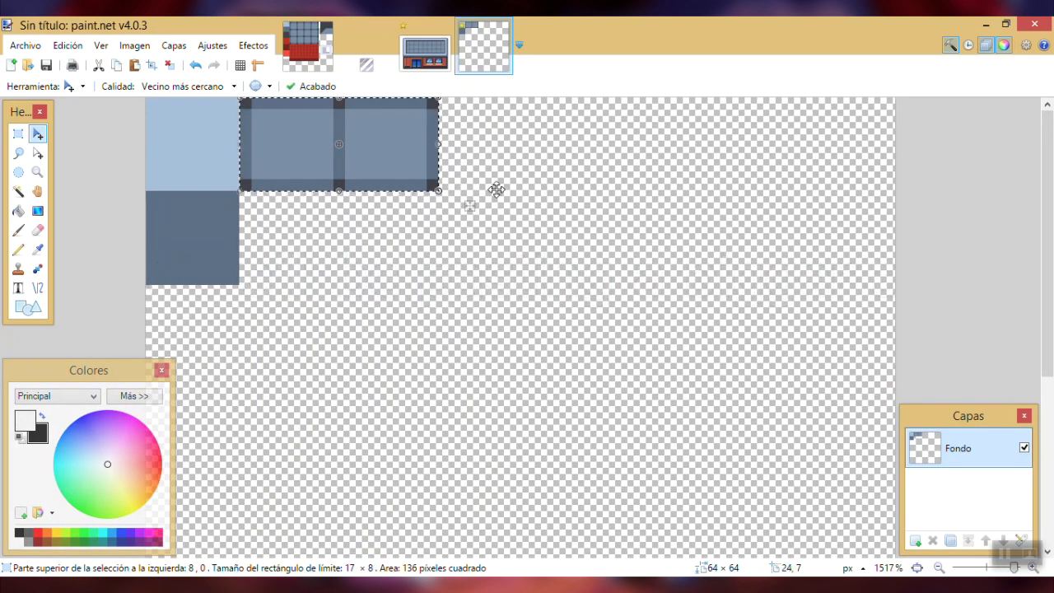
drag(445, 142, 434, 143)
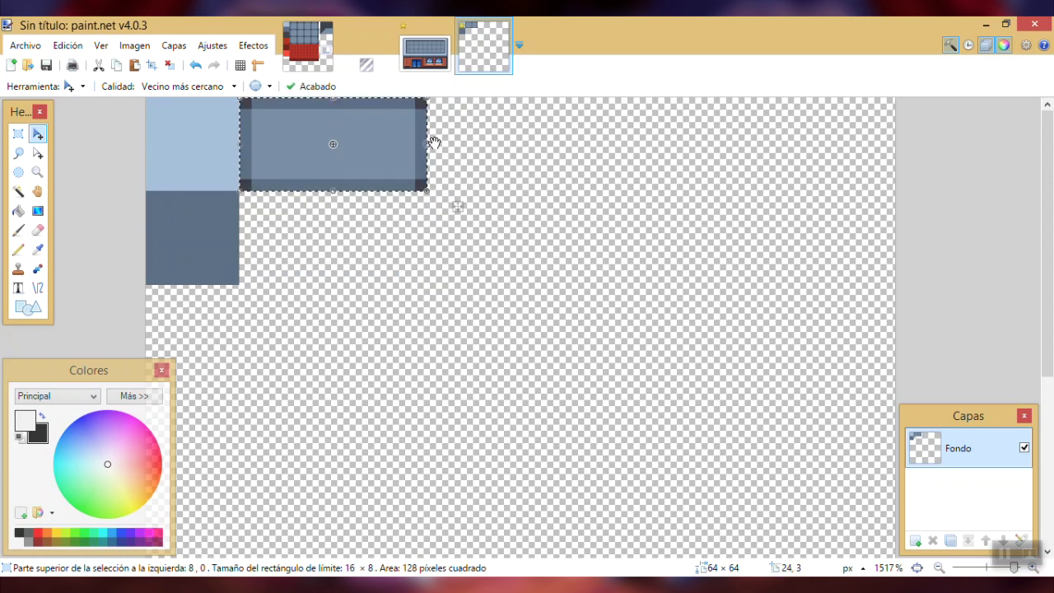
key(s)
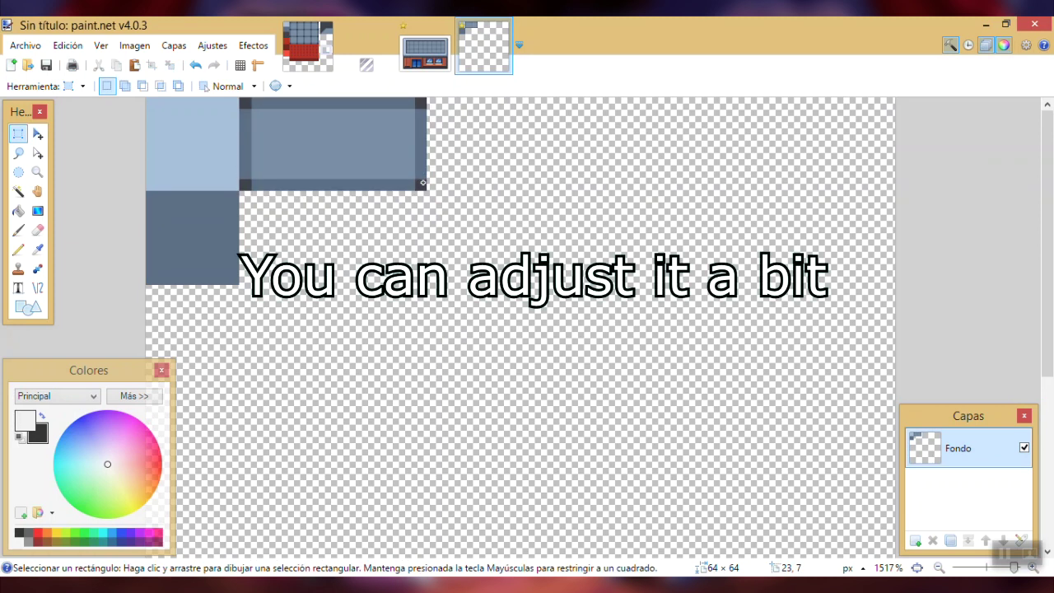
key(ctrl+z)
key(ctrl+z)
key(ctrl+z)
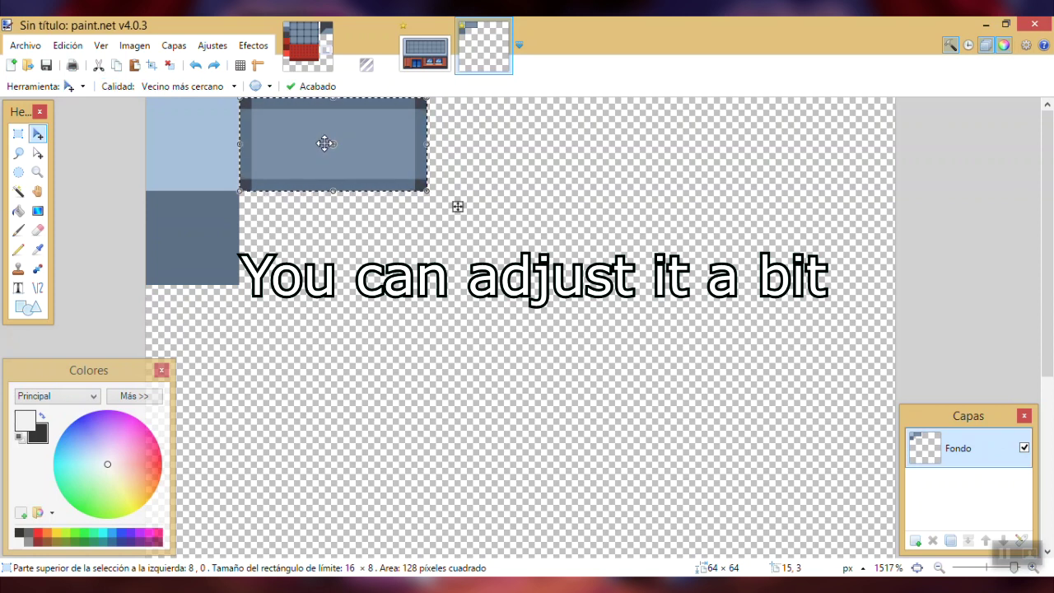
Select a 4 × 8 px strip around the roof patch's middle grid line and shift it one pixel left.
key(s)
drag(339, 179, 310, 93)
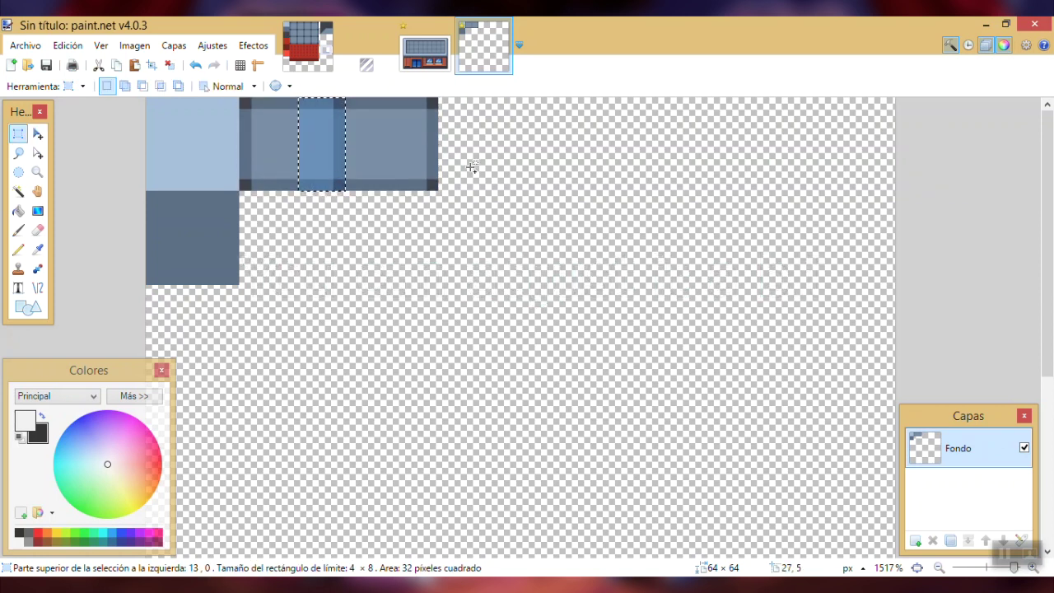
key(m)
key(Left)
Move the 8 × 8 px roof tile against the first one so it starts at 16, 0 with a 2 px line between them.
key(s)
drag(286, 146, 244, 100)
key(m)
drag(469, 154, 575, 156)
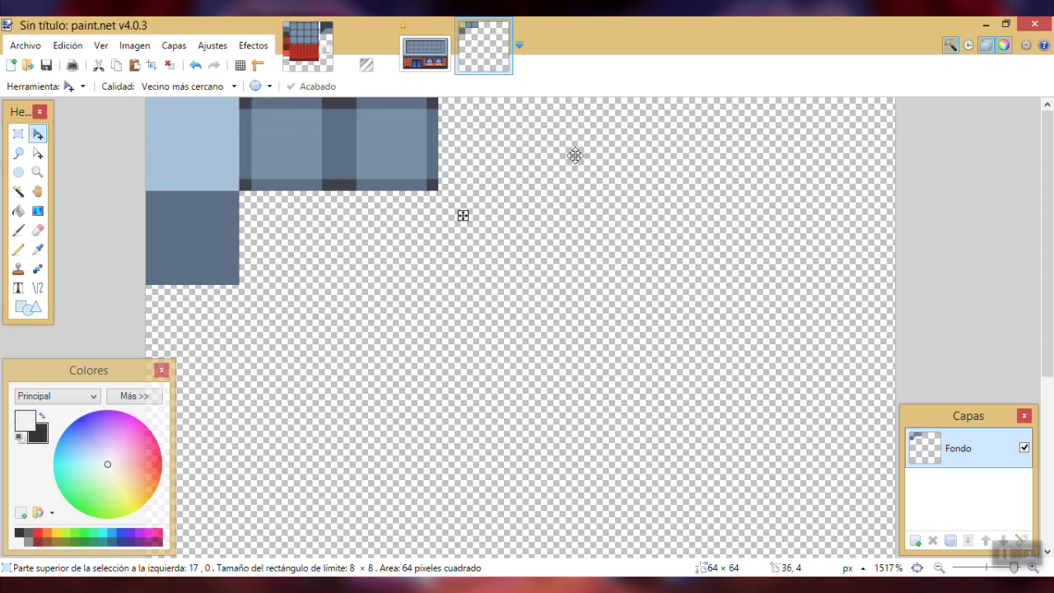
key(Left)
key(s)
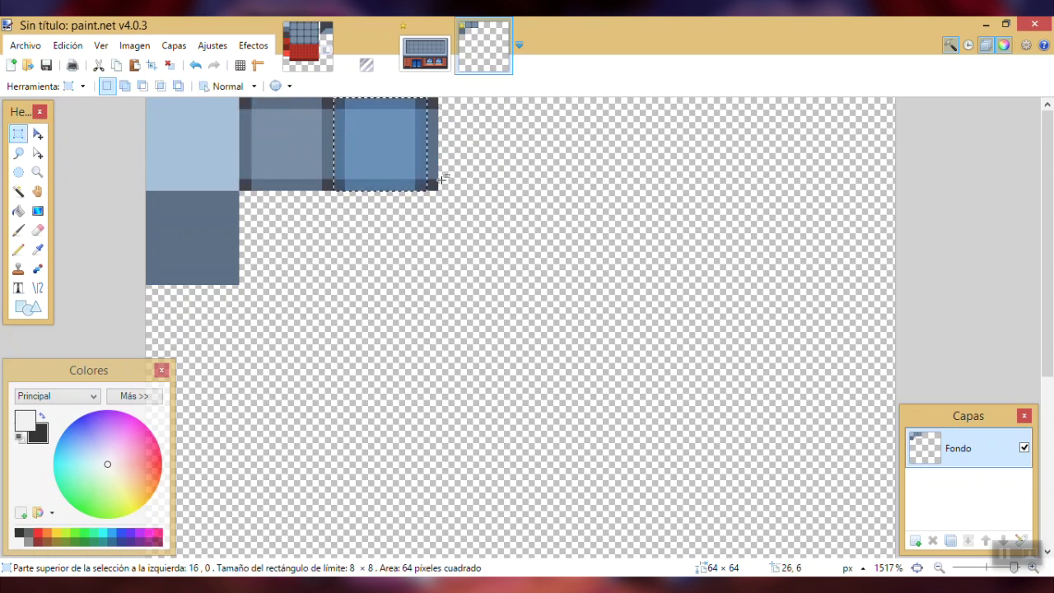
Duplicate the 16 × 8 px roof tile row directly below itself so the horizontal grid line is 2 px thick.
drag(423, 188, 251, 101)
key(m)
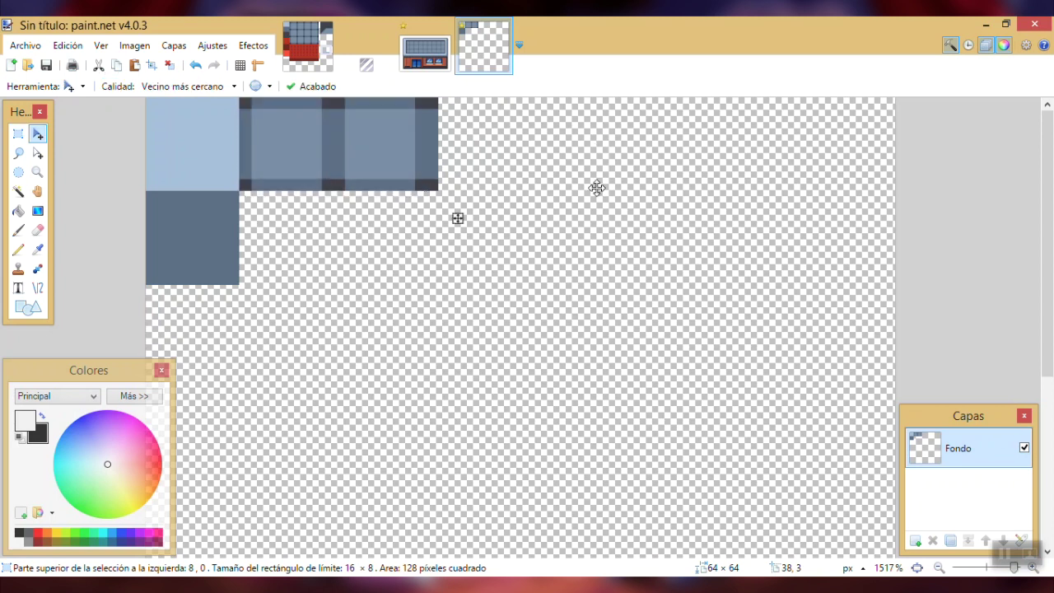
ctrl+drag(596, 186, 602, 250)
key(Up)
key(s)
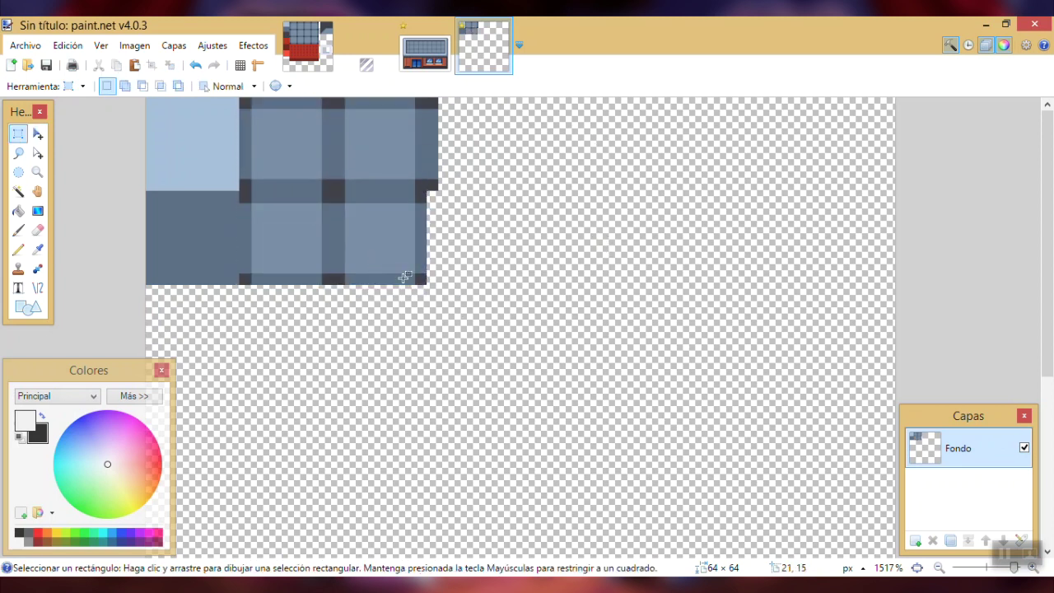
Duplicate the 16 × 16 px roof block to extend the grid to four columns by three rows, and deselect it.
drag(425, 284, 243, 101)
key(m)
ctrl+drag(560, 173, 583, 231)
key(ctrl+d)
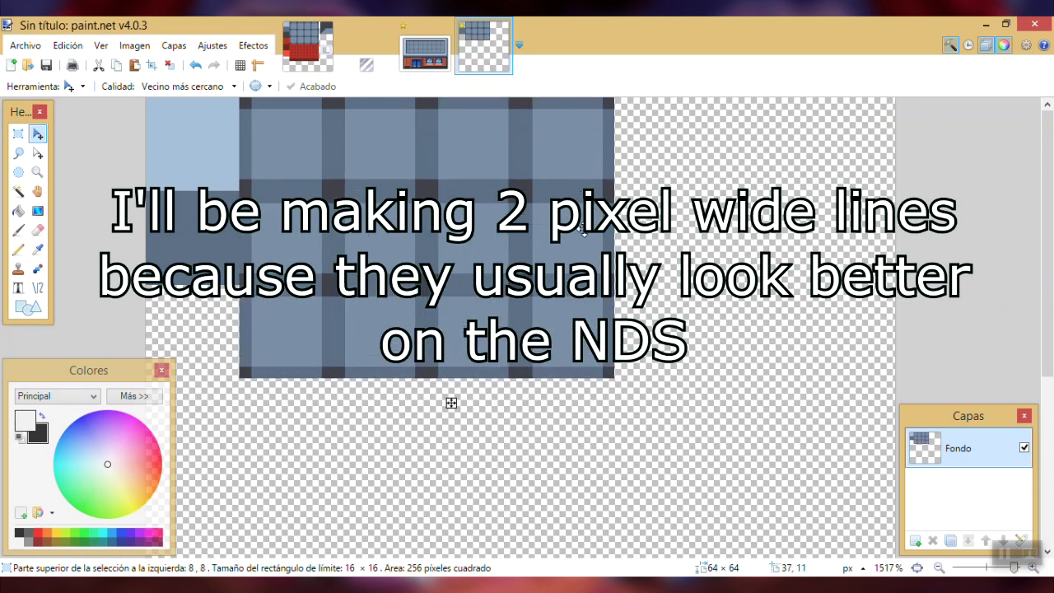
key(s)
Copy a 1 × 2 px patch of the sprite's light-red wall below the slate-blue swatch and enlarge it to 8 × 8 px.
click(416, 50)
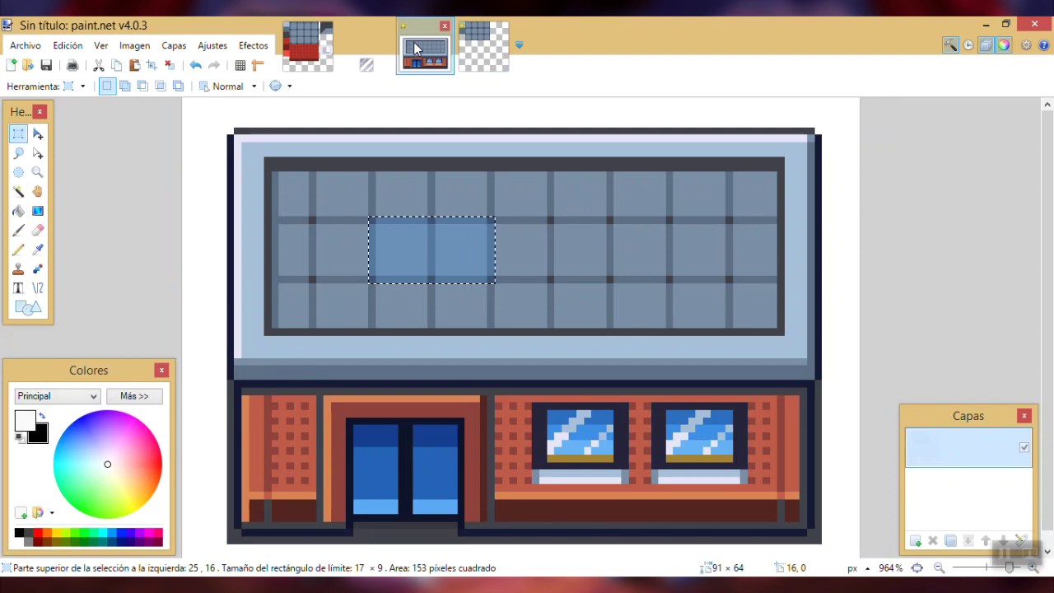
scroll(519, 247, down, 1)
ctrl+scroll(480, 394, up, 3)
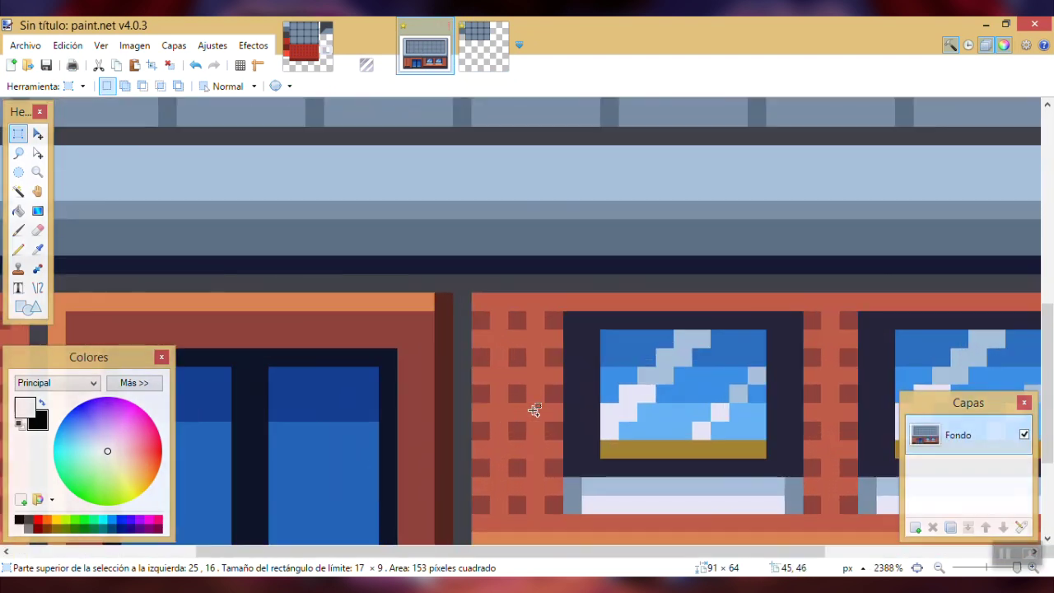
scroll(530, 396, down, 2)
drag(511, 338, 527, 371)
click(484, 61)
key(ctrl+v)
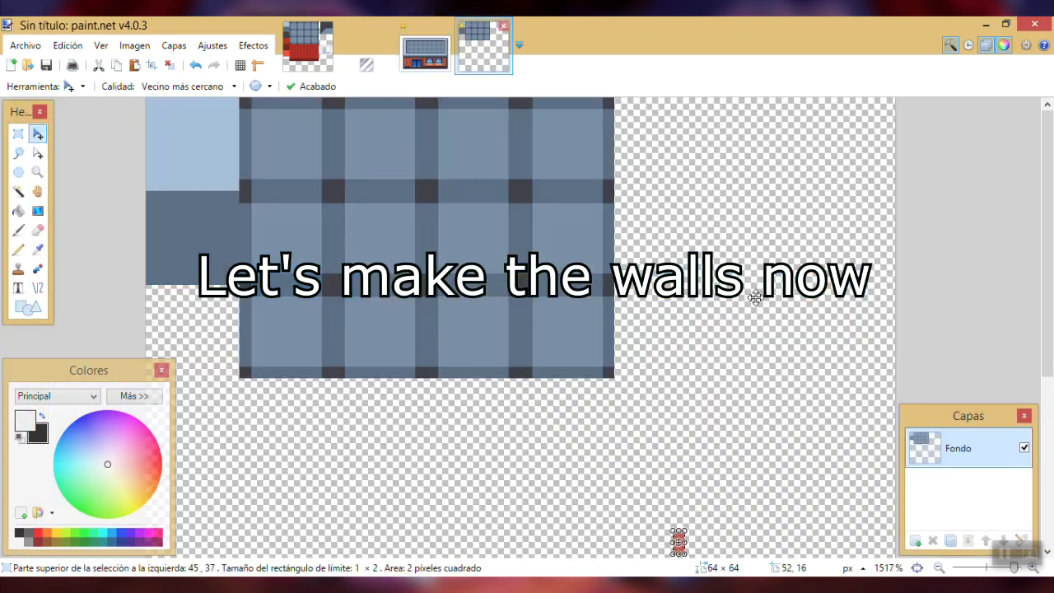
drag(755, 299, 300, 133)
scroll(453, 264, down, 2)
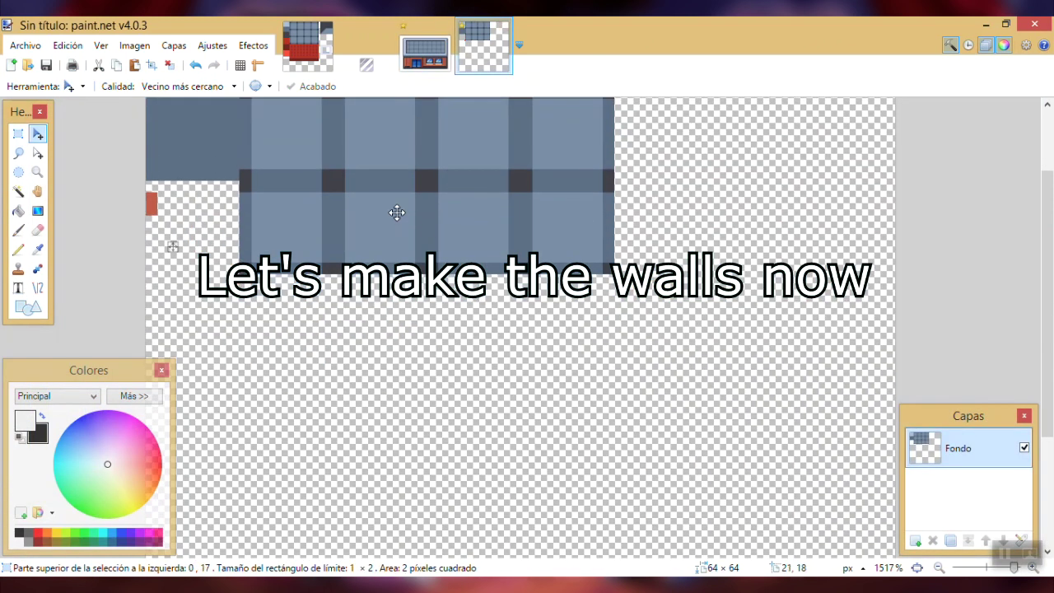
drag(169, 205, 262, 297)
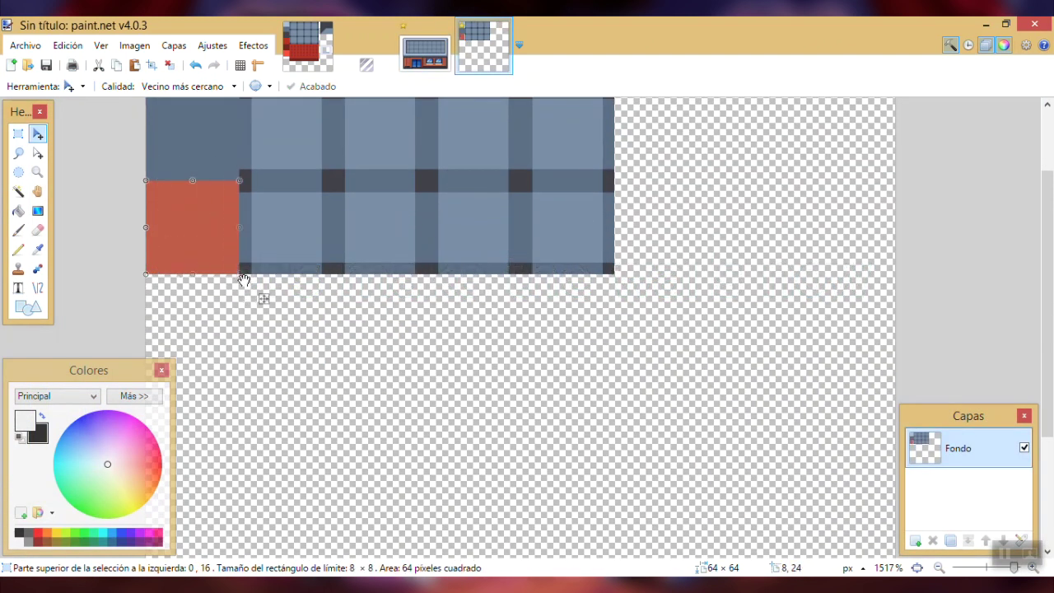
key(s)
Add an 8 × 8 px dark-red swatch from the sprite's wall below the light-red one, with a light-red 8 × 8 px tile beside it.
click(425, 52)
drag(493, 393, 528, 430)
drag(493, 337, 508, 352)
key(ctrl+c)
click(484, 48)
key(ctrl+v)
scroll(473, 219, down, 3)
drag(472, 219, 389, 242)
drag(159, 206, 242, 288)
click(425, 51)
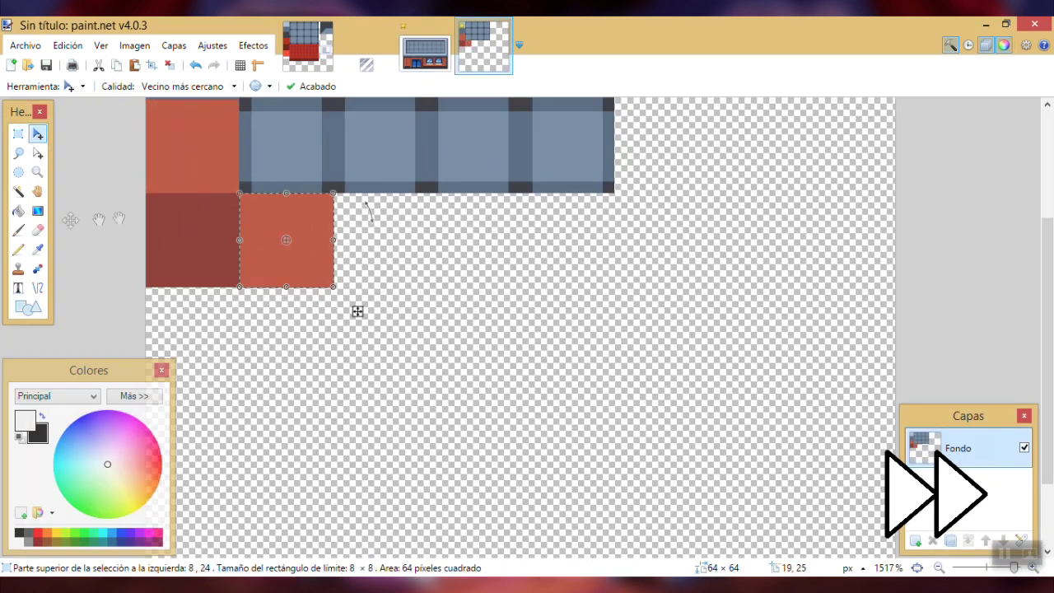
Sample the dark red and pencil four 2 × 2 px squares onto the light-red tile.
key(k)
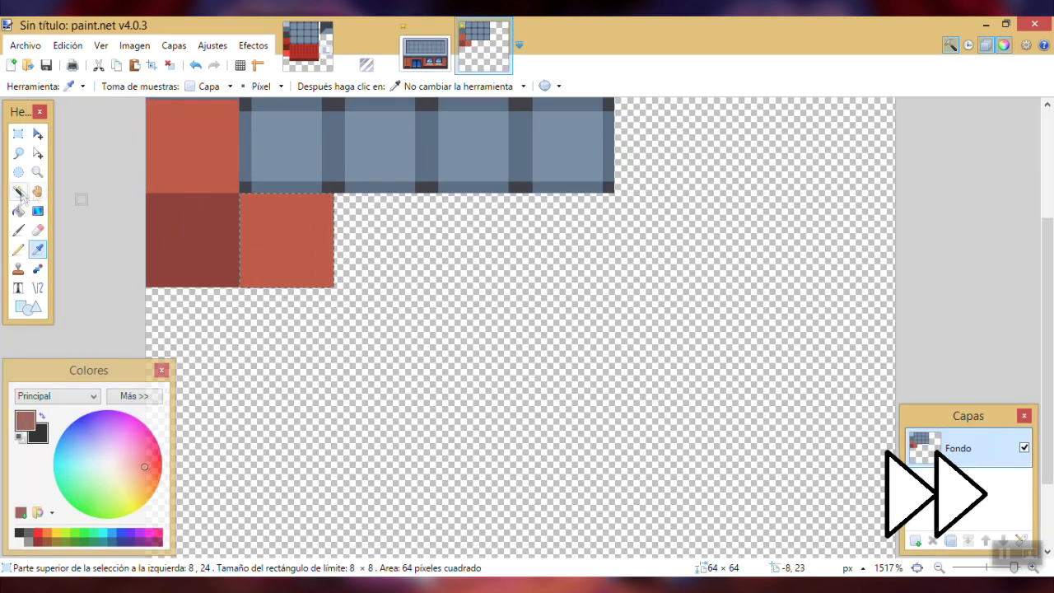
click(198, 247)
key(p)
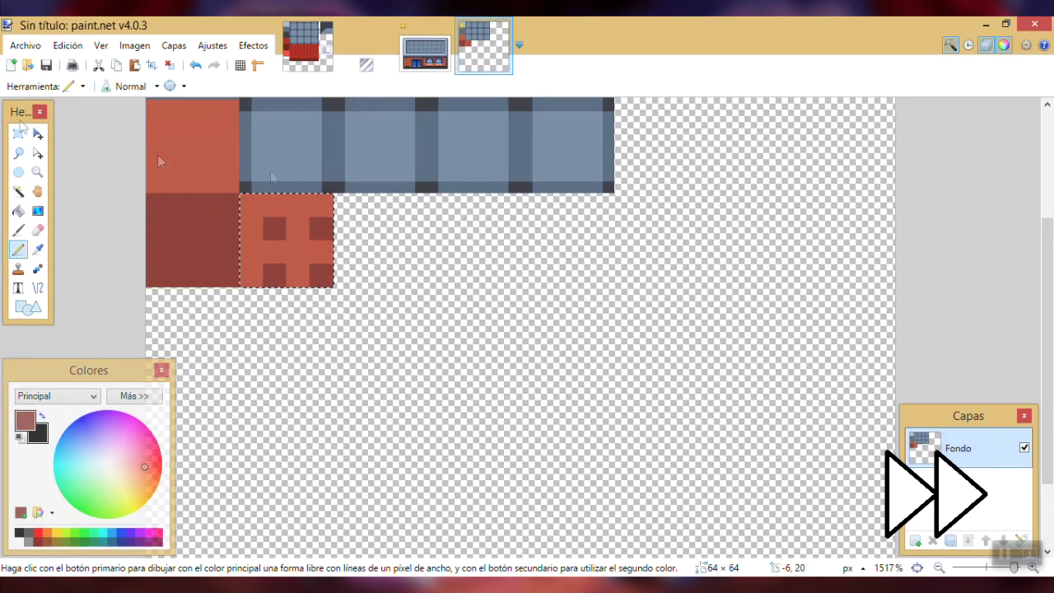
Duplicate the dotted red wall tile and place the copy flush against its right edge.
click(18, 134)
key(ctrl+c)
key(ctrl+v)
key(ctrl+Right)
key(Left)
key(Left)
Duplicate the two-tile wall row downward twice to build a block three tiles high.
click(18, 133)
drag(244, 199, 421, 283)
key(ctrl+c)
key(ctrl+v)
key(ctrl+Down)
key(Up)
drag(530, 263, 529, 251)
key(ctrl+c)
key(ctrl+v)
drag(530, 186, 528, 280)
key(s)
Duplicate the three-tile-high wall block to its right, matching the roof grid's 32 px width.
drag(422, 469, 246, 198)
key(ctrl+c)
key(ctrl+v)
drag(636, 216, 809, 214)
key(s)
Copy a strip of the sprite's orange and dark-red door frame into the texture below the dark-red swatch.
click(425, 52)
ctrl+scroll(468, 308, down, 8)
ctrl+scroll(505, 372, up, 4)
scroll(380, 268, down, 3)
drag(380, 268, 321, 293)
key(ctrl+c)
click(476, 55)
key(ctrl+v)
drag(741, 271, 865, 85)
scroll(853, 129, down, 4)
drag(853, 129, 350, 359)
Stretch the frame strip to 8 px wide and place an 8 × 5 px copy rotated 180° below it, forming orange edges on both sides.
drag(193, 233, 194, 257)
drag(158, 226, 146, 226)
drag(228, 225, 79, 235)
drag(417, 107, 418, 156)
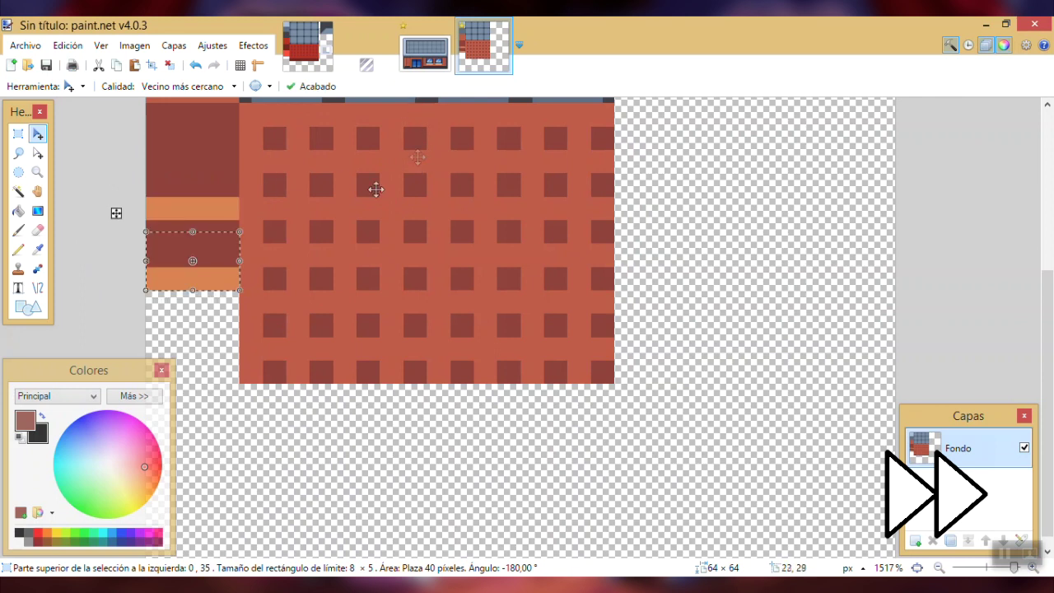
Copy a 3 × 2 px patch of the sprite's maroon wall base below the wall pattern and stretch it to about 32 × 5 px.
key(s)
drag(239, 337, 613, 360)
drag(193, 243, 228, 266)
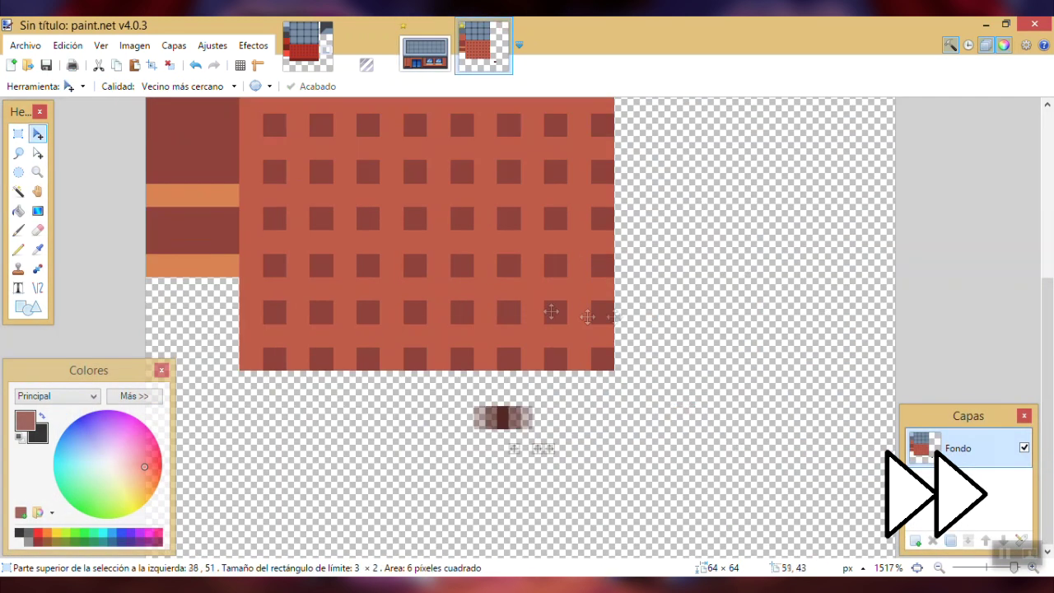
drag(504, 417, 617, 431)
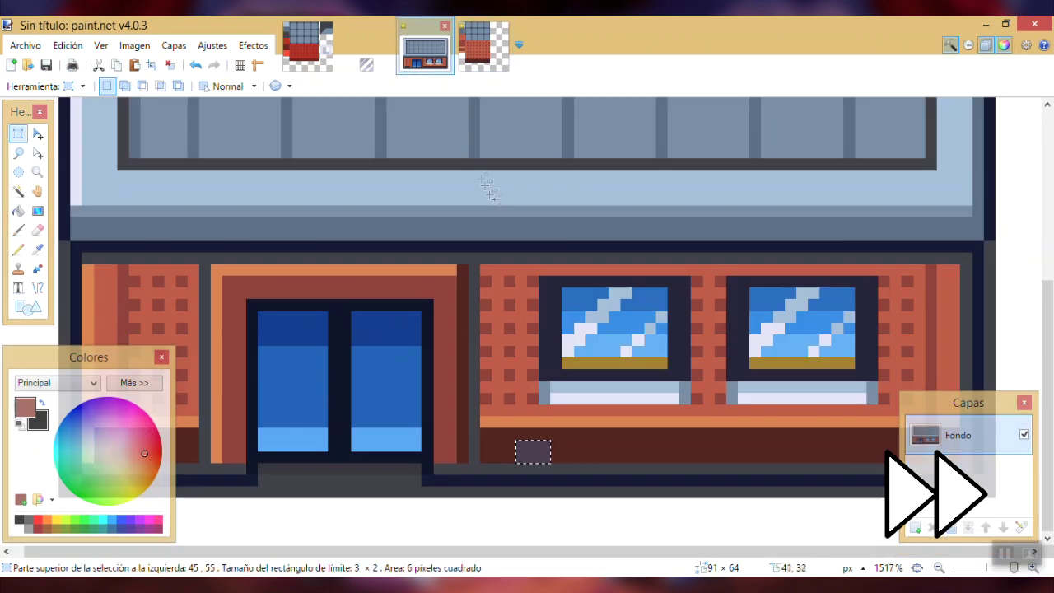
Copy one dark-grey pixel from below the sprite's door to the texture's top-right corner and enlarge it to 16 × 16 px.
middle_drag(550, 281, 538, 294)
drag(355, 493, 365, 502)
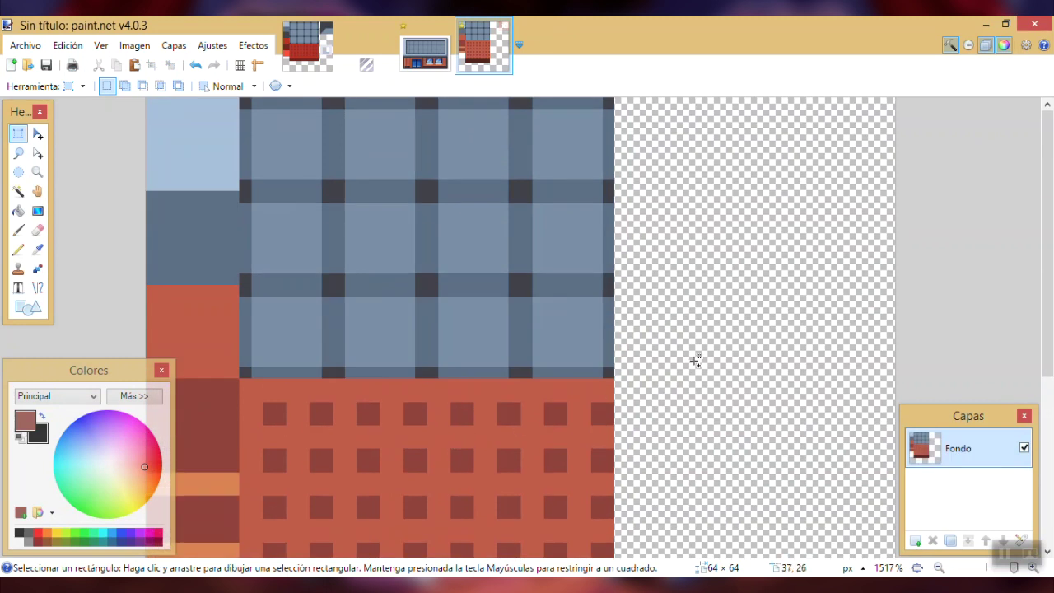
key(ctrl+v)
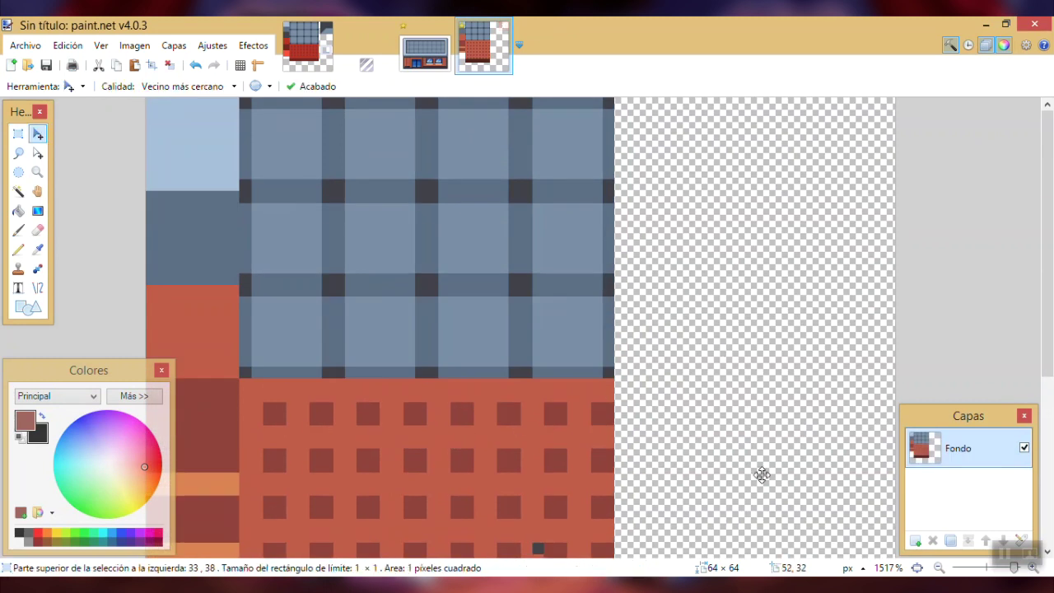
drag(964, 277, 1050, 163)
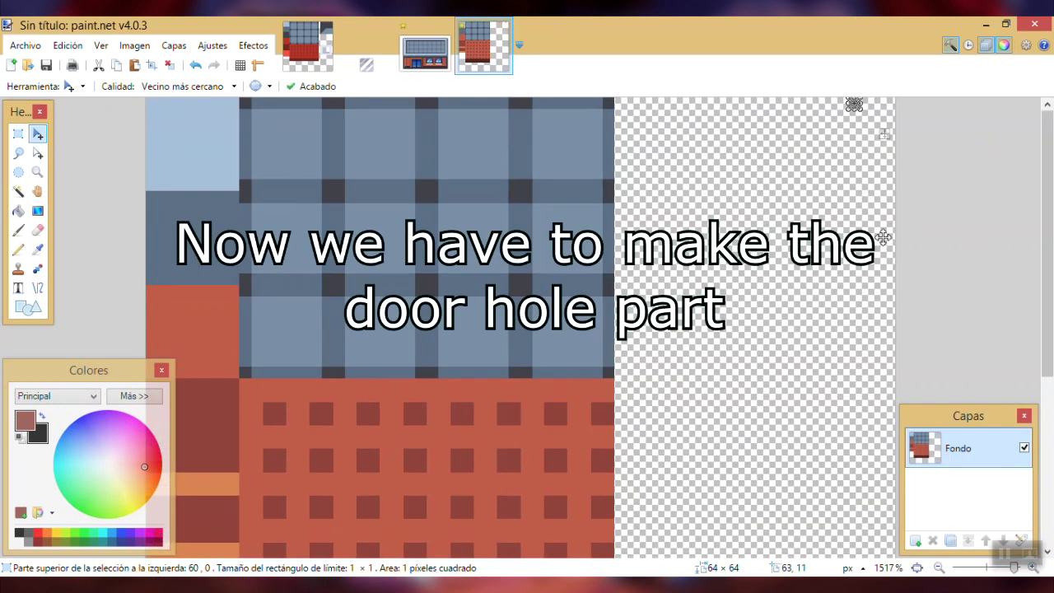
drag(887, 105, 665, 287)
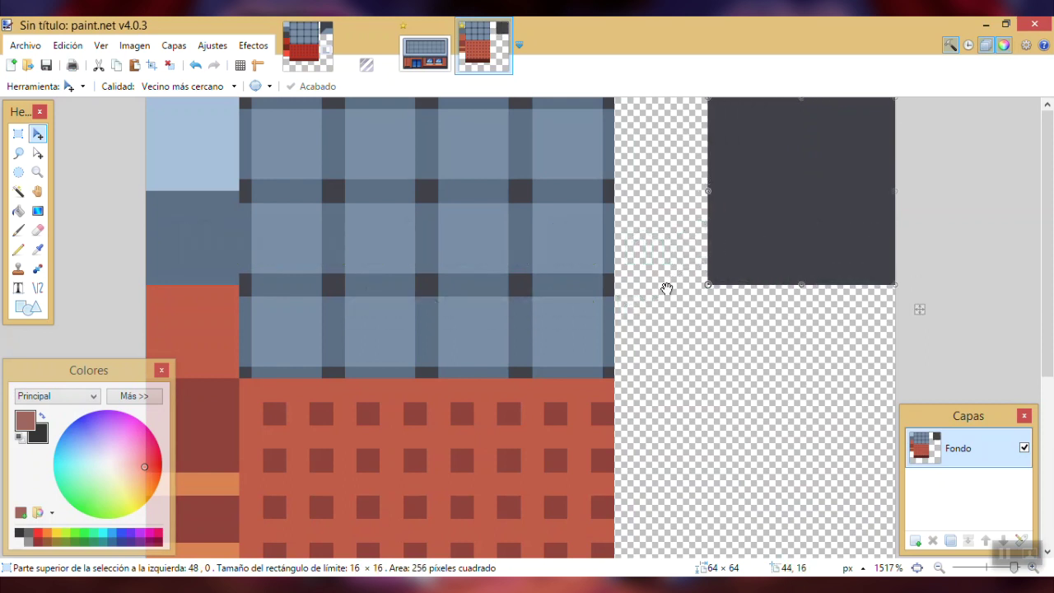
key(s)
Draw a slate-blue 45° line and a horizontal line across the dark-grey square's lower half, and fill the area beneath them with slate blue.
click(37, 250)
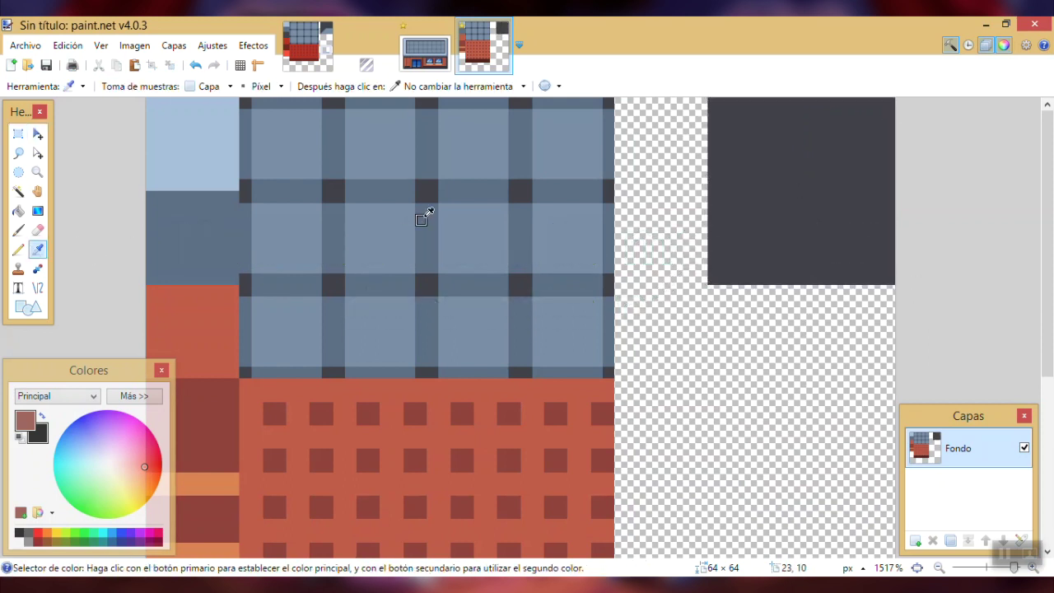
click(37, 288)
drag(712, 278, 759, 241)
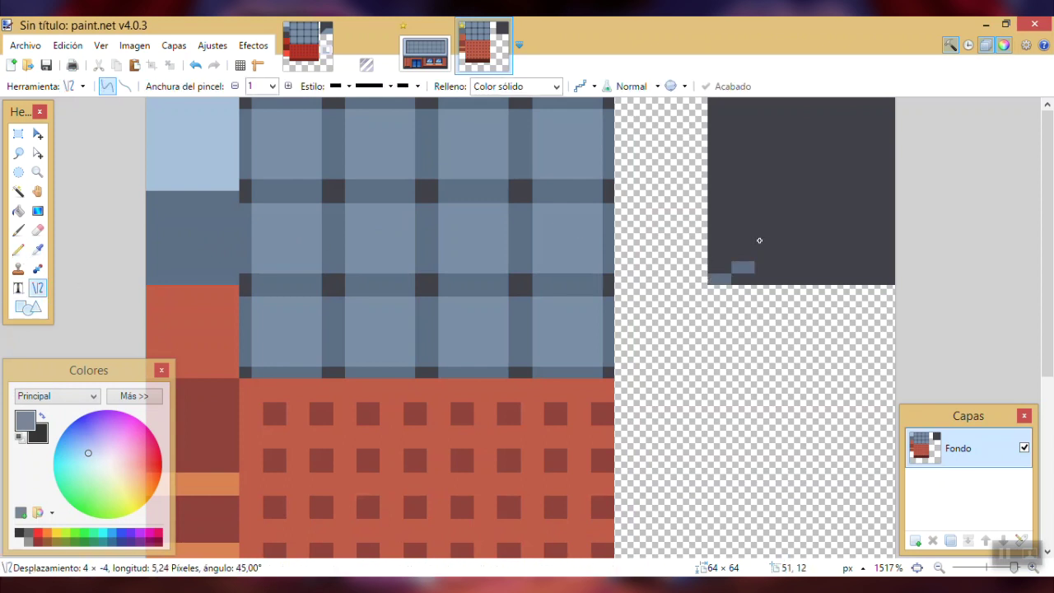
drag(794, 203, 795, 202)
drag(901, 197, 790, 197)
click(18, 211)
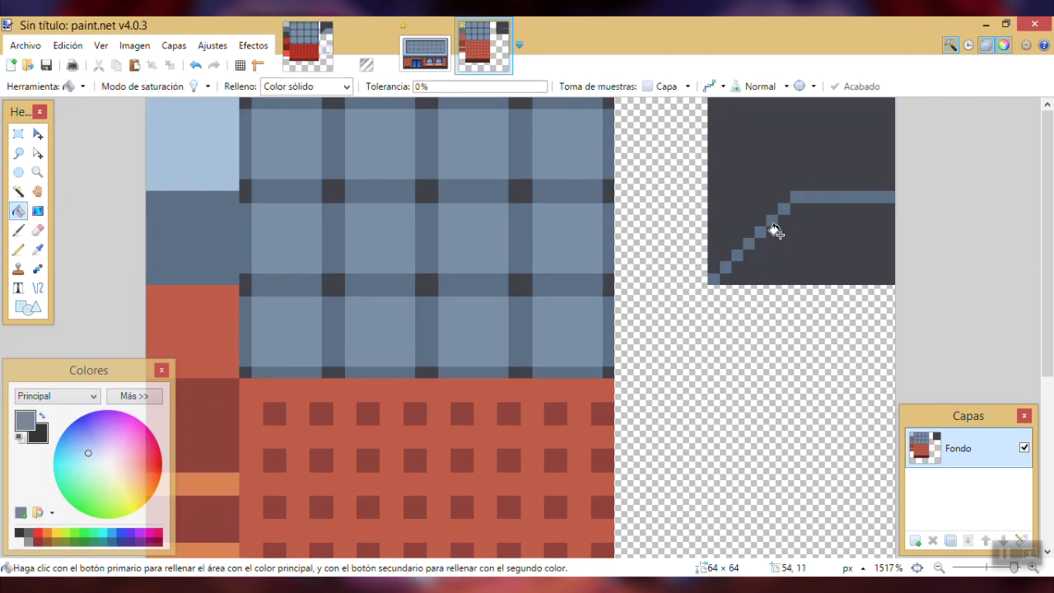
click(816, 239)
key(s)
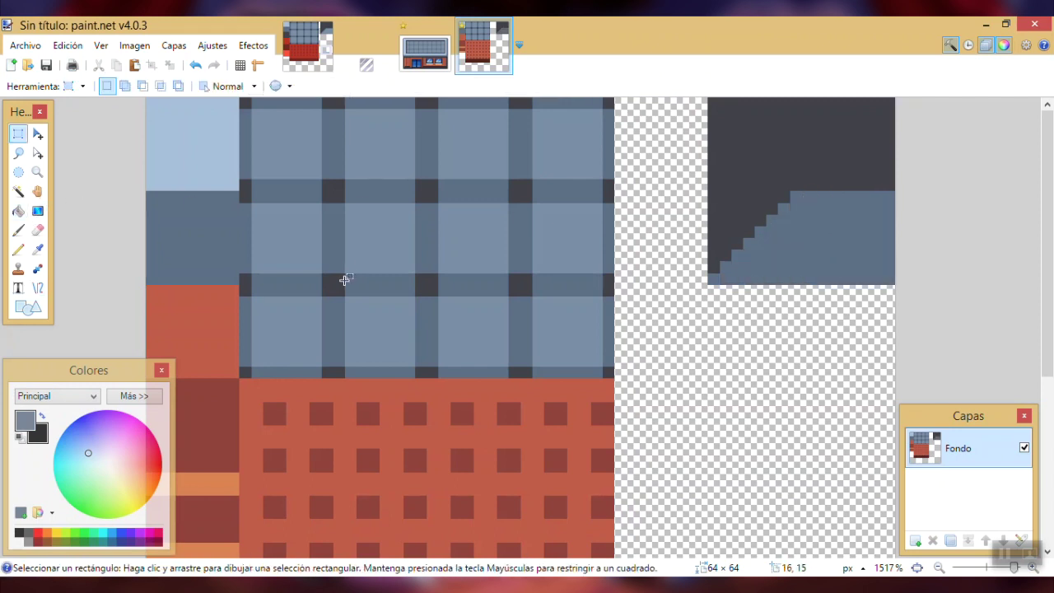
ctrl+scroll(505, 239, down, 2)
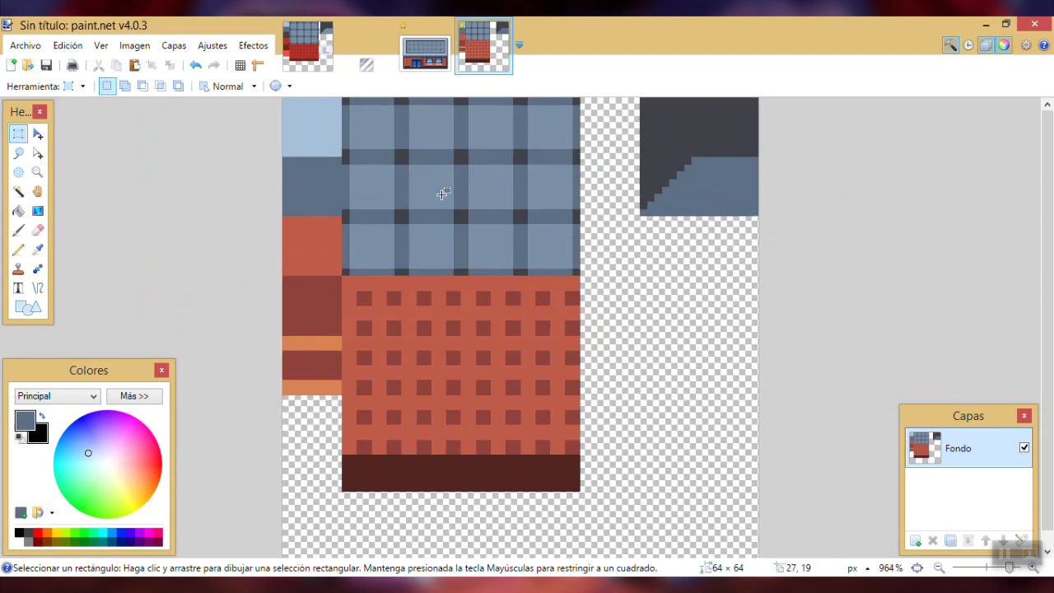
click(435, 58)
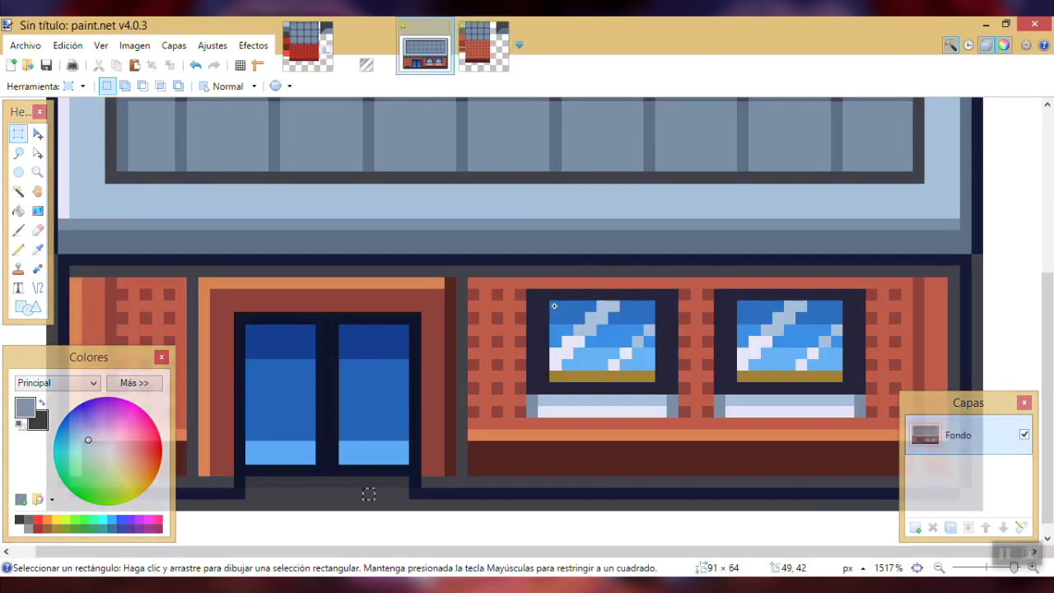
drag(552, 302, 646, 361)
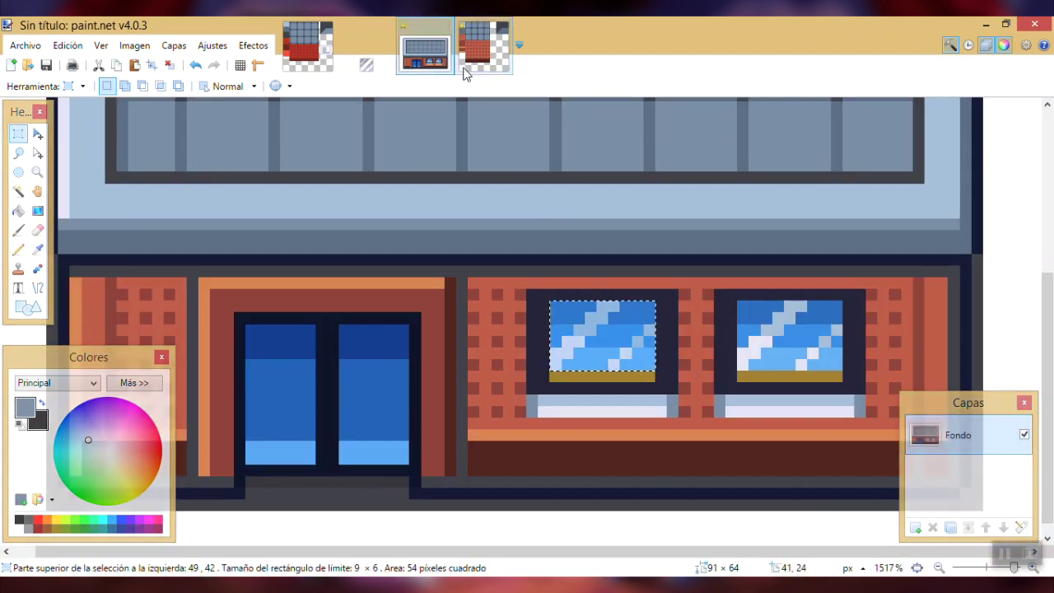
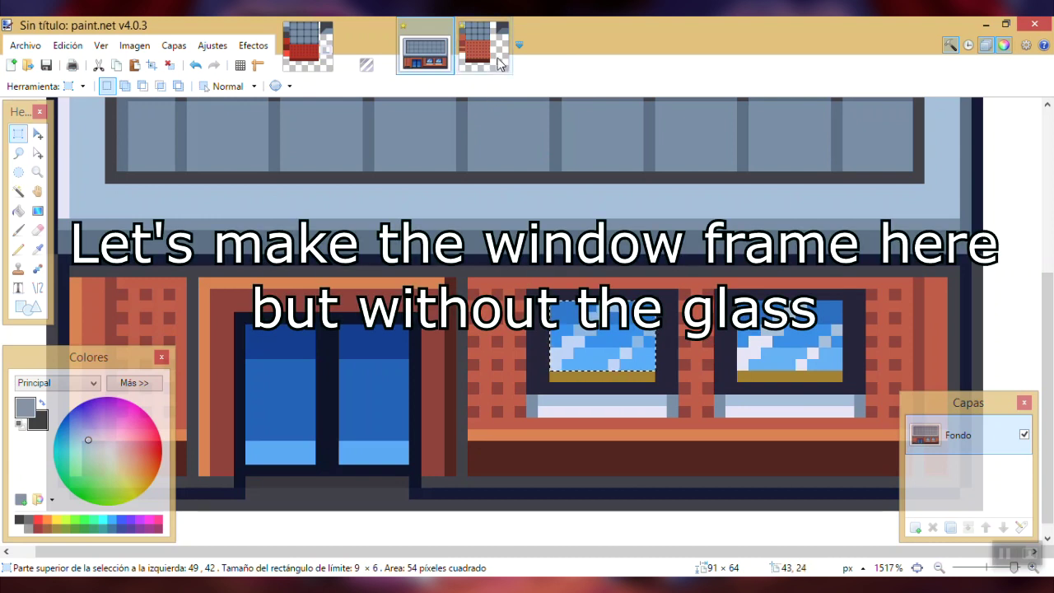
click(483, 46)
ctrl+scroll(521, 183, up, 4)
click(439, 61)
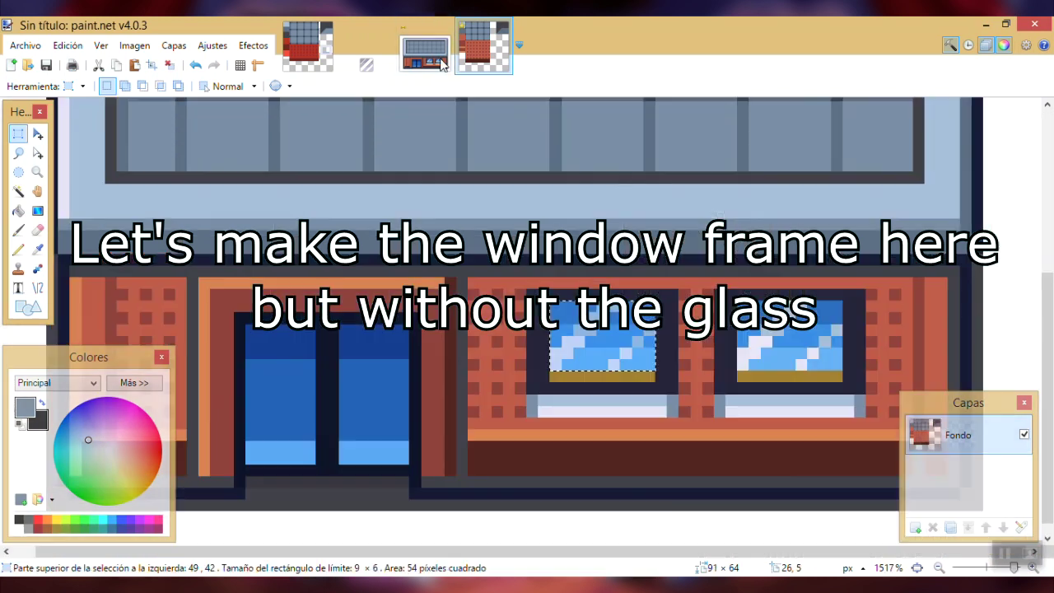
Copy a 1 × 2 px light-blue and lavender sample from the sprite's window sill into the texture's transparent area beside the roof pattern.
drag(575, 325, 583, 356)
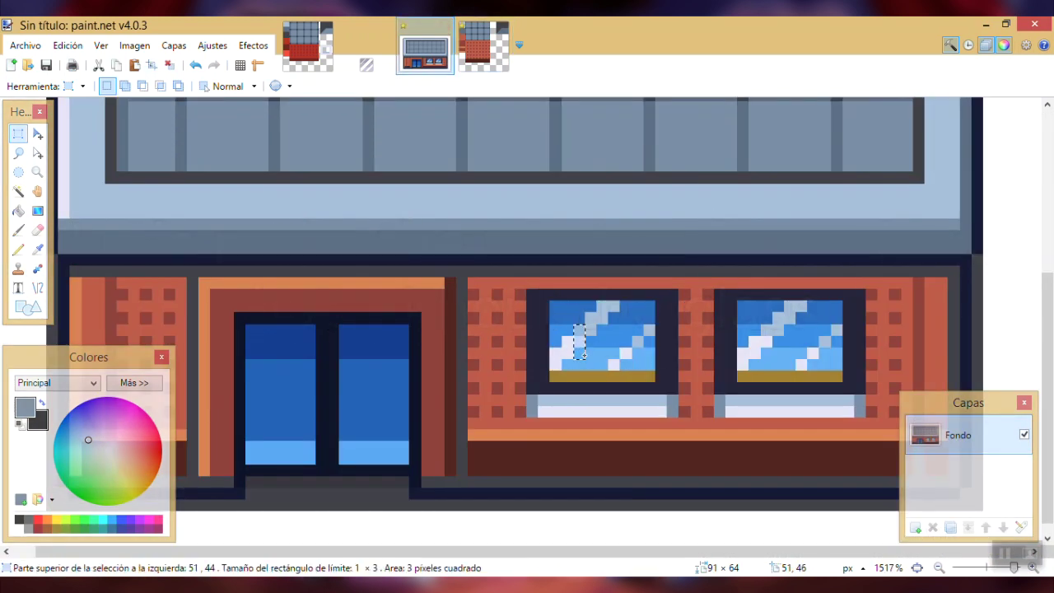
click(486, 54)
key(ctrl+v)
drag(790, 369, 652, 224)
middle_drag(816, 371, 811, 238)
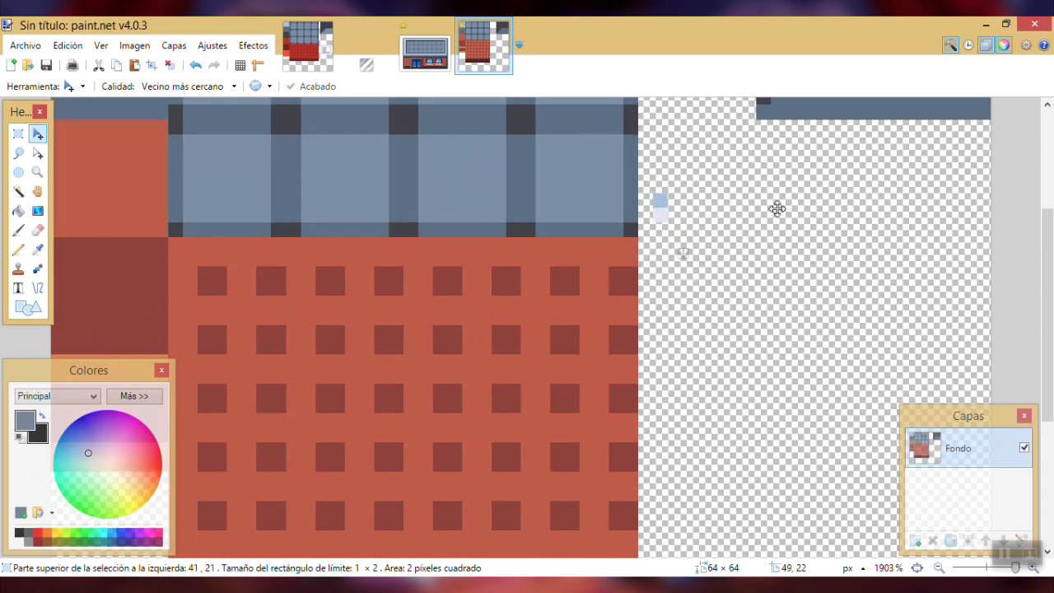
Enlarge a copy of the sample's lavender pixel to 16 × 16 px and place it directly below the dark-grey and slate-blue square.
key(s)
drag(641, 210, 672, 214)
click(665, 213)
key(m)
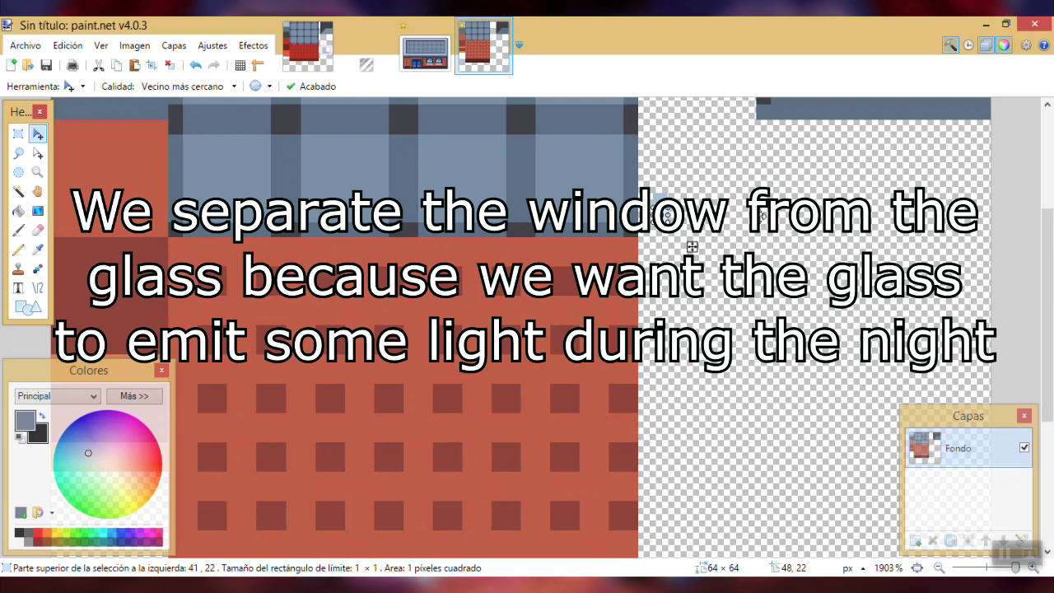
drag(654, 253, 829, 428)
drag(897, 443, 929, 471)
scroll(911, 396, up, 3)
drag(772, 275, 889, 158)
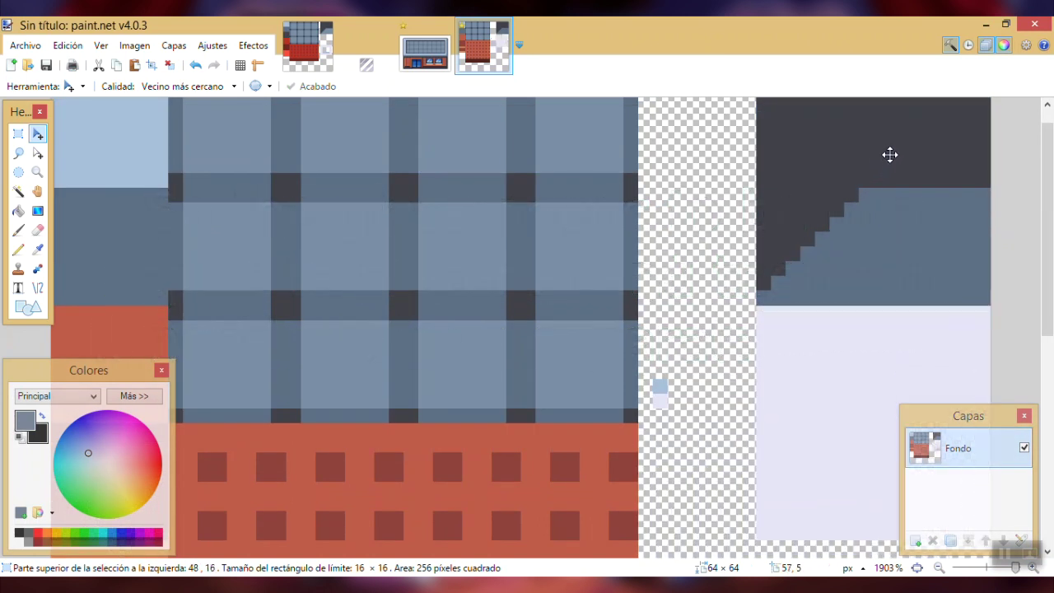
Cut a centred 10 × 10 px transparent hole in the lavender square to form the window frame.
key(s)
scroll(859, 228, down, 3)
mouse_move(786, 164)
mouse_down()
mouse_move(933, 311)
mouse_move(802, 166)
mouse_up()
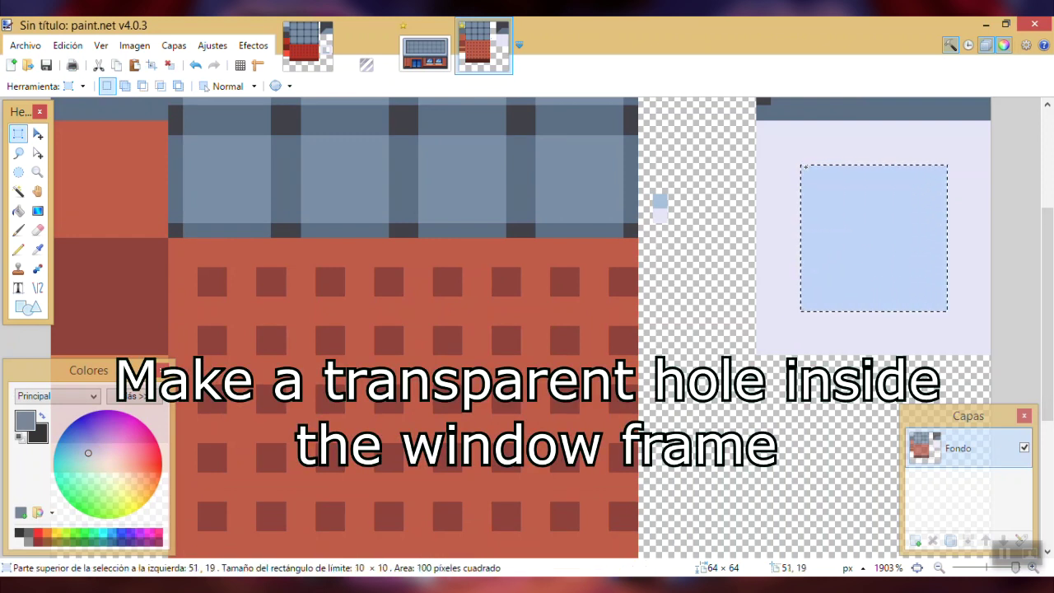
key(Delete)
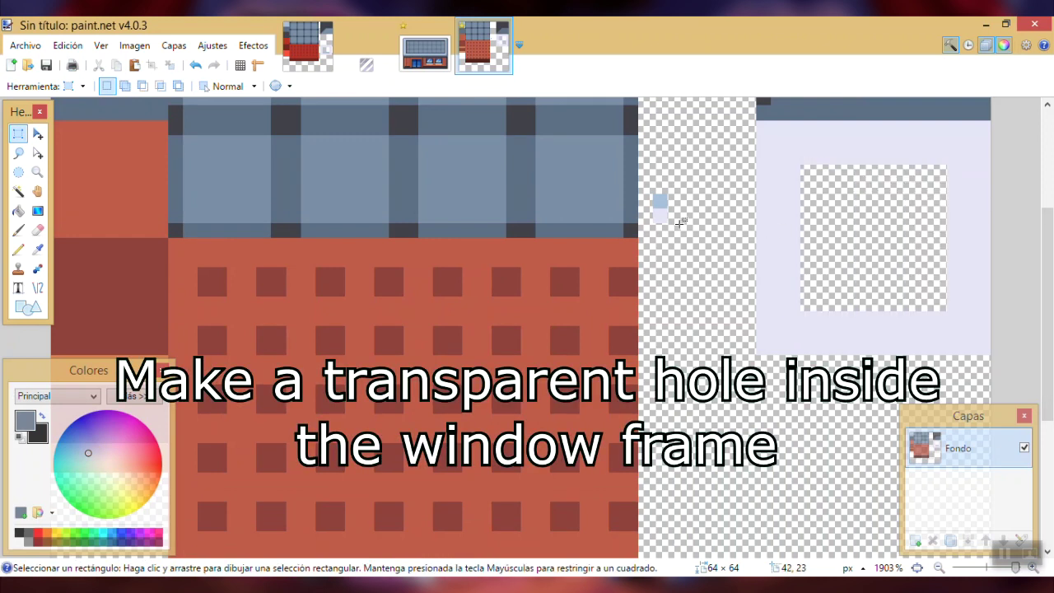
Draw a 2 px high light-blue strip along the bottom of the window hole, and erase the small colour sample beside the roof pattern.
key(k)
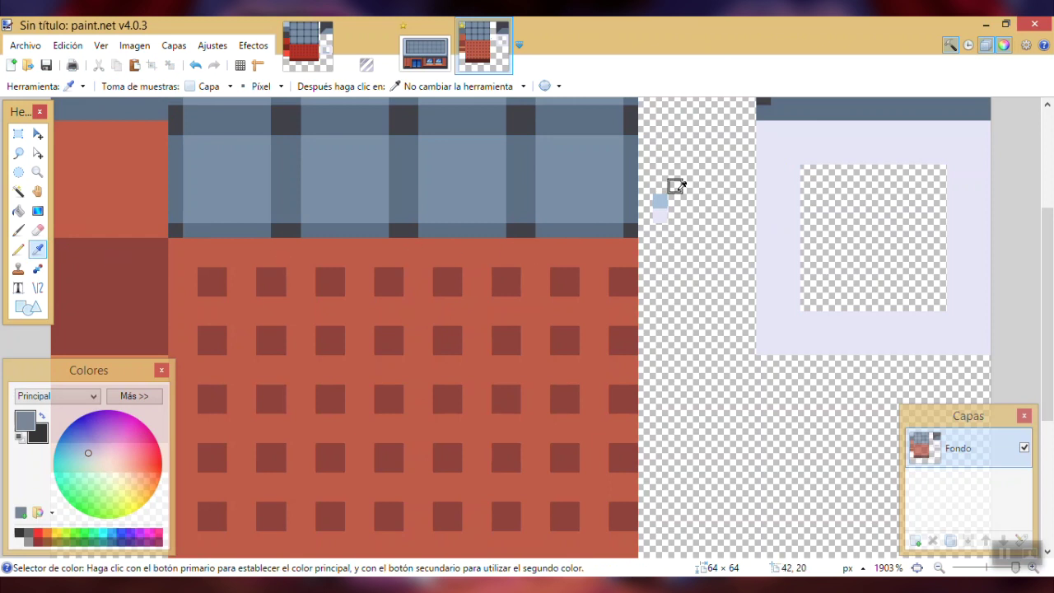
click(22, 250)
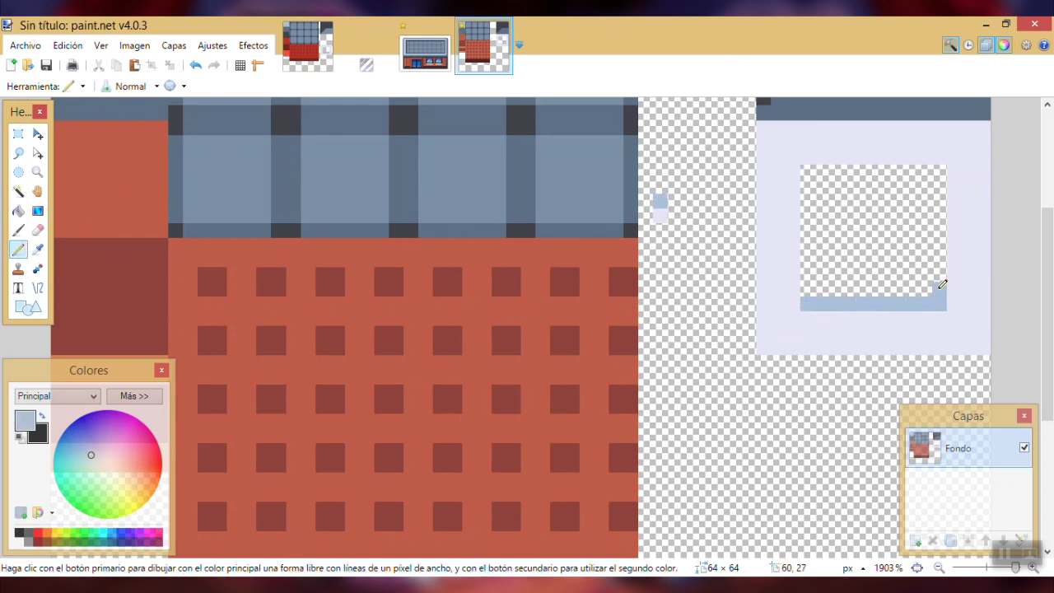
key(s)
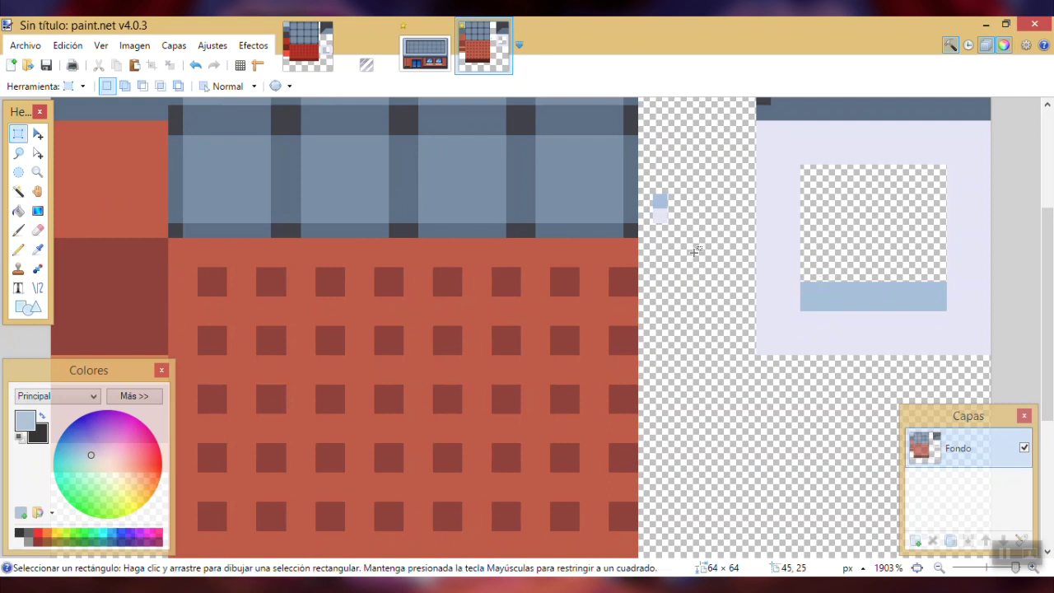
drag(697, 251, 640, 164)
key(Delete)
Save the texture as the PNG file House_tex in the Tutorial Buildings 2 folder, with auto-detected bit depth.
ctrl+scroll(563, 263, down, 3)
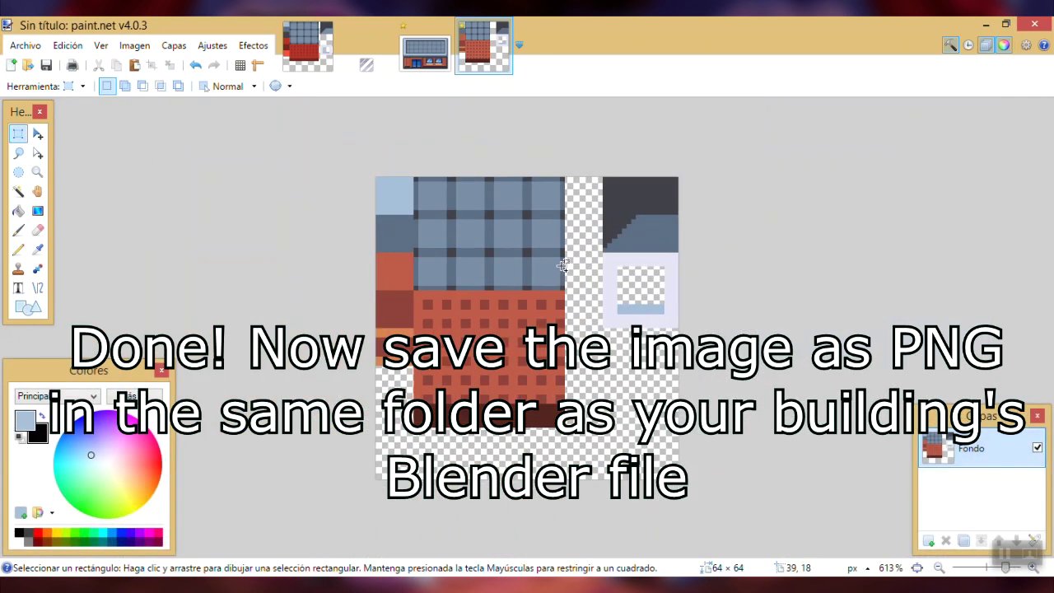
ctrl+scroll(563, 273, down, 3)
ctrl+scroll(564, 273, up, 4)
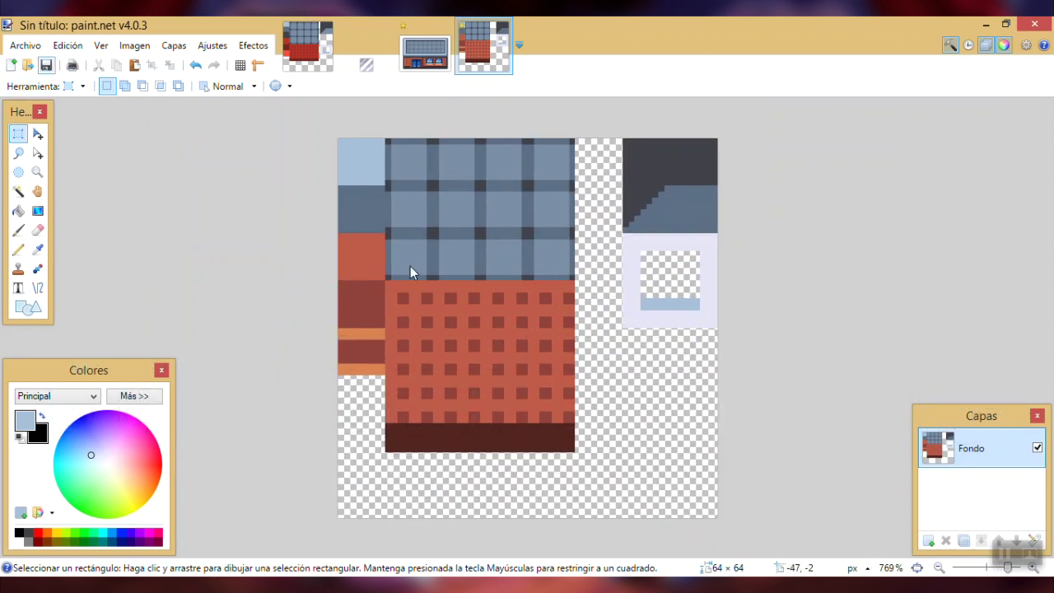
key(ctrl+s)
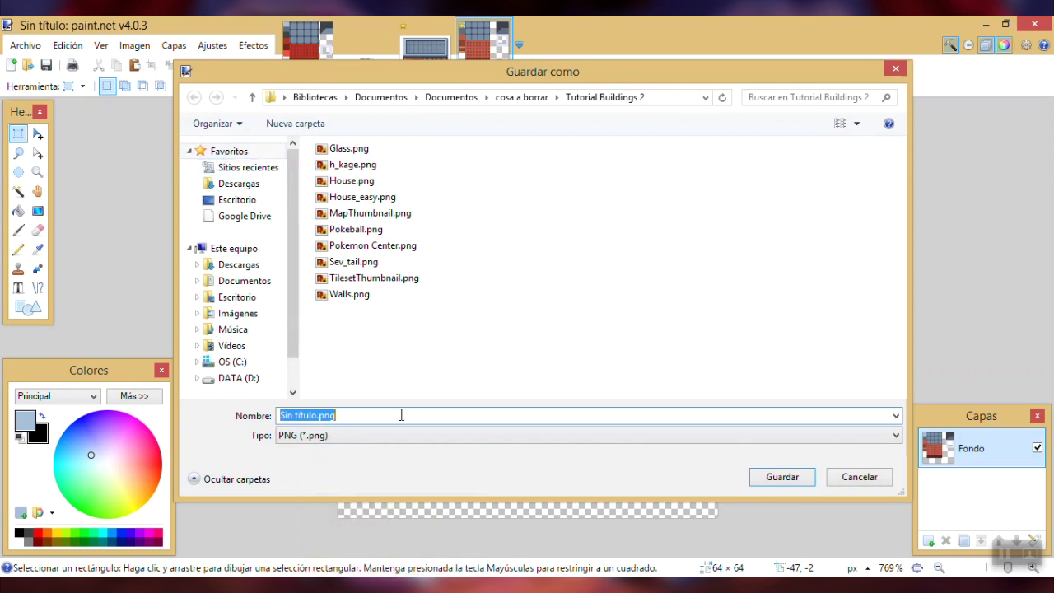
text(House_tex)
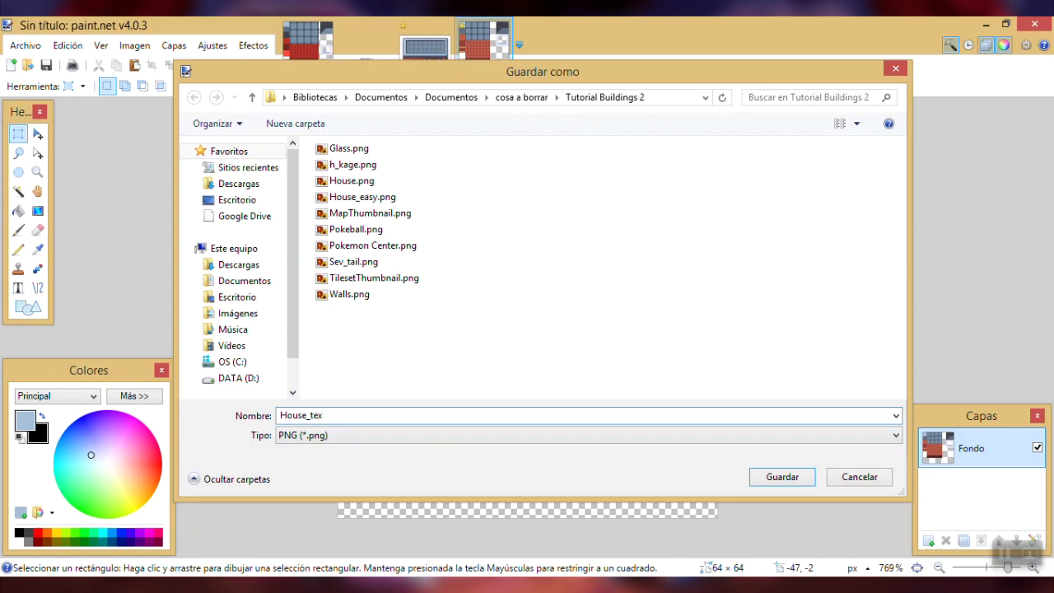
click(766, 484)
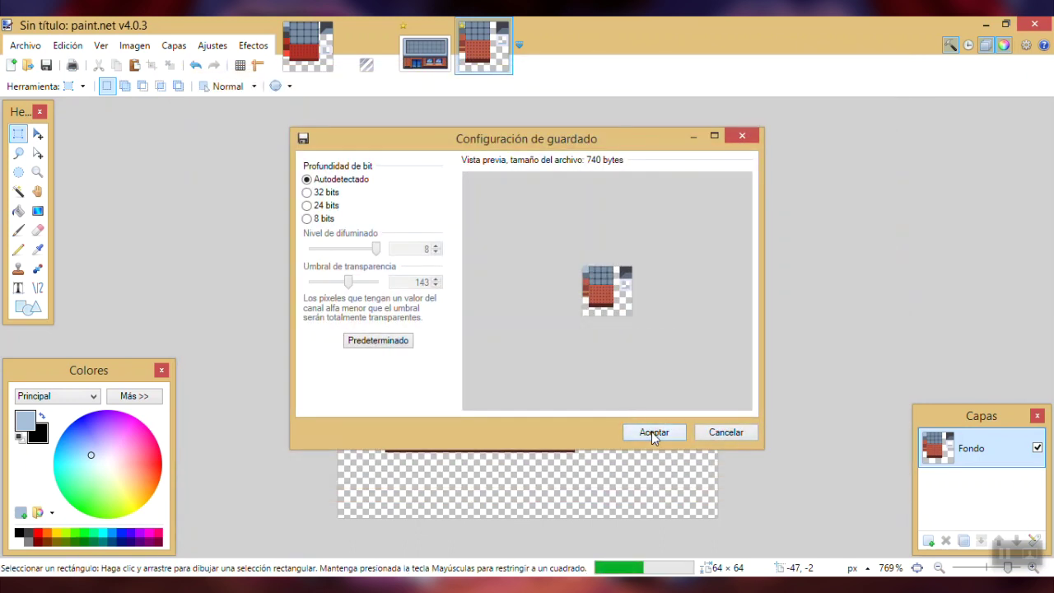
click(653, 432)
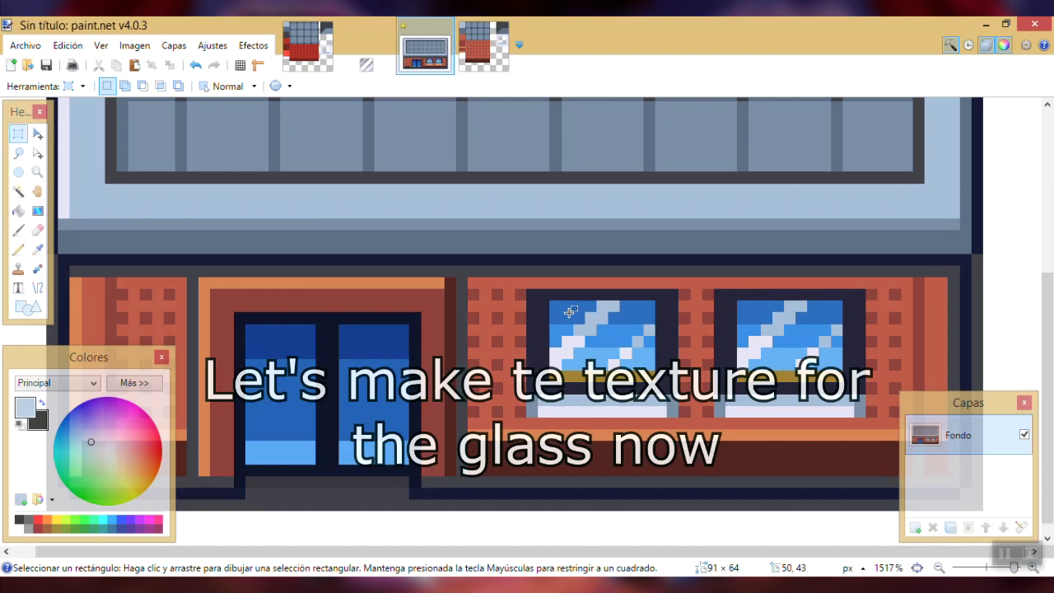
Copy the sprite's 9 × 6 px window glass into a new 16 × 16 px image and stretch it to fill the canvas.
middle_drag(564, 303, 523, 291)
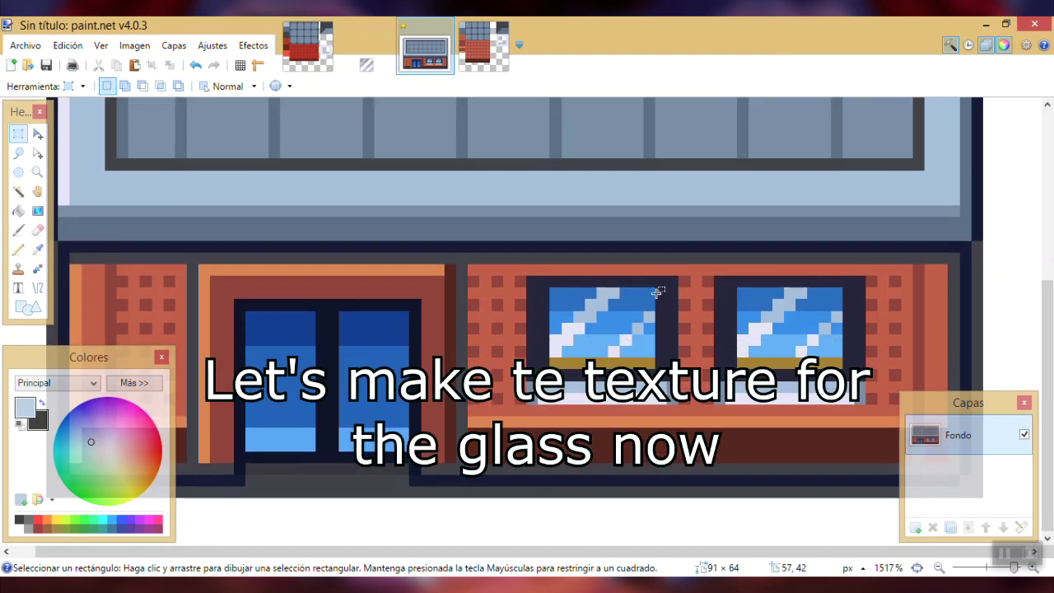
ctrl+scroll(657, 293, up, 2)
drag(647, 280, 448, 405)
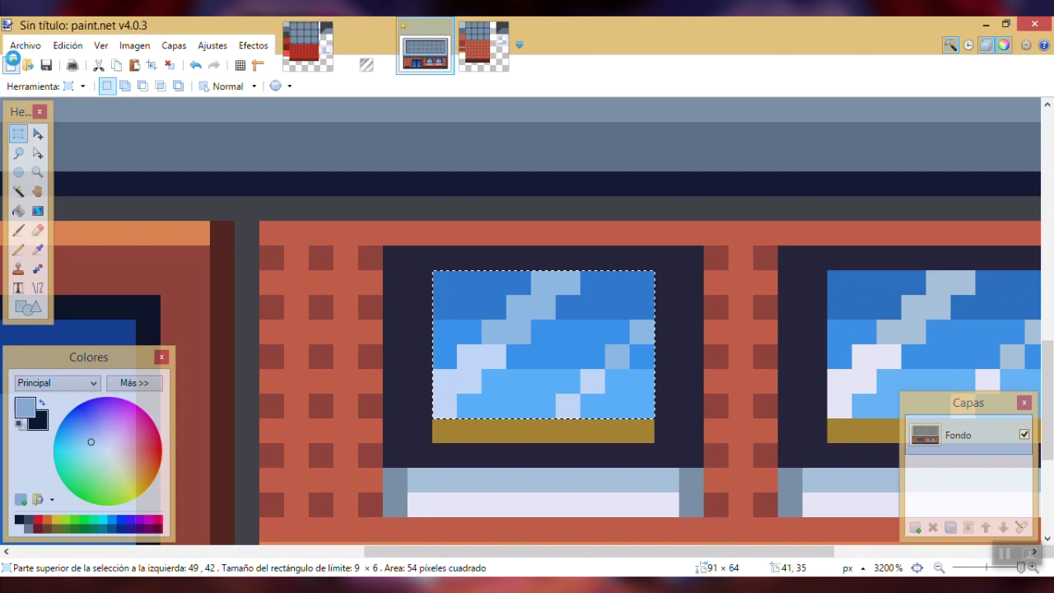
click(11, 64)
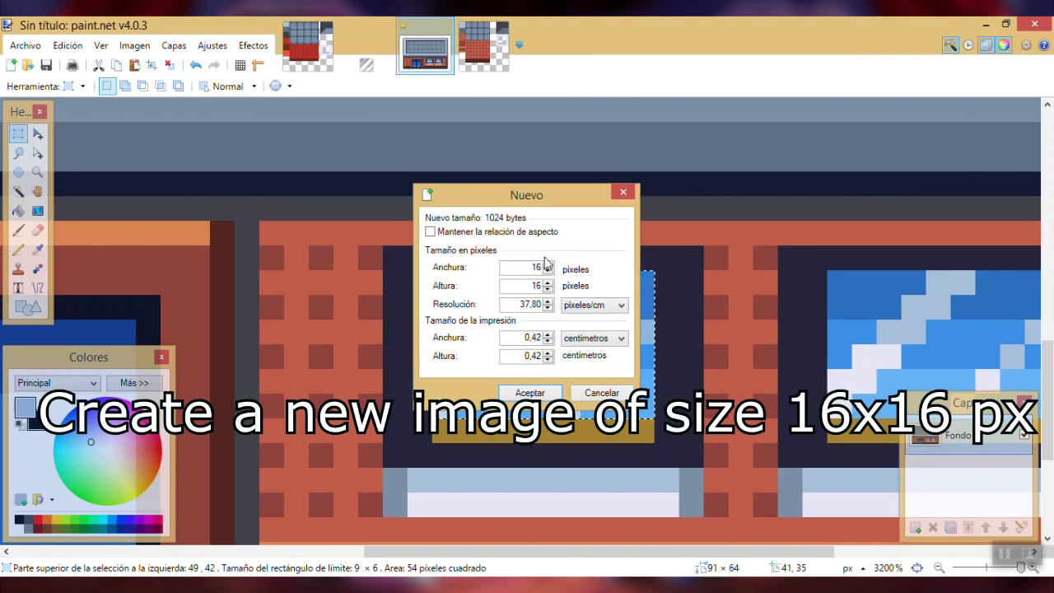
click(531, 391)
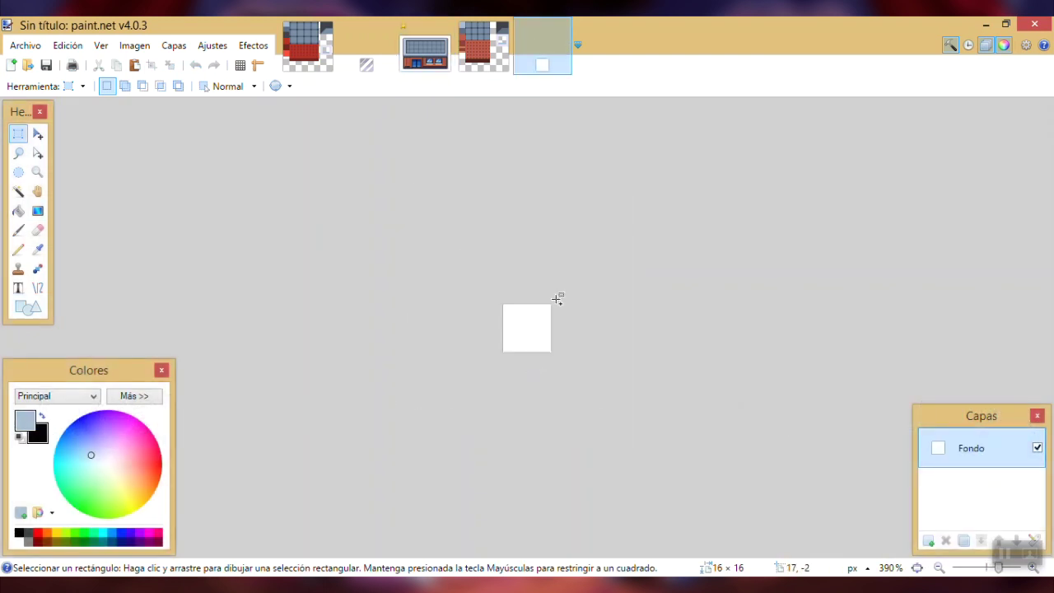
key(ctrl+v)
drag(510, 372, 345, 139)
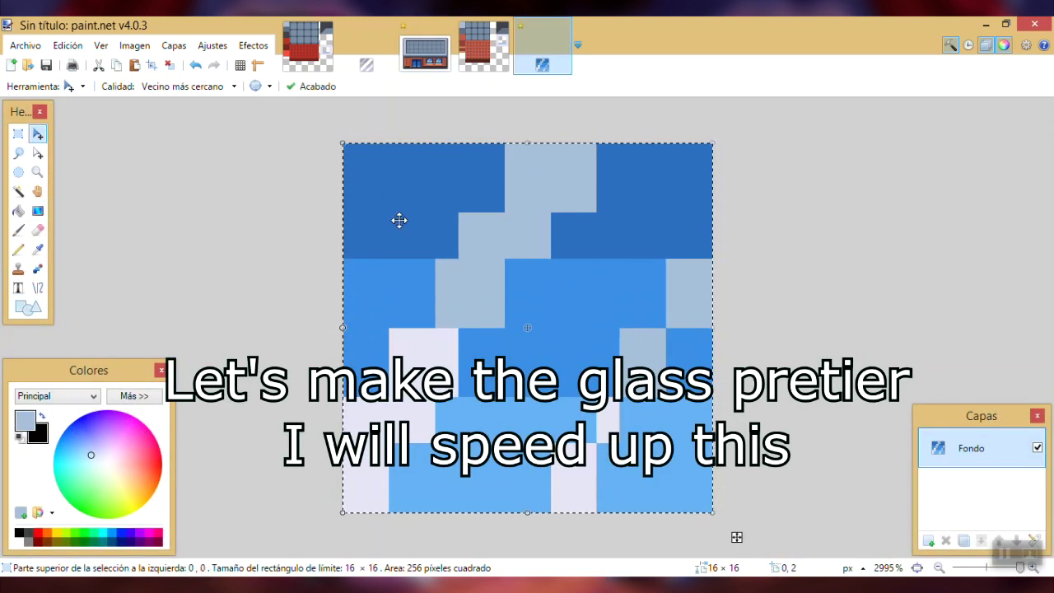
Stretch plain blue parts of the glass over its highlights, leaving three solid full-width blue bands.
key(s)
click(532, 437)
drag(539, 500, 517, 270)
key(m)
drag(505, 385, 343, 386)
key(s)
click(462, 358)
key(m)
key(ctrl+a)
key(s)
click(430, 307)
drag(375, 153, 423, 501)
key(m)
drag(435, 327, 713, 327)
key(s)
click(581, 295)
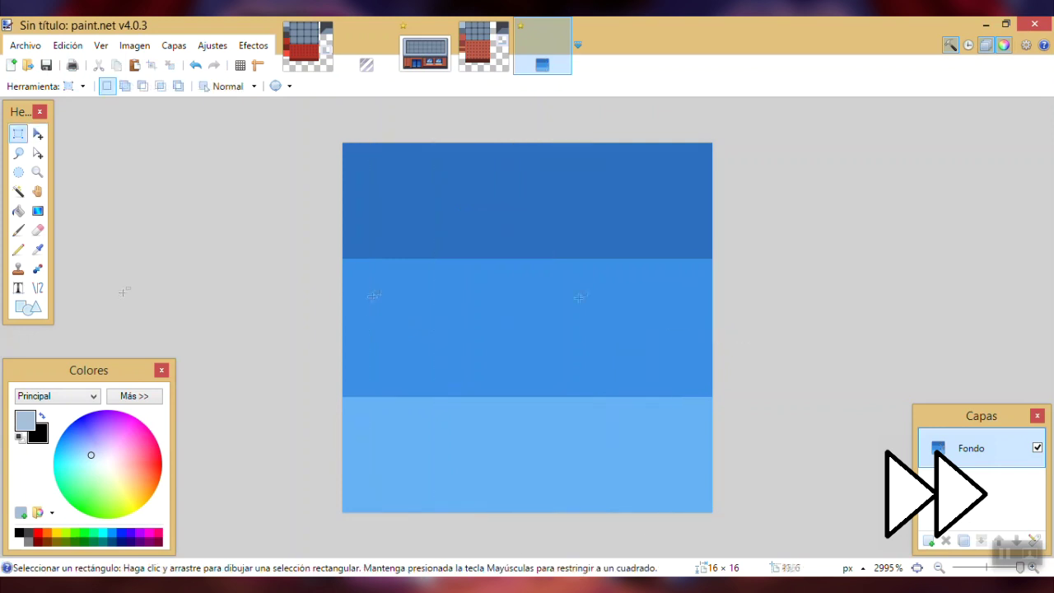
Draw three white 45° stripes across the glass, one wide, one medium and one 1 px thin, and patch a 3 × 3 px area beside the thin one.
click(38, 289)
drag(355, 498, 701, 155)
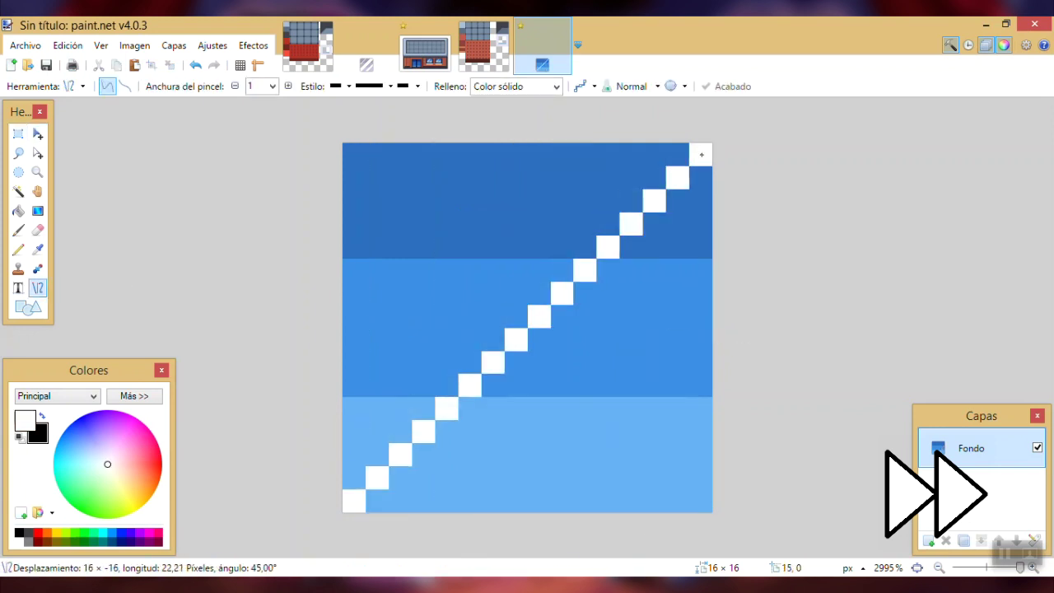
click(288, 86)
click(289, 86)
mouse_move(503, 531)
mouse_down()
mouse_move(679, 371)
mouse_move(724, 316)
mouse_up()
click(235, 86)
click(235, 86)
click(288, 87)
mouse_move(354, 293)
mouse_down()
mouse_move(515, 131)
mouse_move(563, 201)
mouse_move(497, 170)
mouse_up()
click(235, 87)
key(s)
key(m)
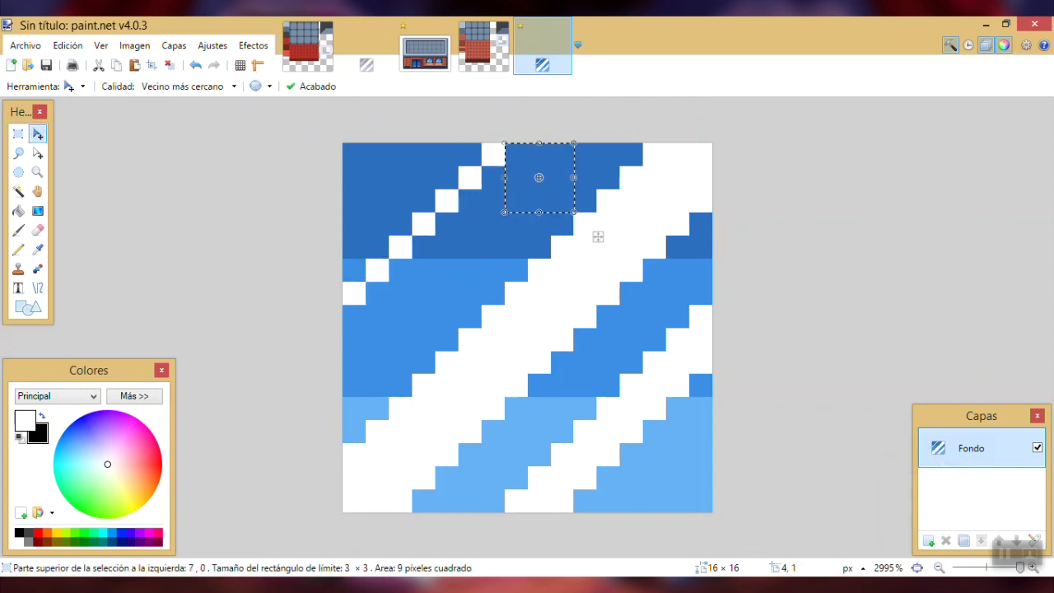
key(s)
key(ctrl+d)
Reduce the glass image's saturation to 35 and raise its lightness for a near-greyscale look.
click(213, 46)
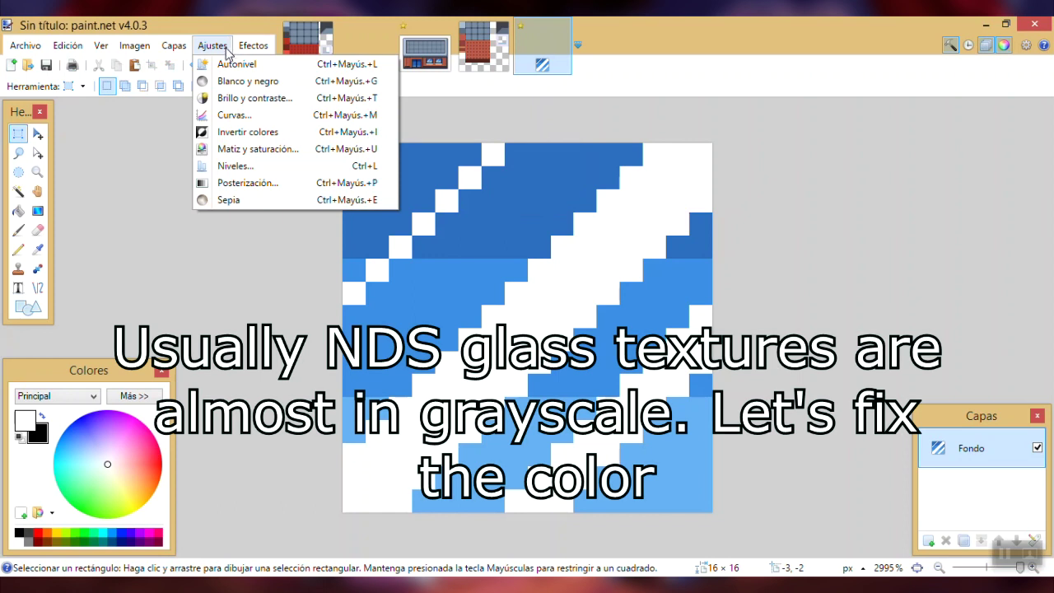
click(228, 152)
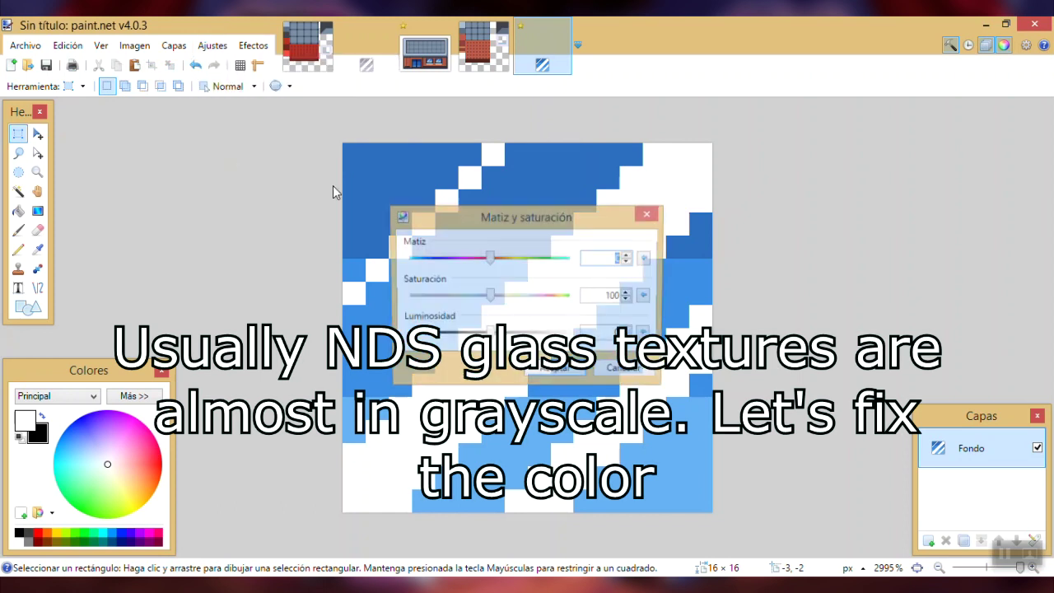
drag(468, 212, 628, 212)
drag(649, 298, 598, 298)
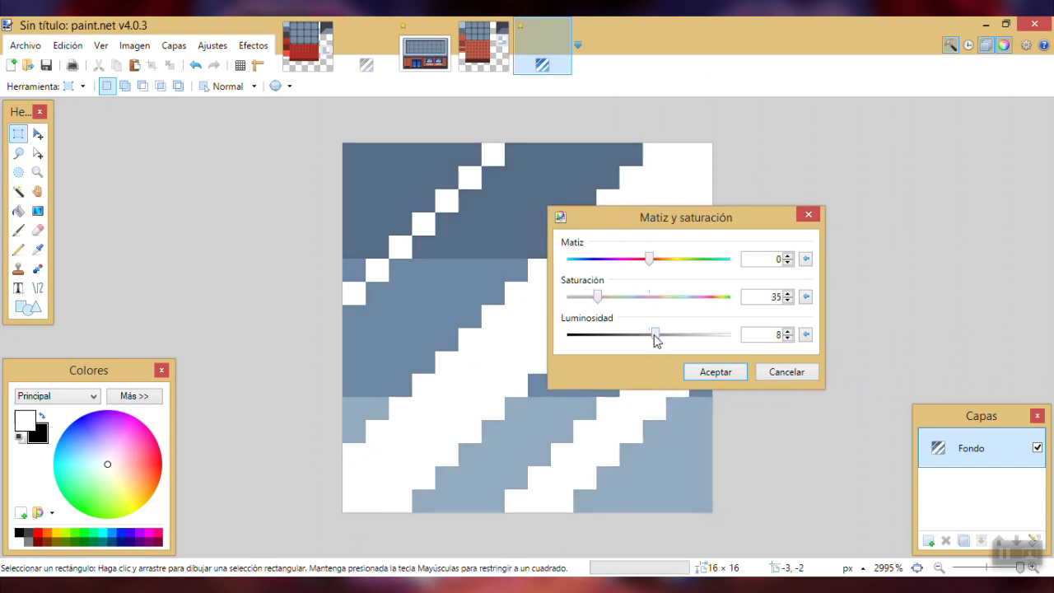
drag(657, 339, 666, 343)
click(705, 371)
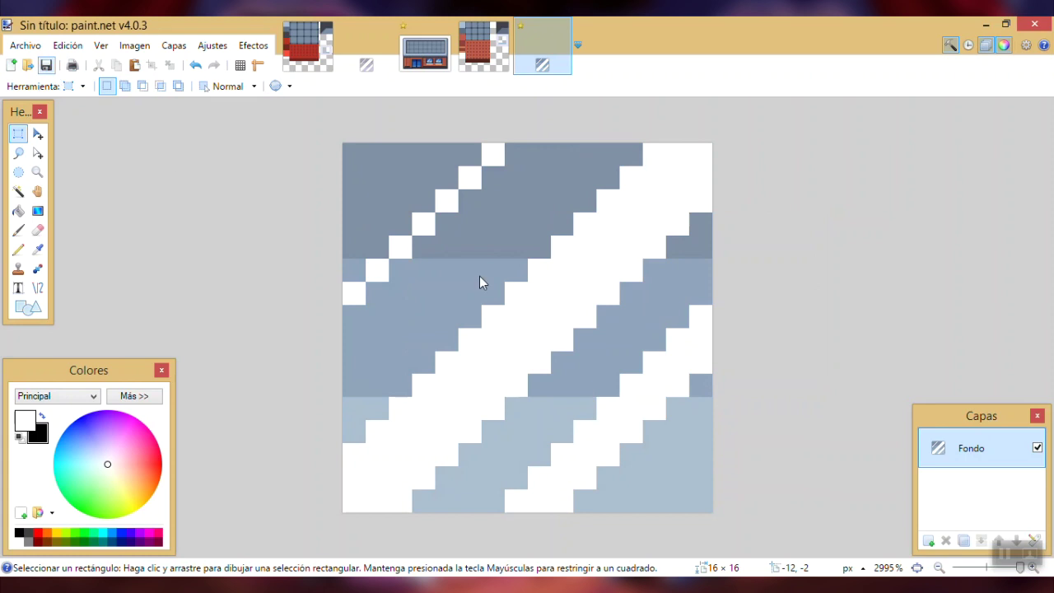
Save the glass texture as House_glass.png in the Tutorial Buildings 2 folder with autodetected bit depth.
key(ctrl+s)
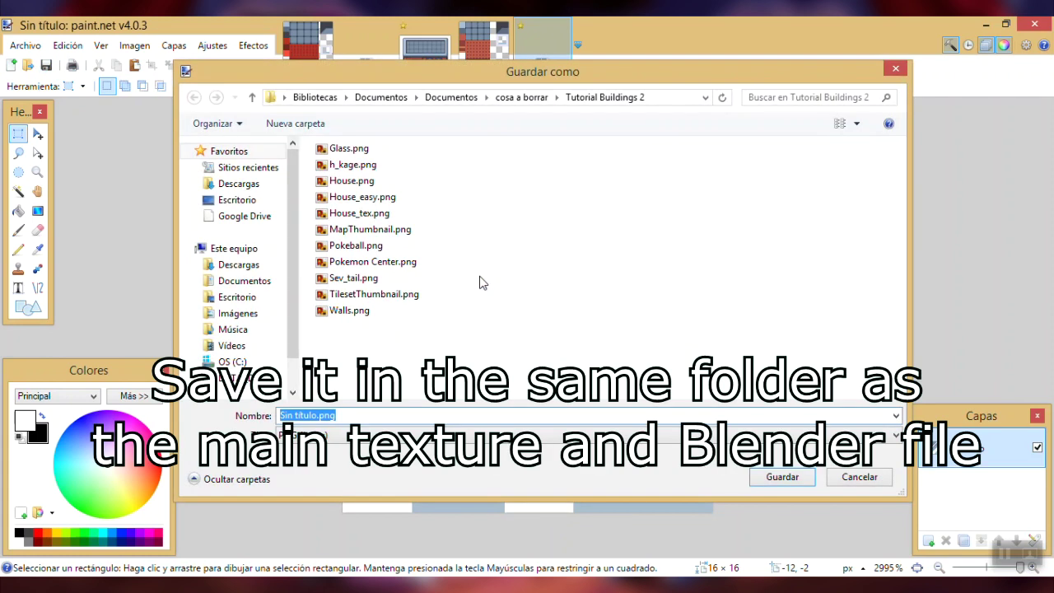
text(House_glas)
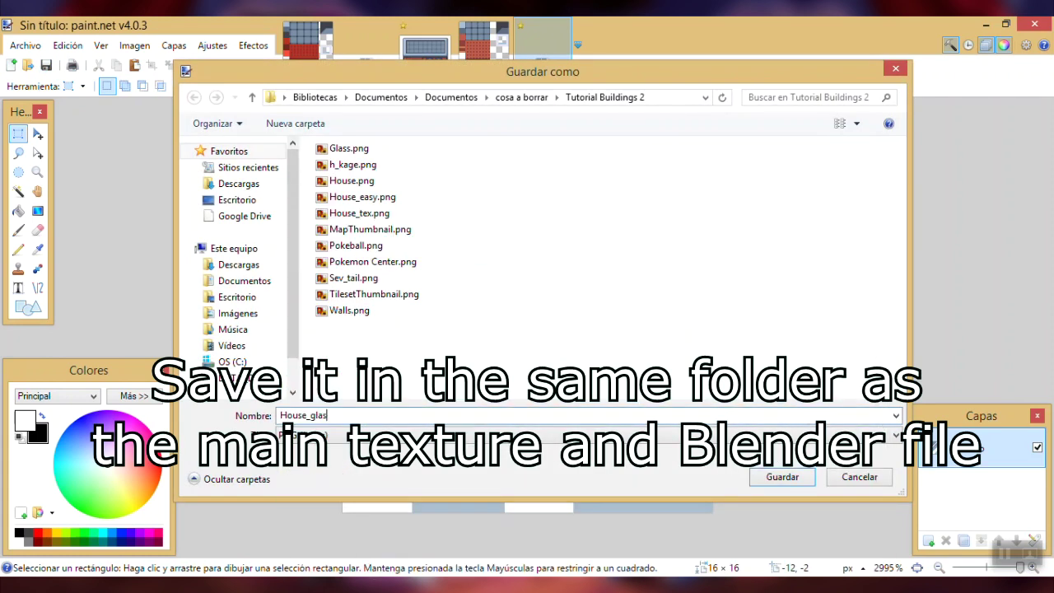
text(s)
key(Return)
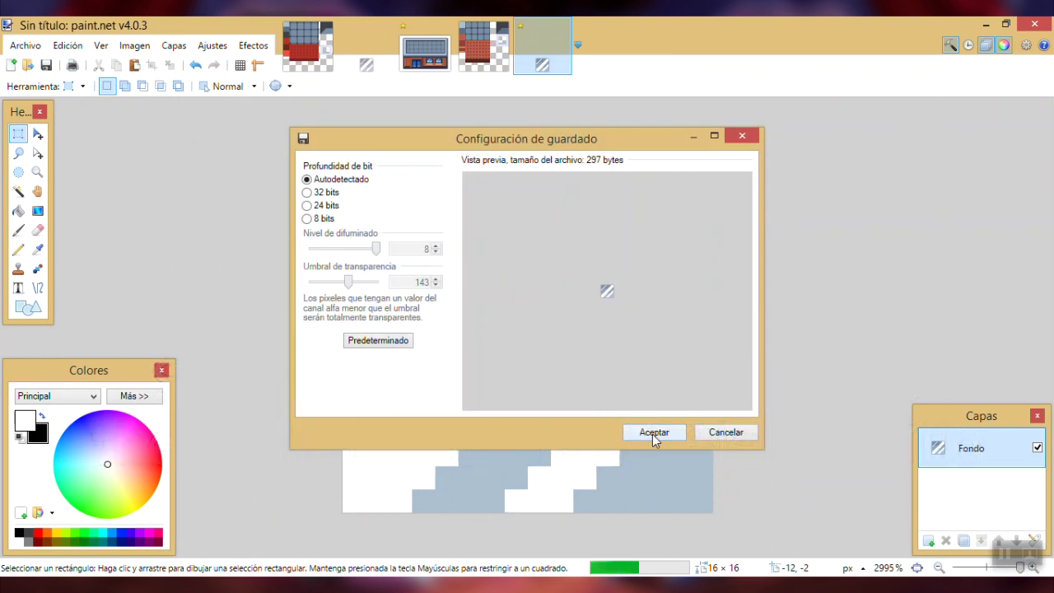
click(654, 433)
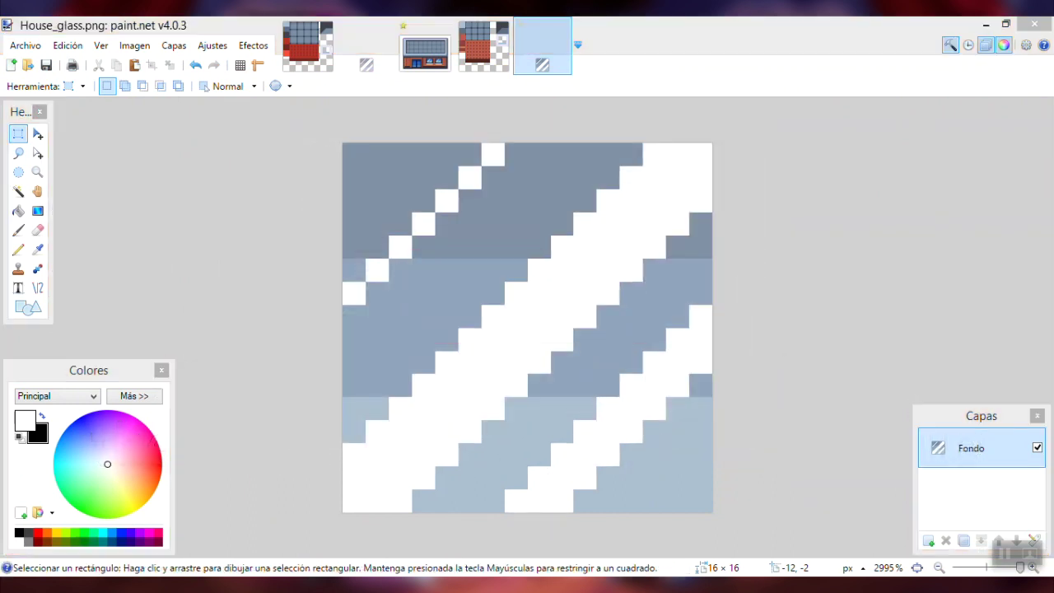
Copy a 2 × 3 px patch of plain slate blue from House_tex.png and create a new 16 × 16 px image.
click(483, 46)
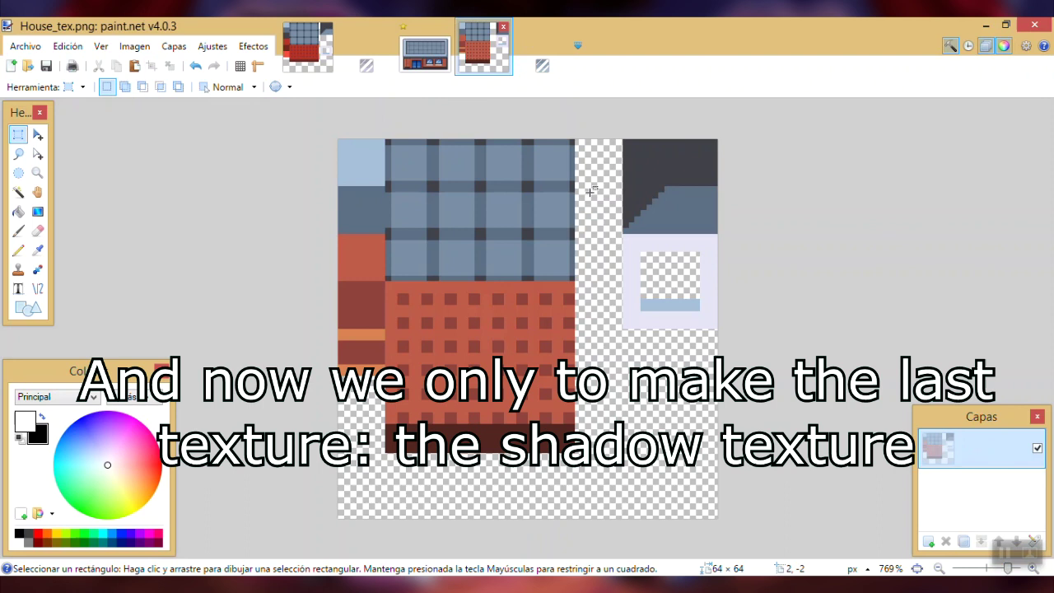
drag(687, 213, 684, 207)
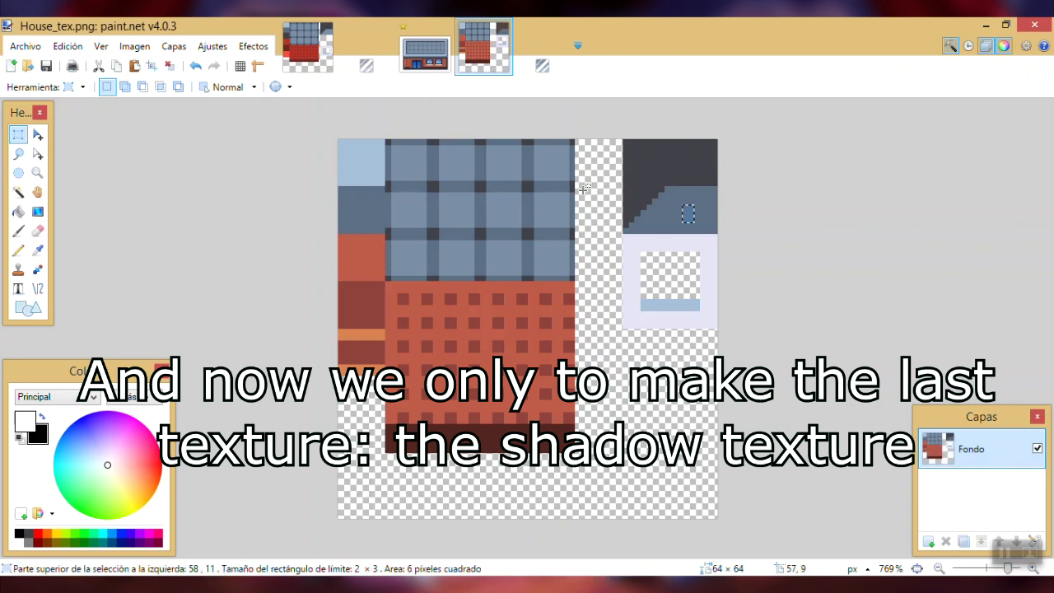
click(13, 66)
text(16)
key(Tab)
text(16)
key(Return)
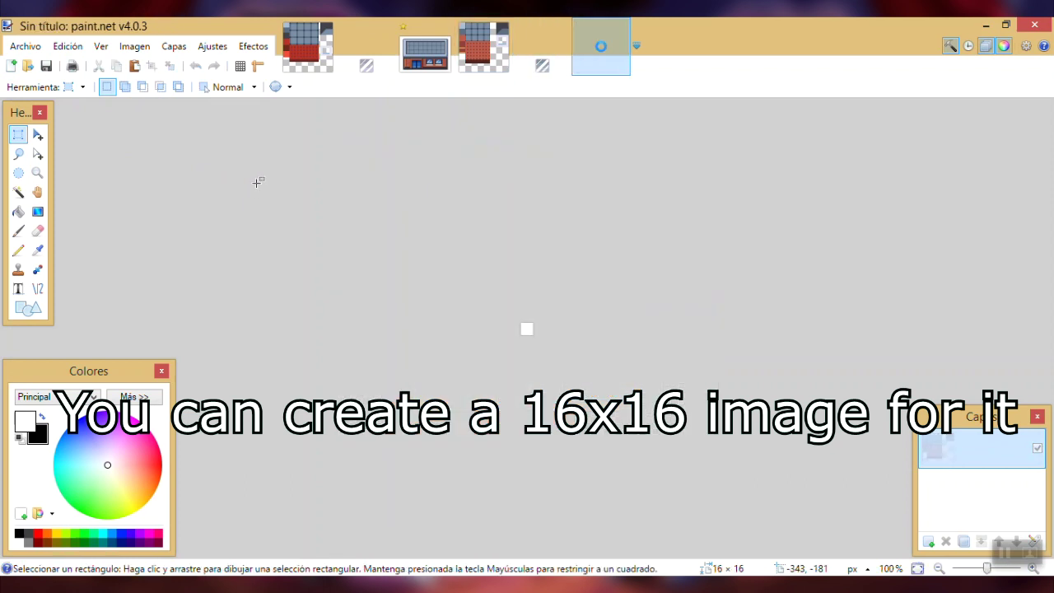
Paste the slate-blue patch into the new image and stretch it to fill the whole canvas.
ctrl+scroll(453, 262, up, 12)
key(b)
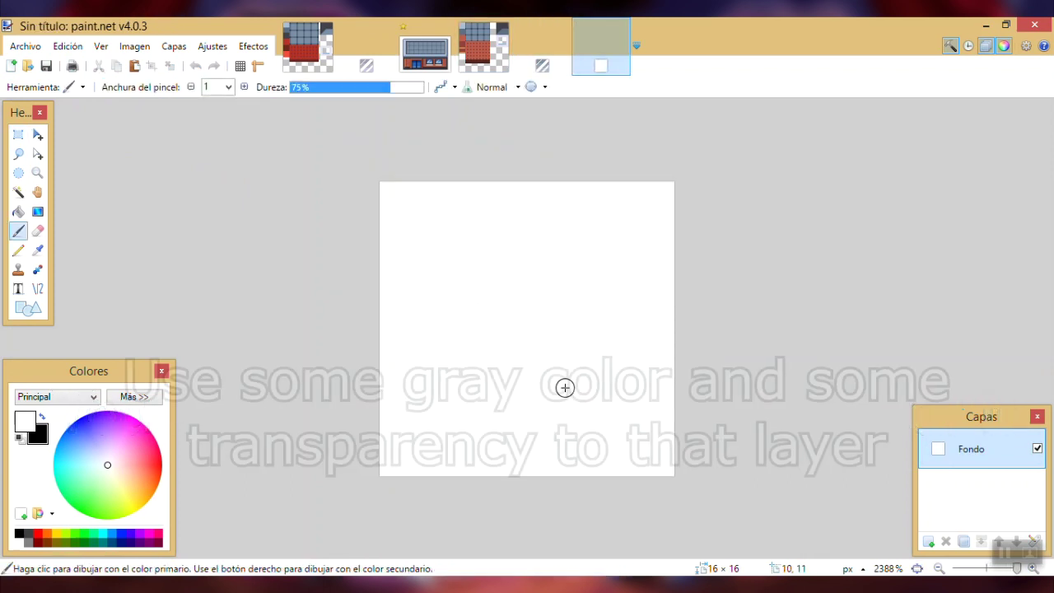
key(ctrl+v)
drag(614, 389, 361, 164)
key(ctrl+d)
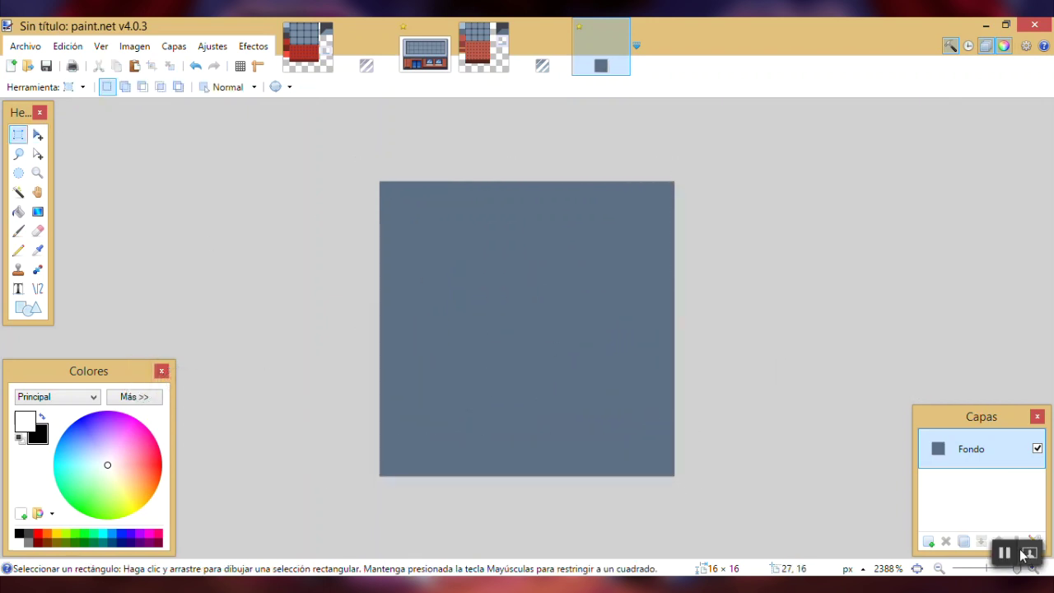
Set the Fondo layer's opacity to 105 to make the slate-blue fill semi-transparent.
drag(979, 436, 913, 374)
click(968, 479)
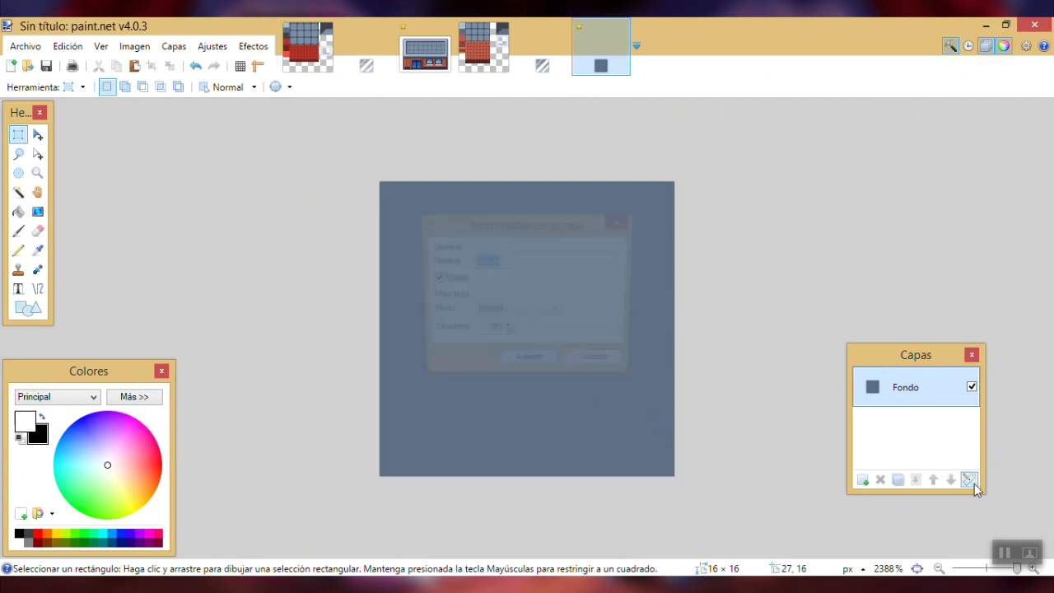
drag(621, 332, 568, 332)
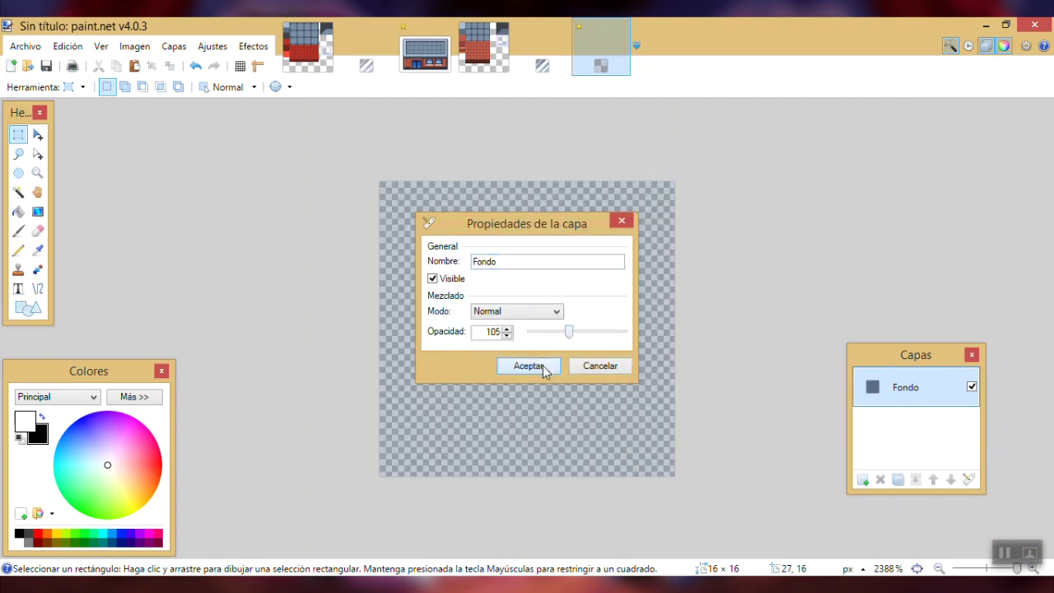
click(530, 367)
Save the shadow texture as shadow.png in the Tutorial Buildings 2 folder with the default save settings.
key(ctrl+s)
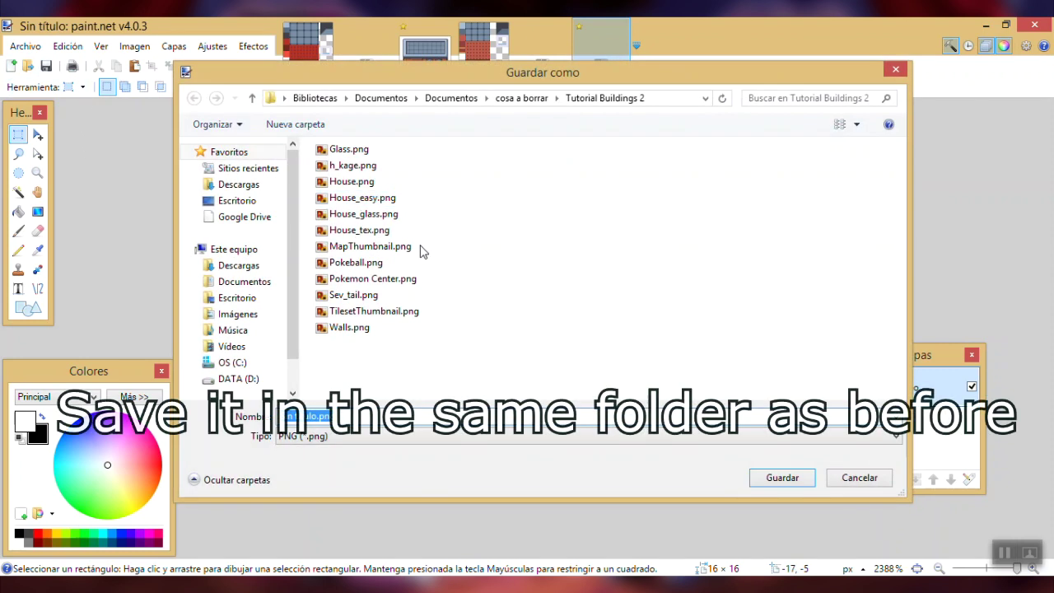
text(shadow)
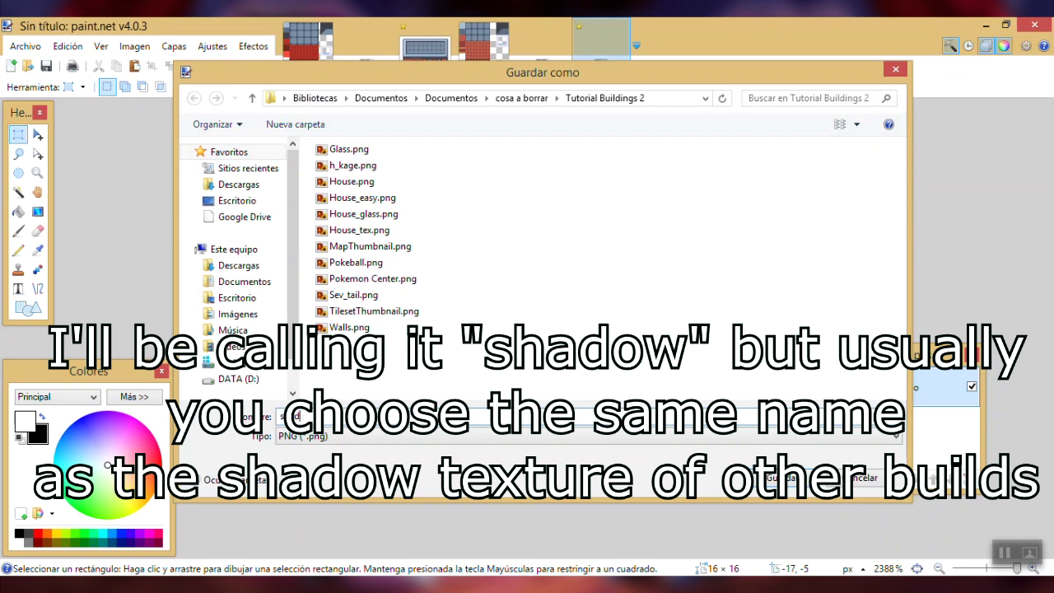
key(Return)
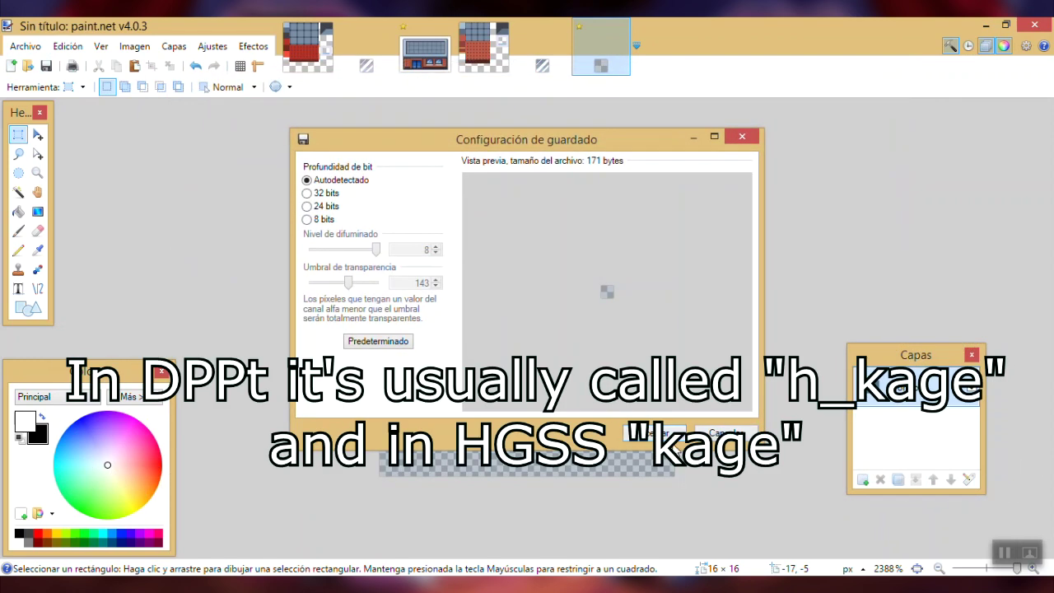
click(673, 427)
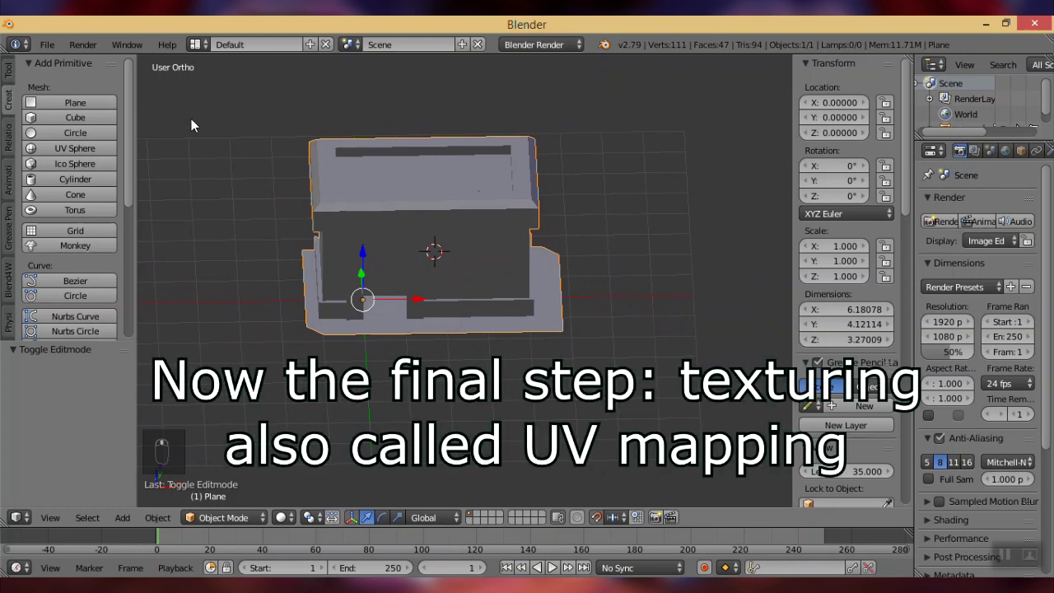
In Blender, switch to the UV Editing screen layout, bring the whole building into view and collapse the 3D view's tool shelf.
click(198, 45)
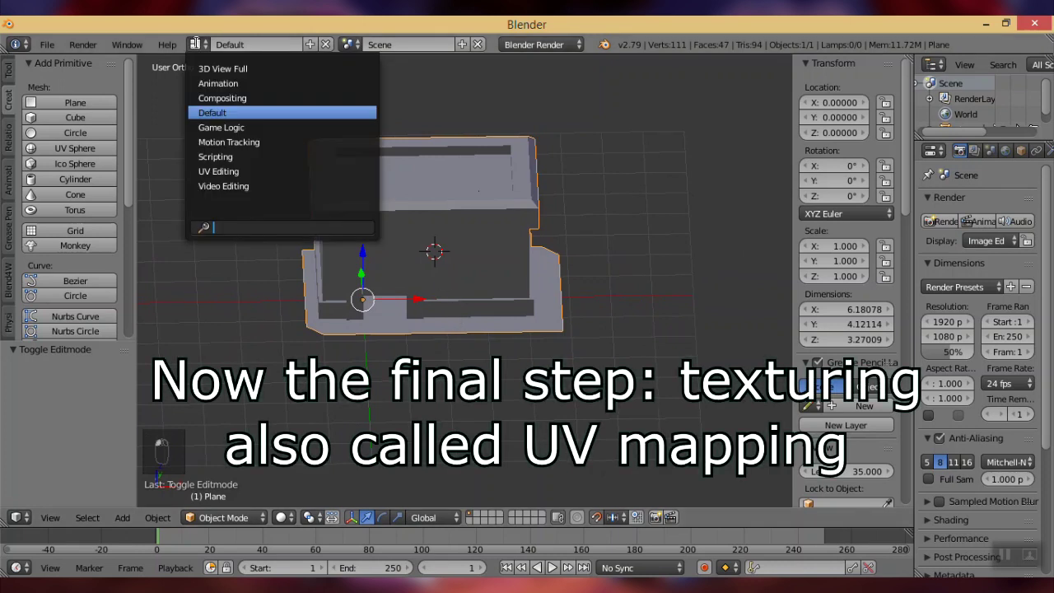
click(232, 172)
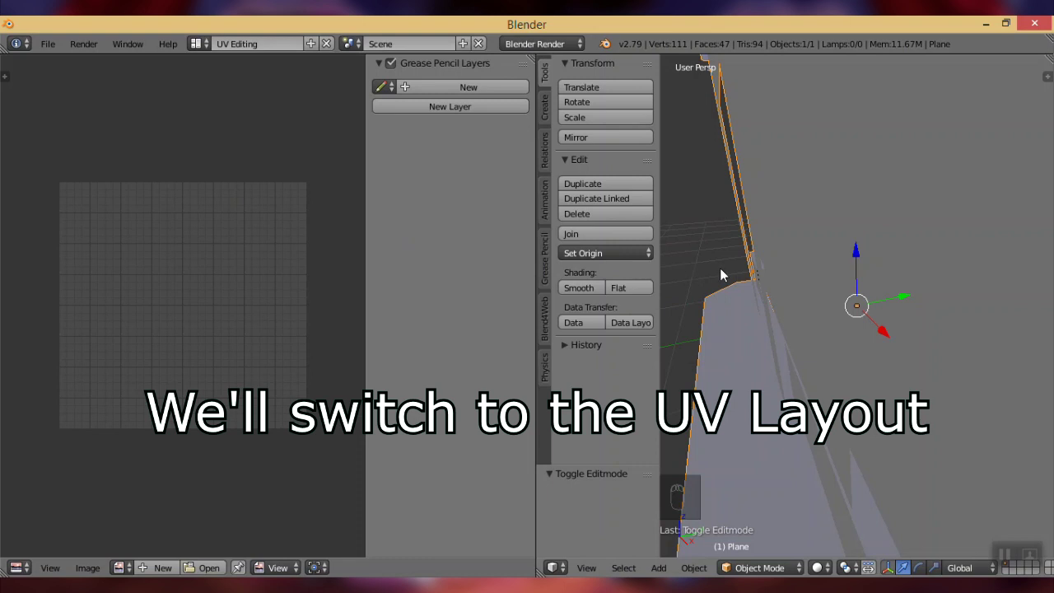
scroll(821, 283, down, 5)
scroll(820, 304, down, 3)
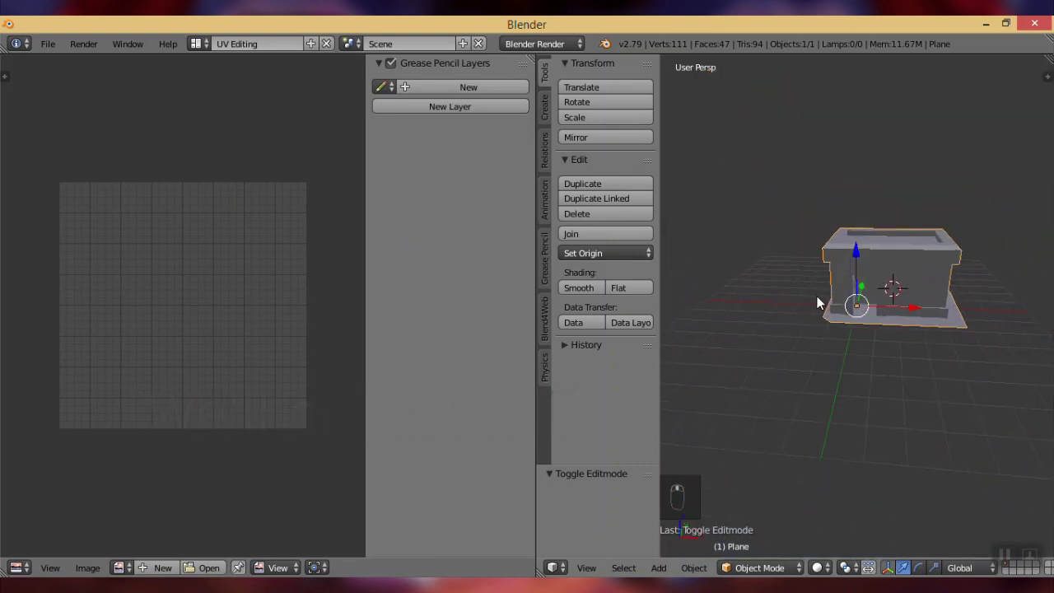
scroll(909, 269, up, 4)
shift+middle_drag(909, 269, 825, 323)
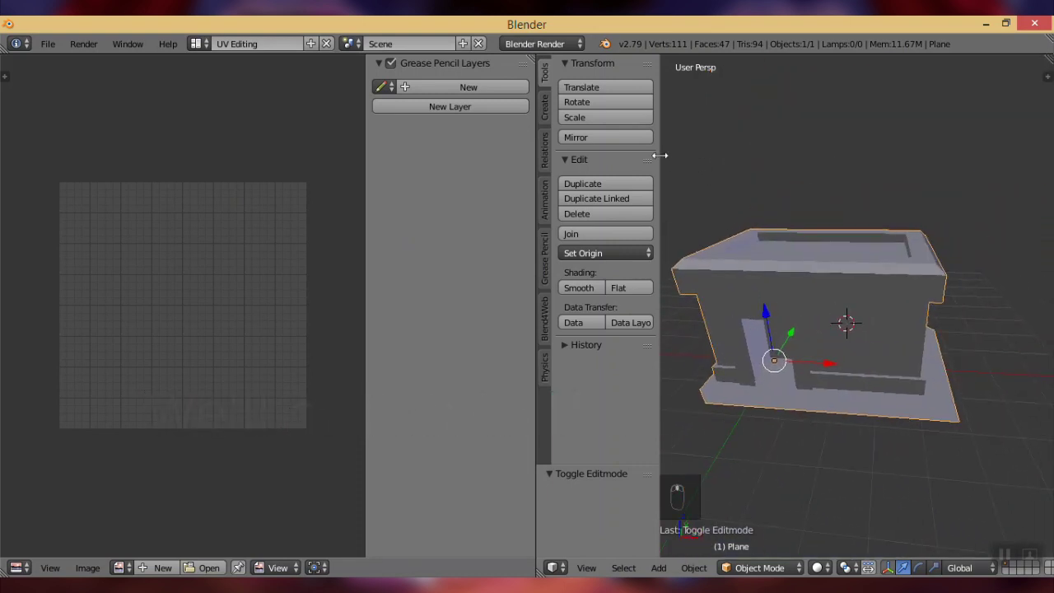
drag(659, 155, 544, 189)
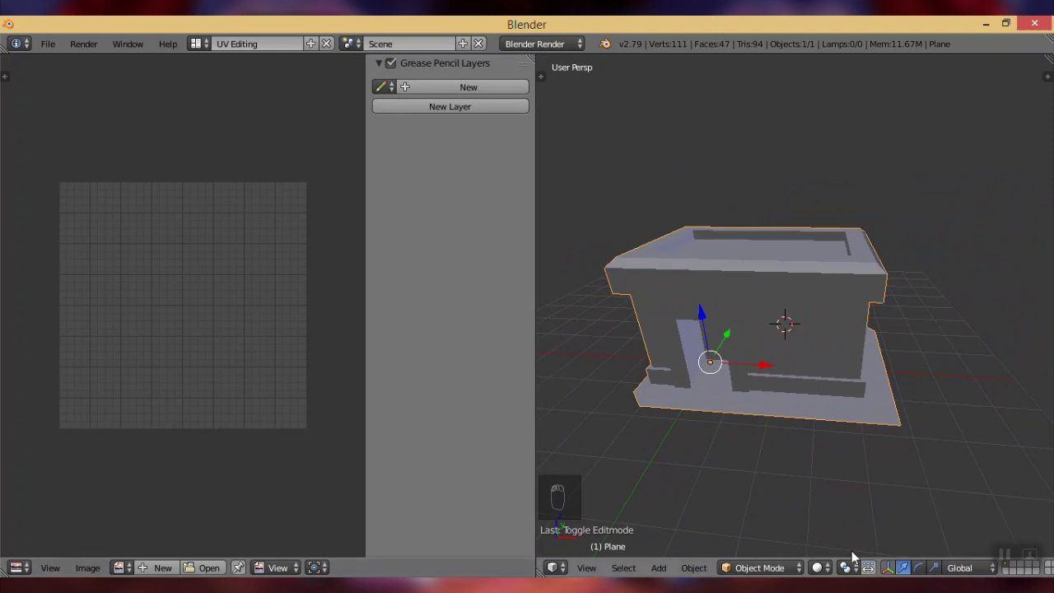
click(820, 568)
click(841, 498)
click(821, 568)
click(831, 513)
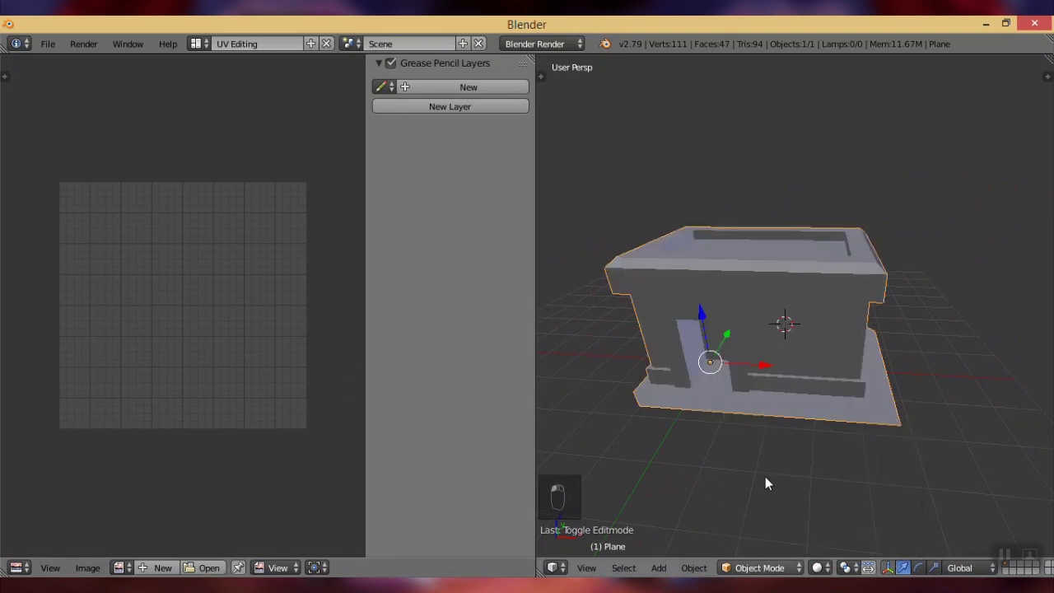
Enter Edit Mode on the building, limit selection to visible faces and deselect everything.
key(Tab)
middle_drag(766, 485, 890, 519)
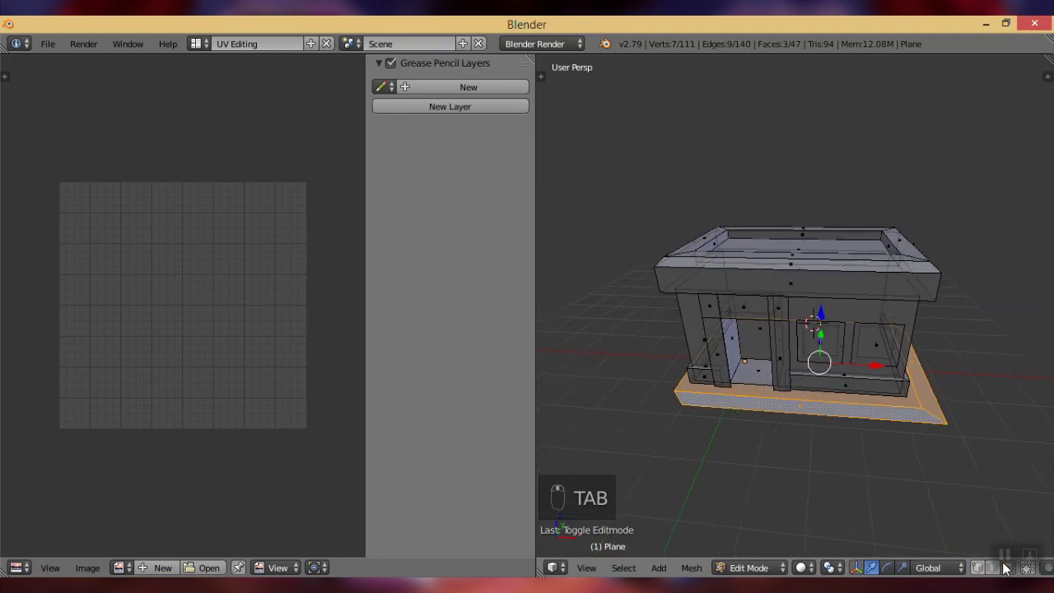
scroll(1021, 570, down, 3)
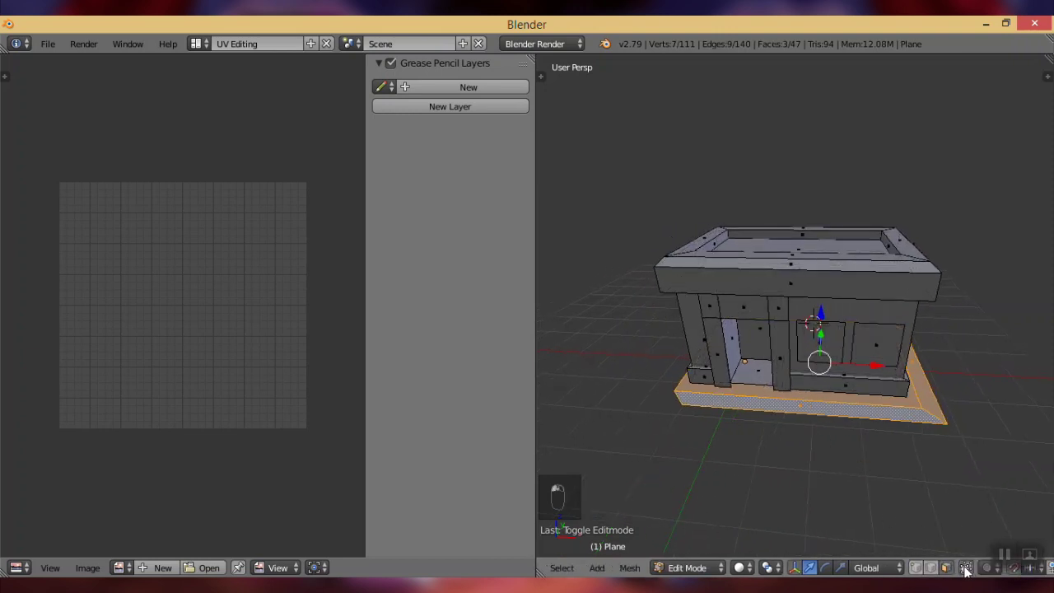
key(a)
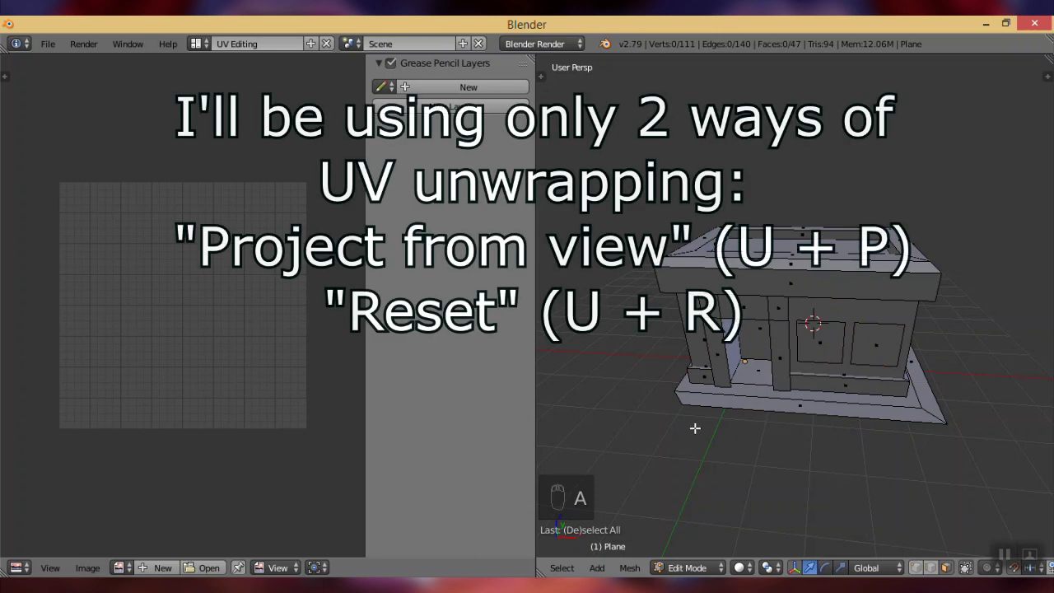
Select the four vertical outer faces around the roof's rim in orthographic view.
middle_drag(836, 359, 793, 400)
right_click(729, 400)
key(KP_5)
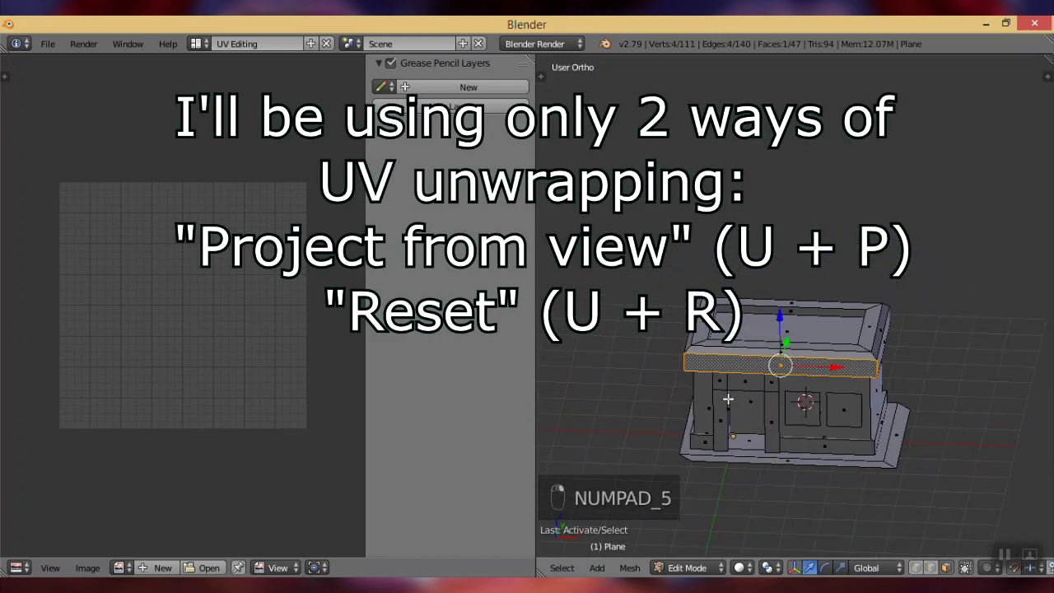
key(KP_1)
scroll(732, 382, up, 4)
middle_drag(726, 383, 819, 367)
shift+right_click(837, 337)
shift+right_click(841, 315)
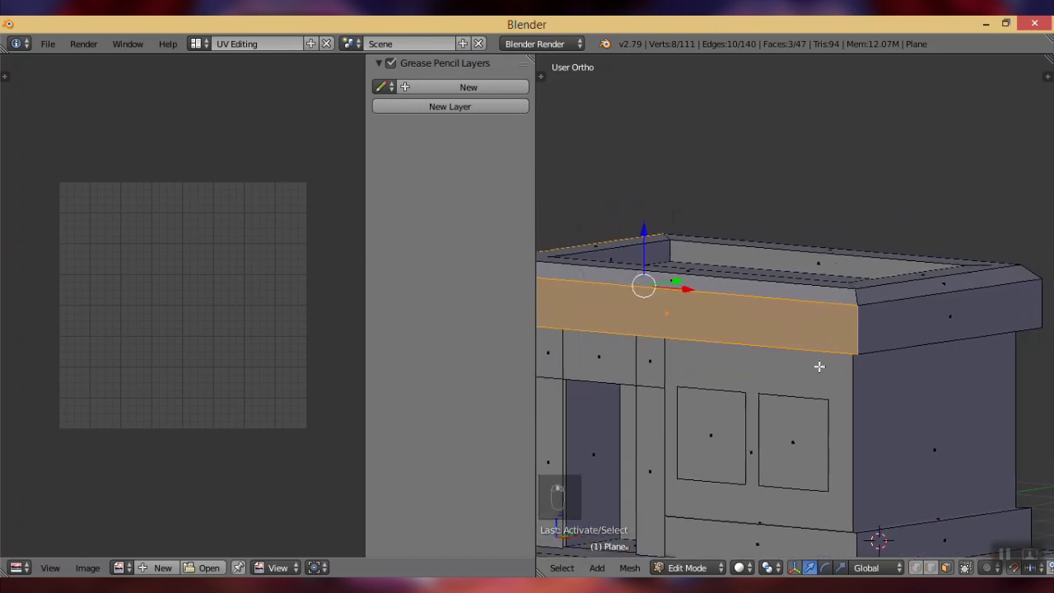
middle_drag(831, 297, 688, 321)
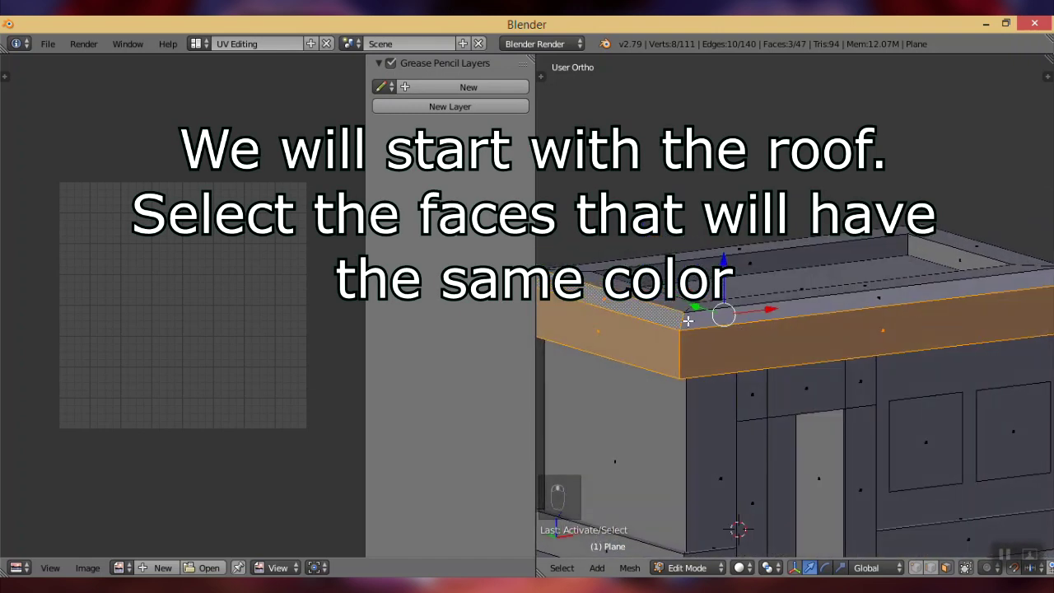
middle_drag(845, 330, 756, 365)
shift+right_click(750, 350)
mouse_move(937, 349)
middle_down()
mouse_move(812, 360)
mouse_move(917, 341)
middle_up()
middle_drag(729, 344, 921, 336)
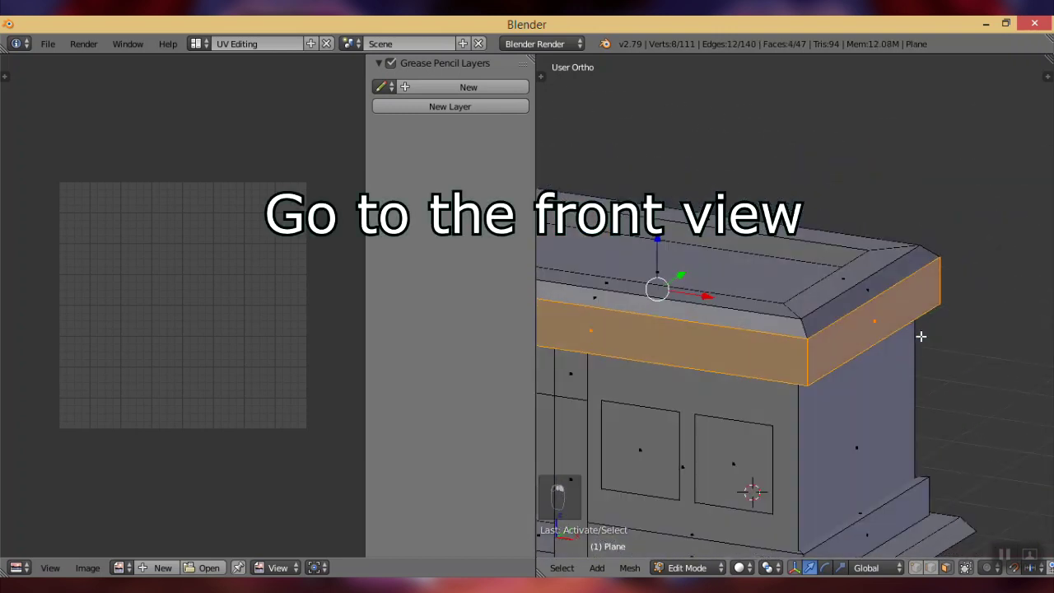
Unwrap the selected roof rim faces from the front view with Project from View (Bounds).
key(KP_1)
scroll(915, 337, down, 3)
key(u)
key(u)
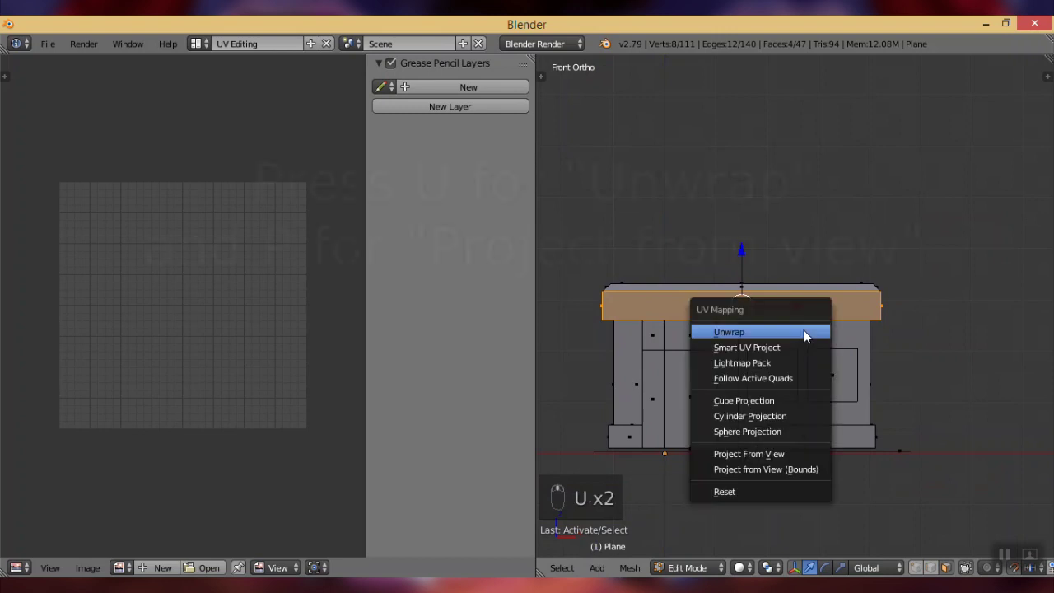
click(787, 470)
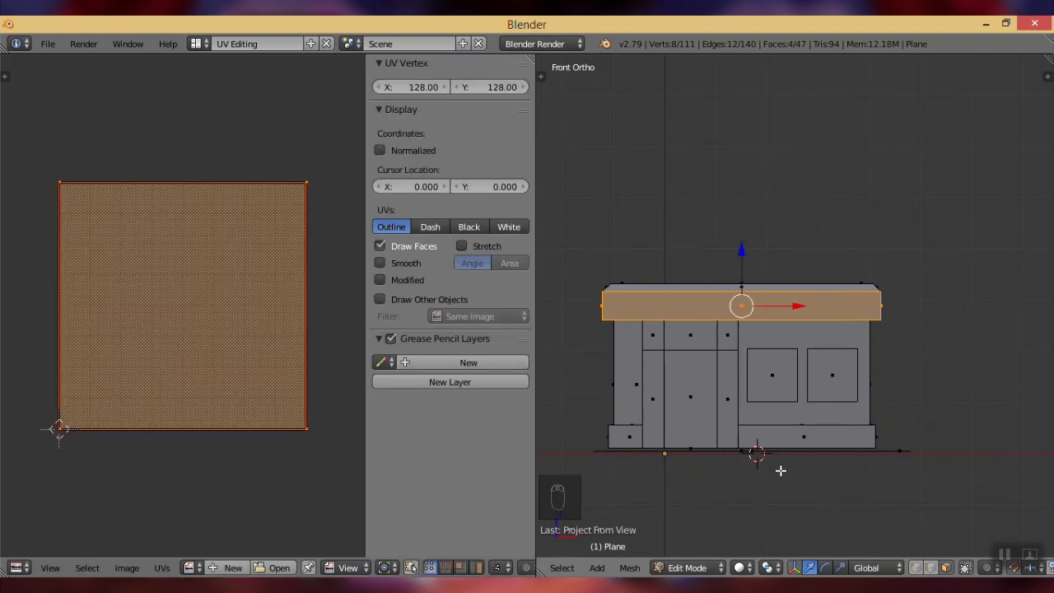
Open House_tex.png as the image for the roof rim's UVs and set the 3D view to textured shading.
click(273, 568)
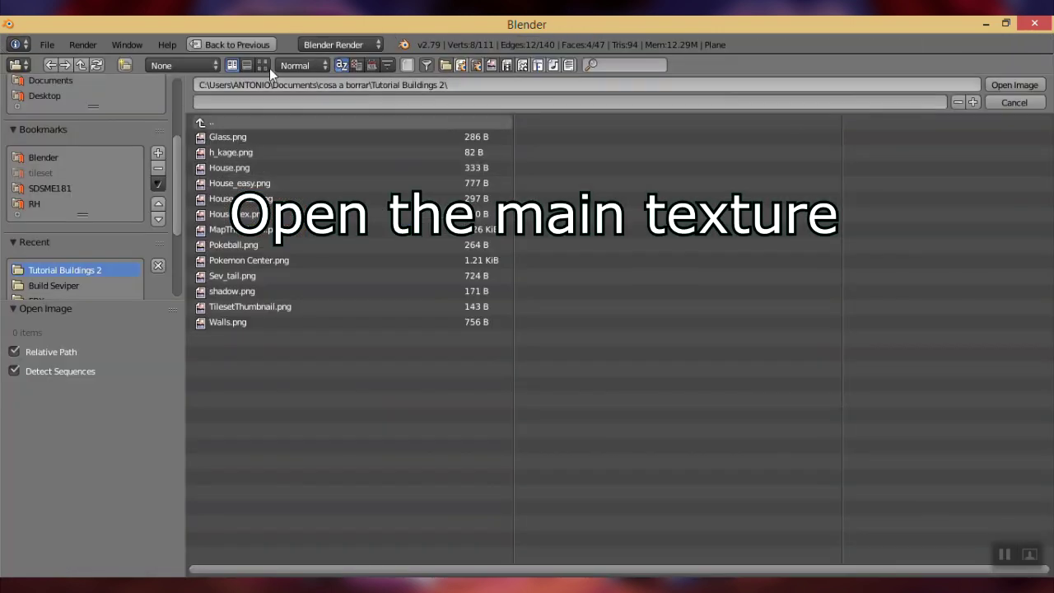
click(263, 65)
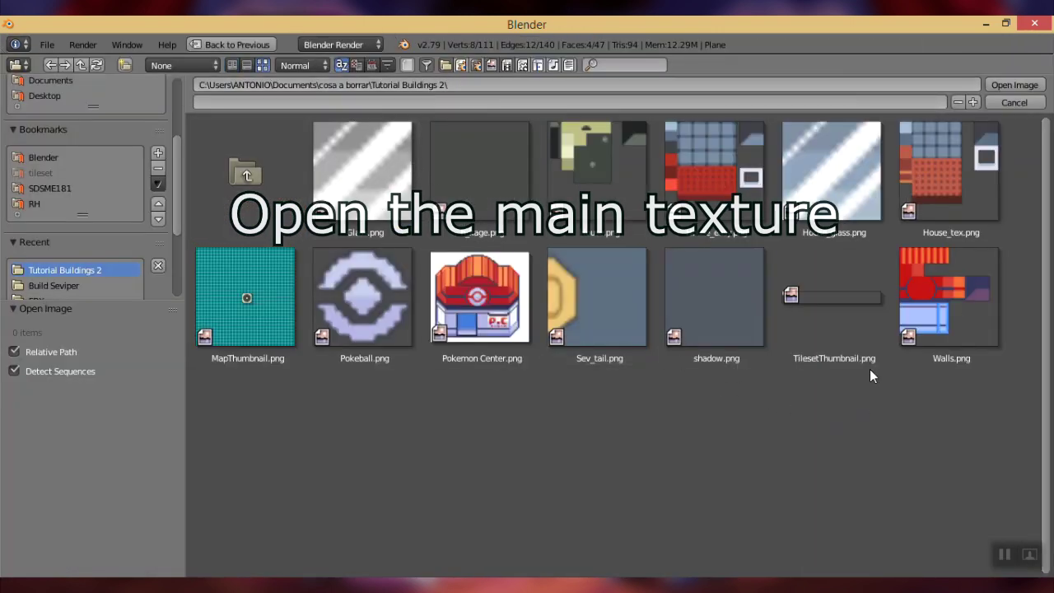
click(942, 204)
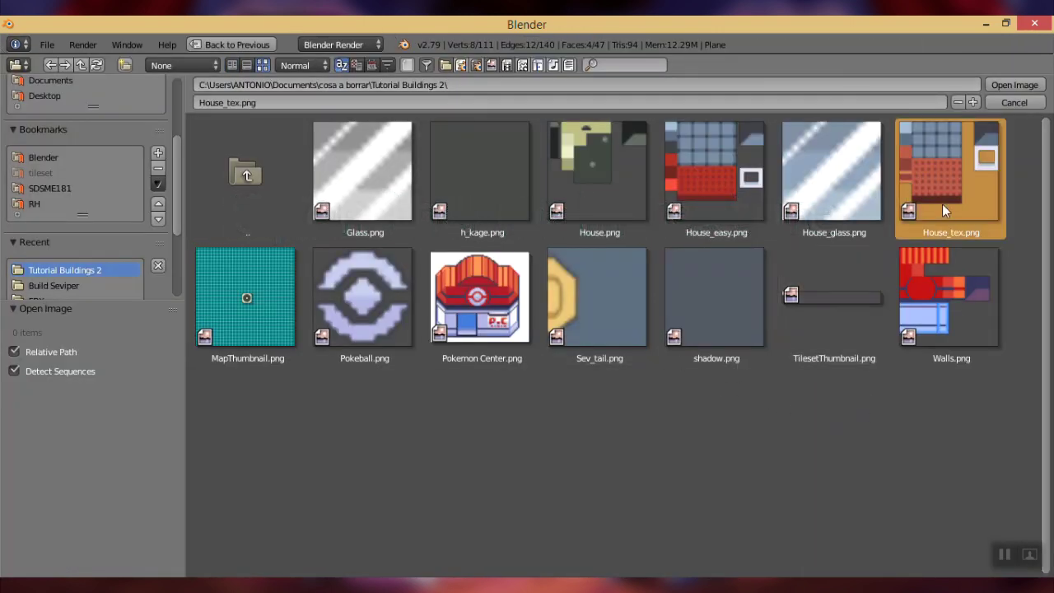
click(1010, 85)
scroll(235, 280, up, 7)
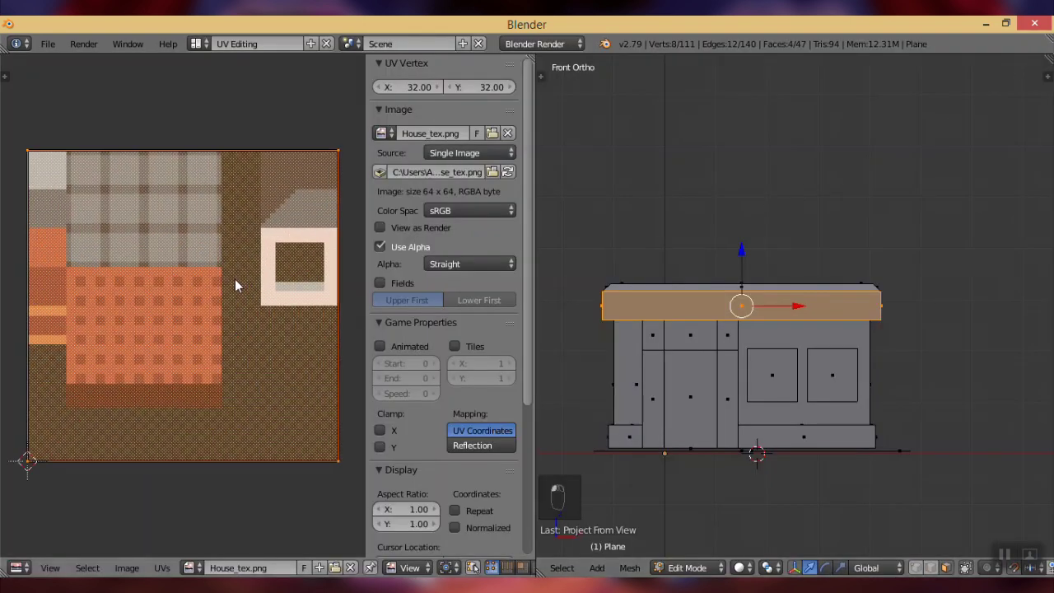
click(752, 568)
click(774, 498)
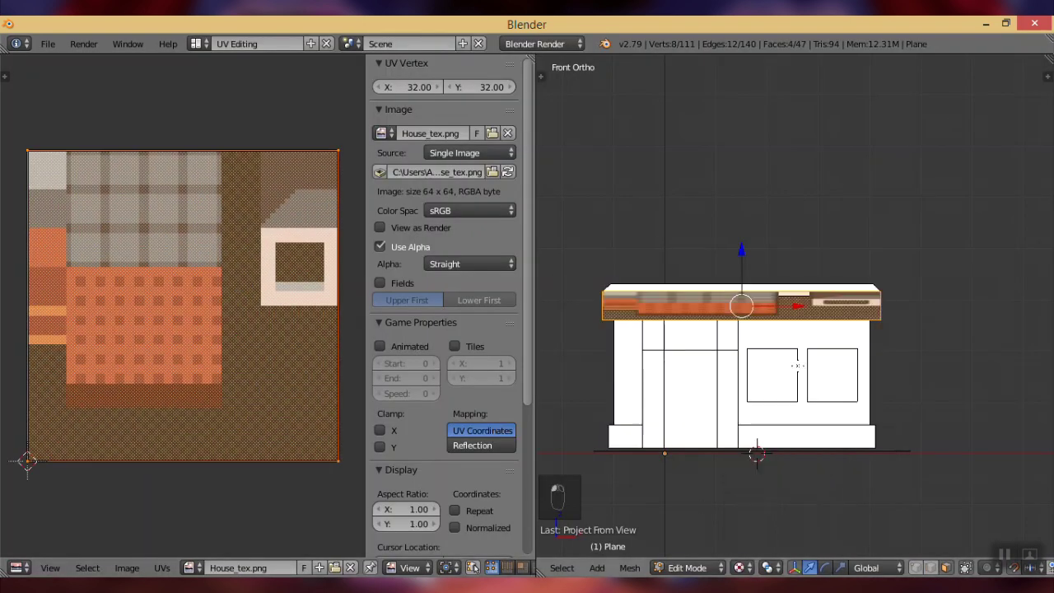
Scale down the roof rim's UVs and move them onto the slate-blue swatch of the texture.
key(s)
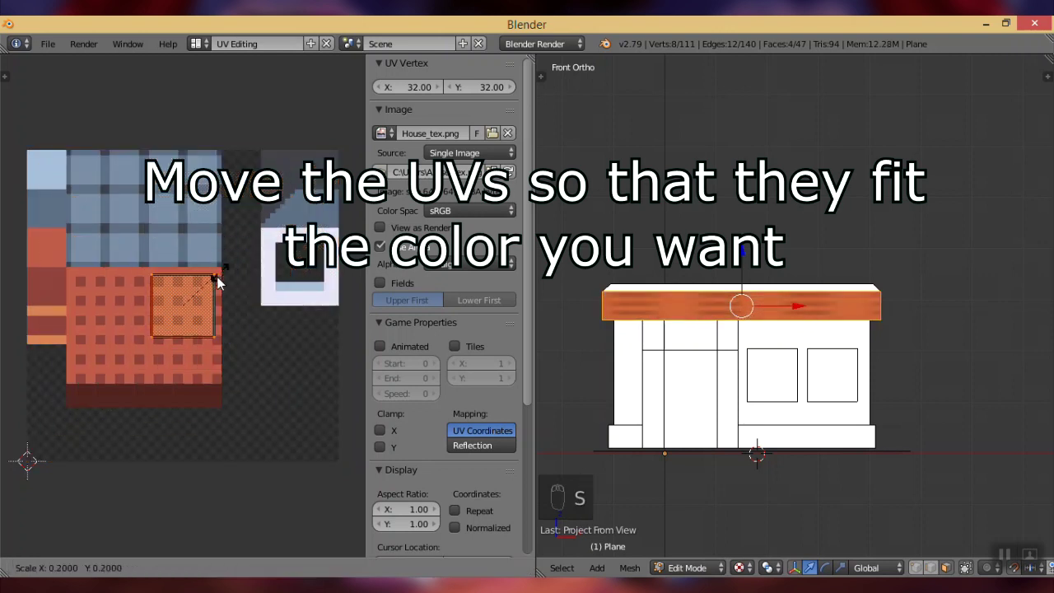
click(206, 304)
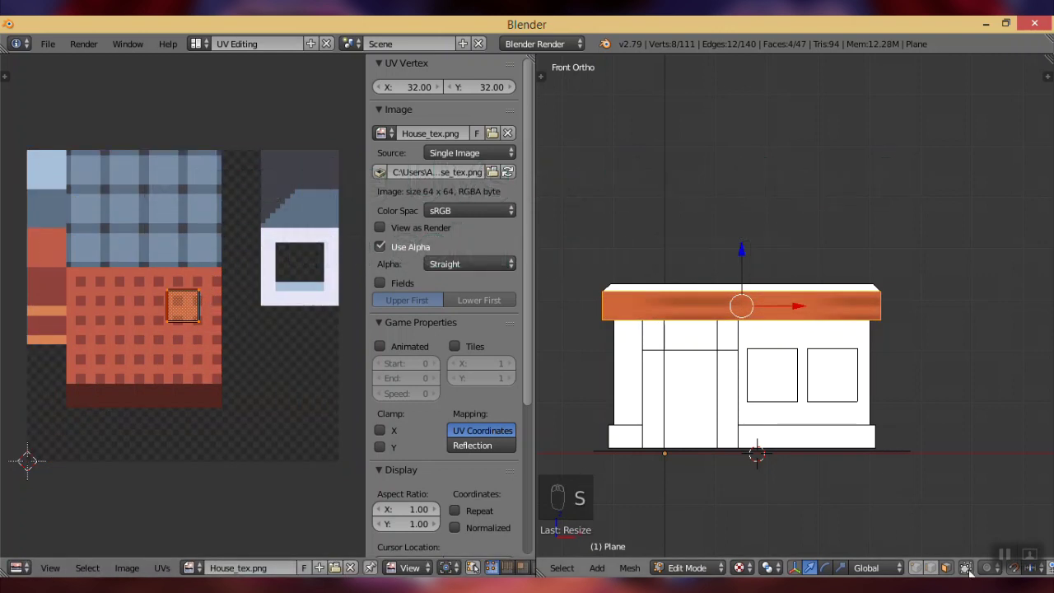
scroll(964, 570, down, 2)
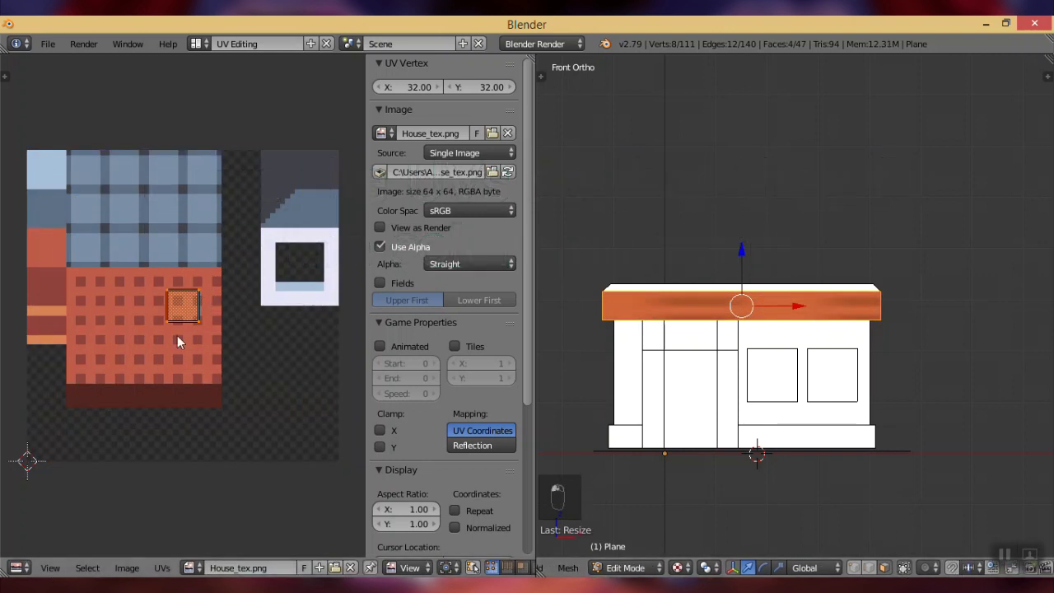
scroll(124, 256, up, 4)
middle_drag(123, 255, 259, 353)
scroll(282, 329, down, 2)
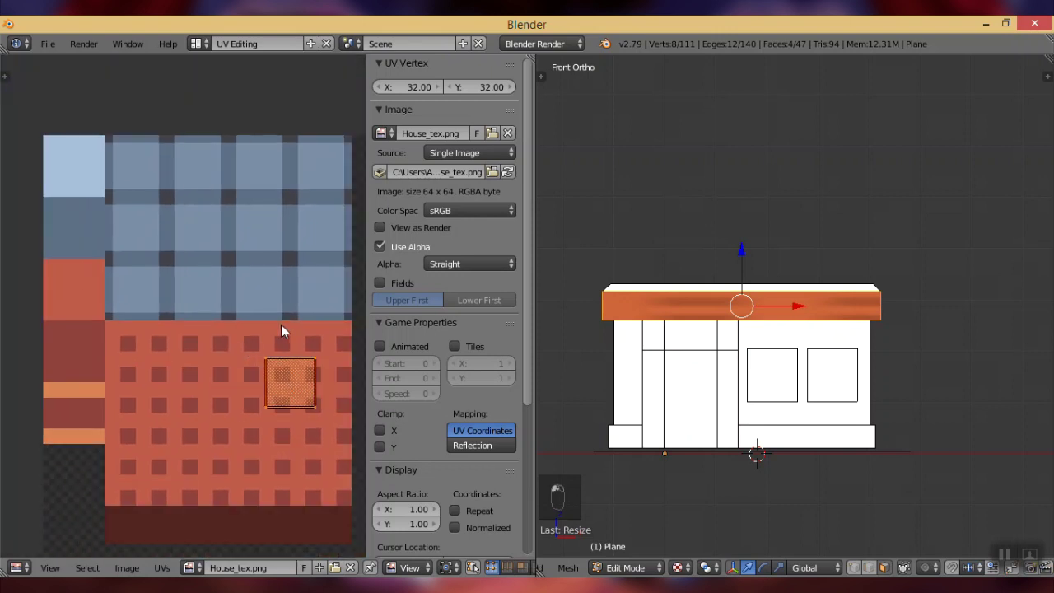
key(g)
click(66, 170)
key(s)
click(190, 150)
Deselect everything and select the eight sloped and upper faces running around the top of the roof rim.
middle_drag(715, 325, 824, 376)
key(a)
right_click(898, 366)
shift+right_click(780, 361)
shift+right_click(704, 390)
middle_drag(705, 388, 791, 247)
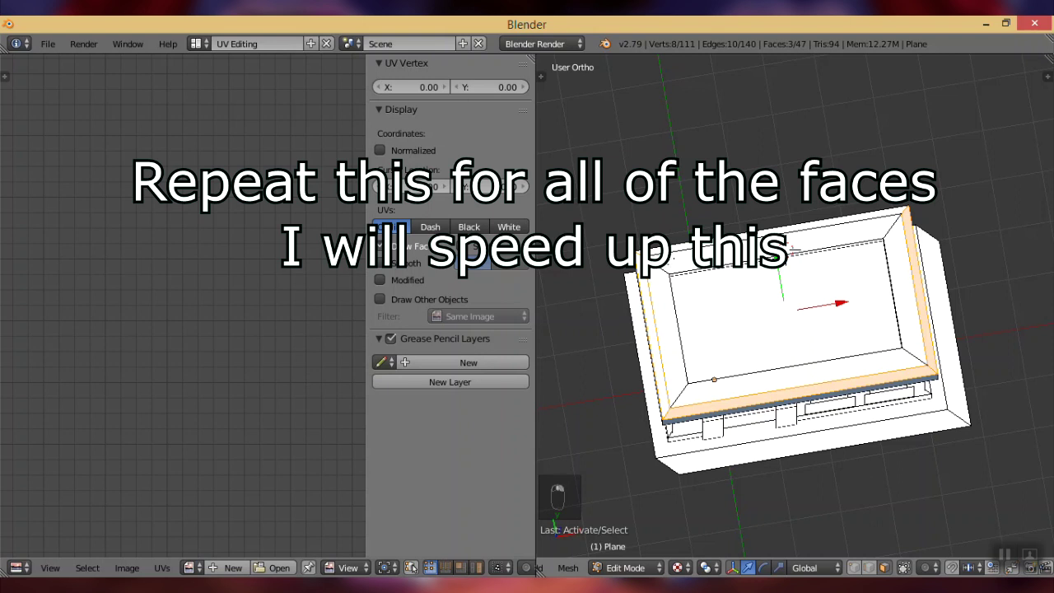
shift+right_click(663, 292)
shift+right_click(788, 377)
shift+right_click(905, 319)
Unwrap the selected upper rim faces from the top view with Project from View (Bounds) and assign House_tex.png.
key(KP_7)
key(u)
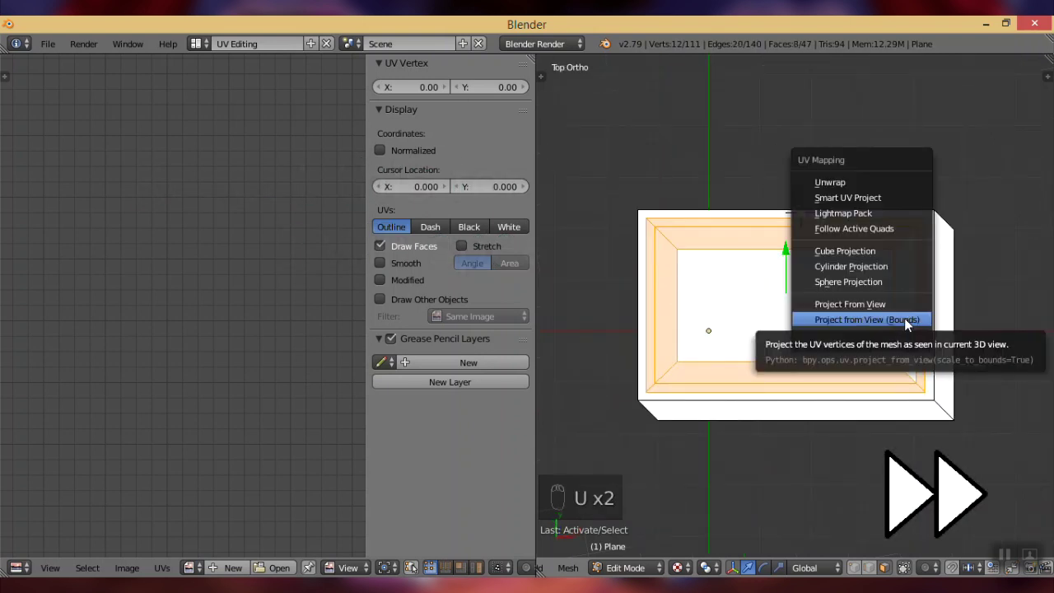
click(905, 320)
scroll(216, 349, down, 8)
click(195, 567)
click(232, 412)
scroll(322, 247, up, 8)
Shrink the upper rim faces' UVs and move them onto the light-blue swatch of the texture.
key(s)
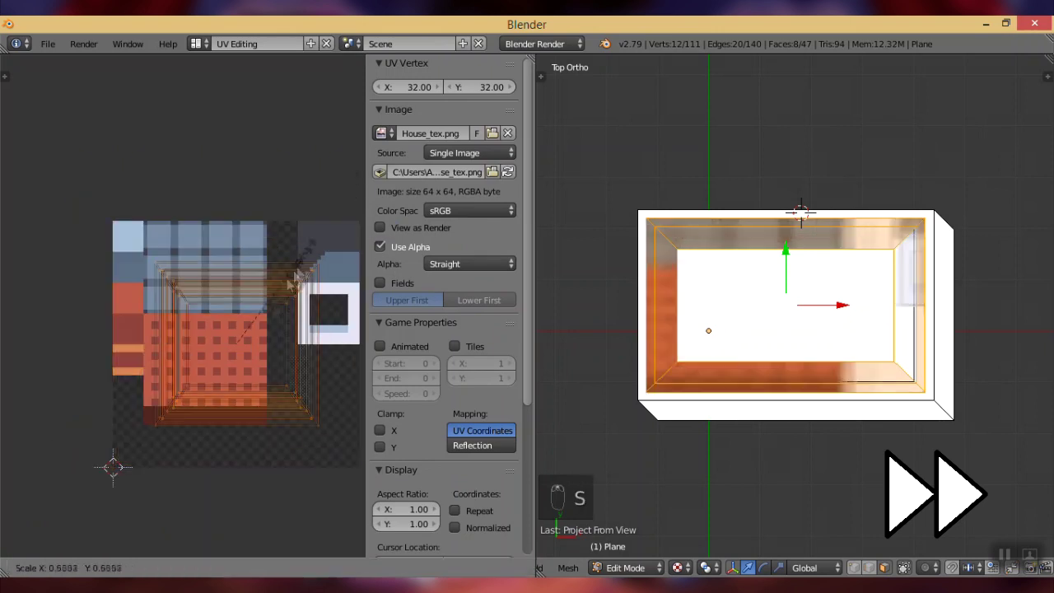
click(251, 332)
key(g)
click(178, 220)
scroll(178, 220, up, 5)
middle_drag(179, 220, 299, 305)
key(g)
click(298, 307)
Deselect everything and select the four inner vertical faces of the roof recess.
middle_drag(876, 427, 906, 403)
key(a)
scroll(873, 363, up, 4)
middle_drag(873, 362, 824, 412)
right_click(674, 323)
shift+right_click(885, 295)
middle_drag(842, 323, 873, 431)
shift+right_click(883, 317)
shift+right_click(824, 371)
Unwrap the selected recess faces from the front view and assign House_tex.png to their UVs.
key(KP_1)
key(u)
key(u)
click(733, 183)
click(189, 568)
click(223, 411)
Shrink the recess faces' UVs and place them on the slate-blue swatch.
key(s)
key(g)
click(160, 262)
Select the flat roof face inside the rim, set solid shading and split the face from the mesh.
shift+middle_drag(715, 430, 728, 350)
right_click(734, 214)
key(KP_7)
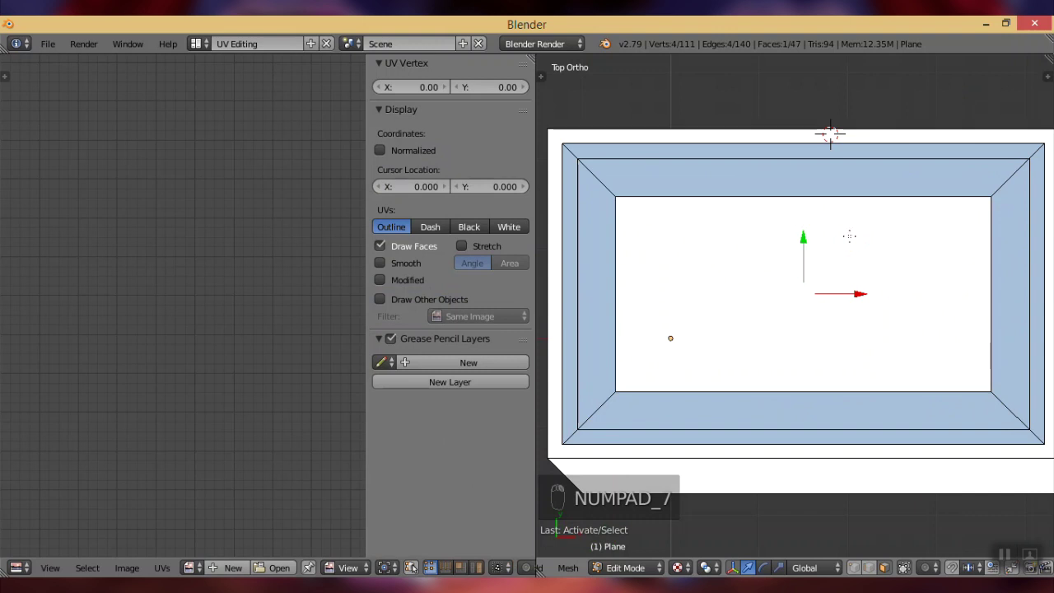
click(678, 567)
click(701, 512)
mouse_move(701, 510)
middle_down()
mouse_move(769, 372)
mouse_move(757, 317)
middle_up()
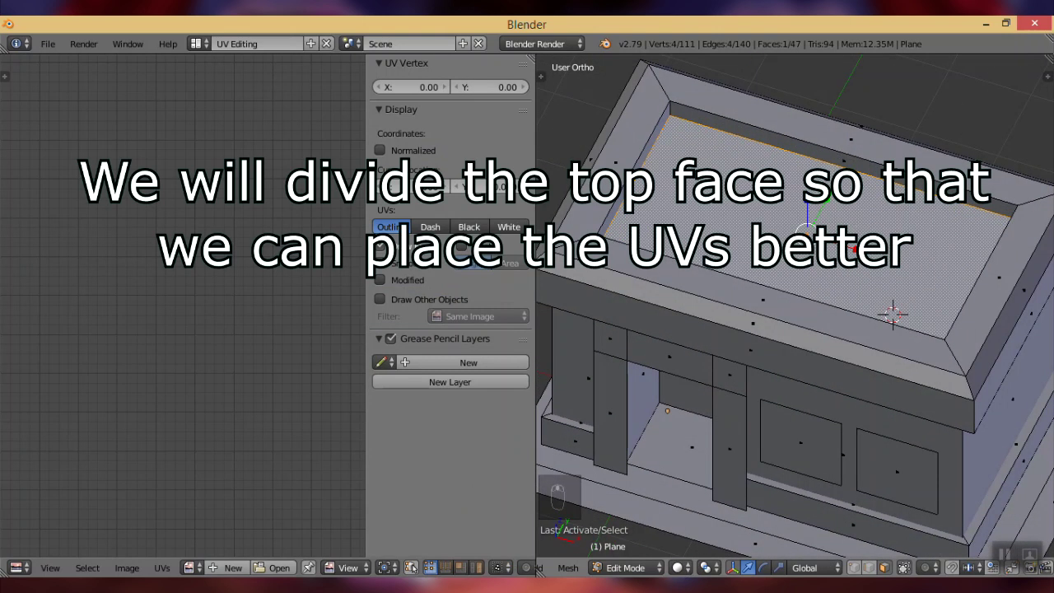
key(y)
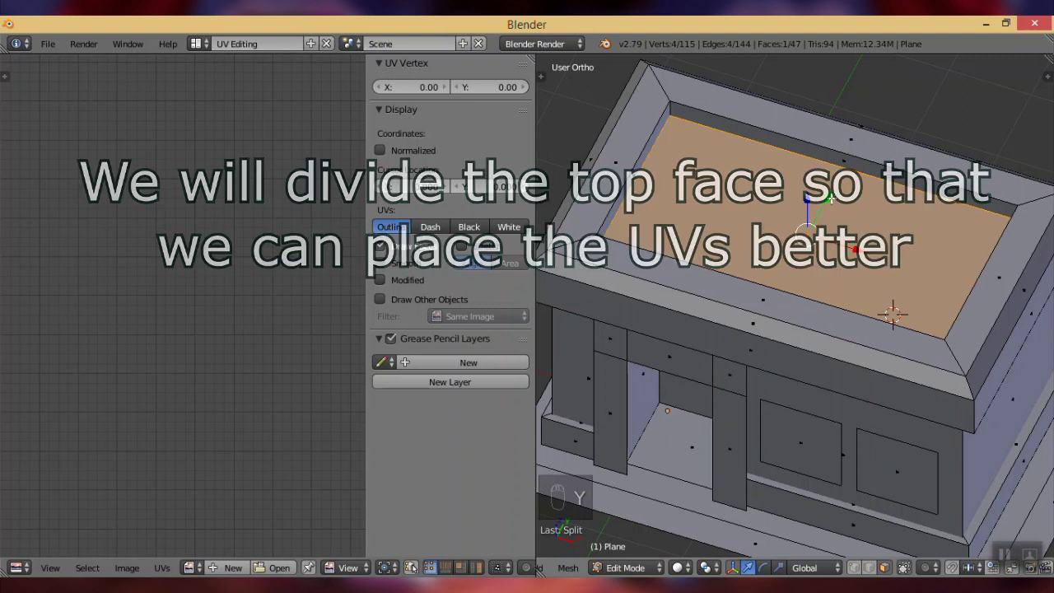
Raise the detached roof face along the Z axis above the building.
key(ctrl+r)
right_click(792, 238)
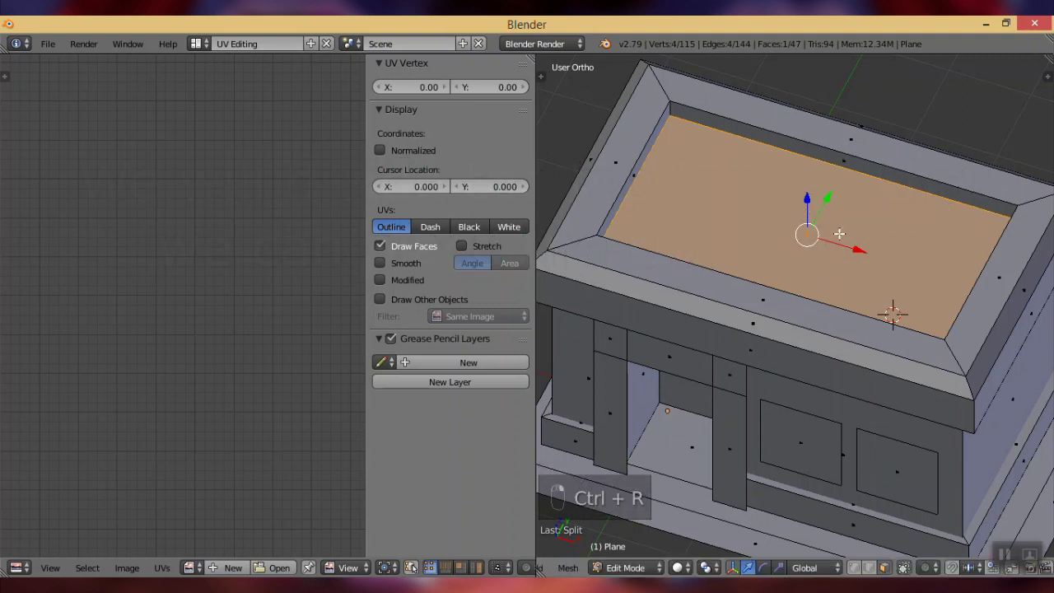
scroll(847, 249, down, 4)
text(g)
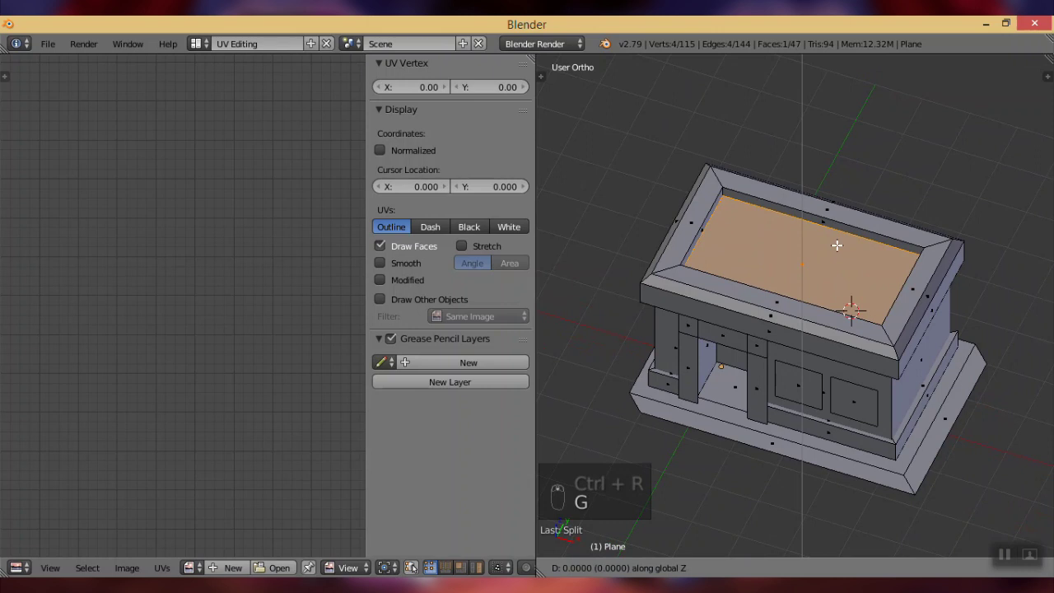
text(1)
key(Return)
Delete the faces adjoining the roof rim's lower back edge, together with that edge.
middle_drag(830, 245, 762, 226)
scroll(762, 225, up, 2)
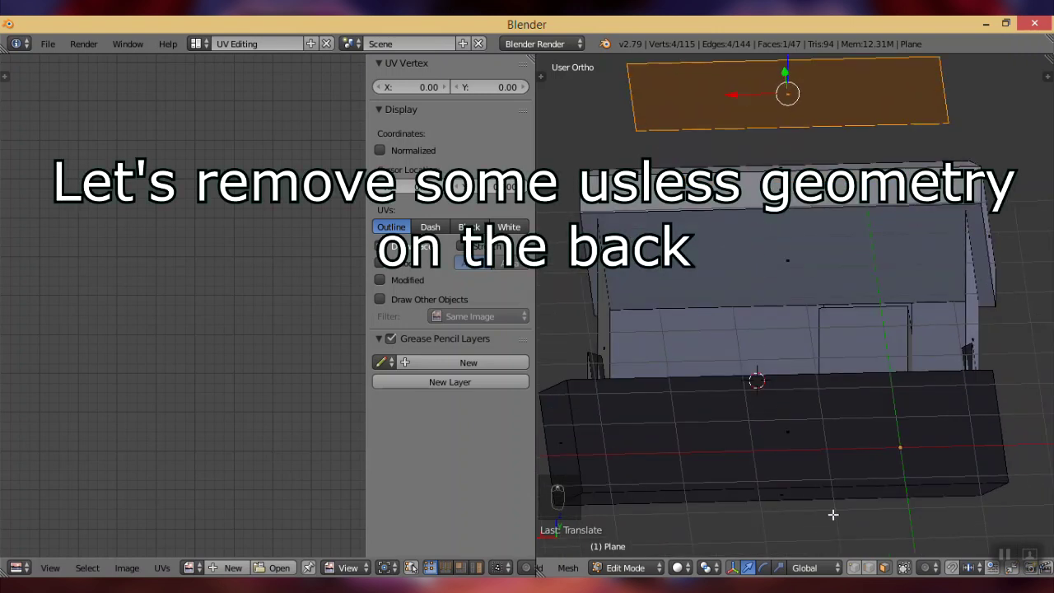
right_click(810, 212)
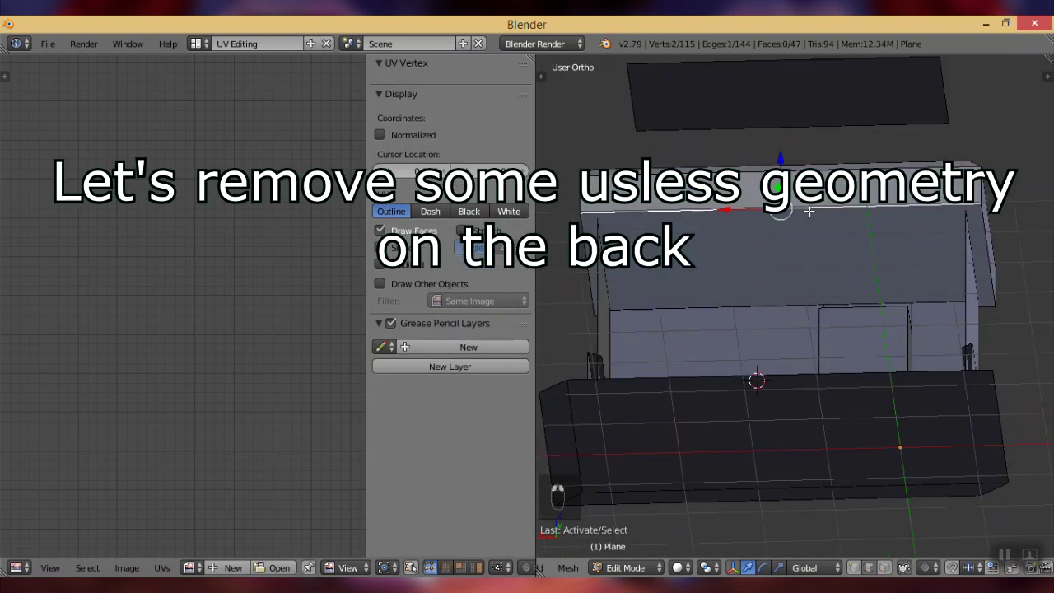
key(Delete)
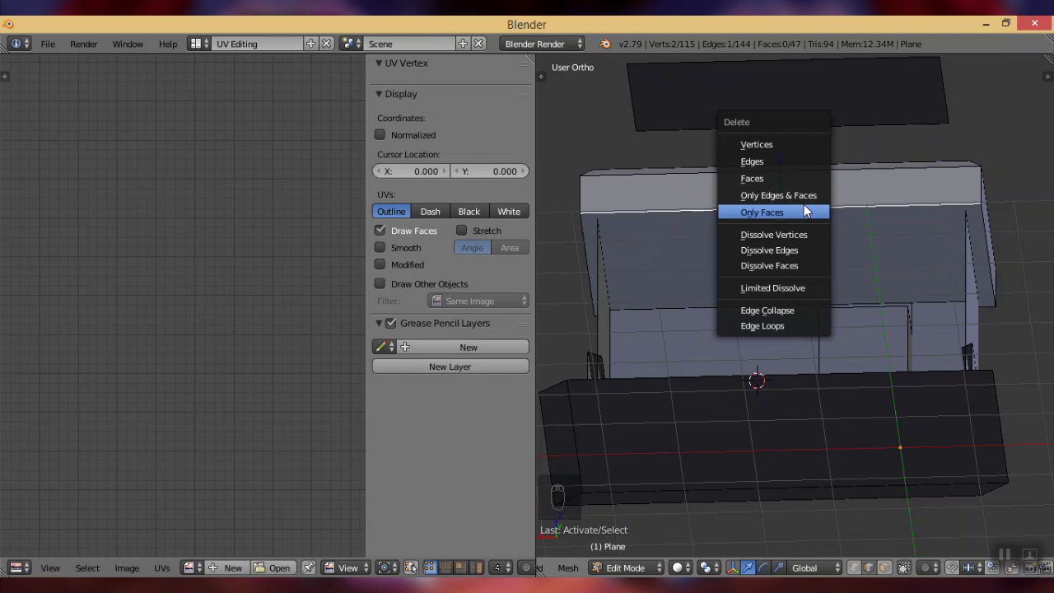
click(804, 212)
middle_drag(772, 235, 903, 327)
key(Delete)
click(755, 253)
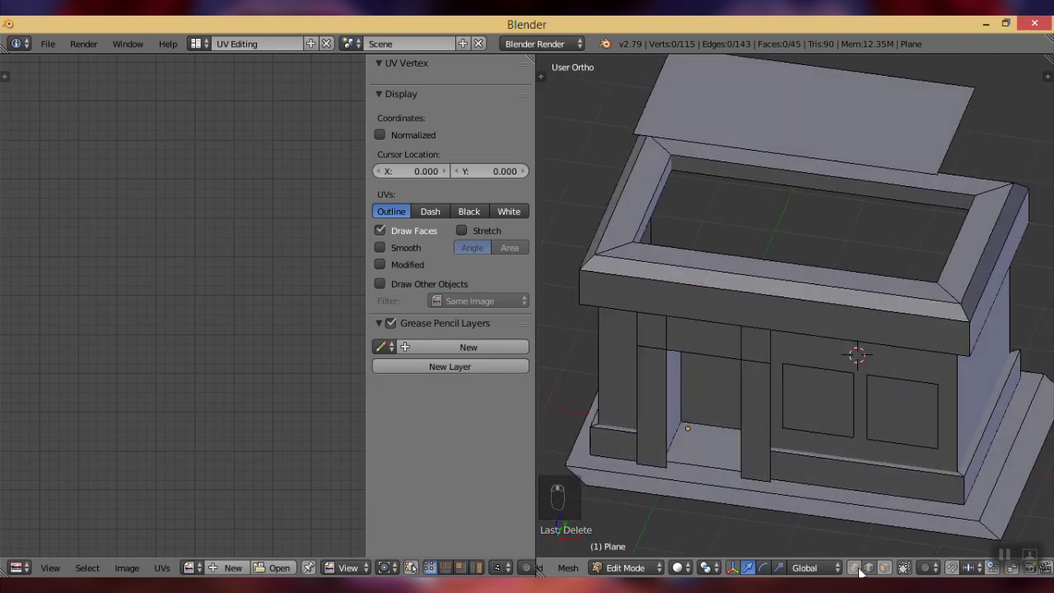
Divide the raised roof face crosswise into three equal parts with two centred loop cuts.
right_click(757, 130)
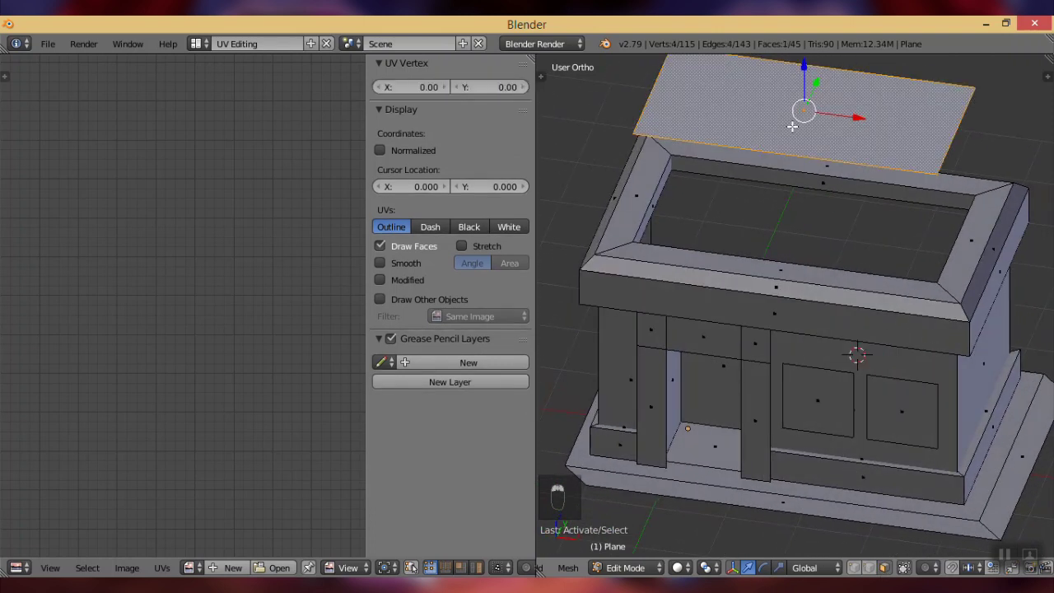
shift+middle_drag(792, 126, 751, 200)
key(ctrl+r)
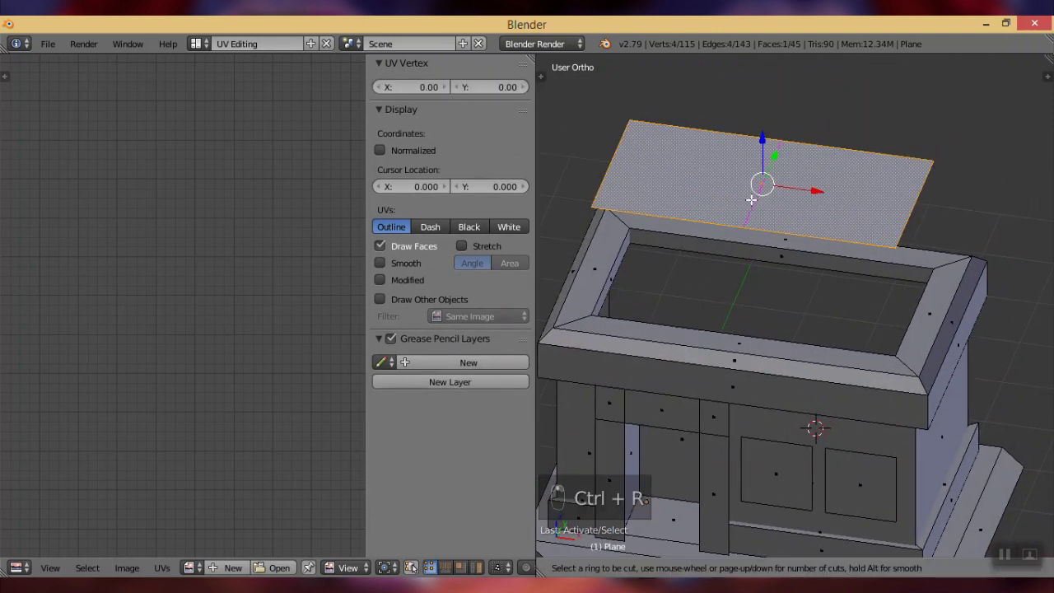
click(768, 156)
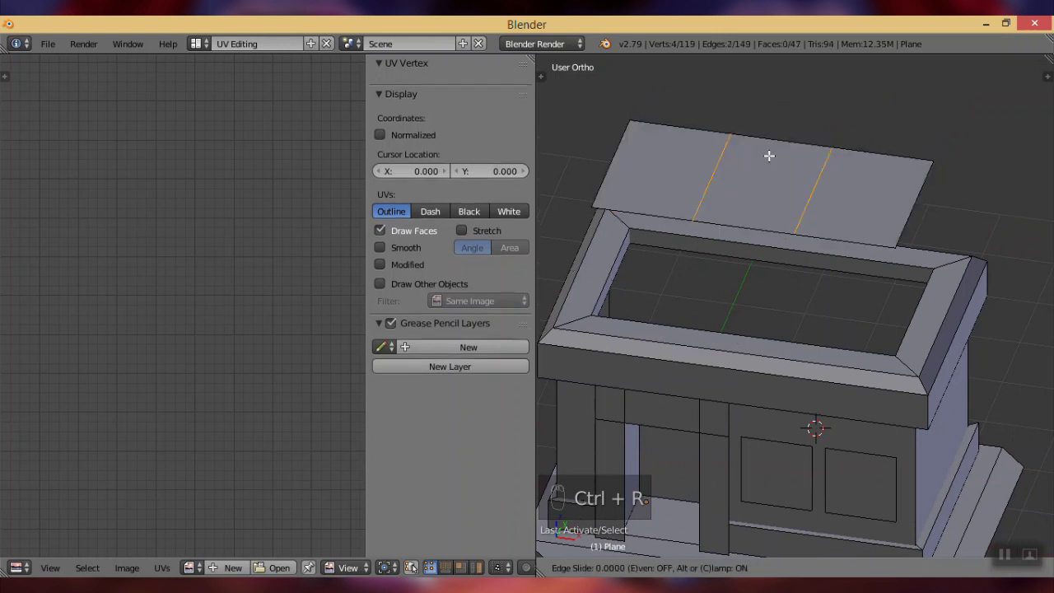
right_click(768, 156)
Select the three roof parts, lower them along Z back into the rim and restore textured shading.
right_click(698, 157)
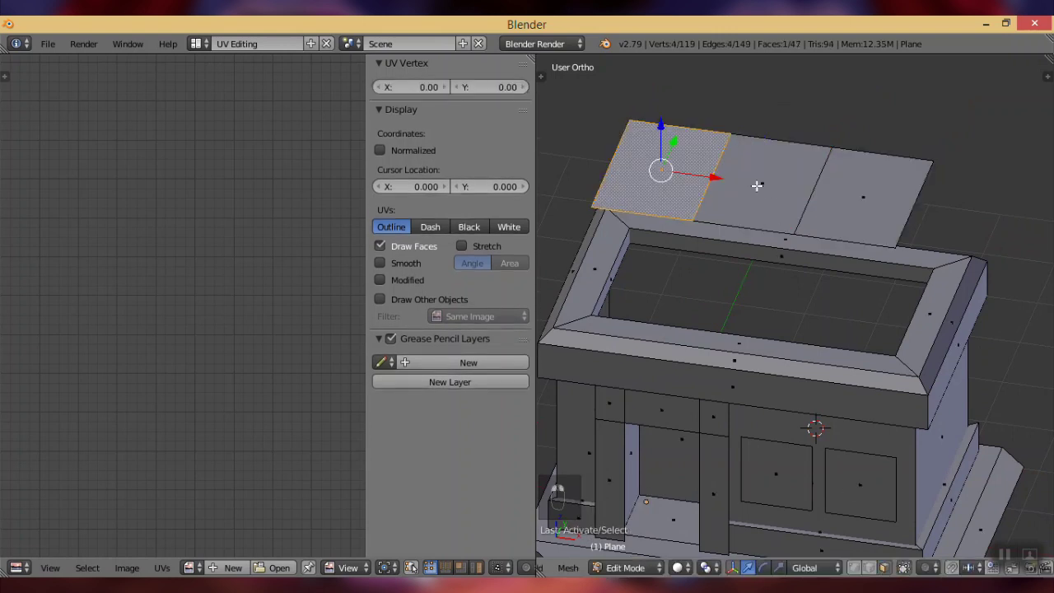
shift+right_click(758, 183)
shift+right_click(856, 210)
key(g)
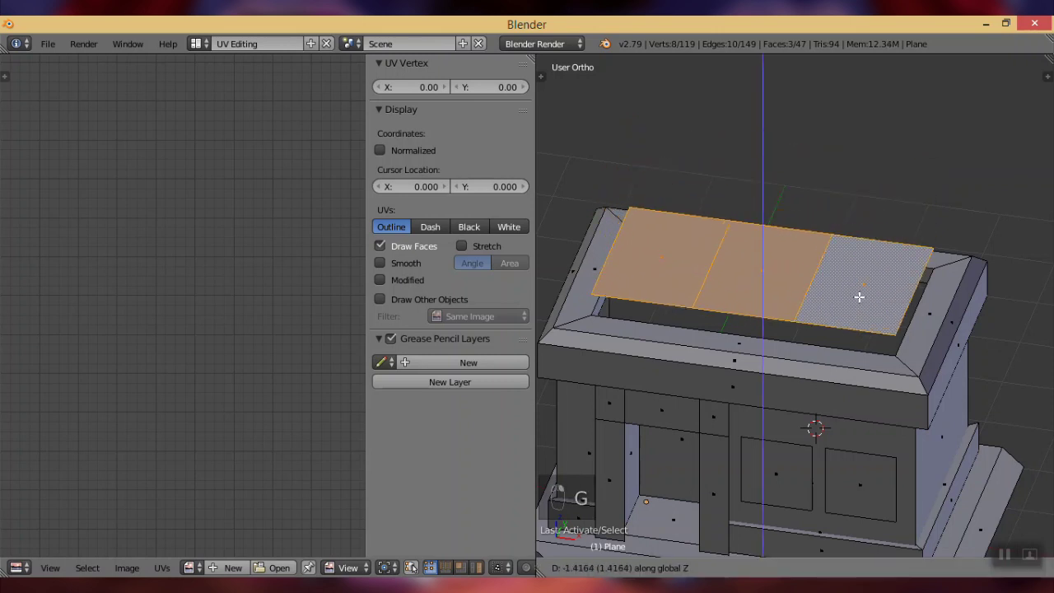
click(859, 297)
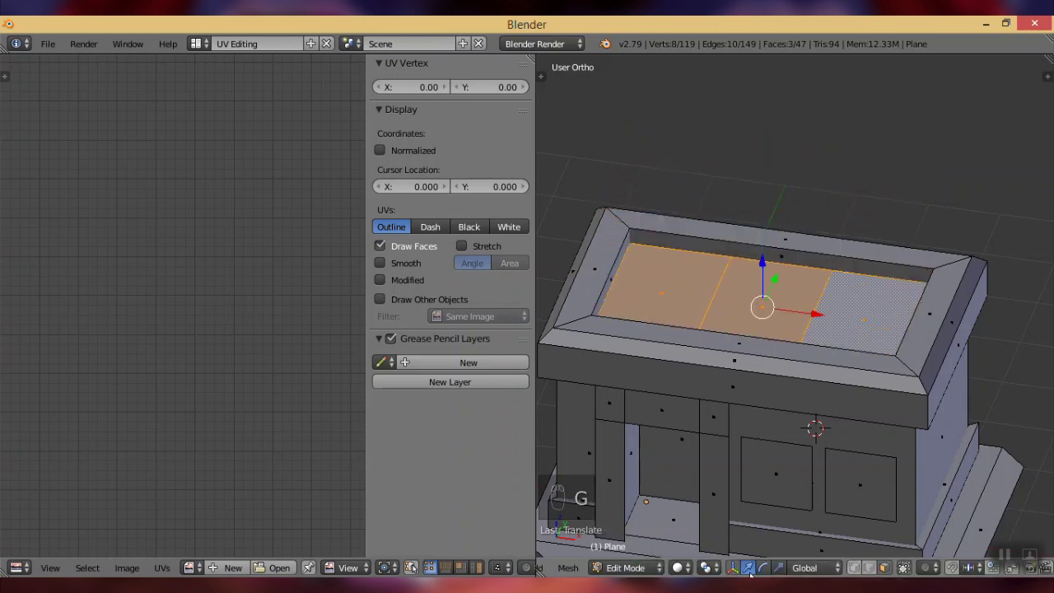
click(705, 568)
click(700, 498)
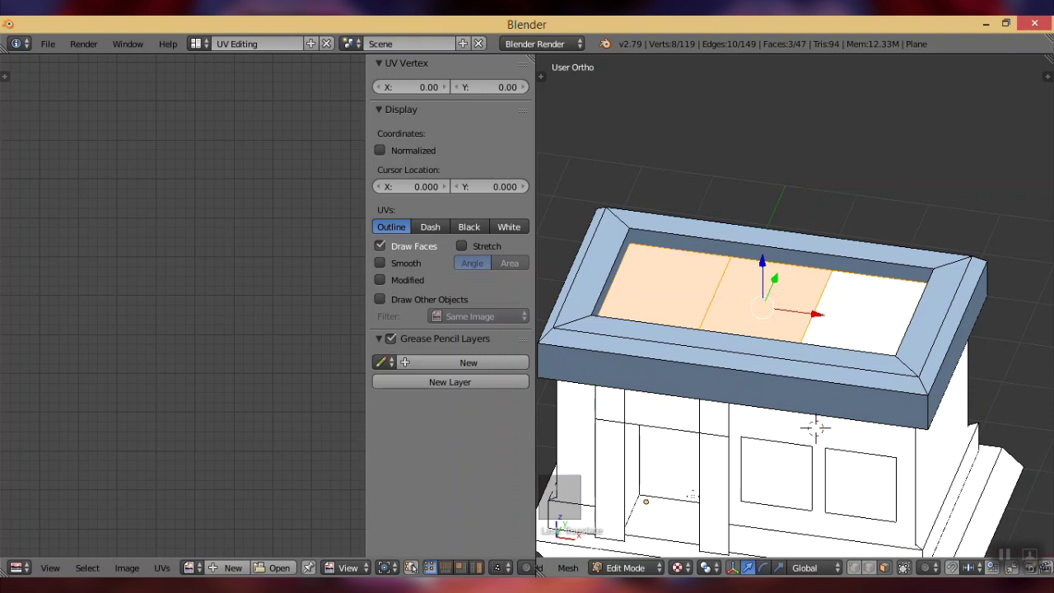
Unwrap the three roof parts with Reset from the top view and assign House_tex.png to them.
key(KP_7)
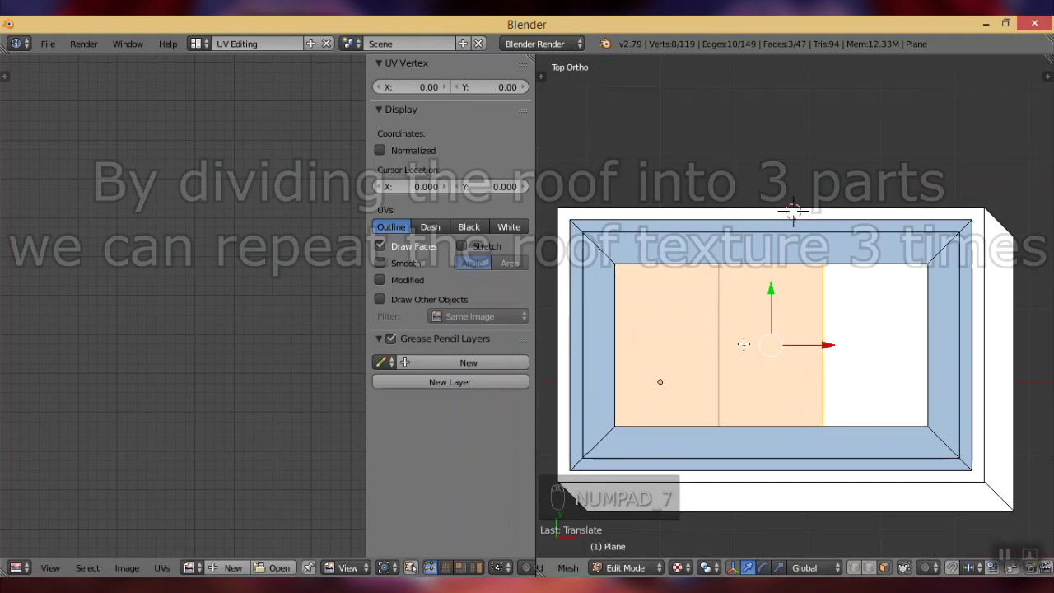
right_click(635, 340)
shift+right_click(791, 335)
shift+right_click(868, 324)
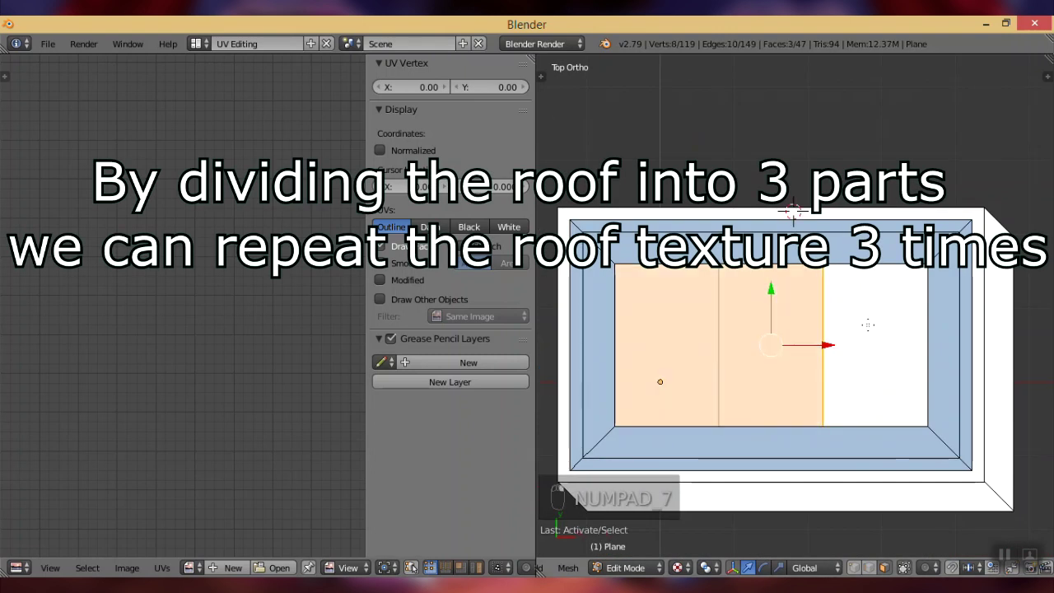
key(u)
key(u)
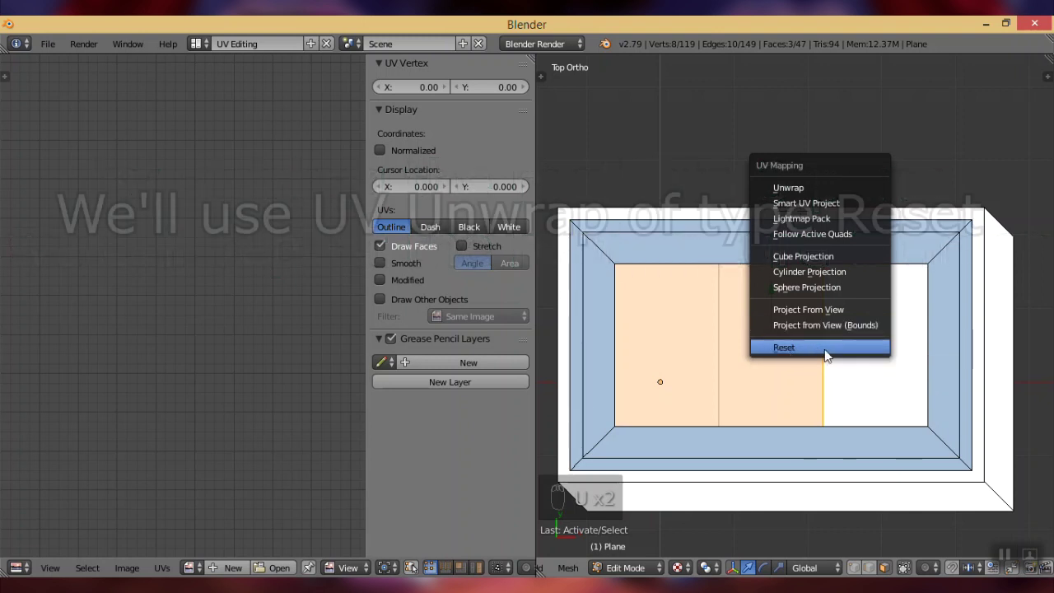
click(799, 349)
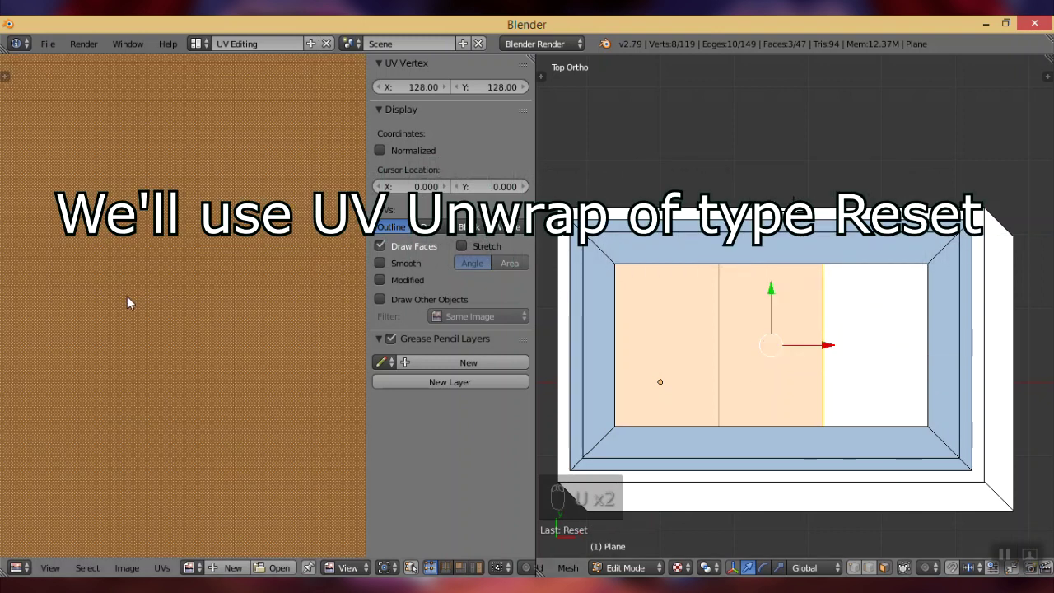
scroll(127, 303, down, 3)
click(191, 568)
click(202, 412)
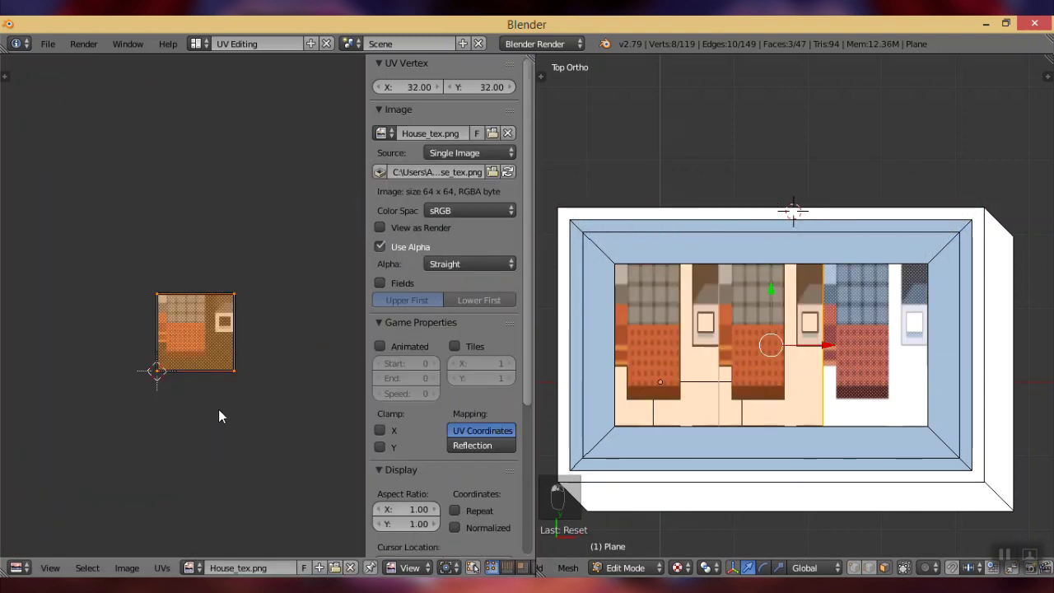
Scale down the roof parts' UVs and move them onto the blue plaid area of the texture.
scroll(273, 257, up, 5)
key(s)
click(220, 349)
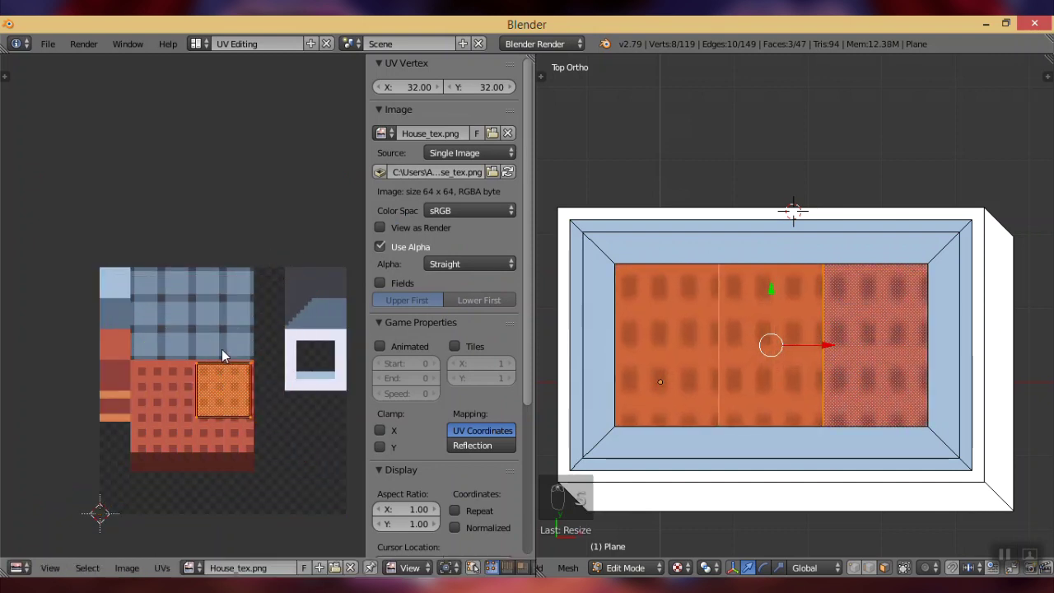
scroll(231, 353, up, 1)
key(g)
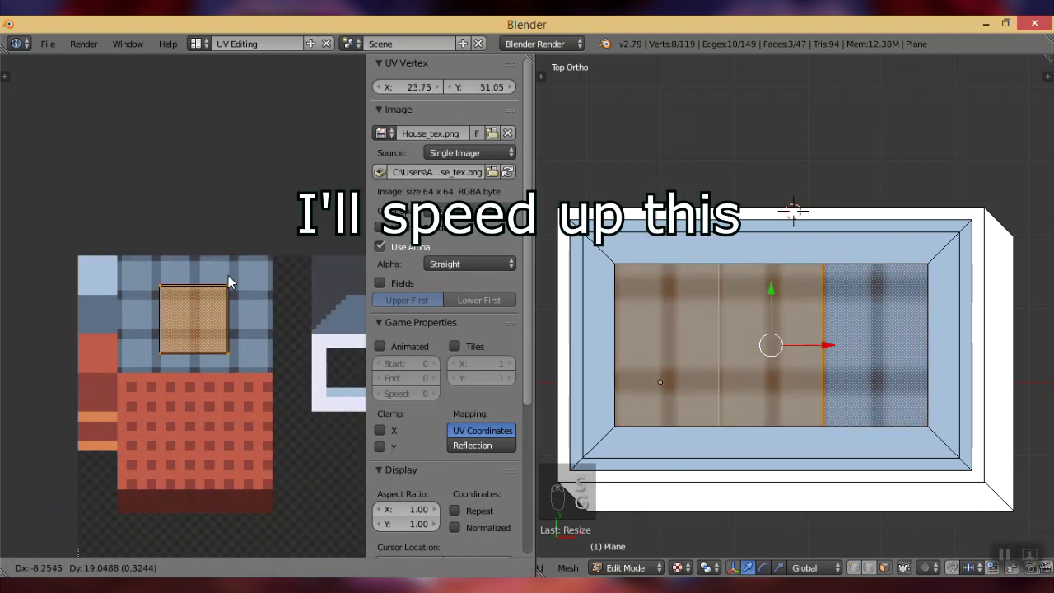
click(228, 277)
Enlarge the roof parts' UVs and reposition them to cover more of the blue plaid pattern.
scroll(218, 278, up, 3)
middle_drag(207, 280, 187, 285)
key(g)
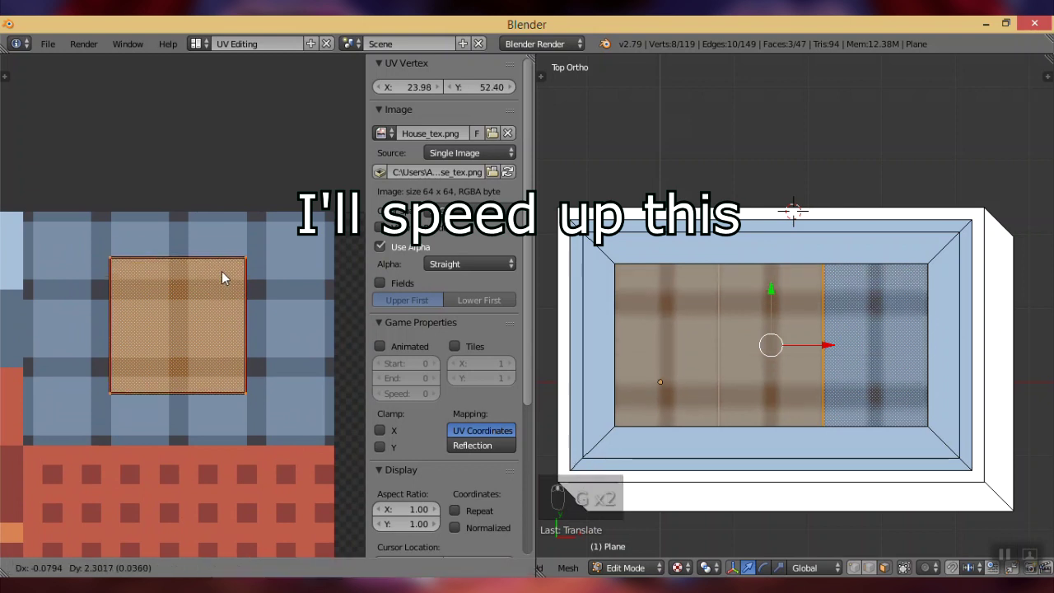
key(s)
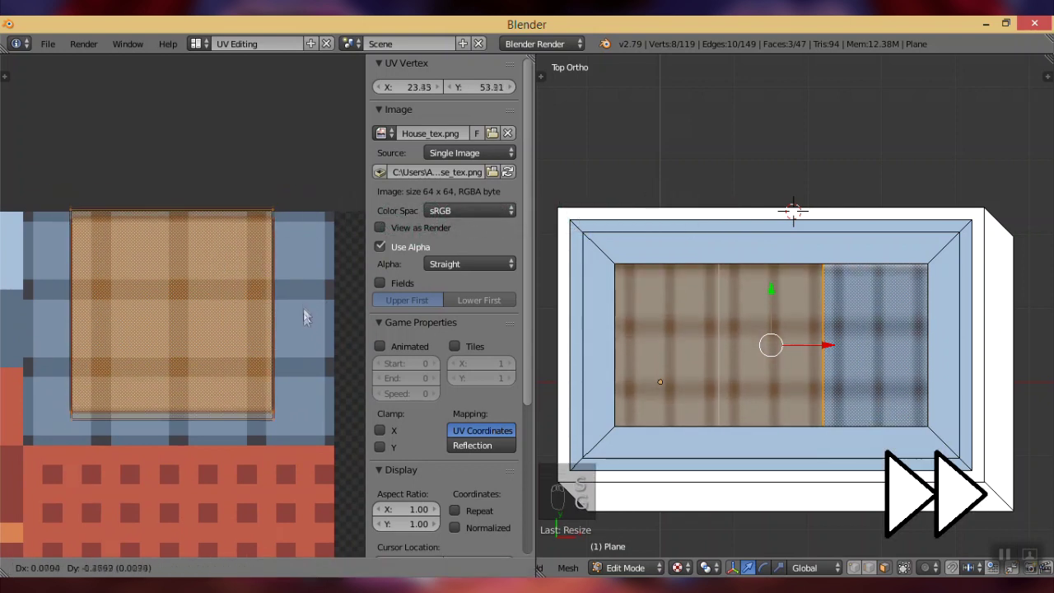
click(302, 315)
key(r)
key(Escape)
Stretch the roof parts' UVs along X and adjust them along Y to span the blue plaid pattern.
key(s)
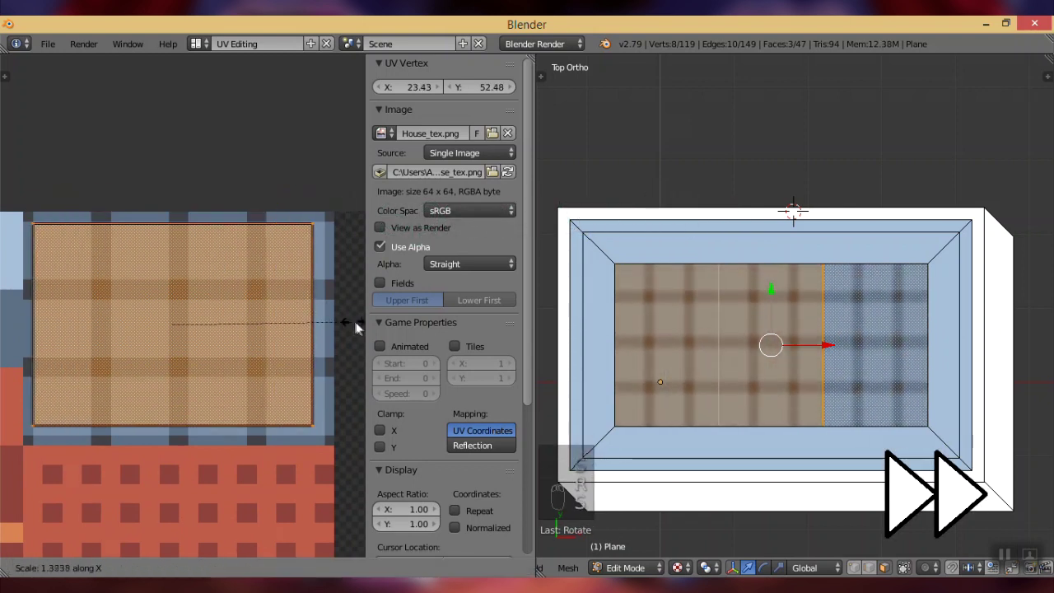
click(313, 317)
key(s)
key(x)
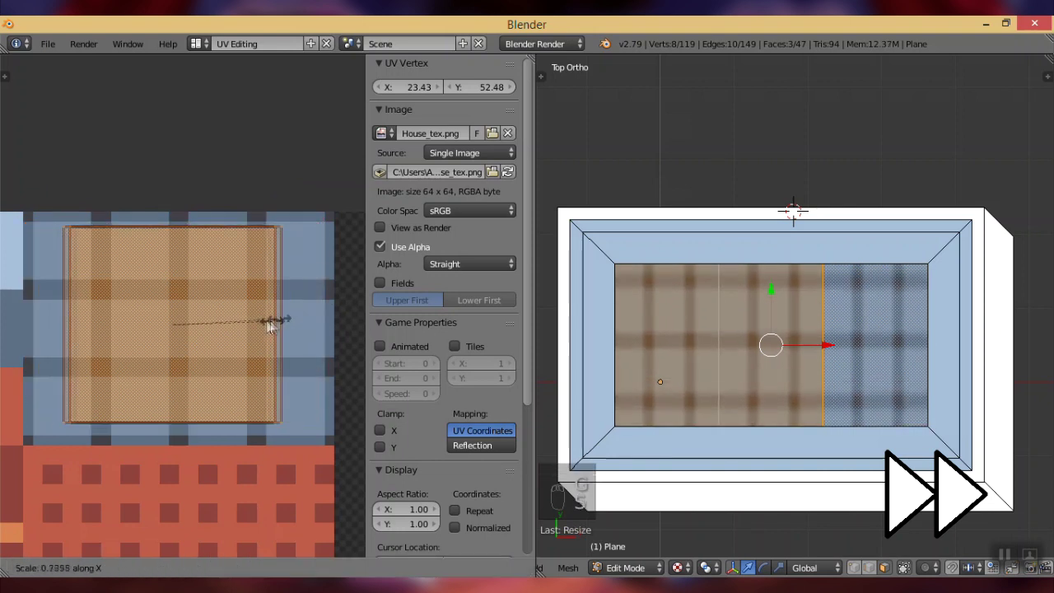
click(254, 322)
key(s)
key(x)
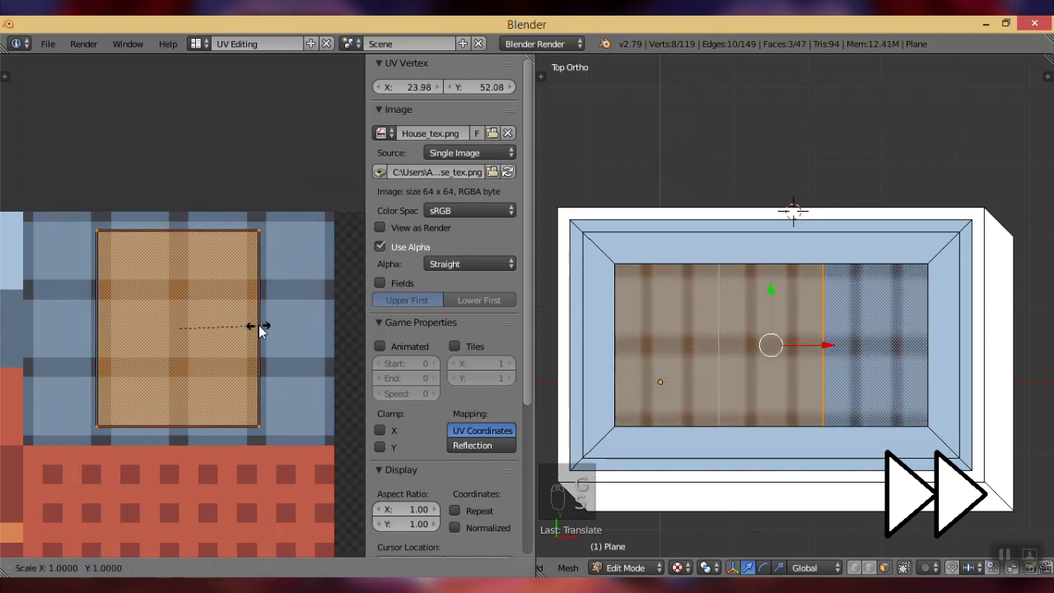
click(330, 342)
key(s)
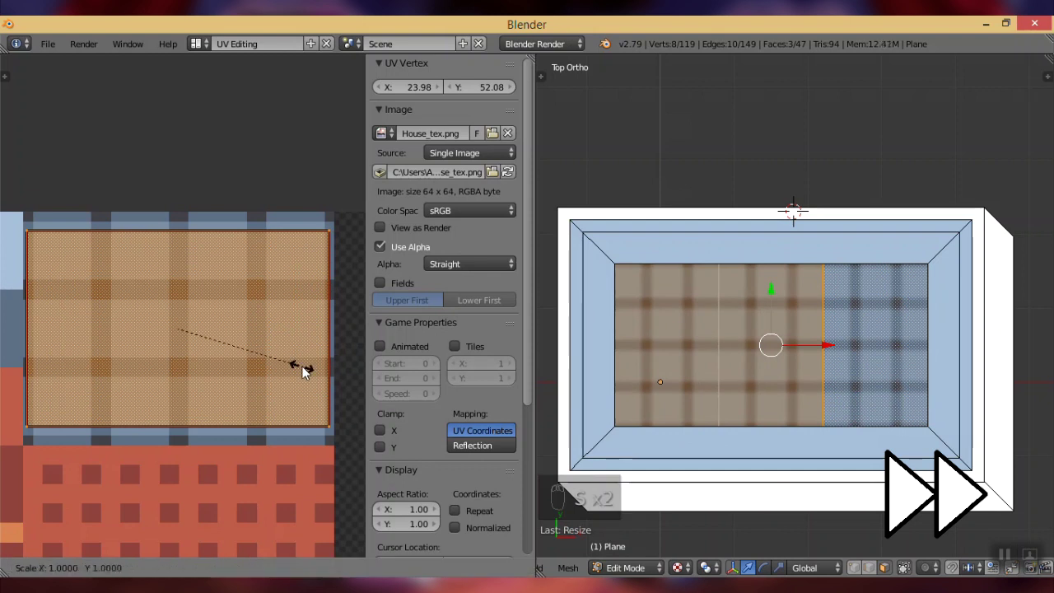
key(y)
click(322, 364)
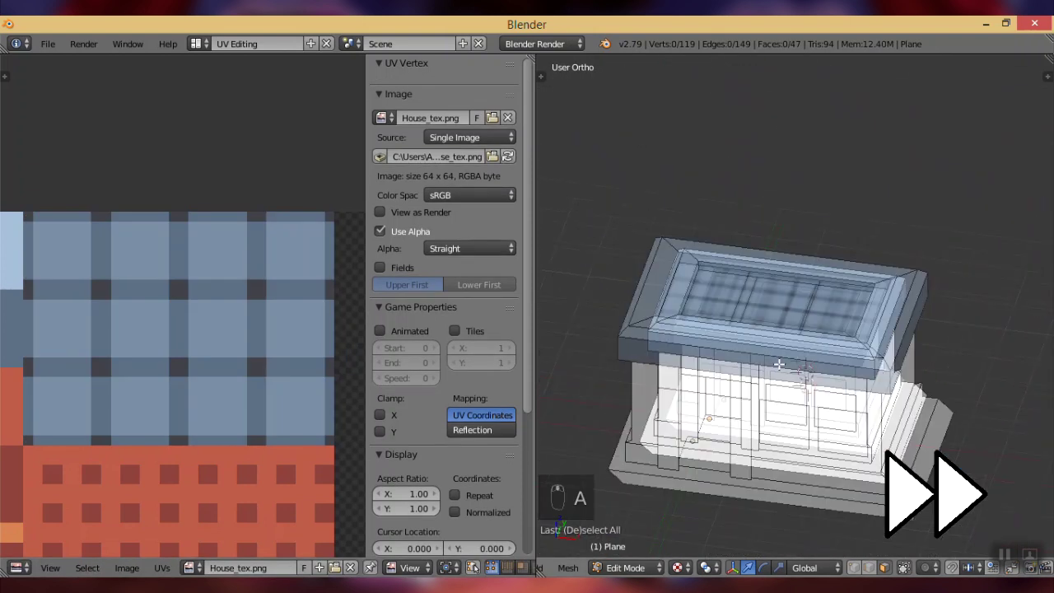
Select the front wall's three faces: the window section, the narrow section and the piece above the door.
middle_drag(775, 335, 725, 346)
right_click(655, 385)
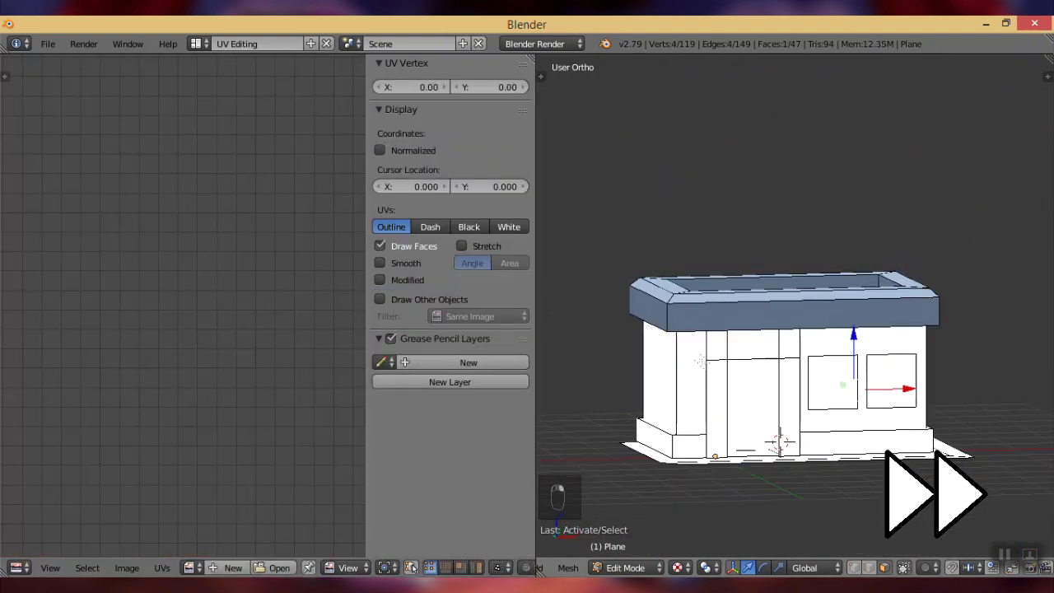
shift+right_click(700, 361)
key(KP_1)
key(z)
scroll(705, 355, up, 4)
middle_drag(823, 313, 732, 327)
shift+right_click(701, 318)
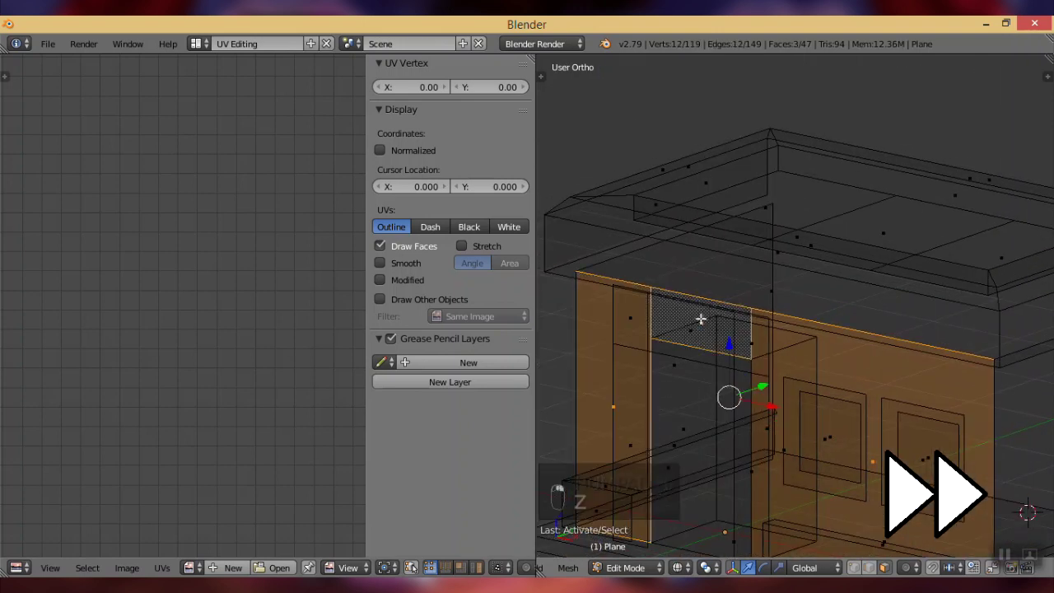
Unwrap the selected front wall faces with Project From View in the front view and assign House_tex.png.
scroll(700, 319, down, 2)
key(KP_1)
scroll(701, 319, down, 3)
key(u)
key(u)
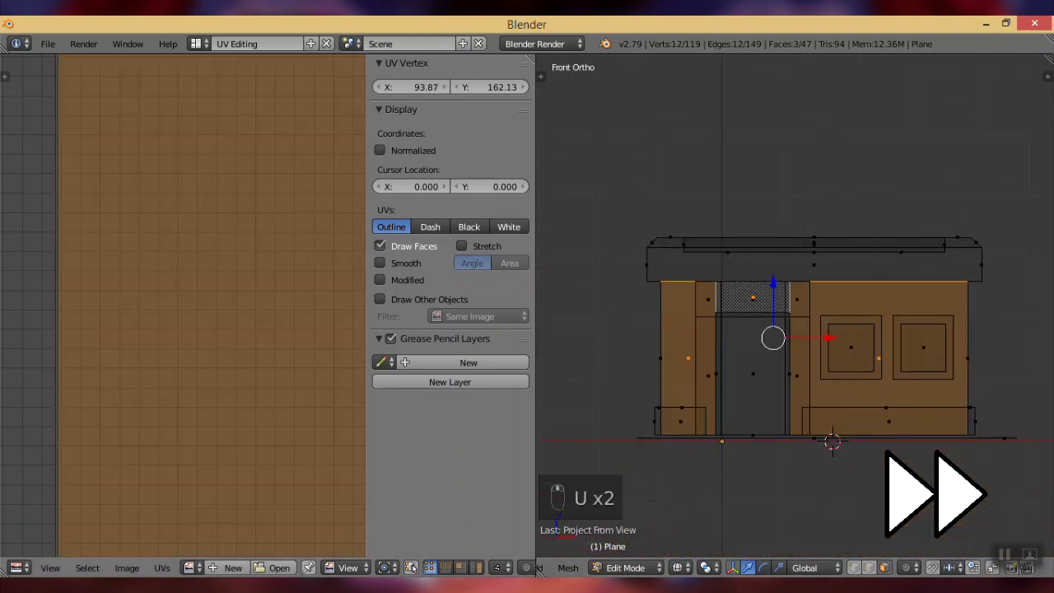
click(190, 567)
click(223, 404)
Scale and move the front wall UVs onto the red dotted pattern and switch to textured shading.
scroll(226, 417, down, 5)
key(s)
click(249, 366)
scroll(263, 392, up, 2)
key(g)
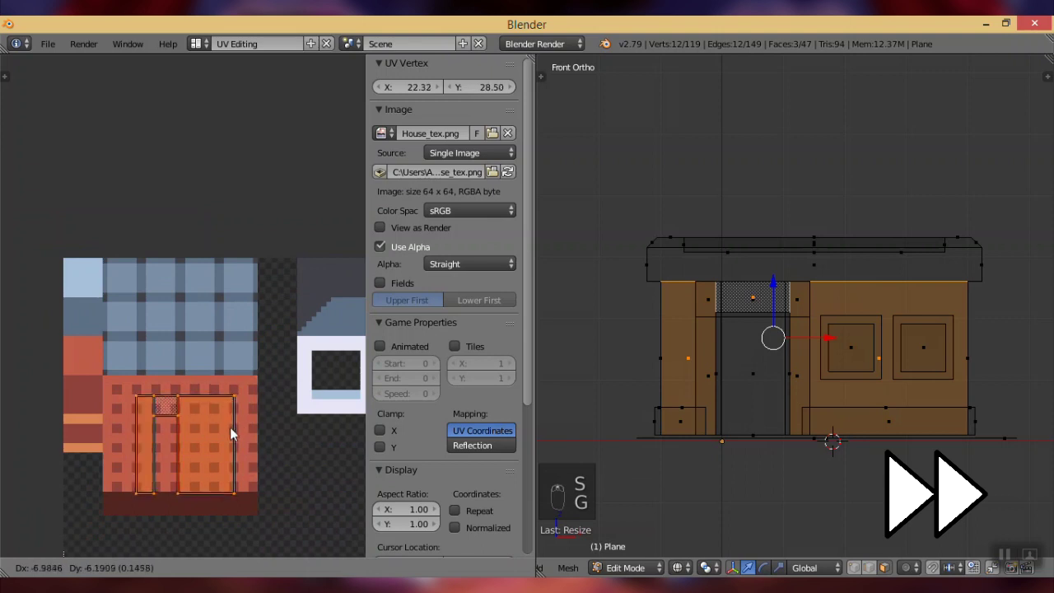
click(229, 434)
key(s)
click(275, 431)
click(681, 568)
click(707, 491)
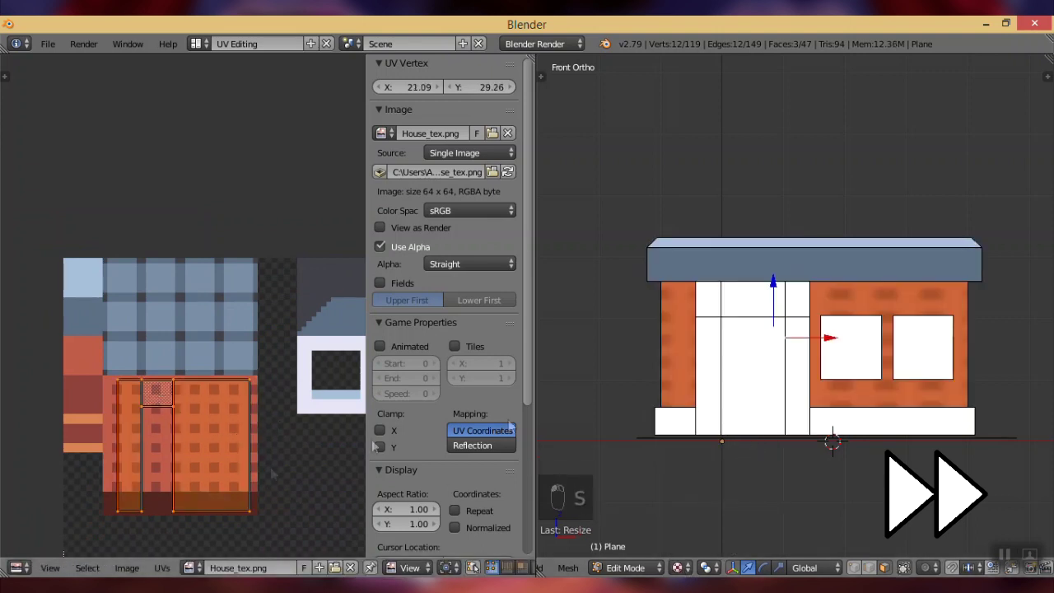
Select the front wall face around the windows and unwrap it separately with Project From View.
right_click(860, 302)
key(u)
click(861, 302)
scroll(308, 347, down, 3)
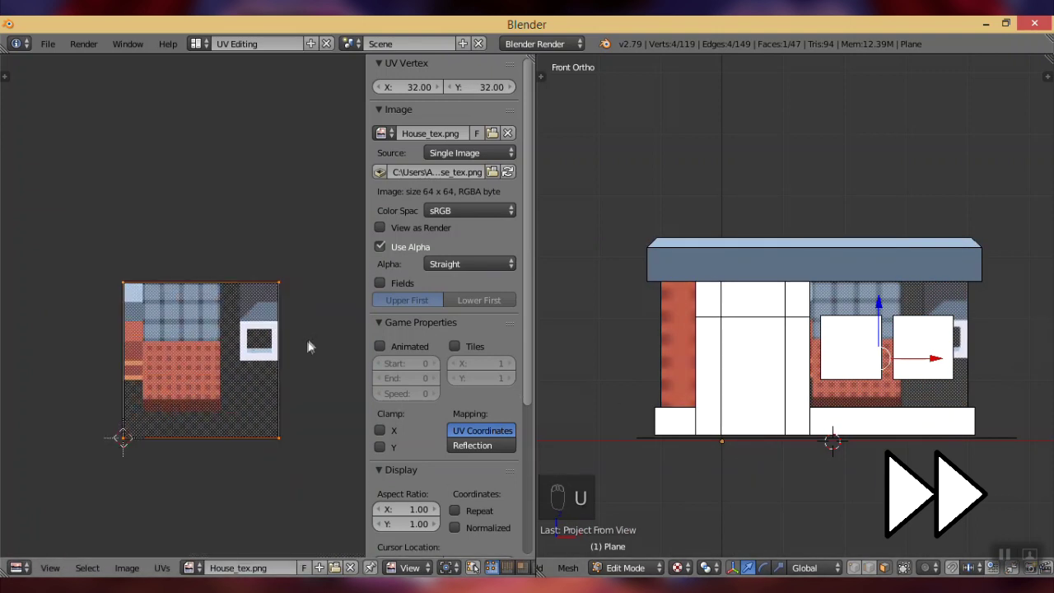
Shrink the window wall's UVs and move them onto the red dotted pattern.
key(s)
click(232, 357)
scroll(241, 366, up, 3)
key(g)
click(220, 380)
key(s)
click(291, 386)
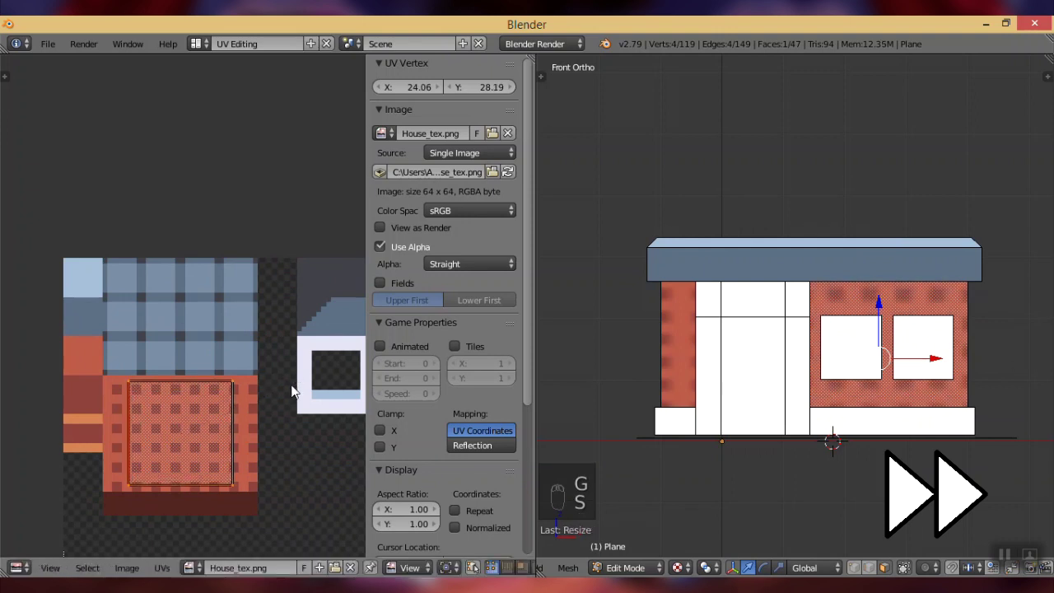
Fine-tune the window wall's UVs along X and Y so they line up with the rows of dark dots.
key(s)
click(278, 394)
key(g)
click(280, 391)
key(s)
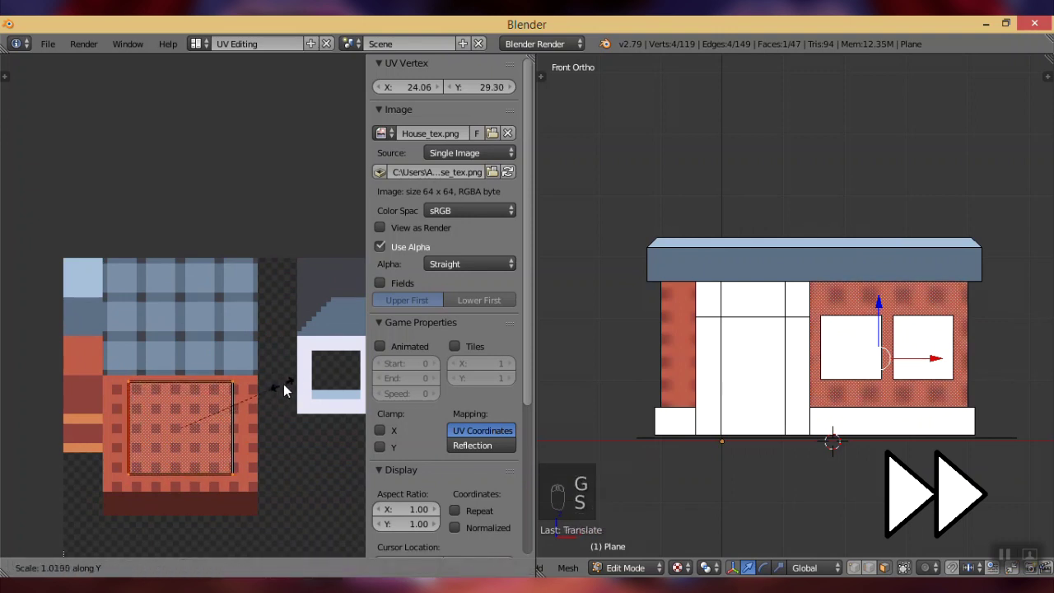
key(g)
click(329, 396)
key(s)
key(x)
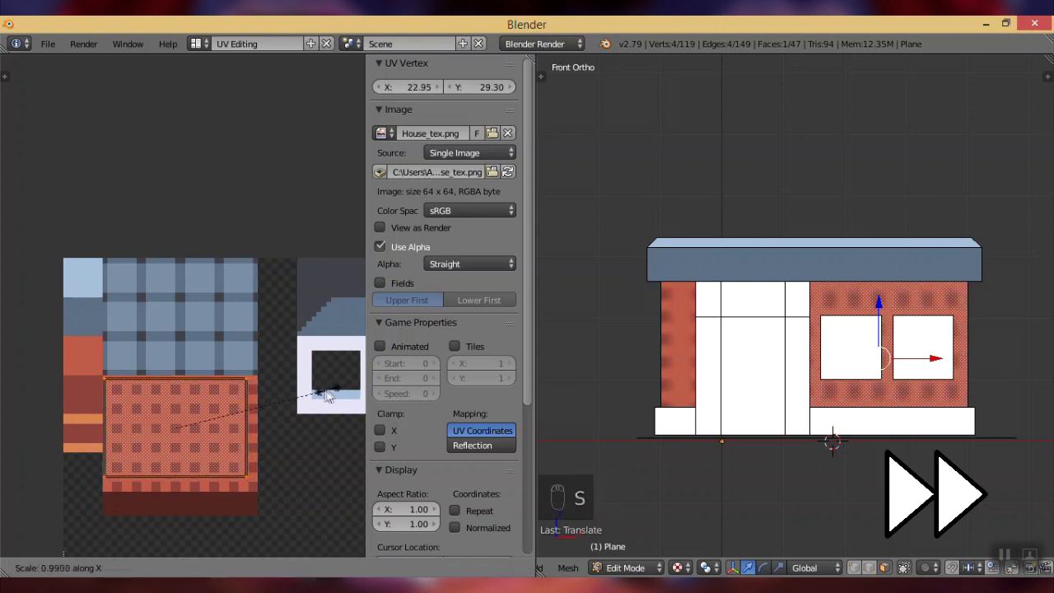
Shorten the narrow front wall section's UVs along Y and raise them above the dark red strip.
right_click(677, 338)
key(s)
key(y)
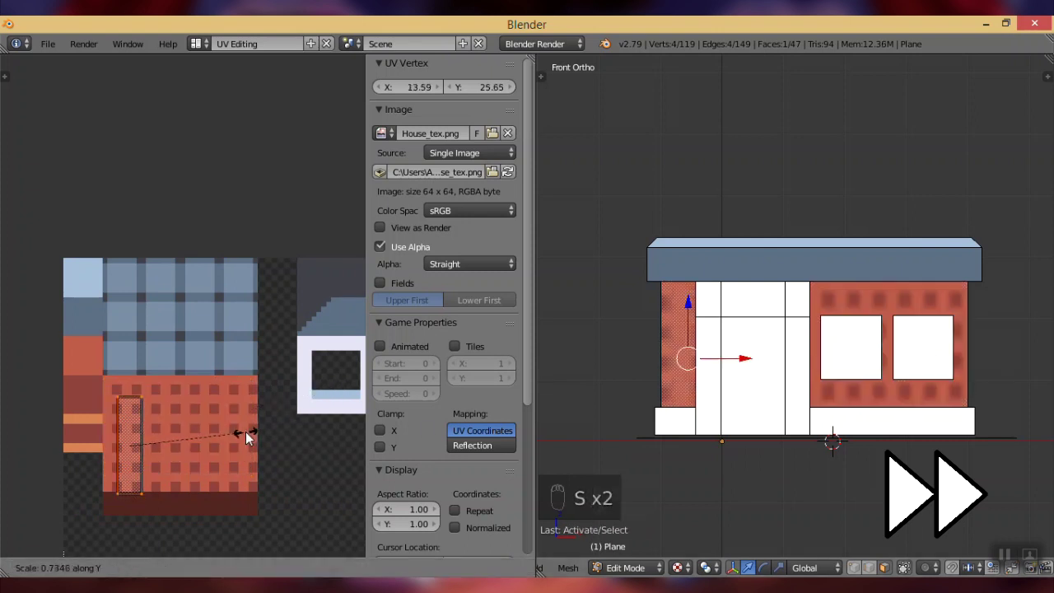
click(246, 432)
key(g)
key(y)
click(247, 419)
Widen the narrow wall section's UVs along X and align them with the two leftmost dot columns.
key(s)
key(x)
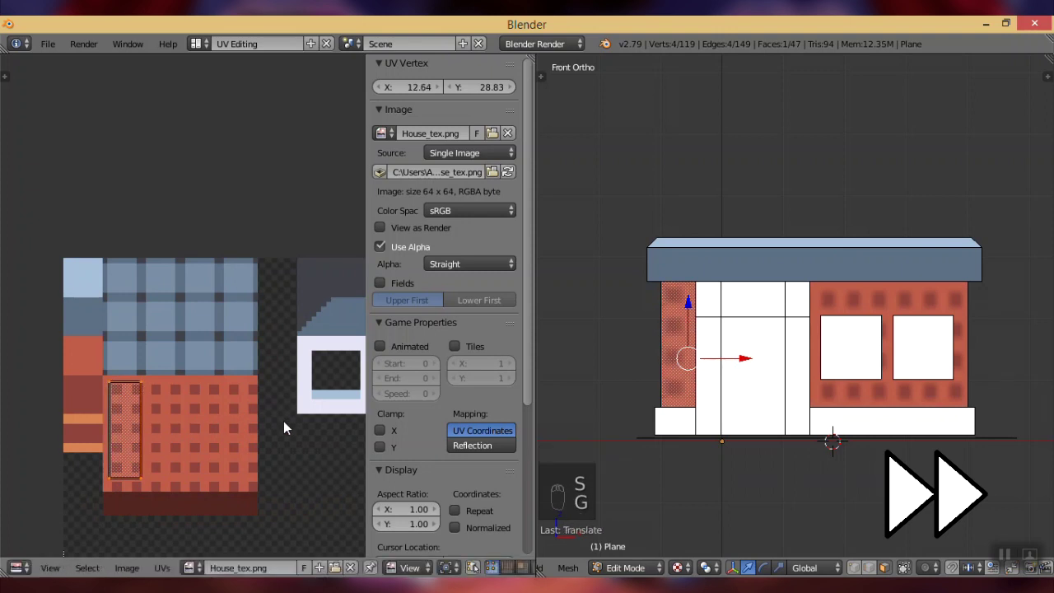
right_click(315, 435)
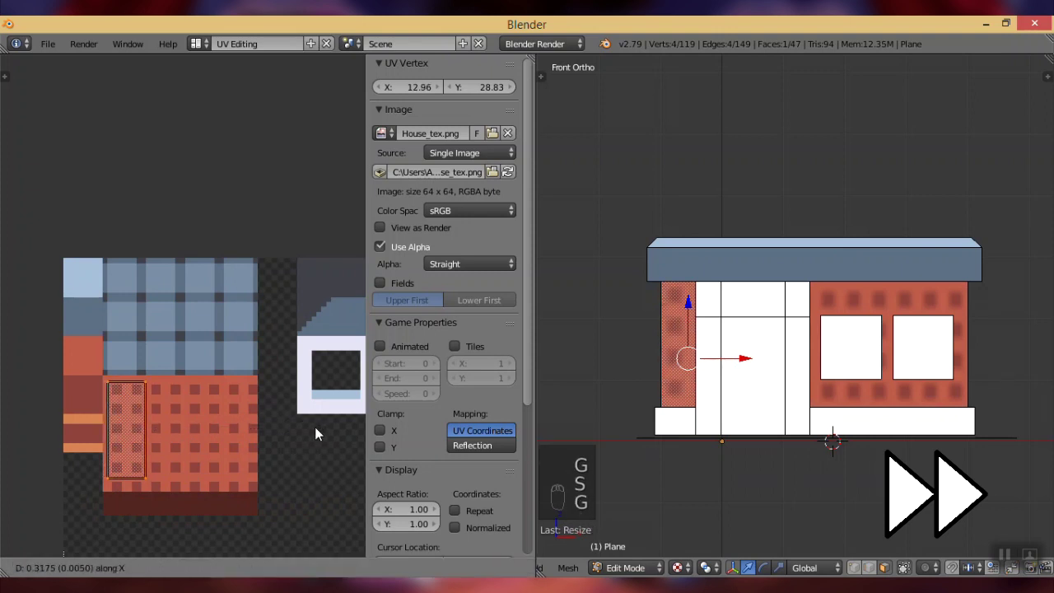
key(g)
key(y)
click(270, 370)
Select both side walls, unwrap them with Project From View in the right view and assign House_tex.png.
middle_drag(635, 342, 684, 358)
right_click(668, 354)
middle_drag(873, 354, 766, 359)
shift+right_click(843, 357)
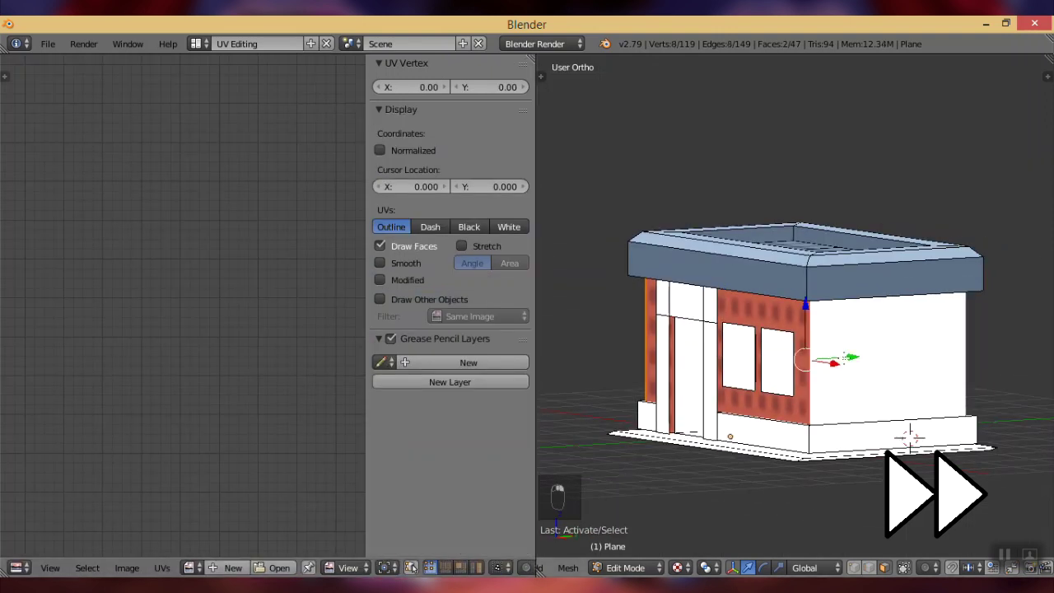
key(KP_3)
key(u)
click(848, 361)
click(198, 568)
click(221, 386)
Scale down the side walls' UVs and move them onto the red dotted pattern.
key(s)
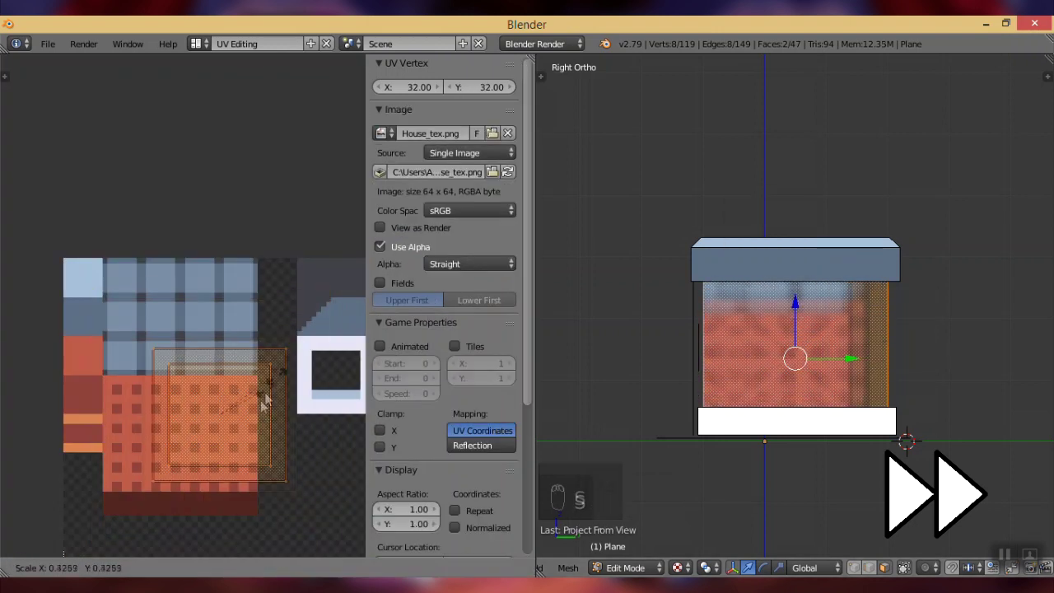
click(253, 408)
key(g)
click(212, 424)
key(s)
click(261, 429)
Narrow the side walls' UVs along X and shift them to align with the dot columns.
key(g)
key(g)
key(s)
key(x)
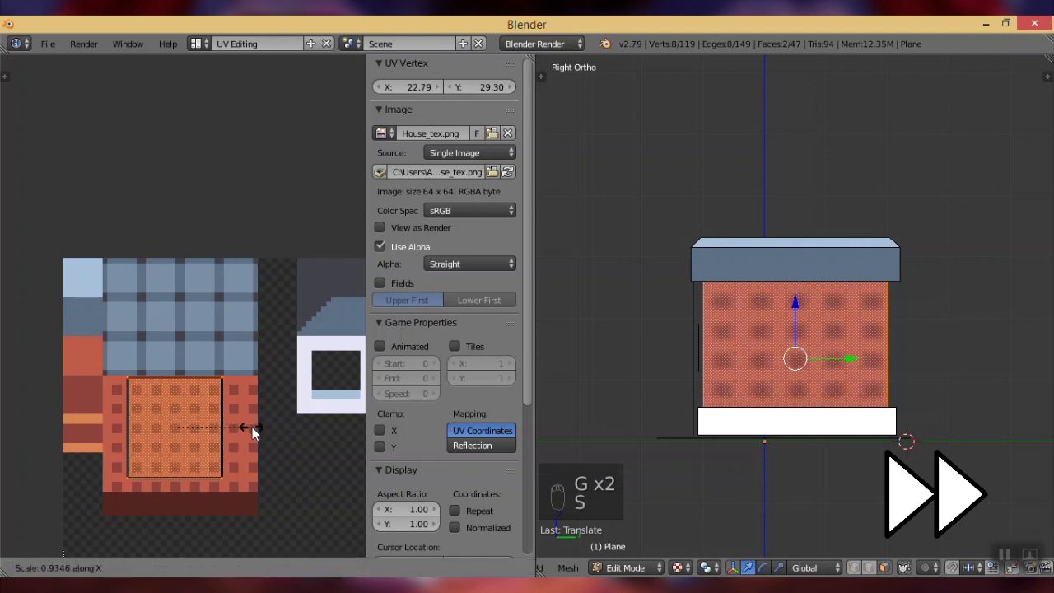
click(252, 428)
key(g)
key(x)
click(254, 429)
Select both front window frames, unwrap them with Reset and assign House_tex.png.
middle_drag(663, 395, 828, 408)
right_click(853, 375)
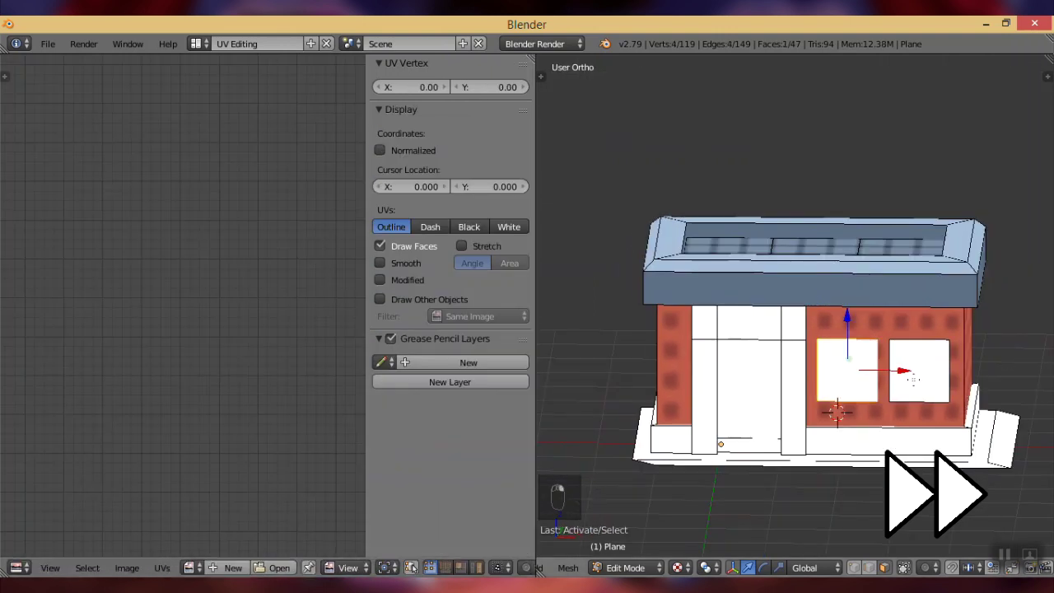
shift+right_click(904, 370)
key(u)
click(865, 392)
click(192, 568)
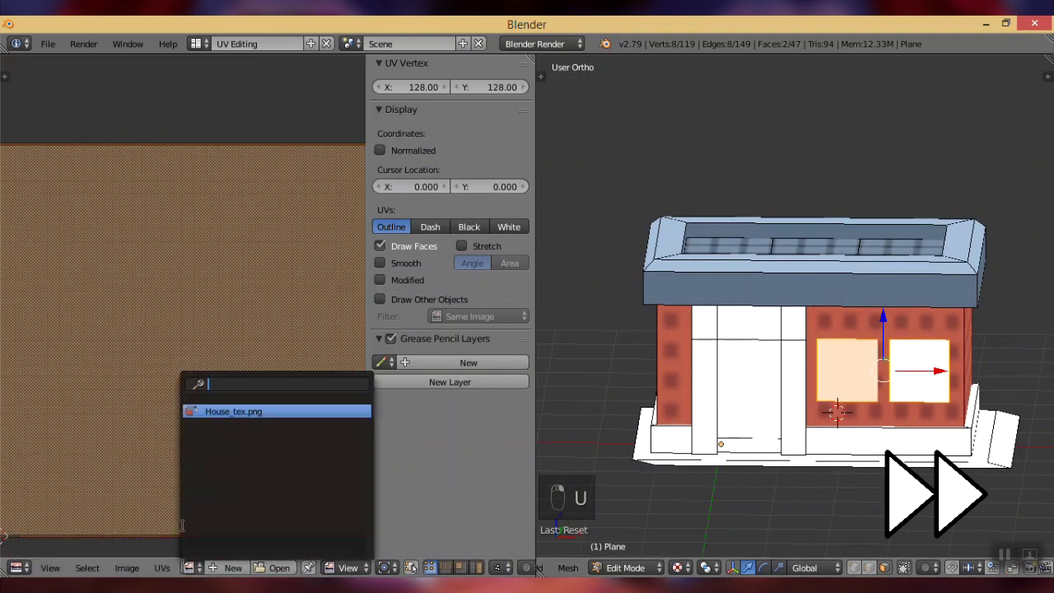
click(276, 409)
Scale and move the window frames' UVs onto the white window frame in the texture.
scroll(280, 321, up, 6)
middle_drag(278, 322, 153, 283)
key(s)
click(135, 387)
key(g)
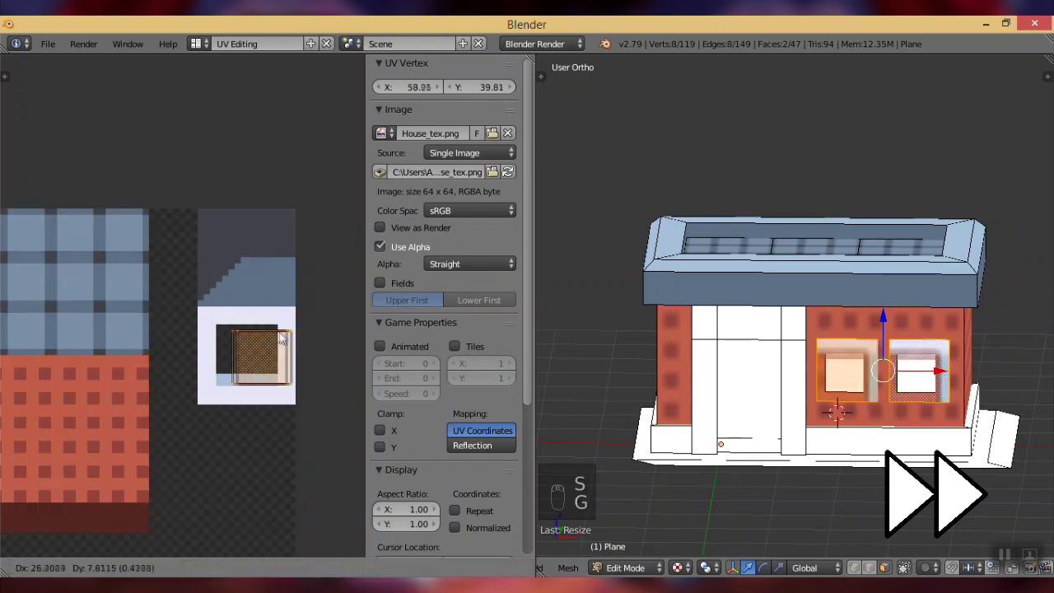
click(282, 339)
key(s)
click(313, 337)
Rotate the window frames' UVs by 90° and resize them to fit the white frame's outline.
key(r)
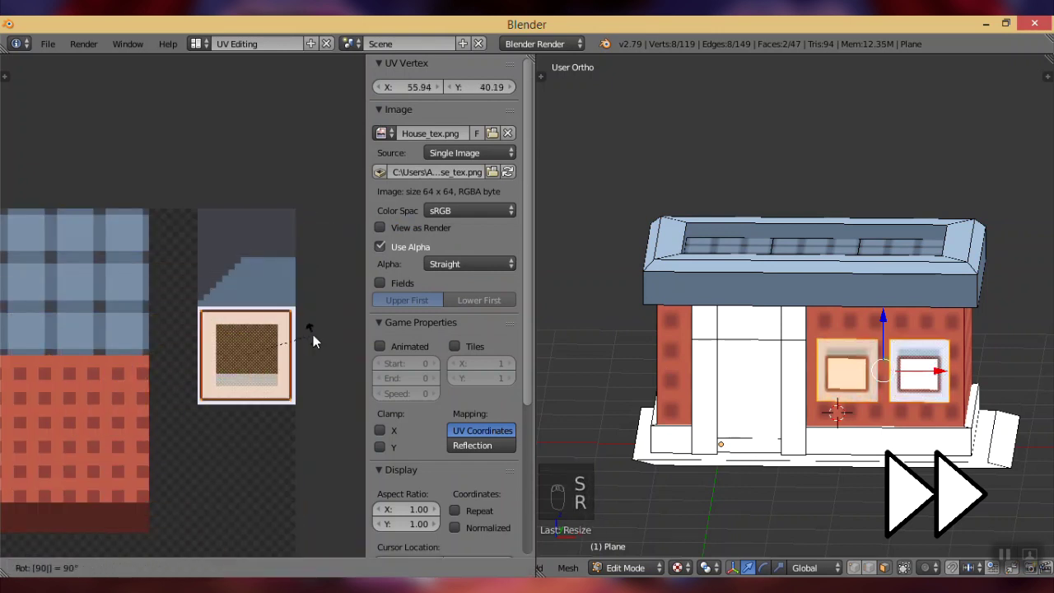
click(313, 342)
scroll(280, 344, up, 4)
middle_drag(268, 346, 123, 282)
key(s)
click(341, 342)
Select the five door frame faces, unwrap them with Reset from the front view and assign House_tex.png.
middle_drag(850, 404, 818, 382)
right_click(769, 339)
shift+right_click(687, 300)
shift+right_click(686, 339)
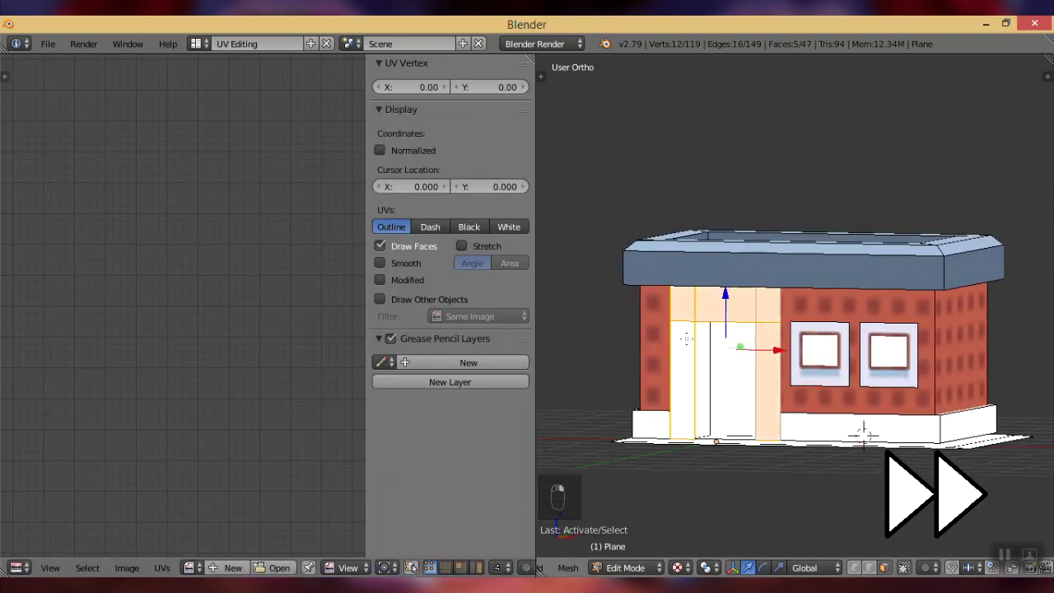
key(KP_1)
key(u)
click(687, 339)
click(192, 567)
click(217, 409)
Unwrap the door frame faces again, shrink their UVs and place them on the dark red area.
scroll(219, 409, down, 3)
middle_drag(165, 341, 239, 365)
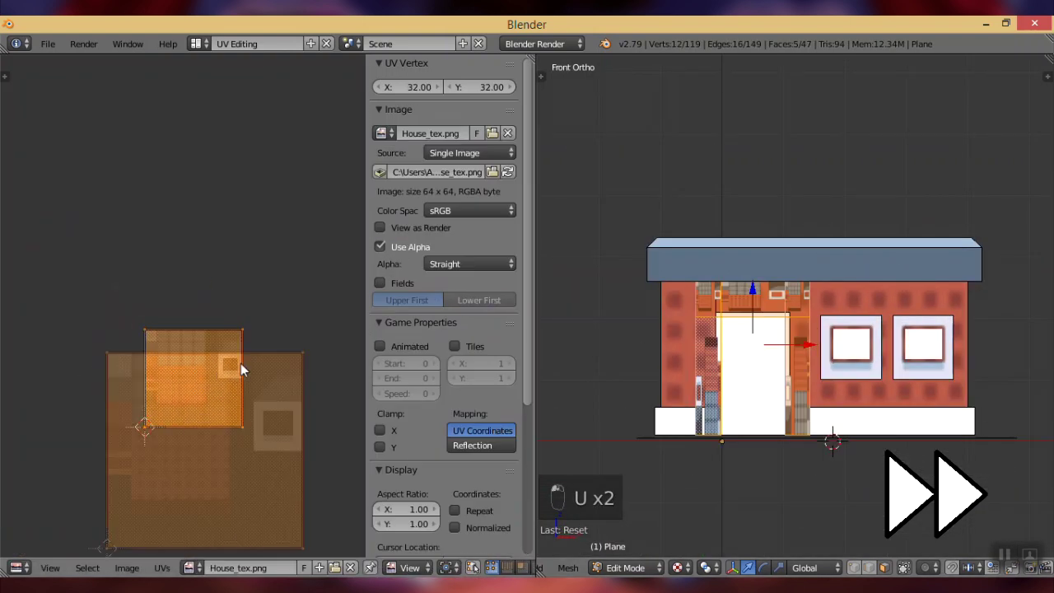
scroll(239, 365, up, 2)
key(s)
click(268, 395)
key(u)
click(746, 321)
key(s)
click(172, 424)
key(g)
click(183, 445)
key(s)
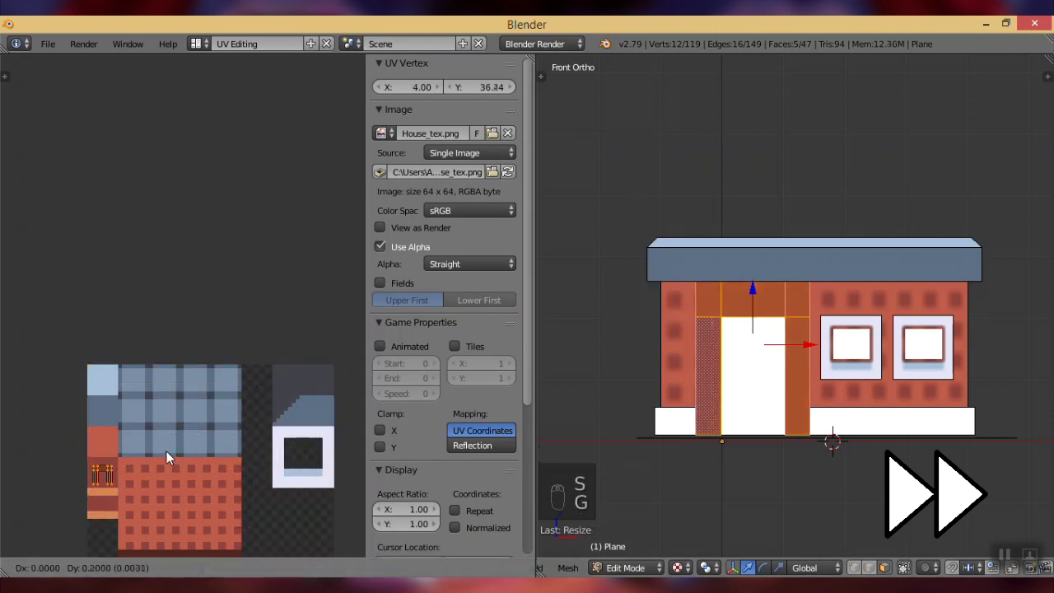
click(166, 451)
Select the faces of the low plinth around the building's walls in wireframe shading.
shift+middle_drag(778, 418, 813, 429)
right_click(811, 381)
key(z)
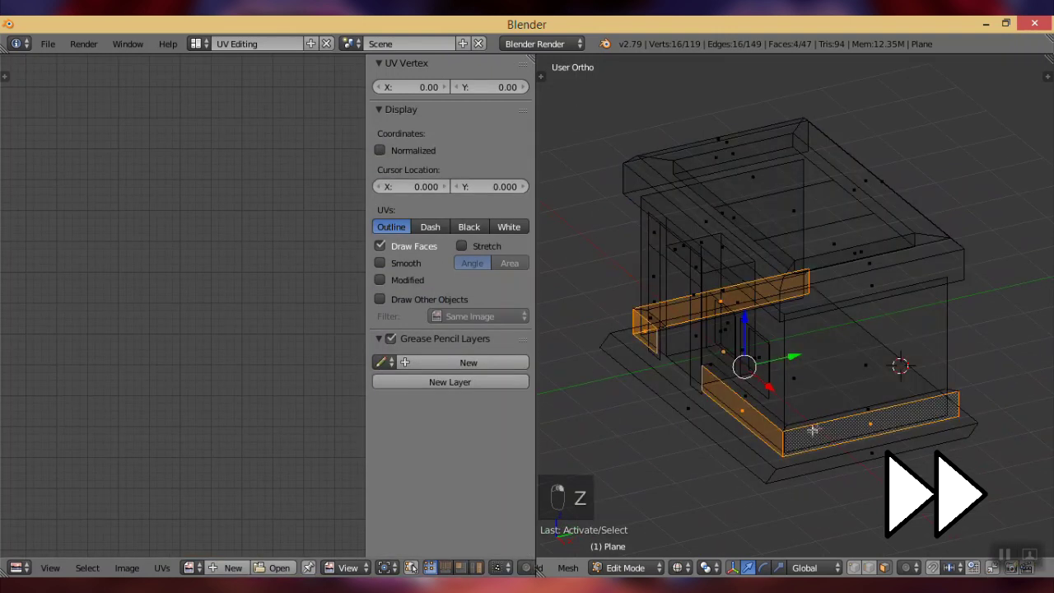
middle_drag(725, 295, 840, 322)
shift+right_click(647, 364)
Unwrap the plinth faces with Project From View in the front view and assign House_tex.png.
key(KP_1)
key(u)
click(851, 342)
key(u)
click(823, 327)
click(191, 567)
click(278, 412)
Shrink the plinth UVs, switch the viewport to Texture shading and place the UVs on the darkest red strip of the texture.
middle_drag(253, 427, 236, 342)
key(s)
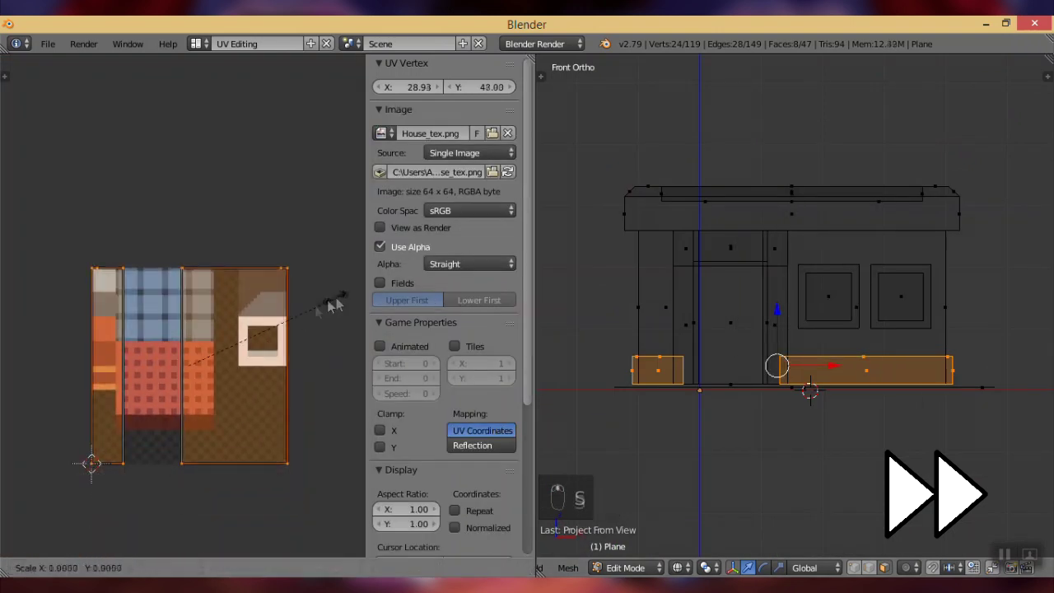
click(228, 360)
click(680, 567)
click(699, 482)
scroll(209, 300, up, 2)
key(s)
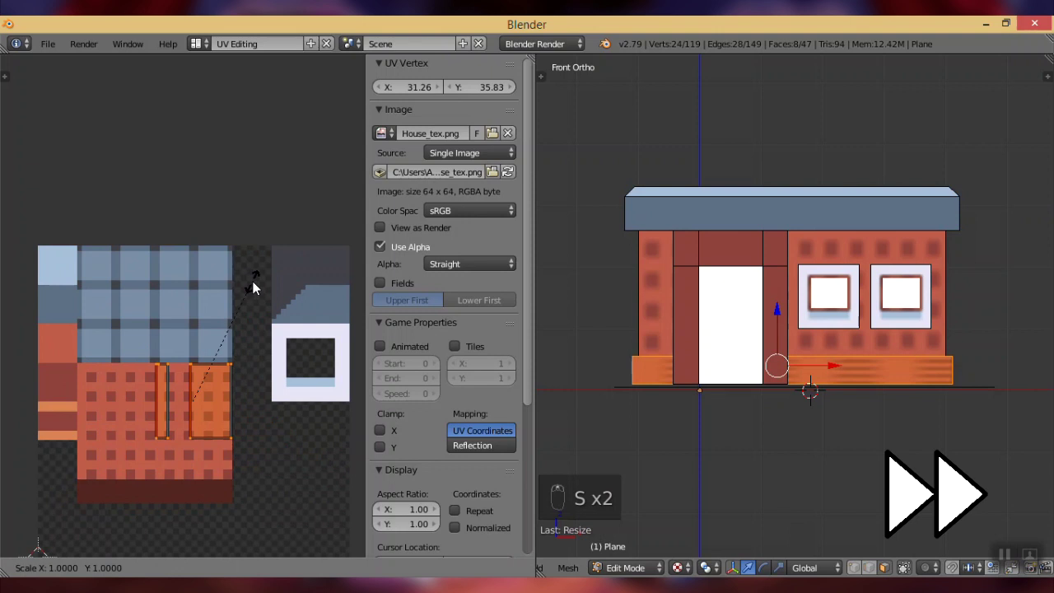
click(191, 387)
key(g)
click(164, 481)
Select the three inner doorway wall faces, unwrap them with Project from View (Bounds) from the front and assign House_tex.png.
middle_drag(833, 334, 767, 383)
right_click(680, 331)
shift+right_click(710, 337)
middle_drag(700, 342, 767, 354)
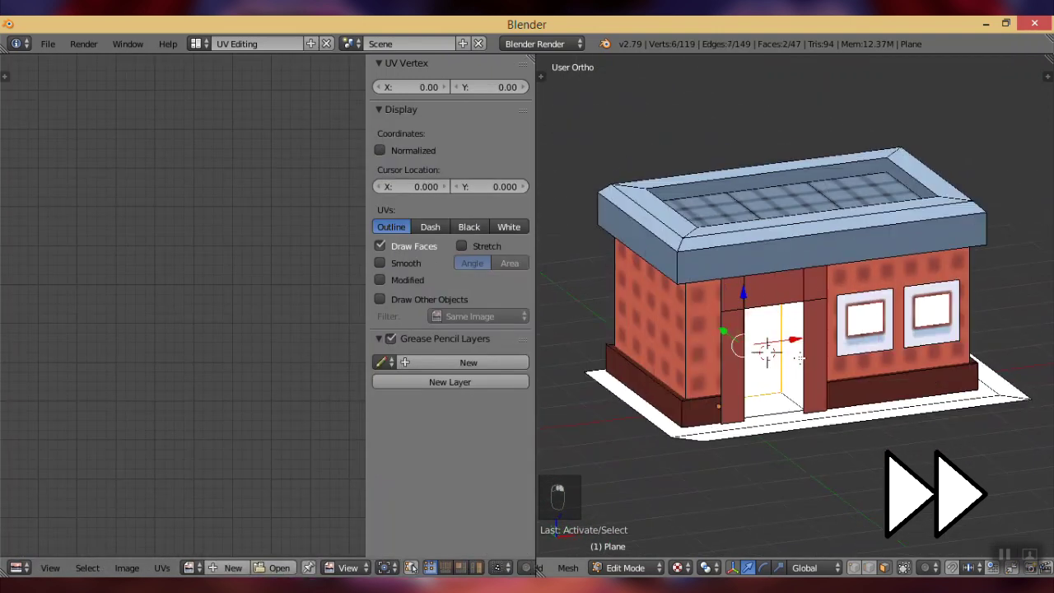
shift+right_click(784, 352)
key(KP_1)
key(u)
click(789, 353)
click(190, 568)
click(278, 409)
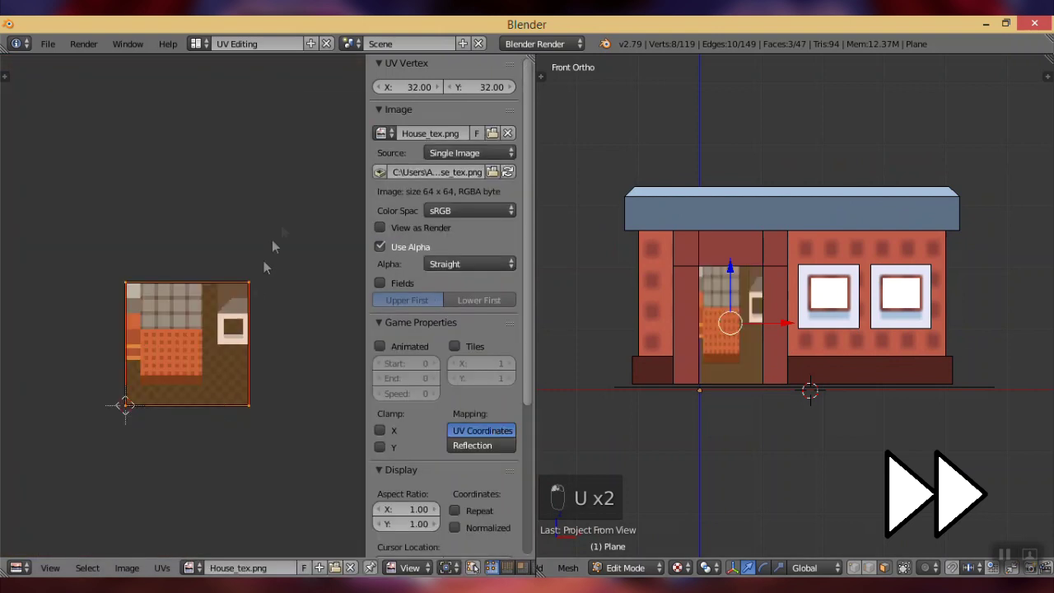
Scale down the inner doorway wall UVs and place them on the dark grey area of the texture.
key(s)
click(202, 344)
key(g)
click(254, 290)
scroll(254, 282, up, 5)
middle_drag(254, 283, 130, 307)
key(s)
click(271, 276)
key(g)
Select the doorway floor face, unwrap it with Project from View (Bounds) from the top and assign House_tex.png.
middle_drag(791, 336, 775, 371)
right_click(733, 397)
key(KP_7)
key(u)
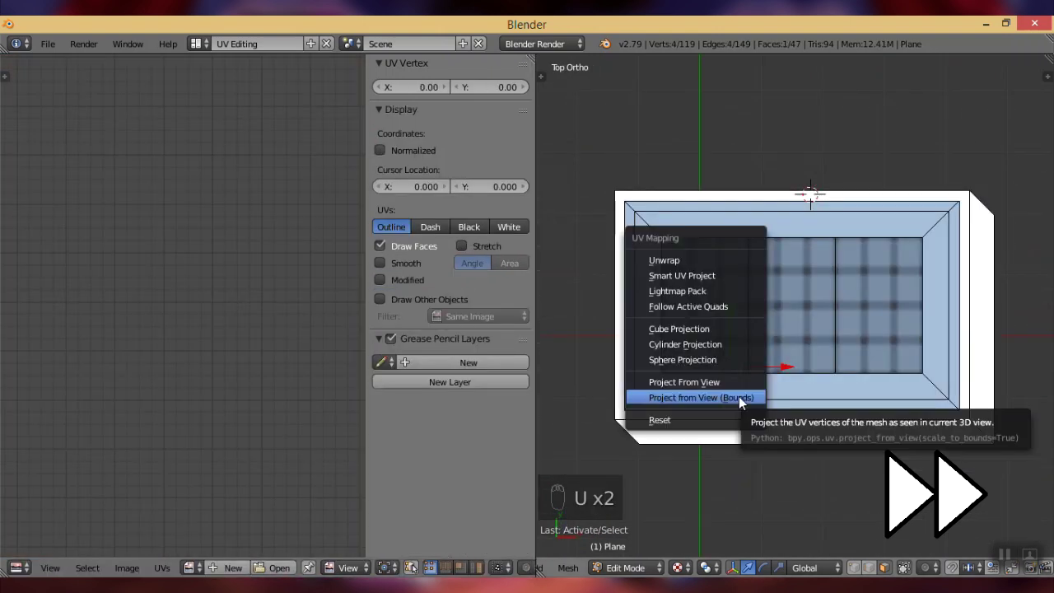
click(739, 396)
scroll(218, 444, down, 5)
click(191, 568)
click(238, 410)
Scale and move the doorway floor UVs onto the blue and dark grey diagonal shadow area, and check the result in Object Mode.
key(s)
click(173, 354)
key(g)
click(218, 305)
scroll(219, 304, up, 5)
key(s)
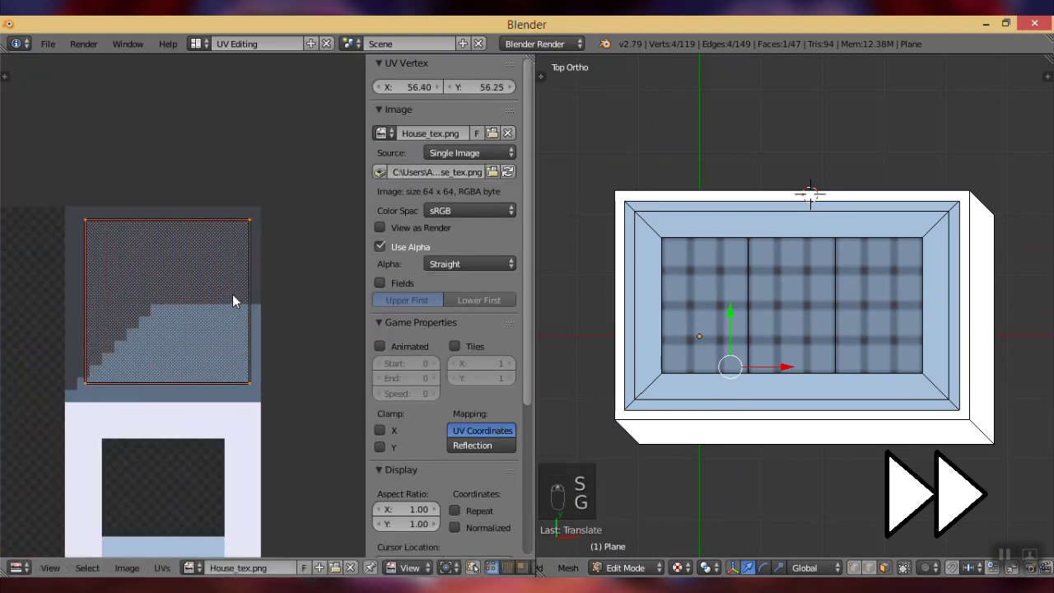
click(239, 302)
key(g)
click(236, 301)
middle_drag(857, 527, 909, 383)
key(Tab)
key(Tab)
Select both window glass faces in wireframe shading and unwrap them with Reset in the front view.
right_click(827, 367)
scroll(909, 383, up, 4)
key(z)
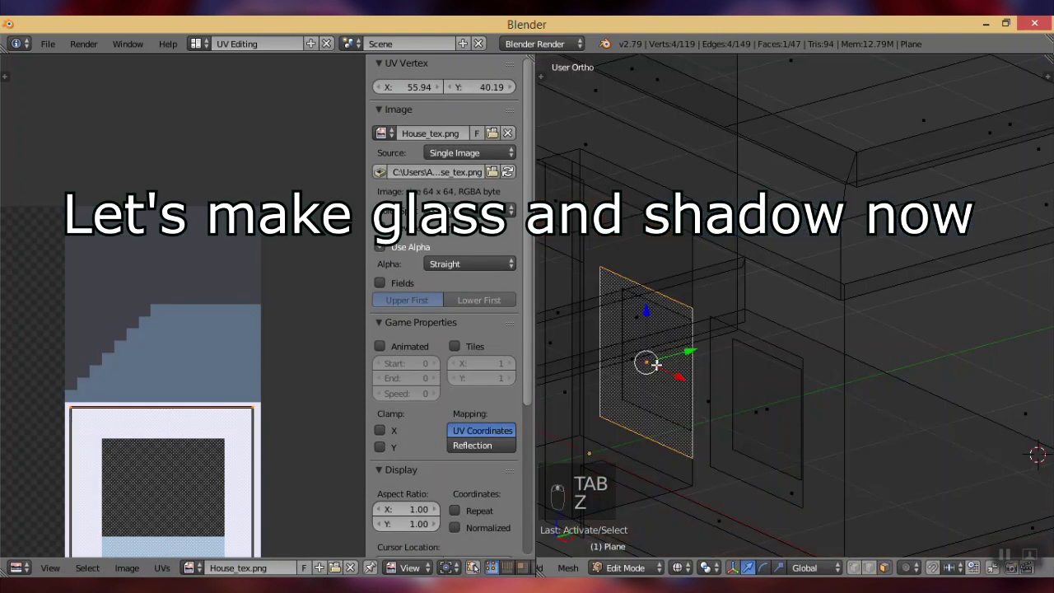
shift+right_click(769, 403)
key(KP_1)
scroll(792, 382, down, 6)
key(u)
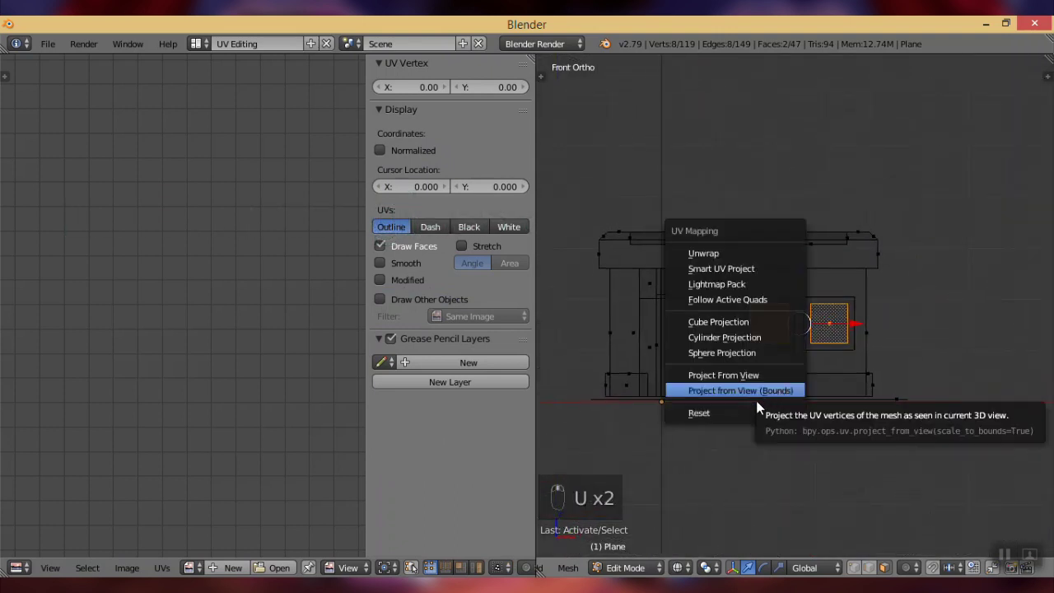
click(699, 413)
Return the viewport to Texture shading and open House_glass.png as the texture for the window glass faces.
click(680, 568)
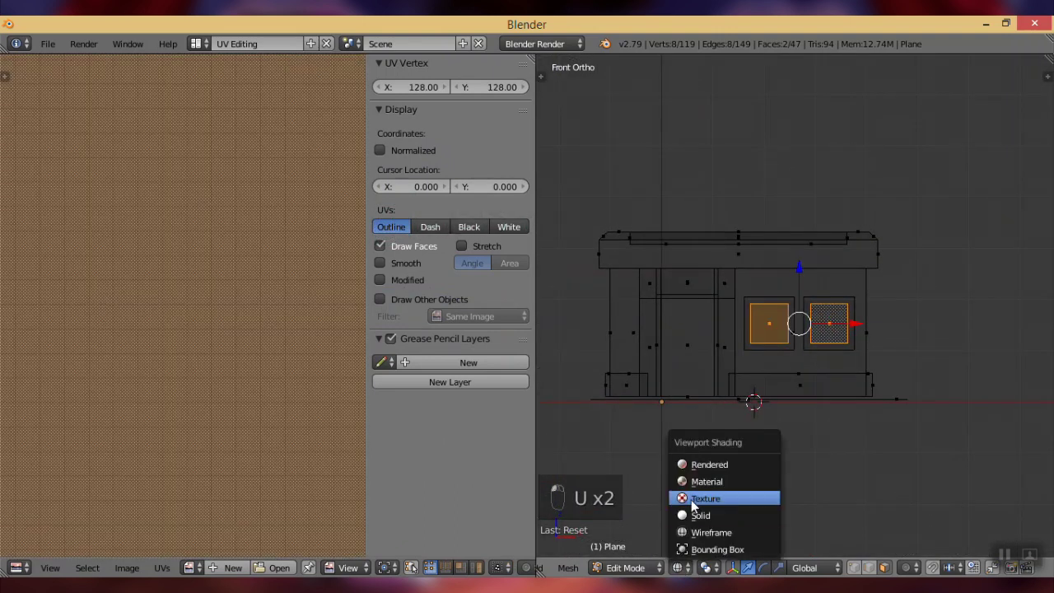
click(708, 497)
scroll(153, 321, down, 3)
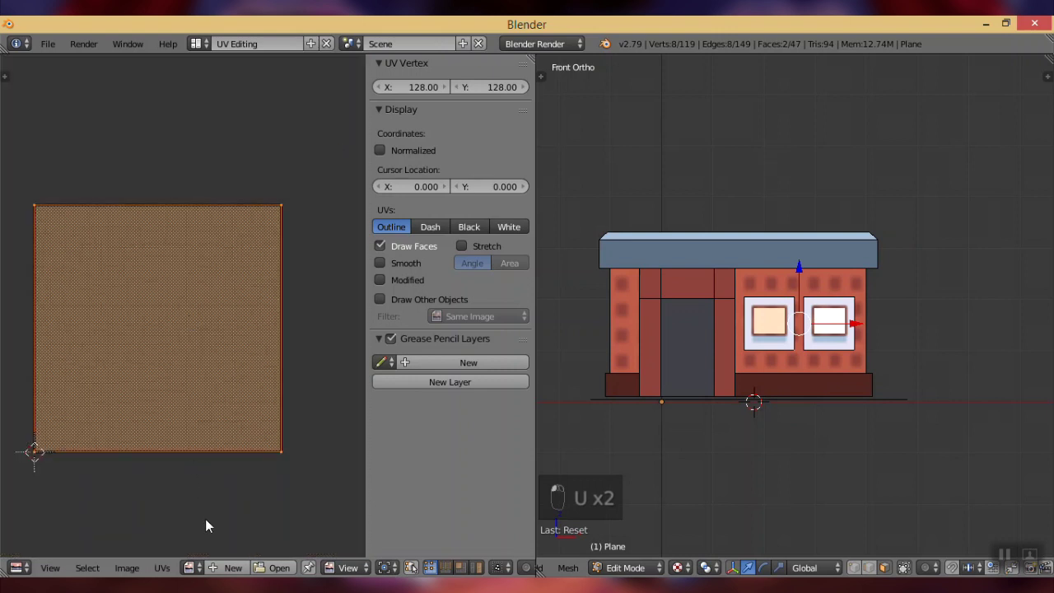
click(267, 569)
click(262, 65)
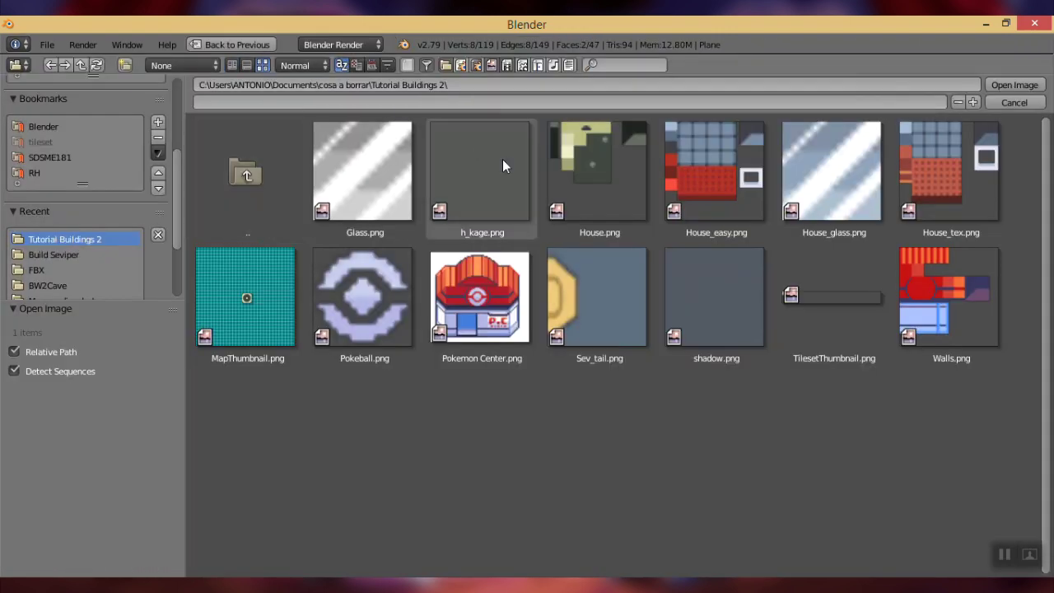
click(824, 192)
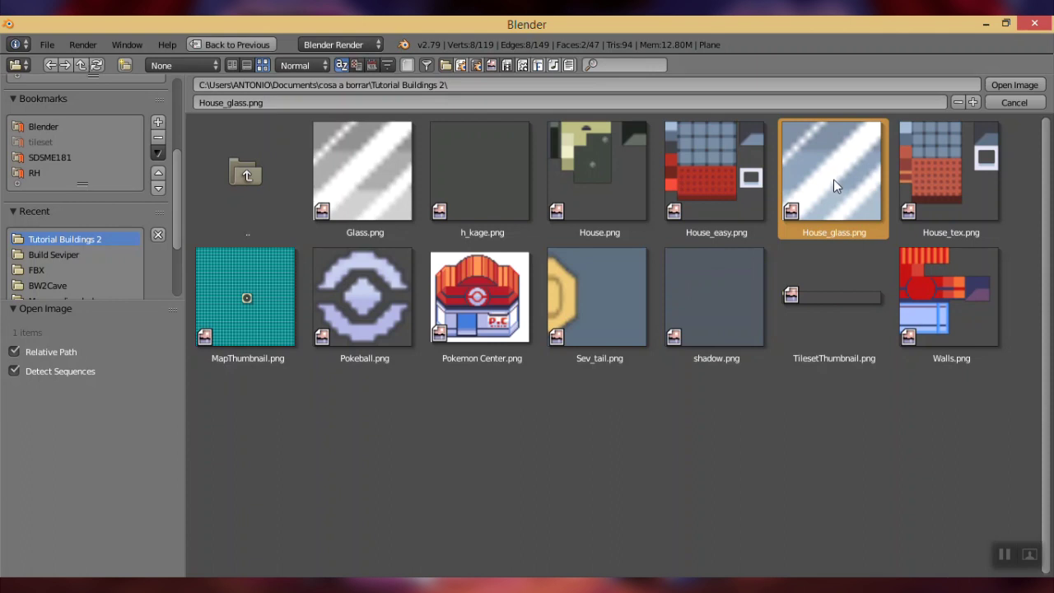
click(1009, 88)
scroll(138, 346, up, 5)
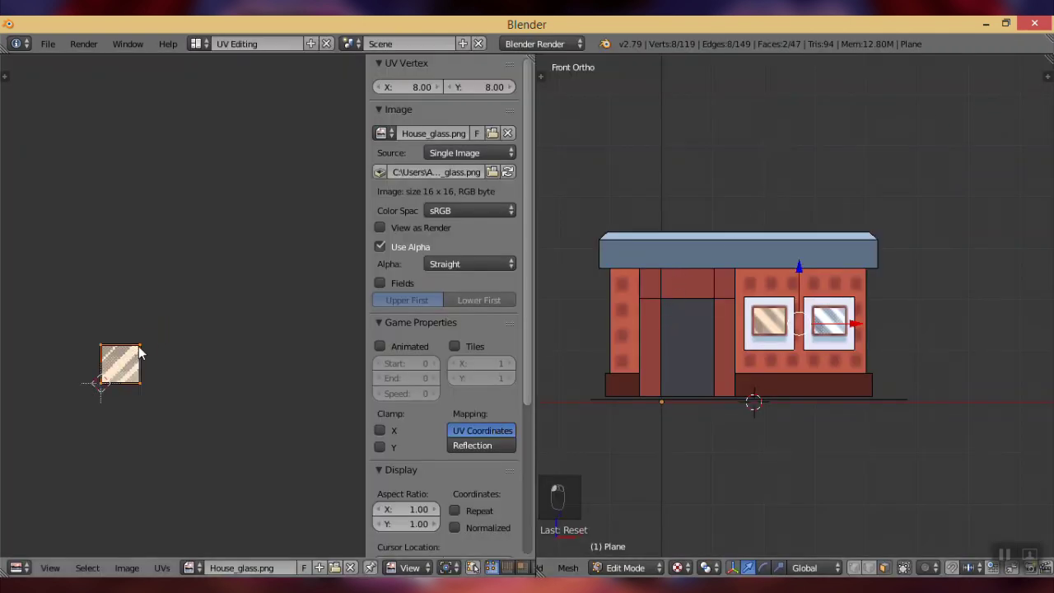
Rotate the window glass UVs by 90 degrees and scale them slightly inside the edges of the glass image.
scroll(238, 325, up, 4)
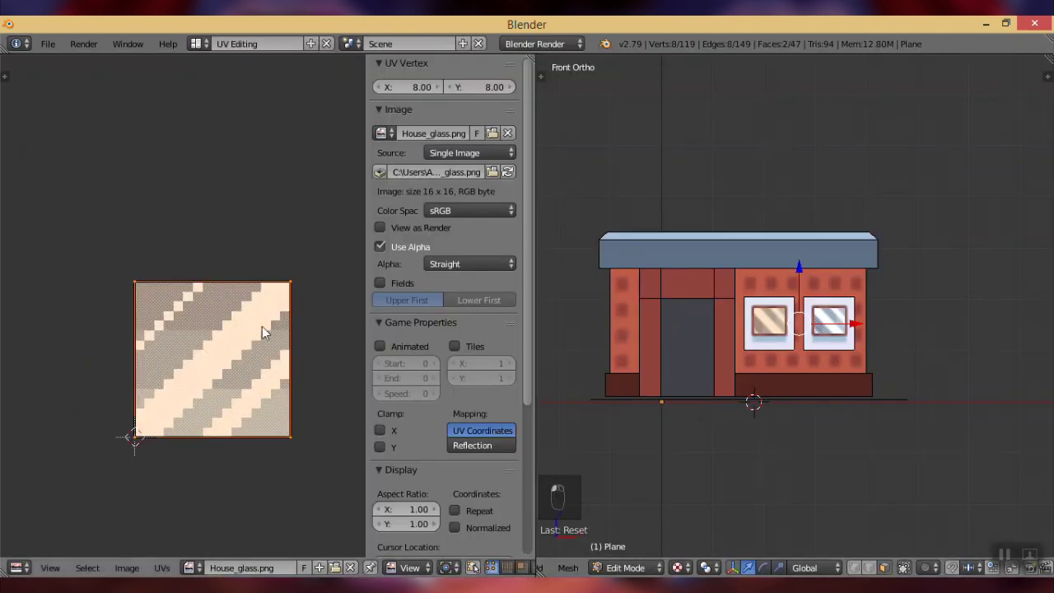
scroll(803, 354, up, 5)
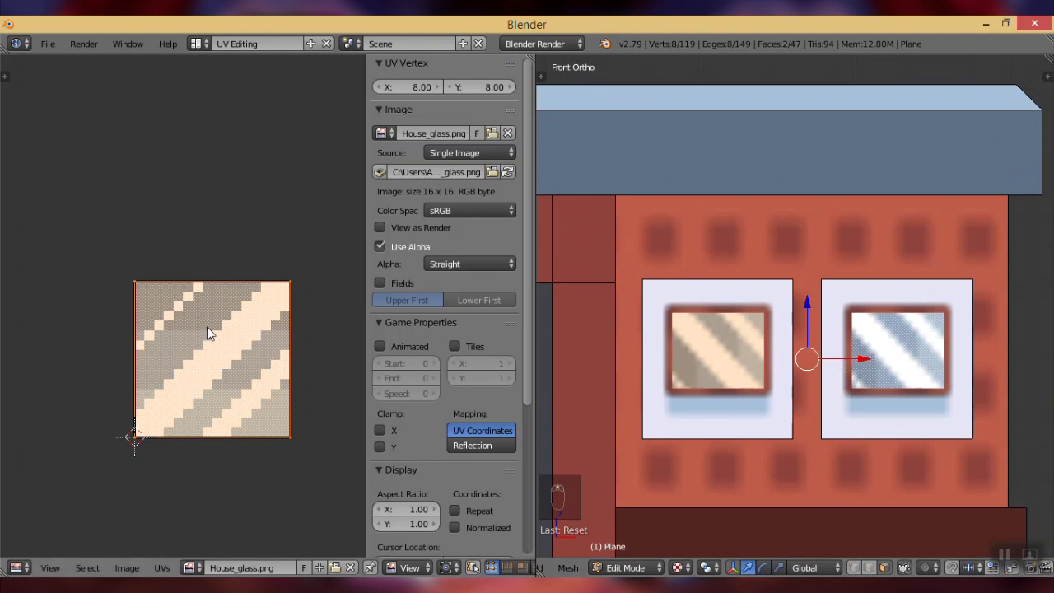
text(r90)
key(Return)
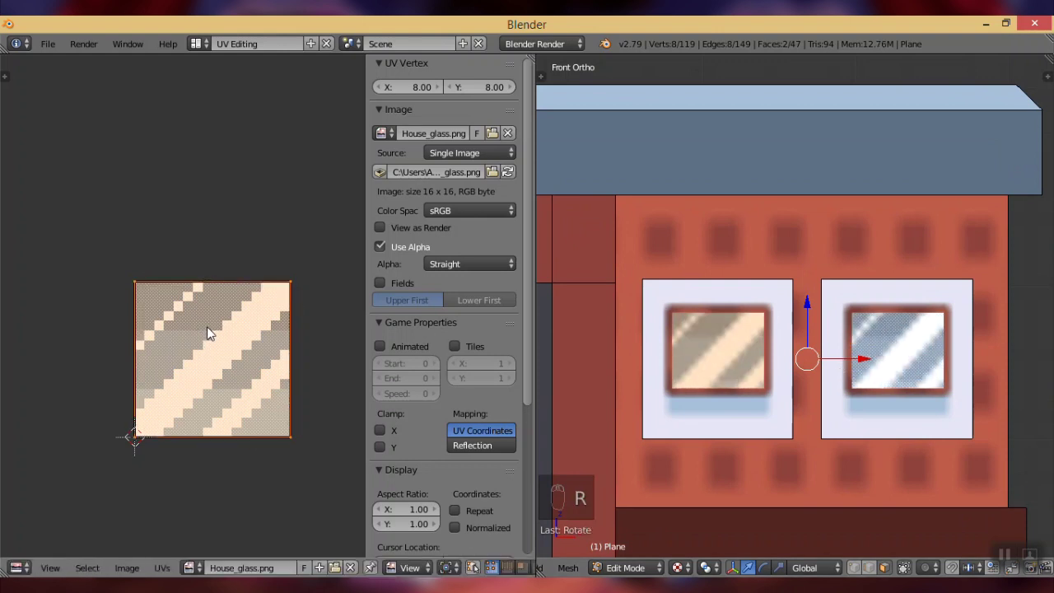
scroll(855, 390, down, 4)
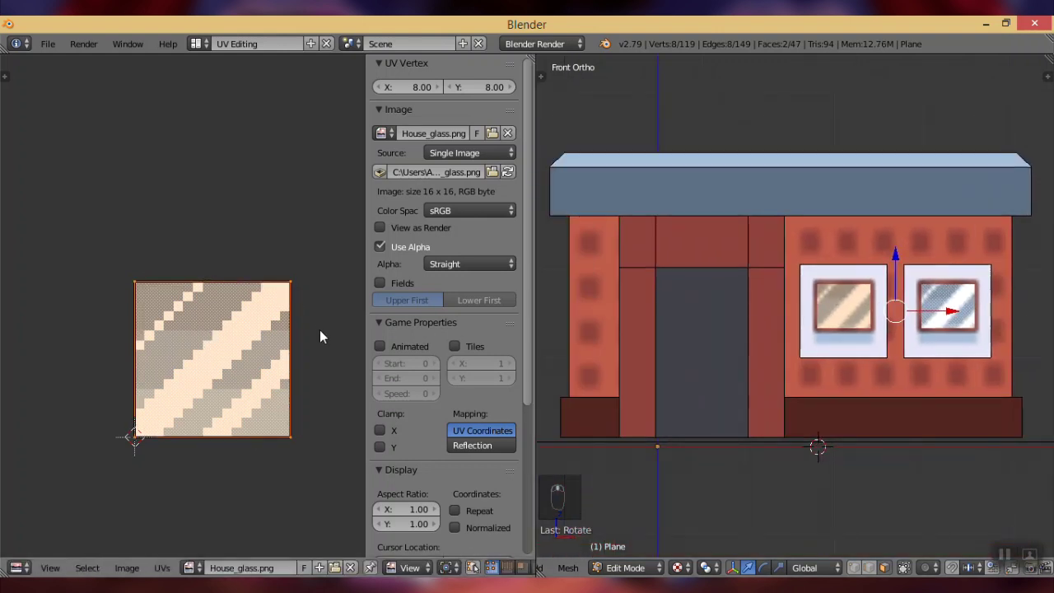
key(s)
click(311, 320)
Select the three shadow plane faces around the building and unwrap them with Project from View (Bounds) from the top.
middle_drag(720, 278, 799, 280)
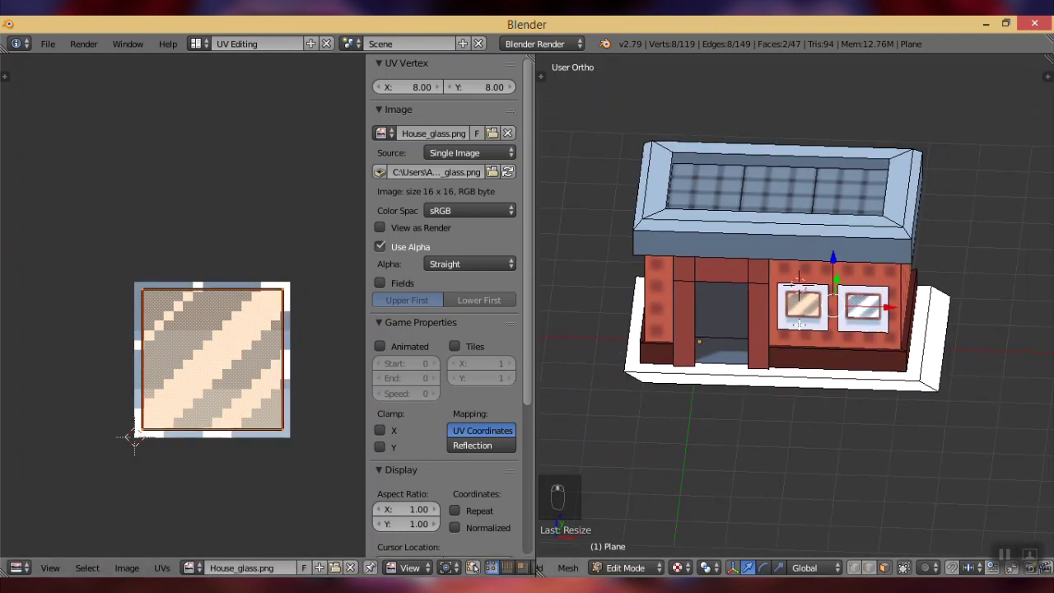
shift+middle_drag(799, 324, 791, 322)
right_click(845, 370)
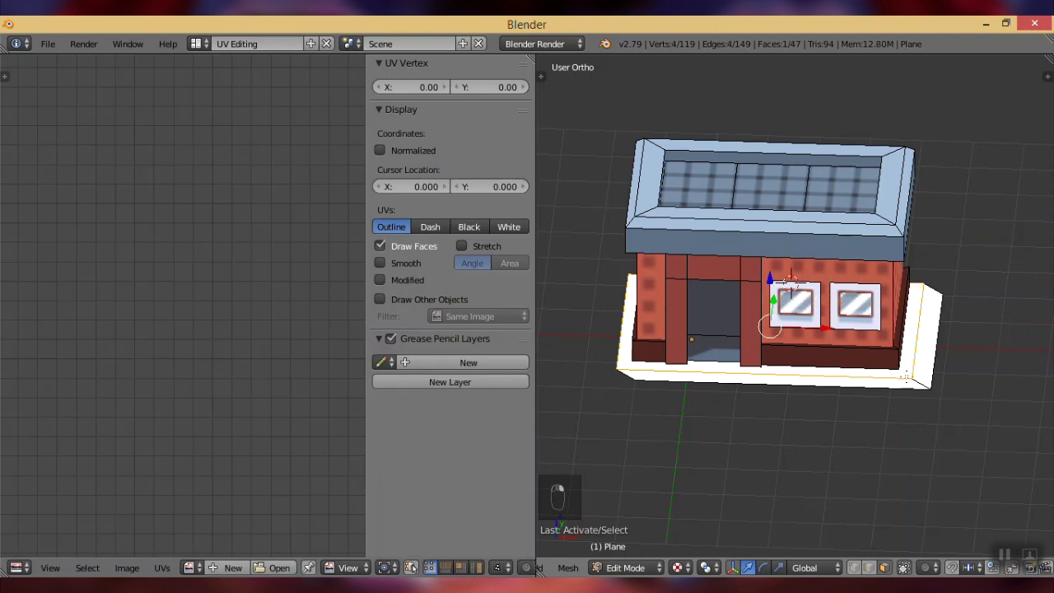
shift+right_click(924, 361)
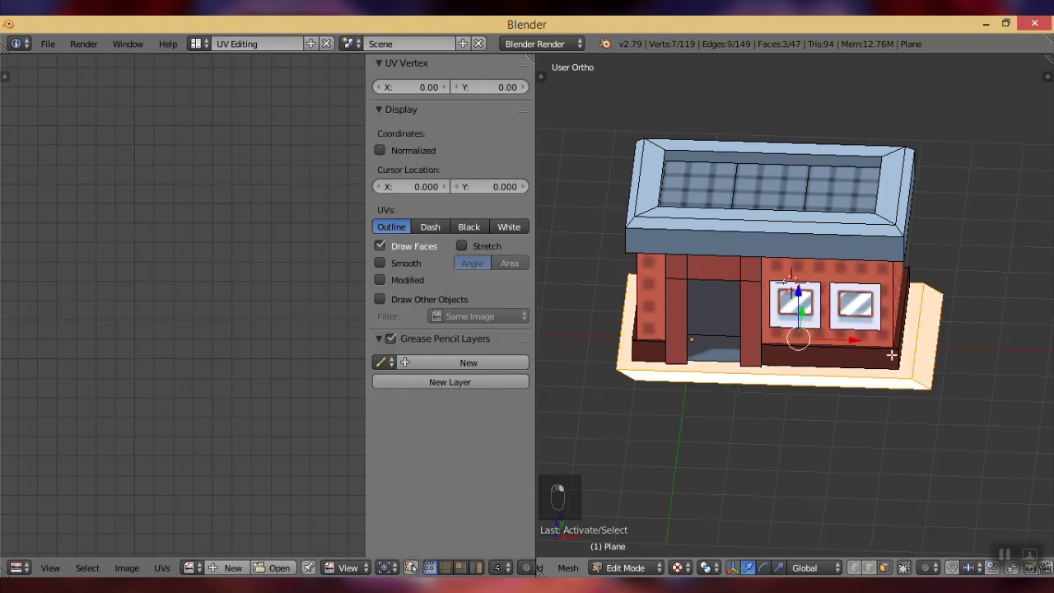
key(KP_7)
key(u)
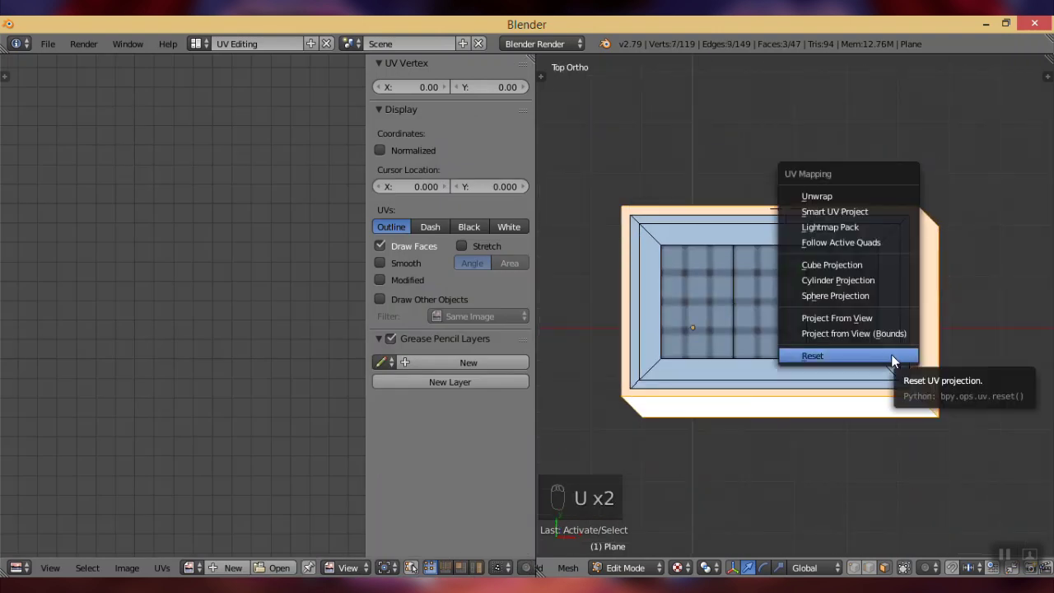
click(886, 338)
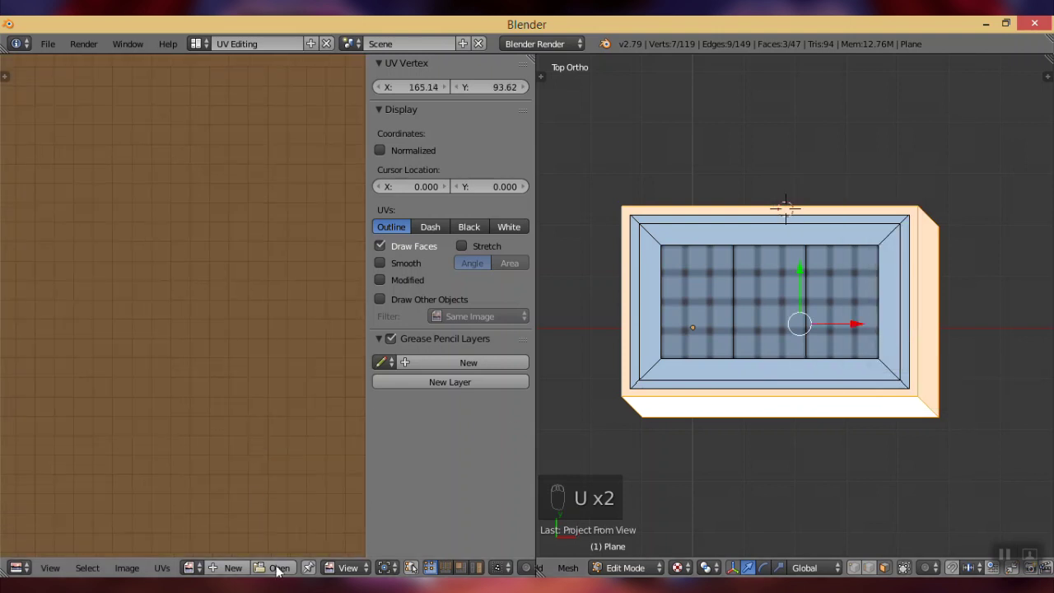
Open shadow.png as the texture for the shadow faces, then return to Object Mode with nothing selected and inspect the building.
click(278, 568)
click(262, 65)
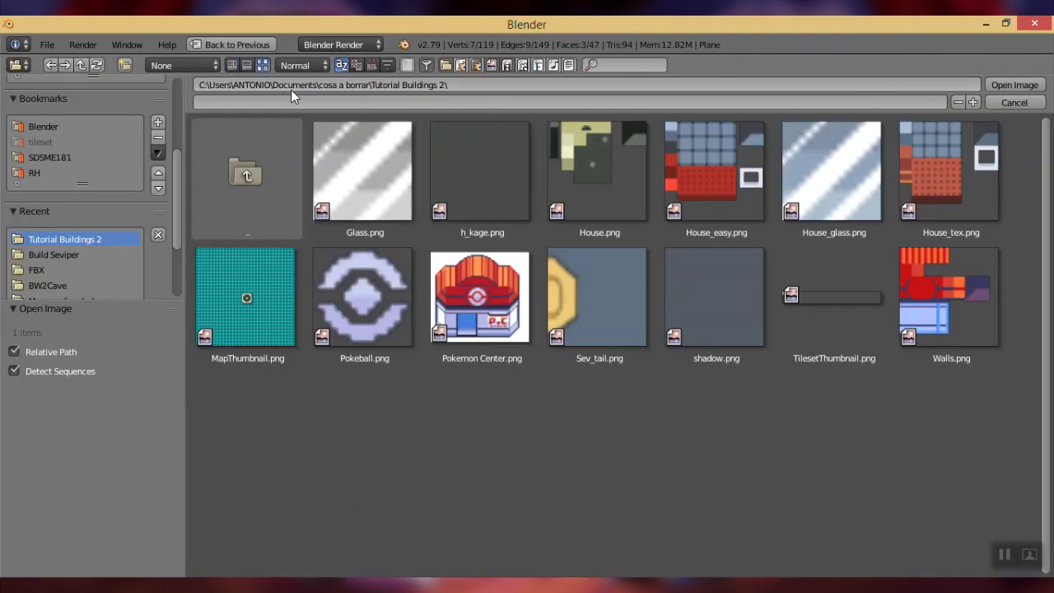
click(708, 284)
click(1001, 88)
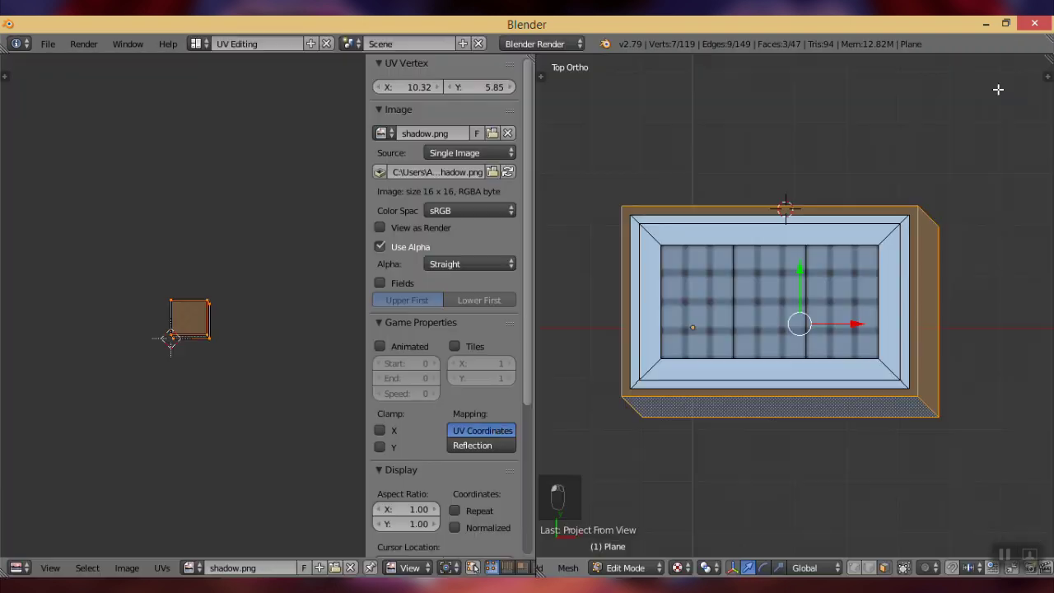
middle_drag(768, 423, 732, 307)
key(Tab)
key(a)
key(a)
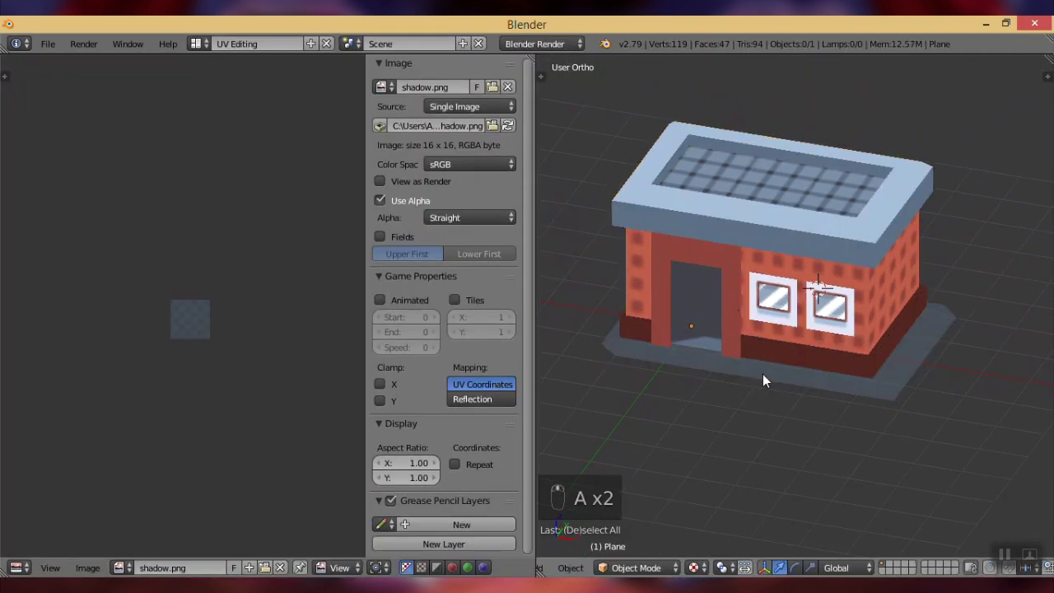
middle_drag(792, 382, 769, 372)
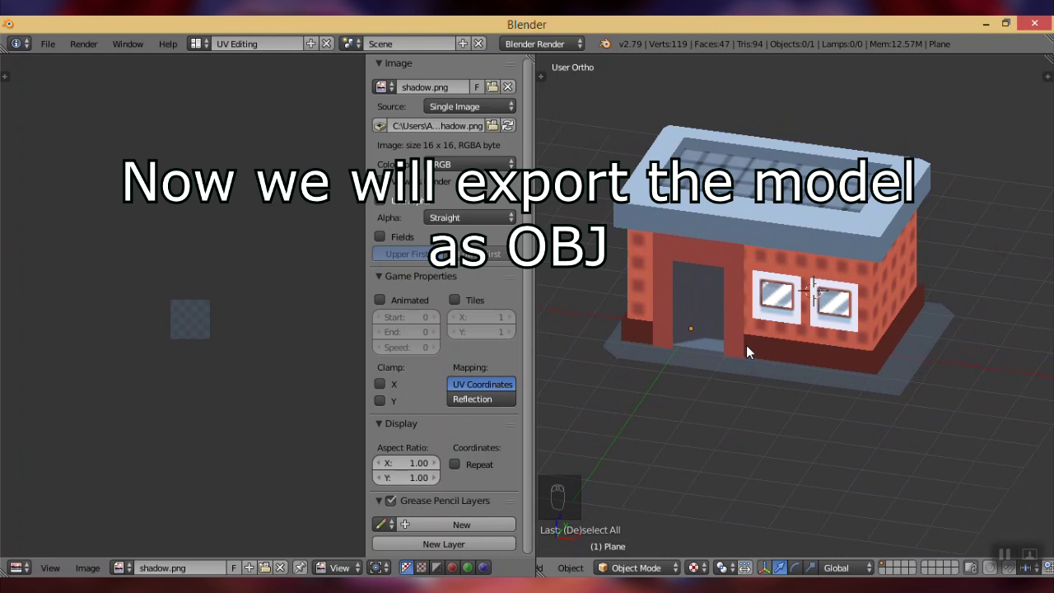
Start a Wavefront (.obj) export, set the axes to Y Forward and Z Up, and reveal all the export options.
click(48, 43)
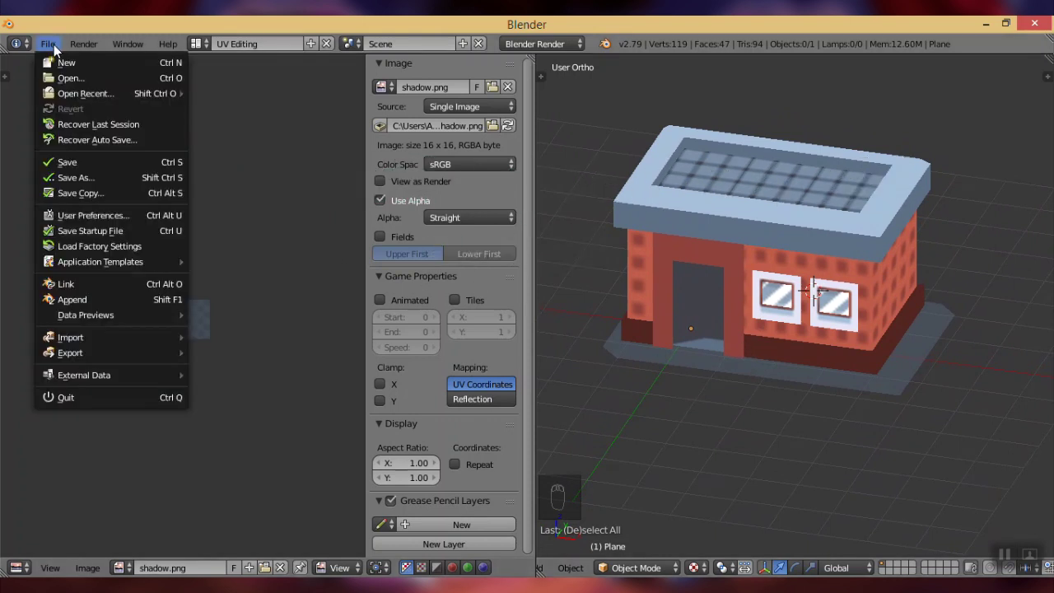
mouse_move(119, 354)
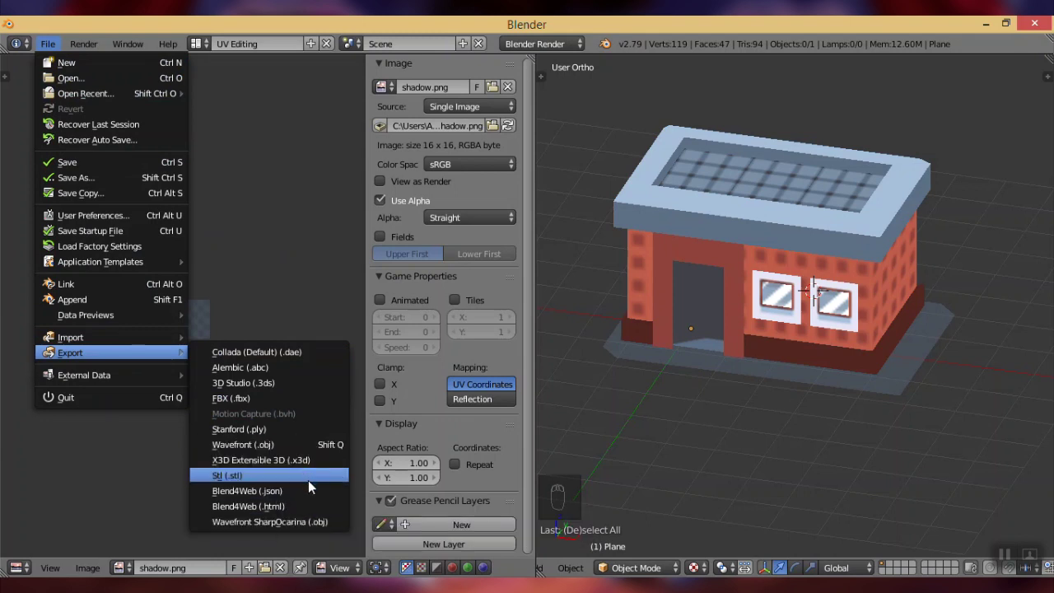
click(271, 444)
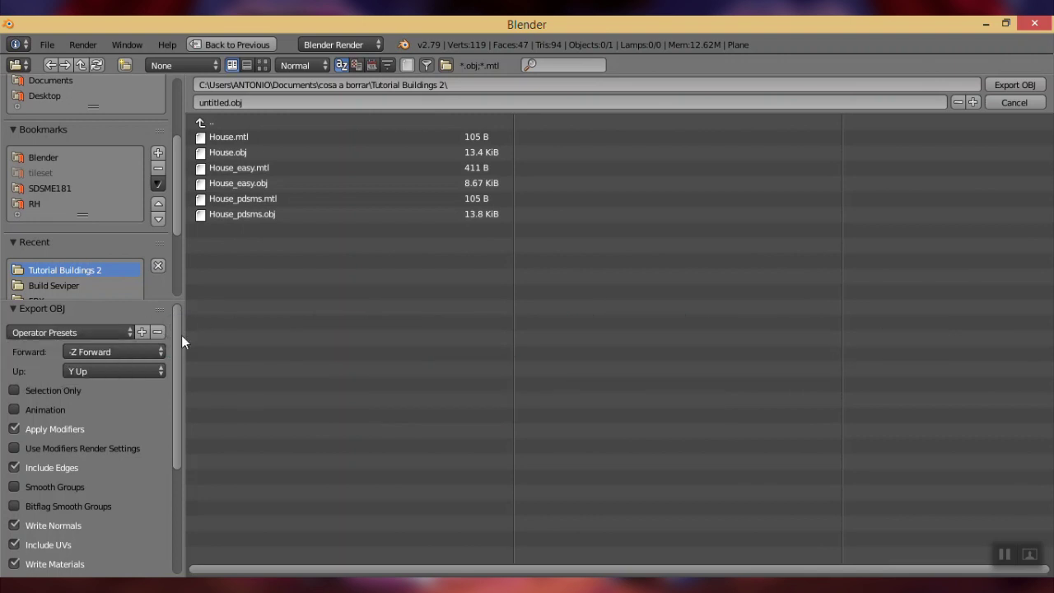
click(133, 351)
click(129, 315)
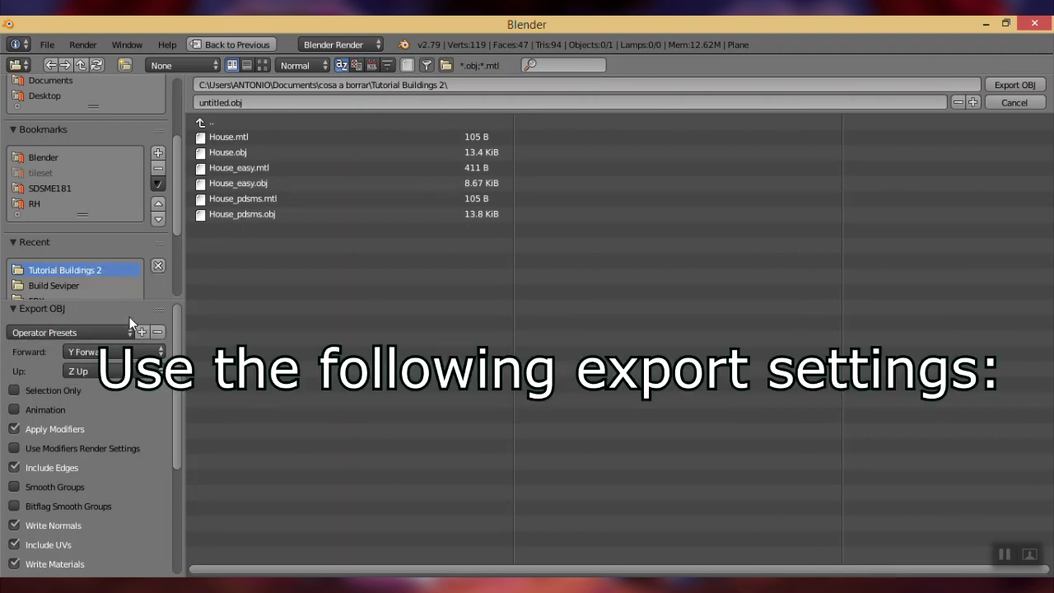
drag(117, 300, 135, 81)
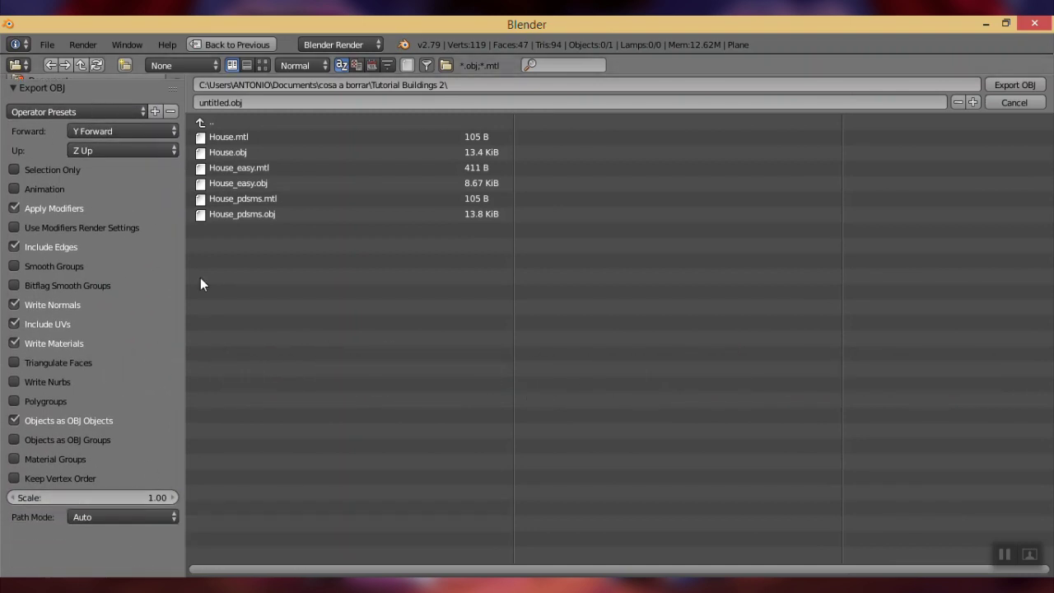
Name the export file House_tutorial.obj and export it into the Tutorial Buildings 2 folder.
click(256, 97)
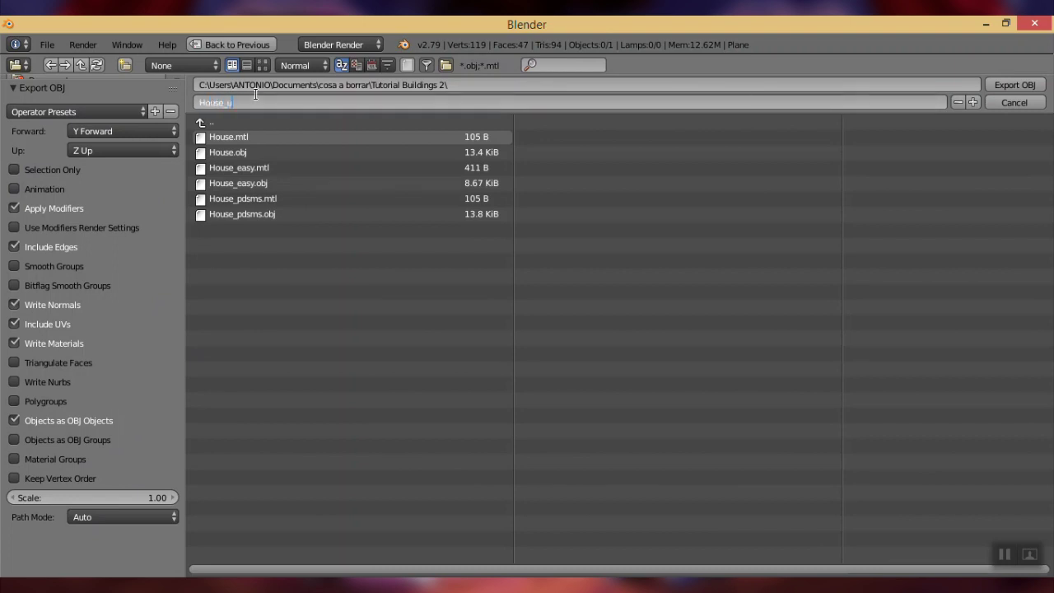
text(House_tutorial.obj)
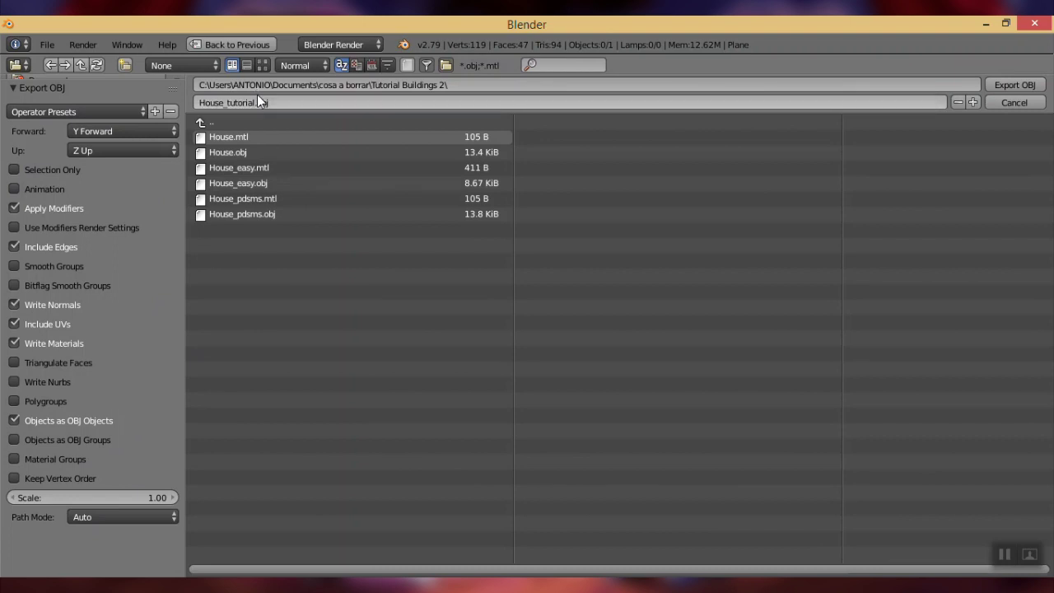
key(Return)
click(1015, 84)
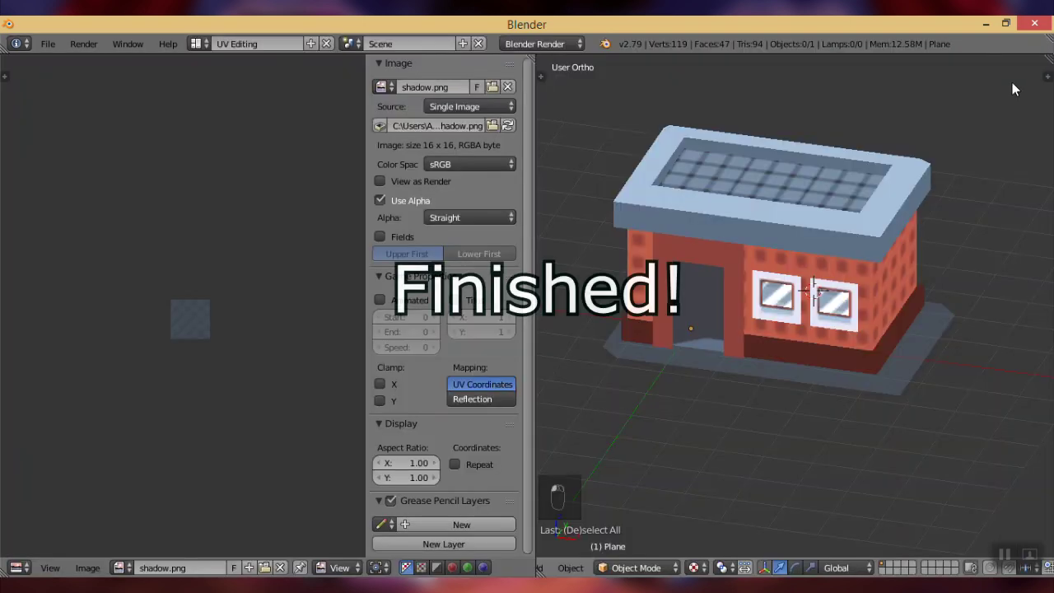